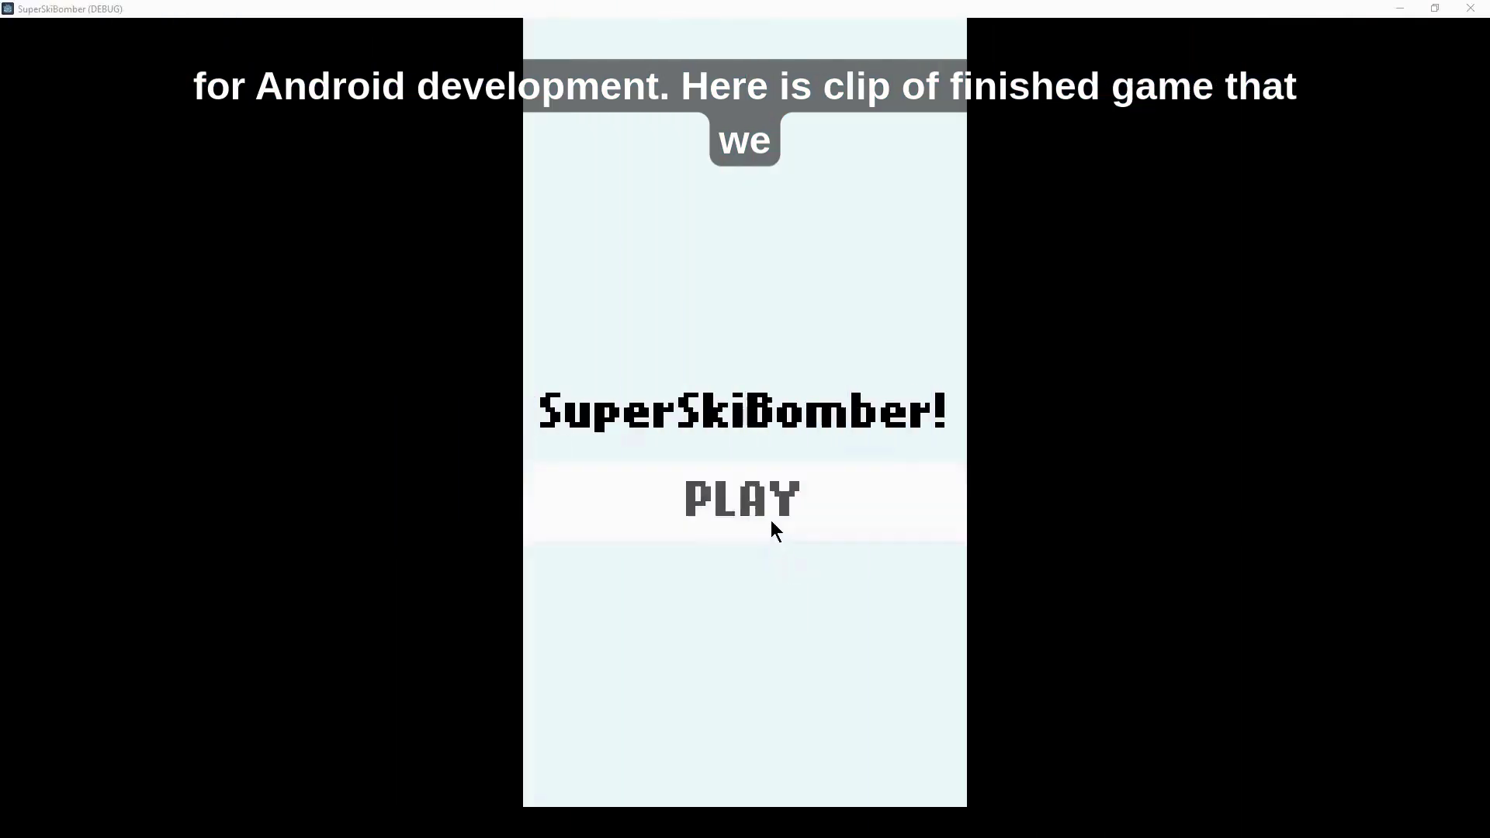
Step: Choose Sally as the skier and start a game of SuperSkiBomber
{"action": "left_click", "coordinate": [771, 519]}
{"action": "left_click", "coordinate": [745, 642]}
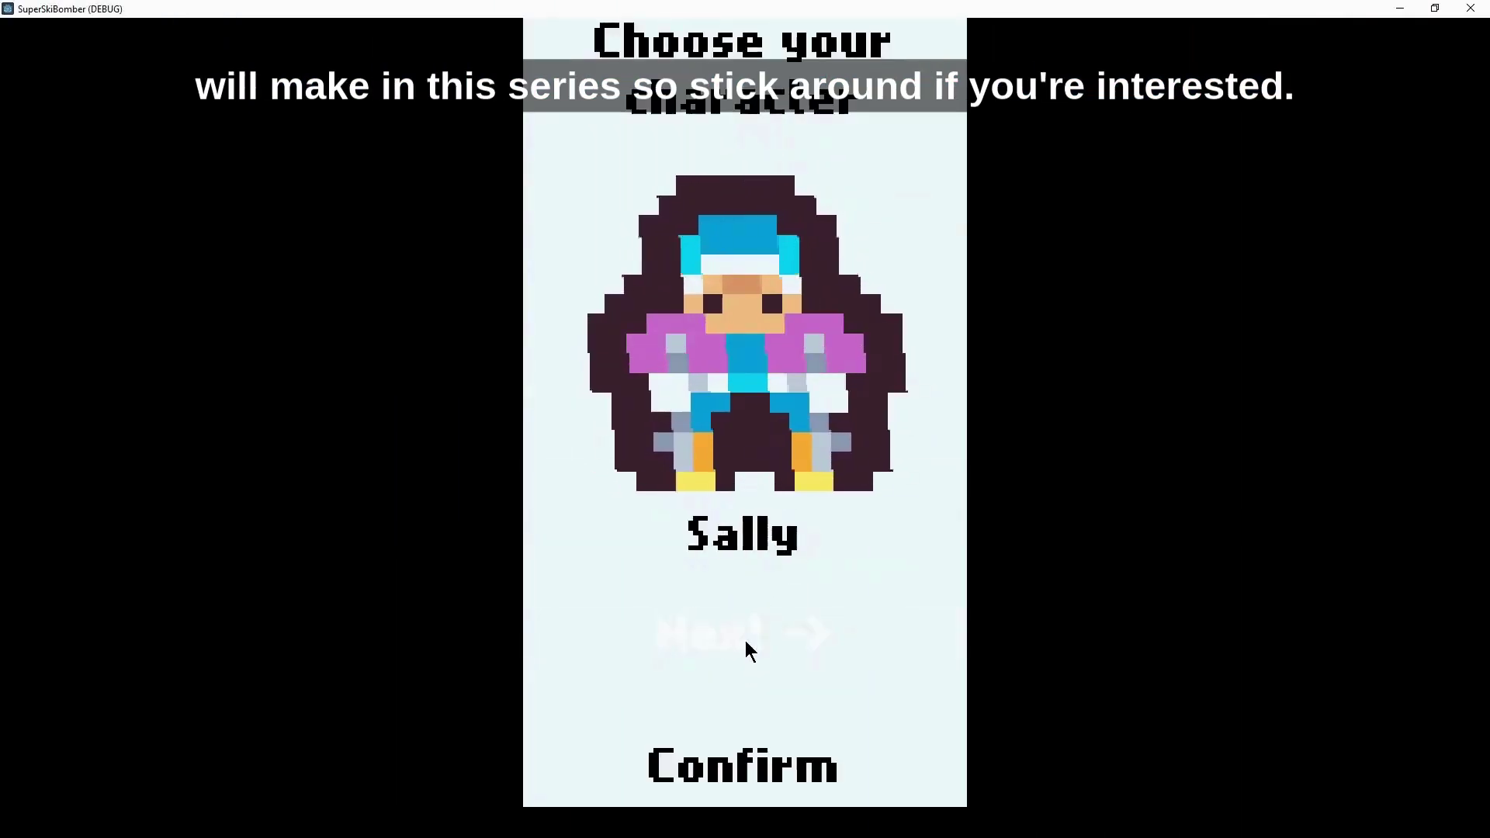
{"action": "left_click", "coordinate": [744, 640]}
{"action": "left_click", "coordinate": [745, 640]}
{"action": "left_click", "coordinate": [753, 765]}
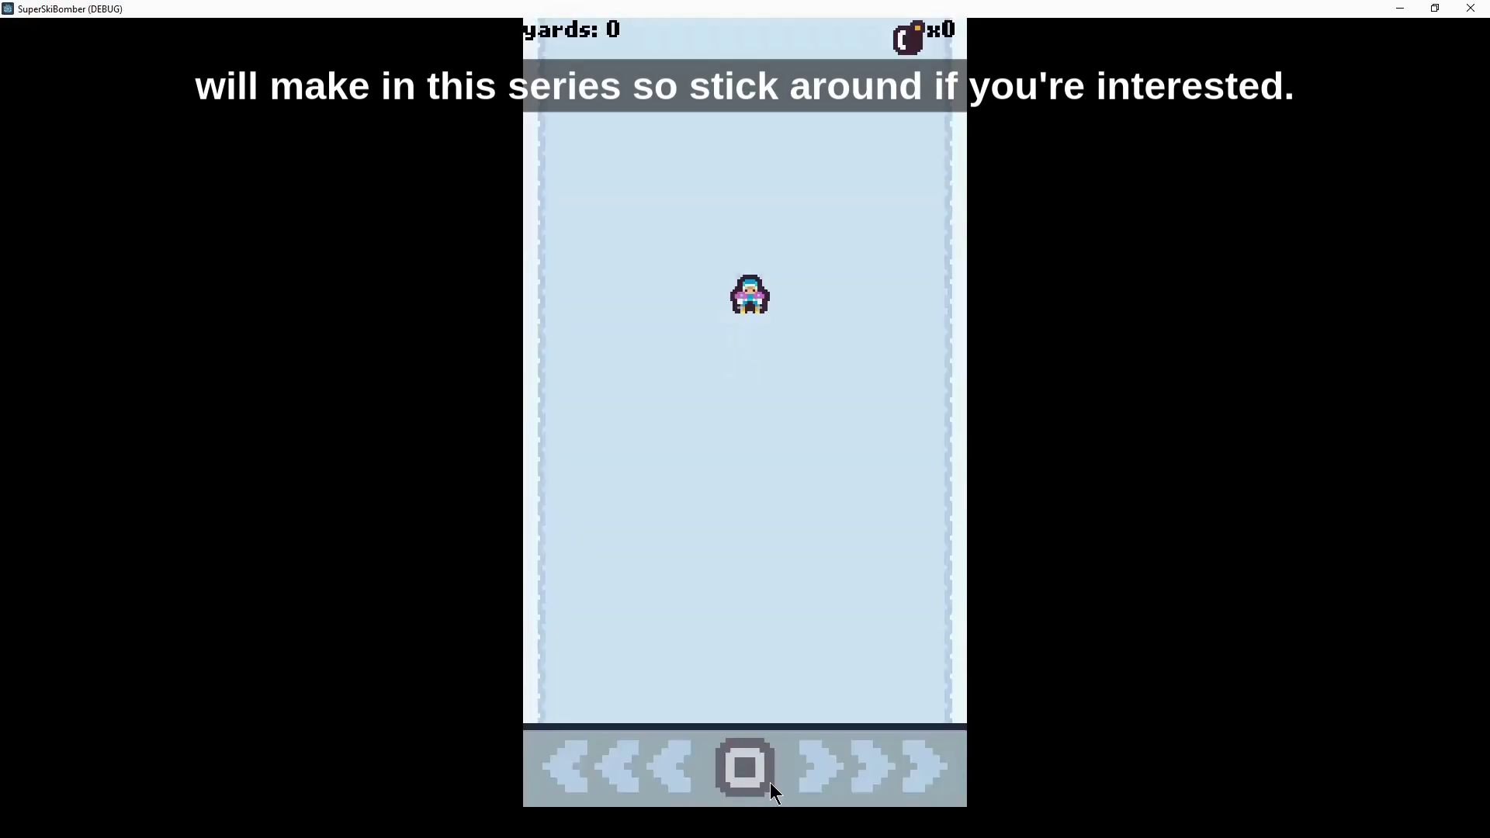
Step: Steer Sally left and right down the slope until the run ends
{"action": "left_click", "coordinate": [828, 779]}
{"action": "left_click", "coordinate": [641, 781]}
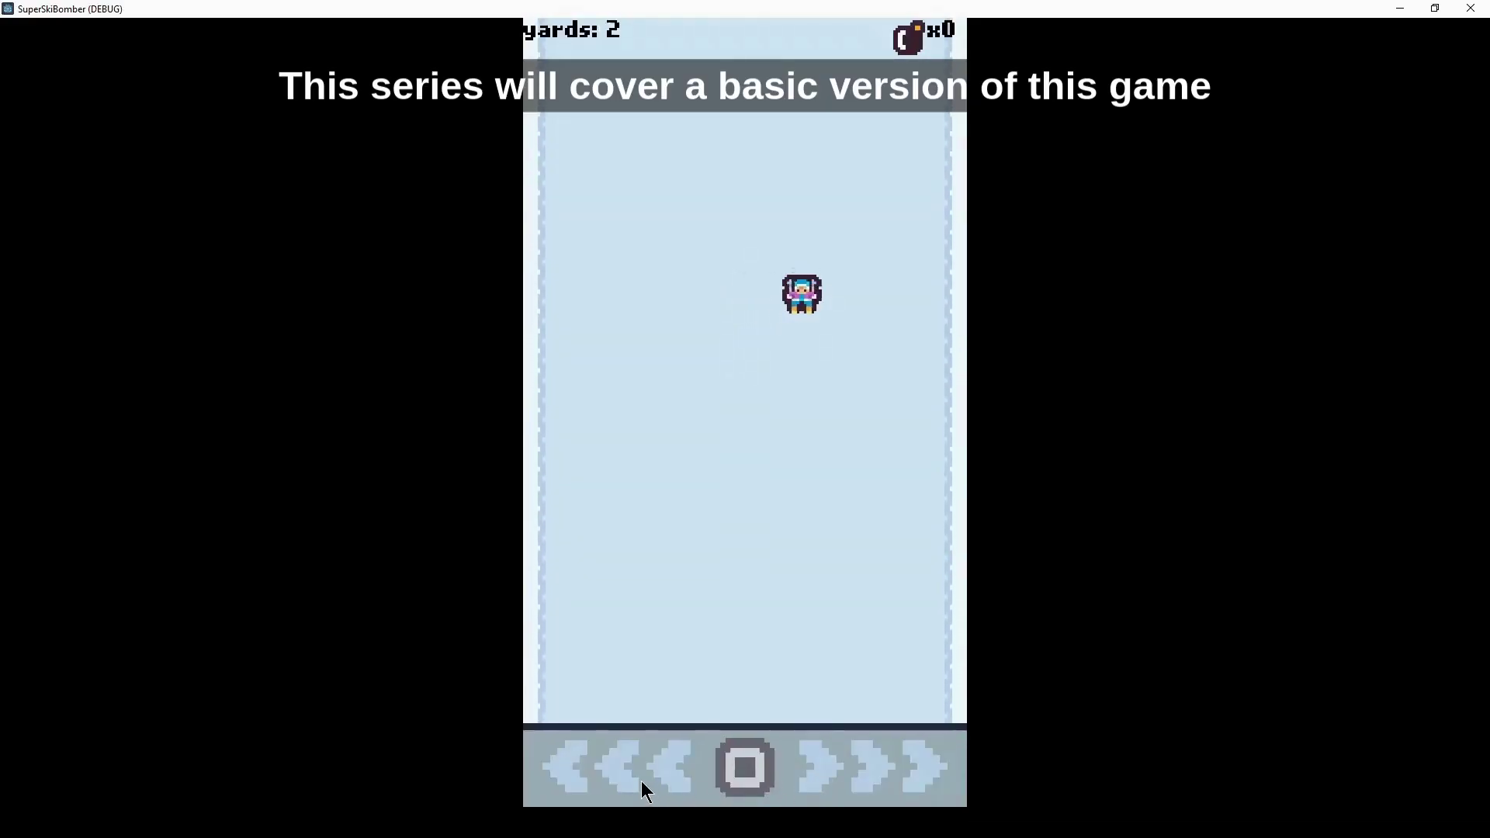
{"action": "left_click", "coordinate": [833, 774]}
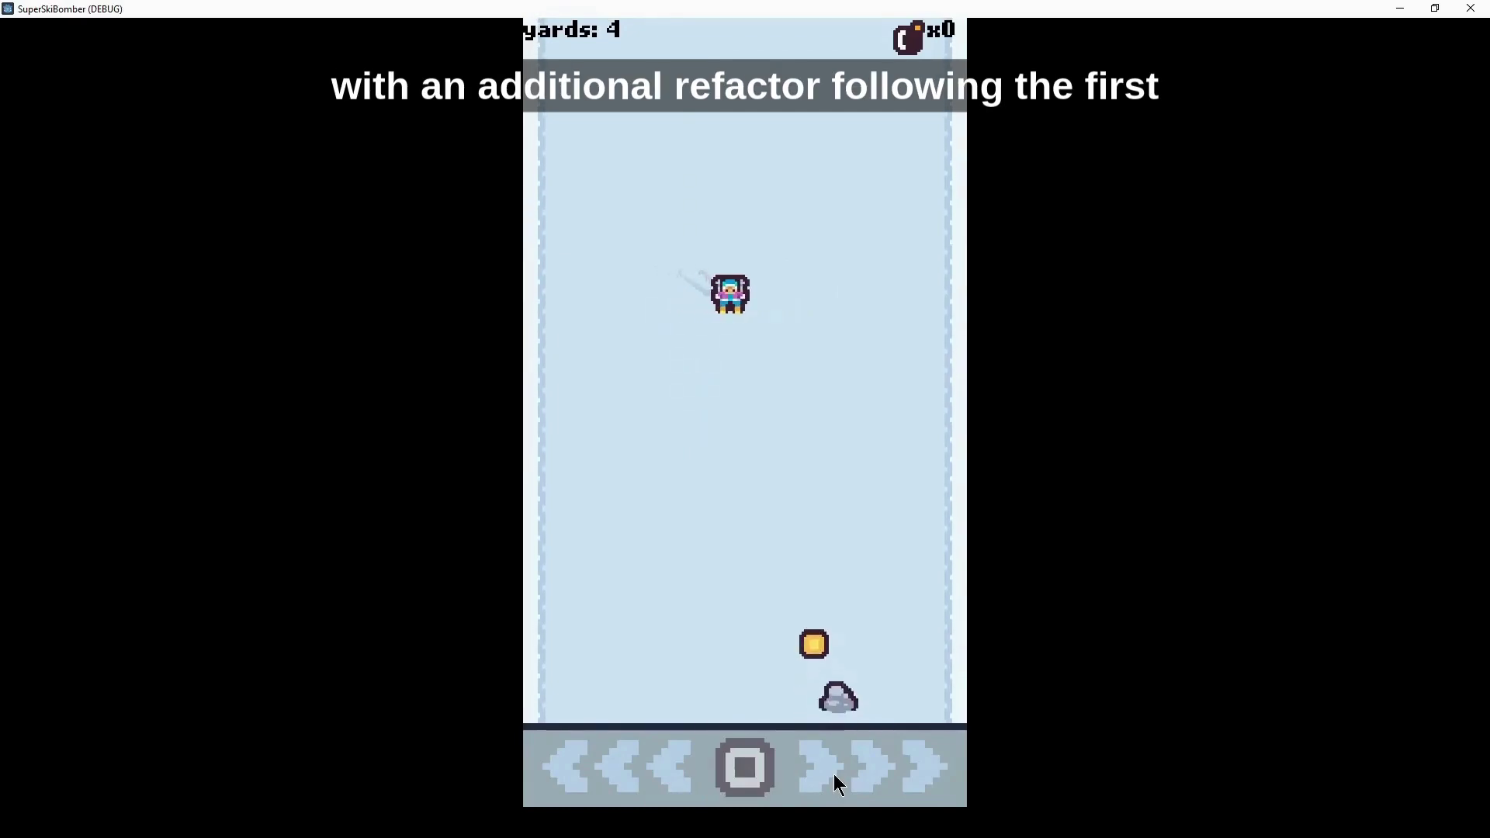
{"action": "left_click", "coordinate": [641, 779]}
{"action": "left_click", "coordinate": [839, 771]}
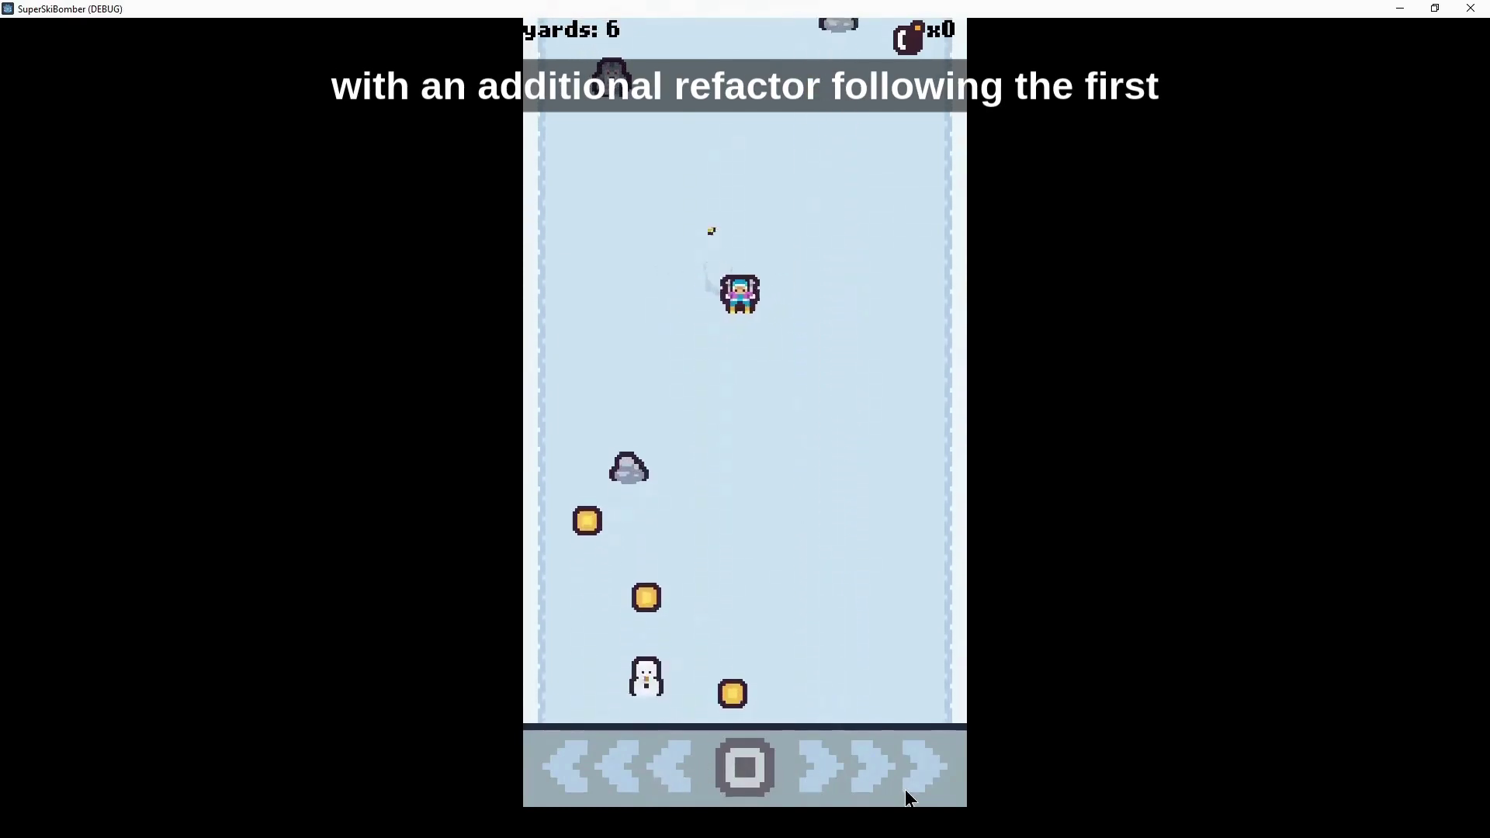
{"action": "left_click", "coordinate": [565, 761]}
{"action": "left_click", "coordinate": [804, 775]}
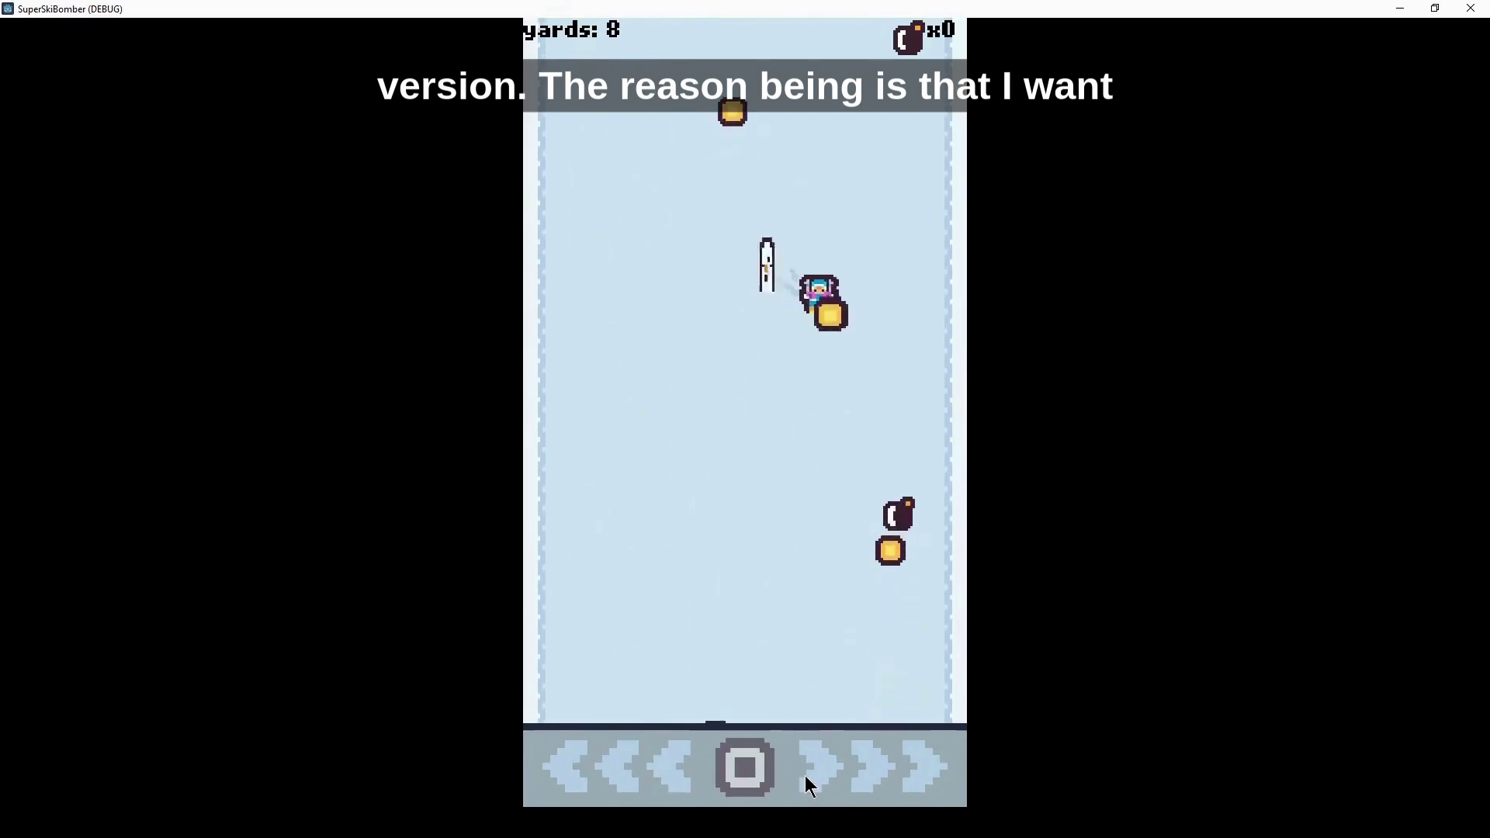
{"action": "left_click", "coordinate": [616, 773]}
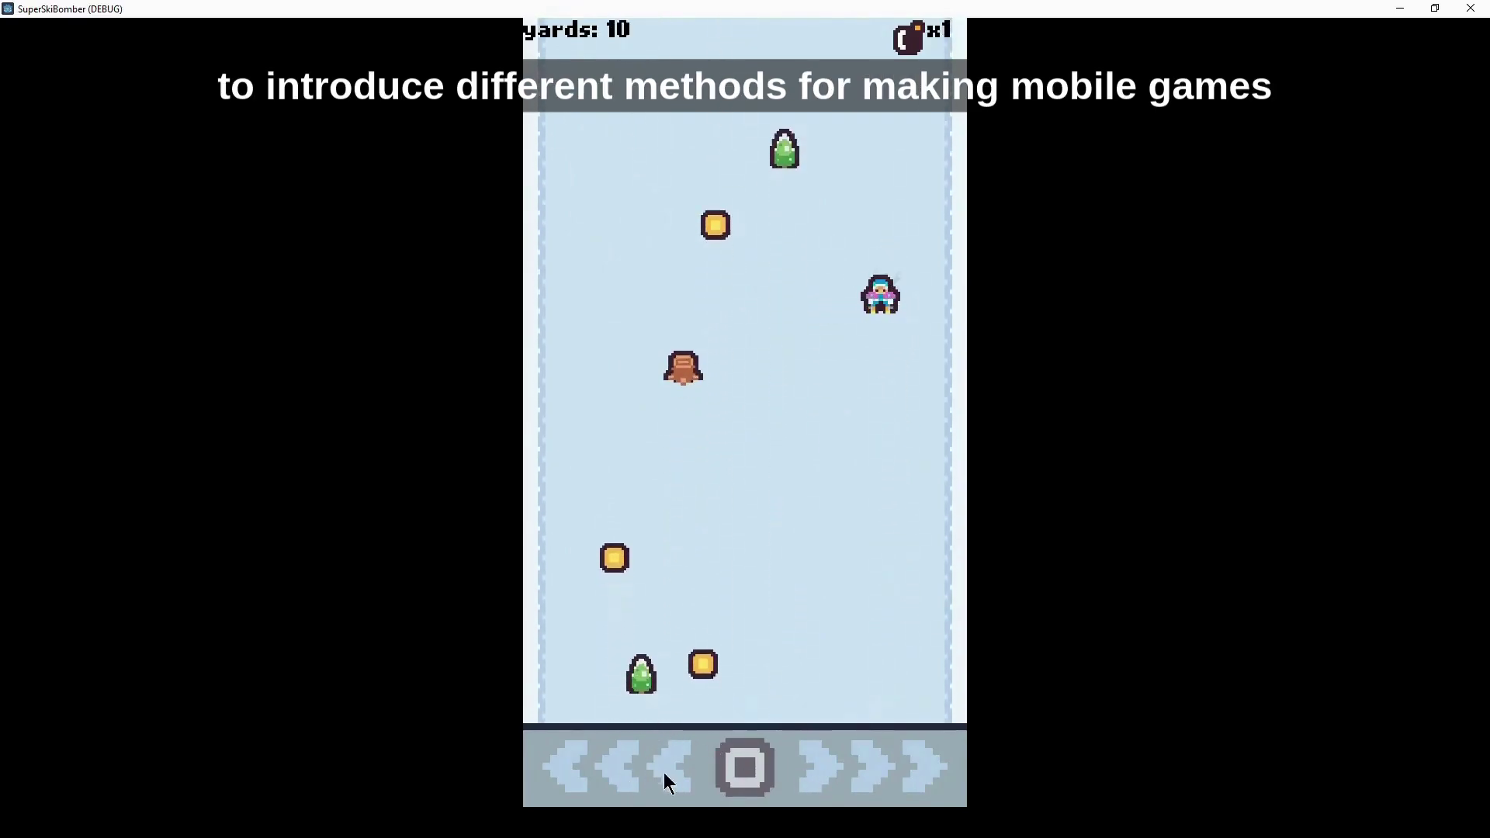
{"action": "left_click", "coordinate": [841, 769]}
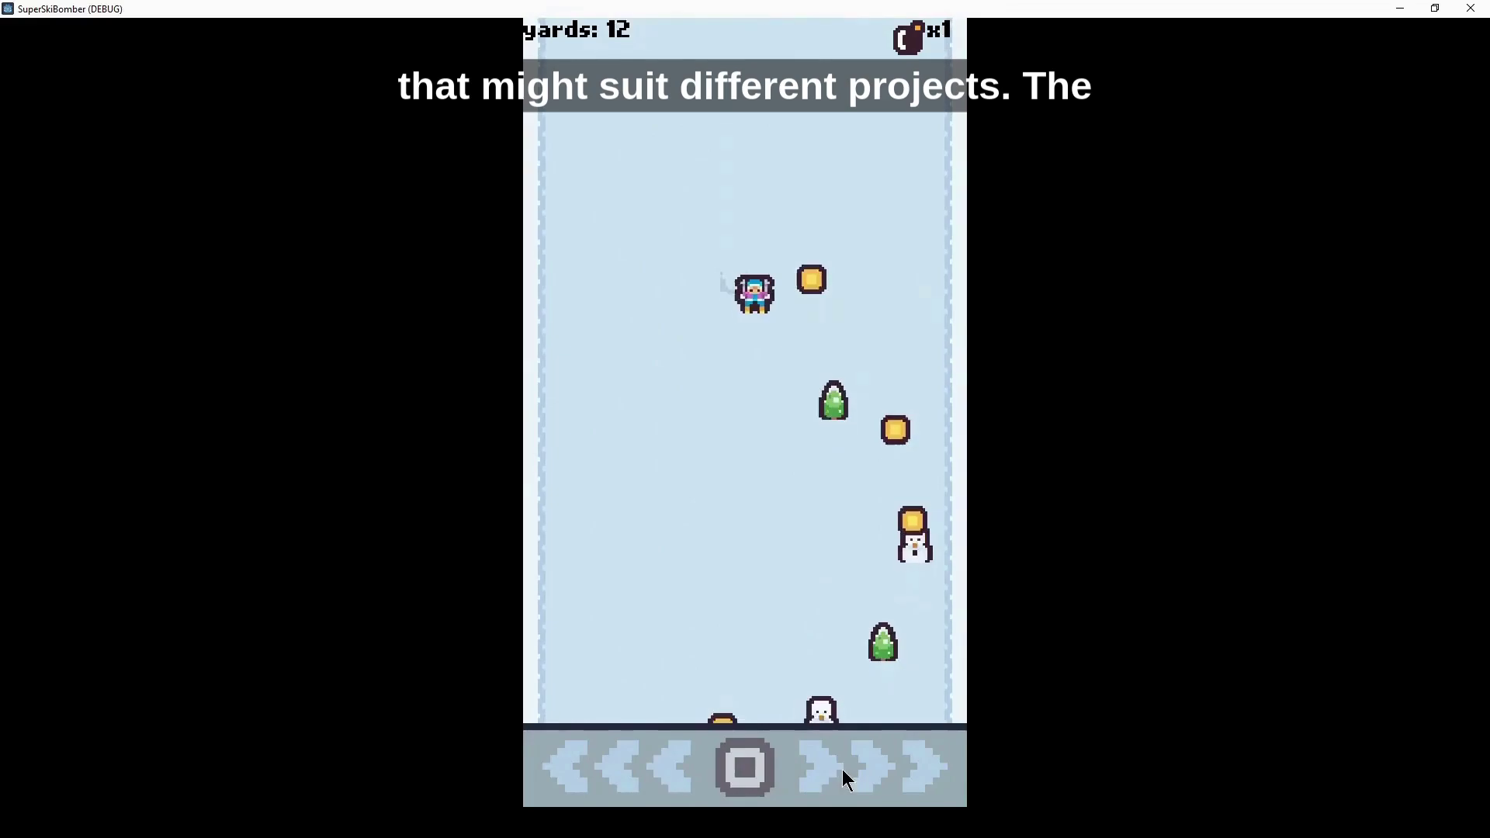
{"action": "left_click", "coordinate": [646, 766]}
{"action": "left_click", "coordinate": [928, 773]}
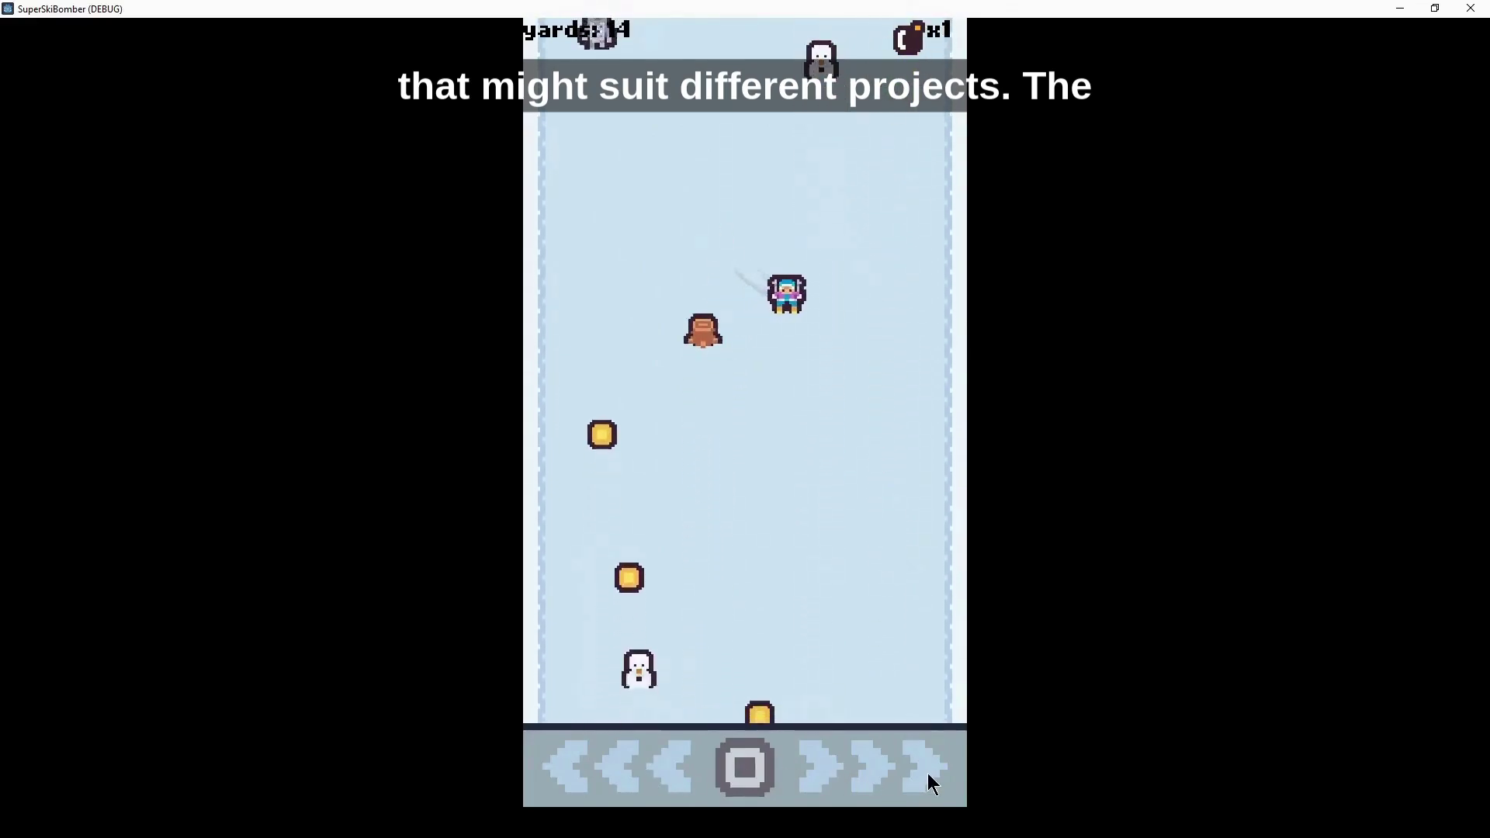
{"action": "left_click", "coordinate": [611, 764]}
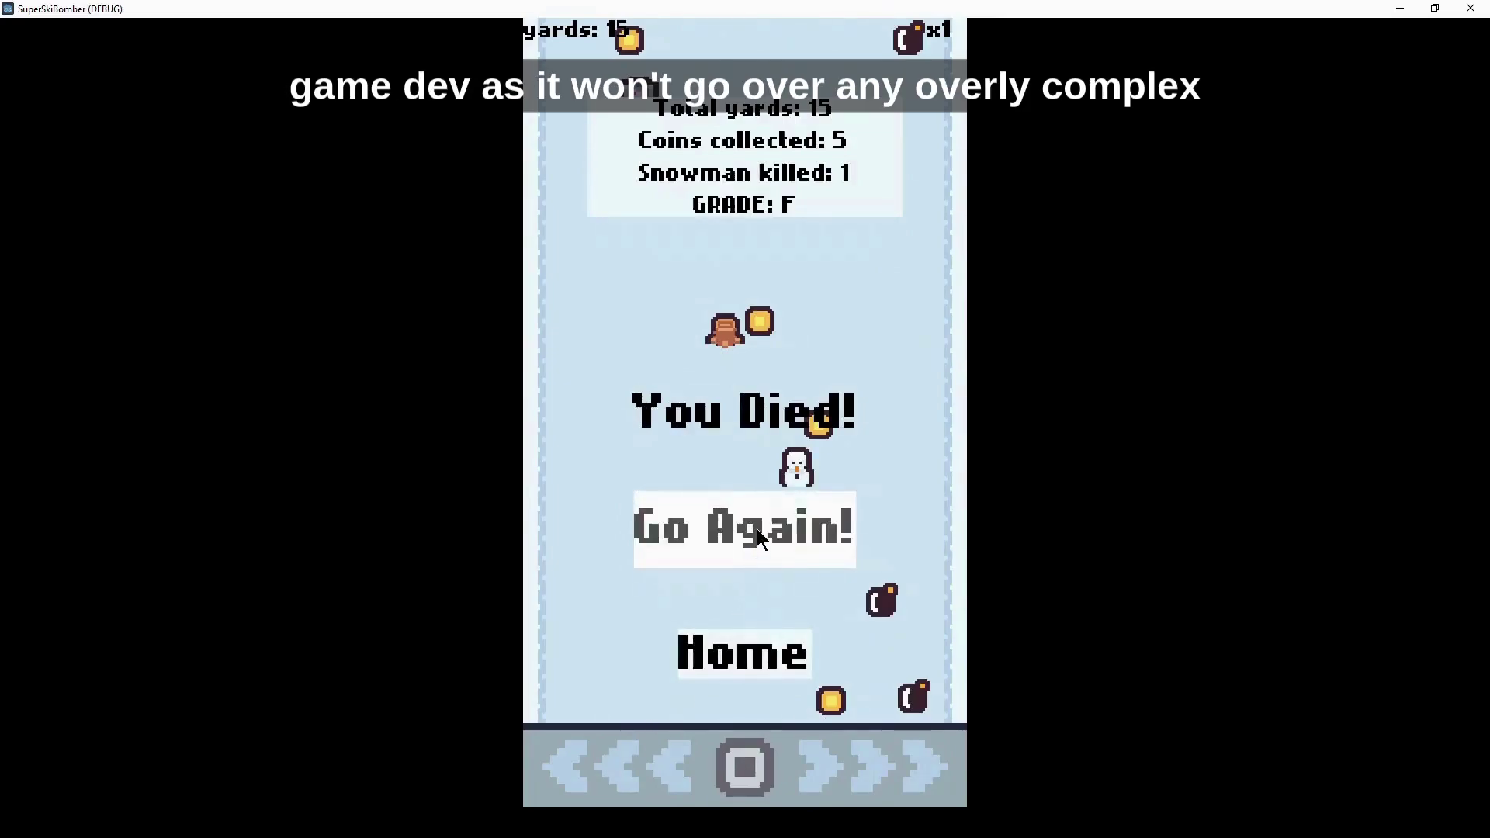
Step: Start a new run with Go Again and keep steering down the slope
{"action": "left_click", "coordinate": [756, 529]}
{"action": "left_click", "coordinate": [847, 768]}
{"action": "left_click", "coordinate": [657, 784]}
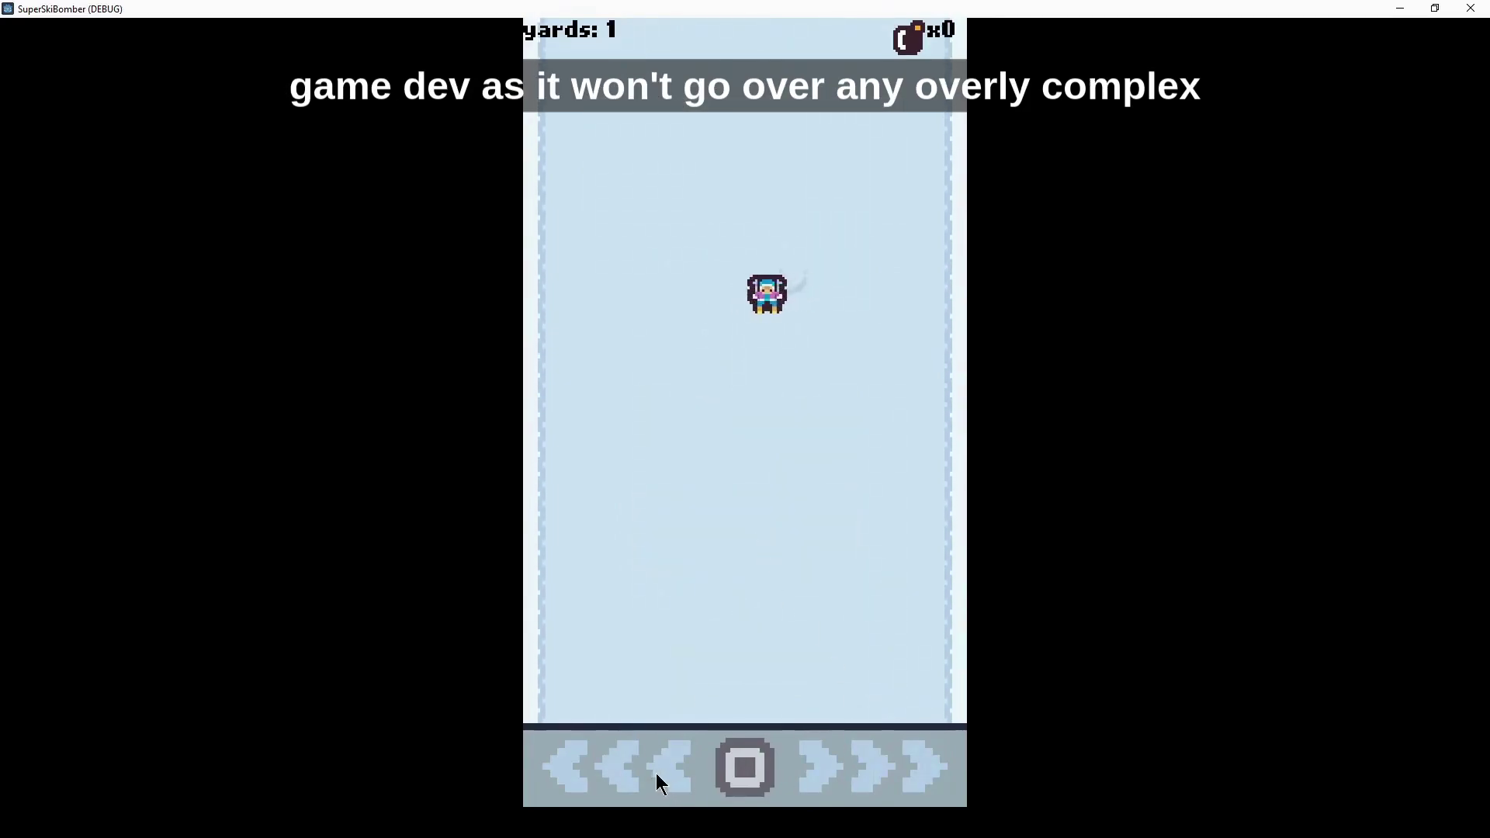
{"action": "left_click", "coordinate": [844, 770]}
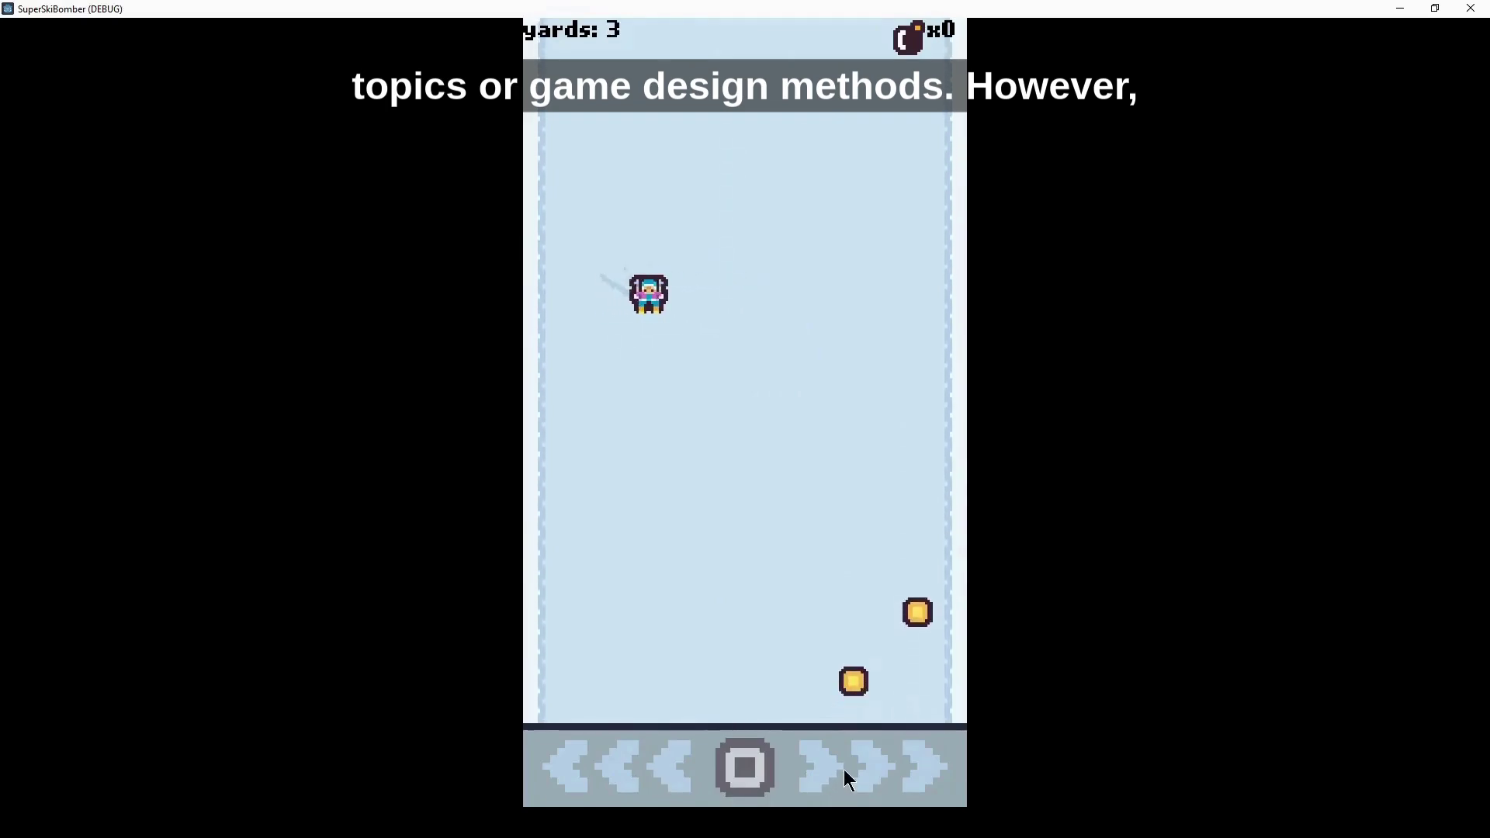
{"action": "left_click", "coordinate": [636, 771]}
{"action": "left_click", "coordinate": [867, 766]}
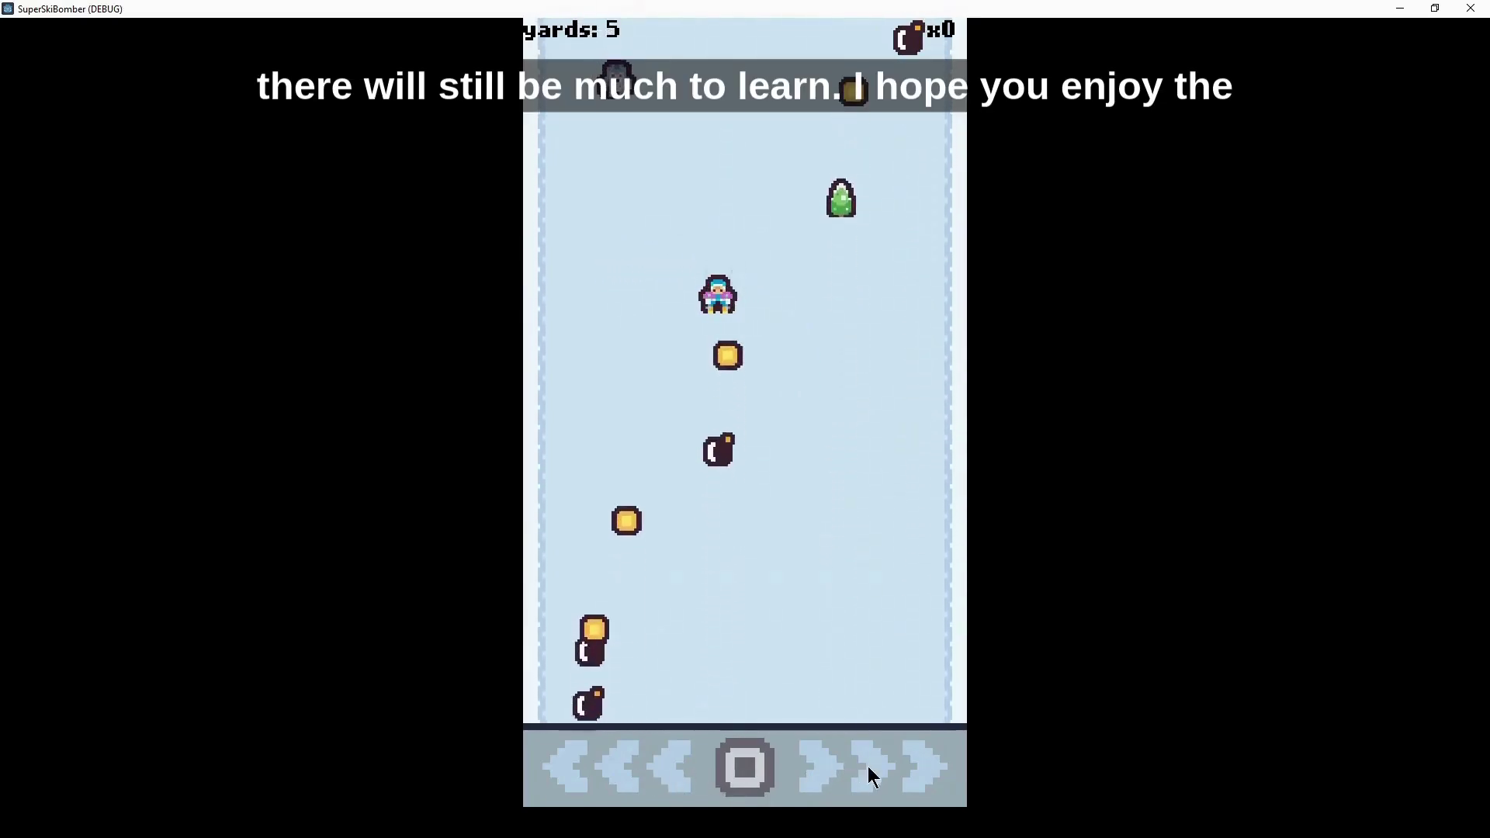
{"action": "left_click", "coordinate": [732, 749]}
{"action": "left_click", "coordinate": [616, 754]}
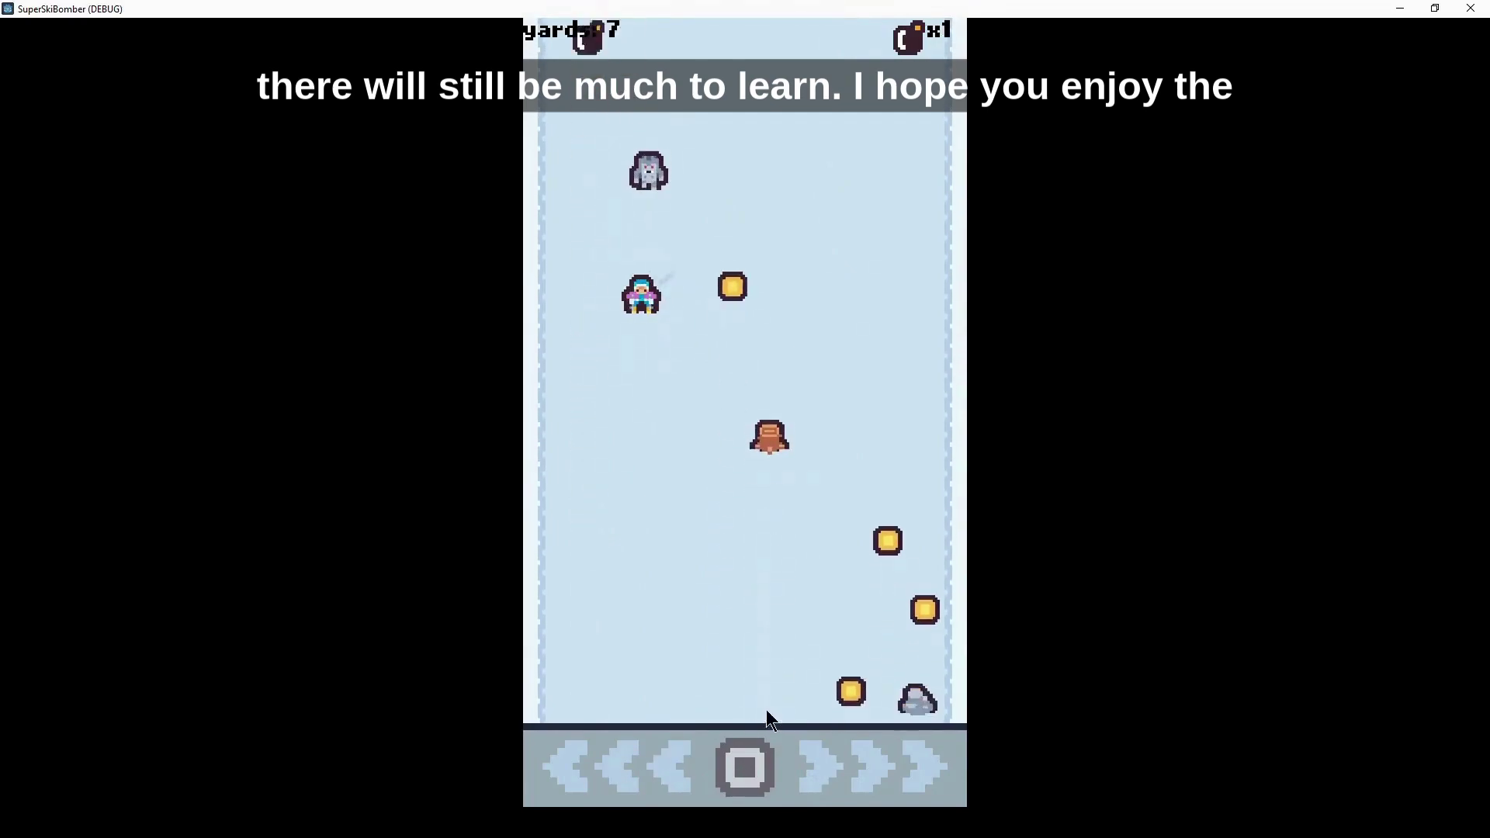
Step: Download Godot Engine 4.3 for Windows from the godotengine.org Windows download page
{"action": "left_click", "coordinate": [888, 781]}
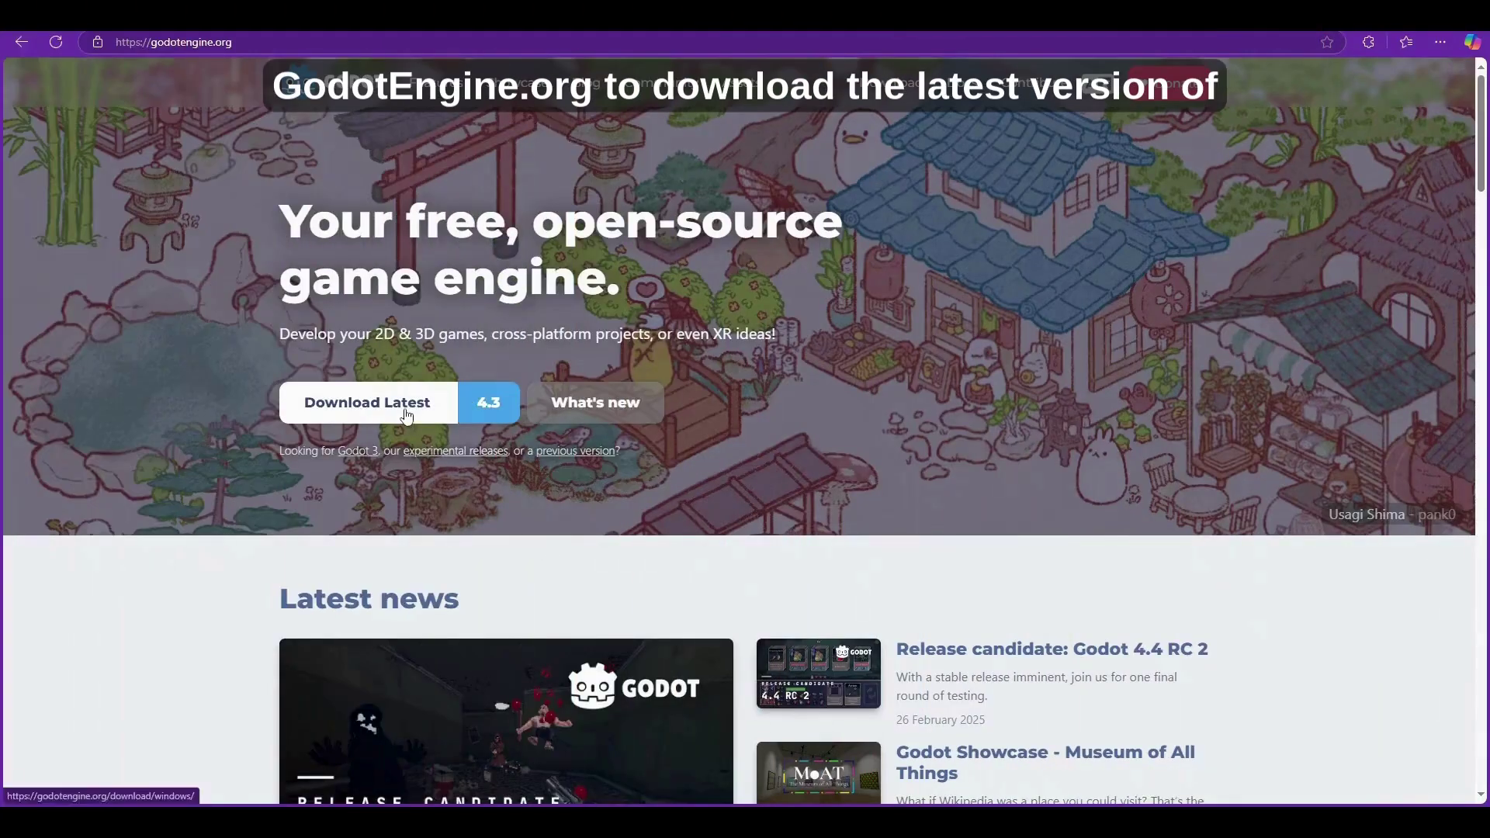
{"action": "left_click", "coordinate": [405, 415]}
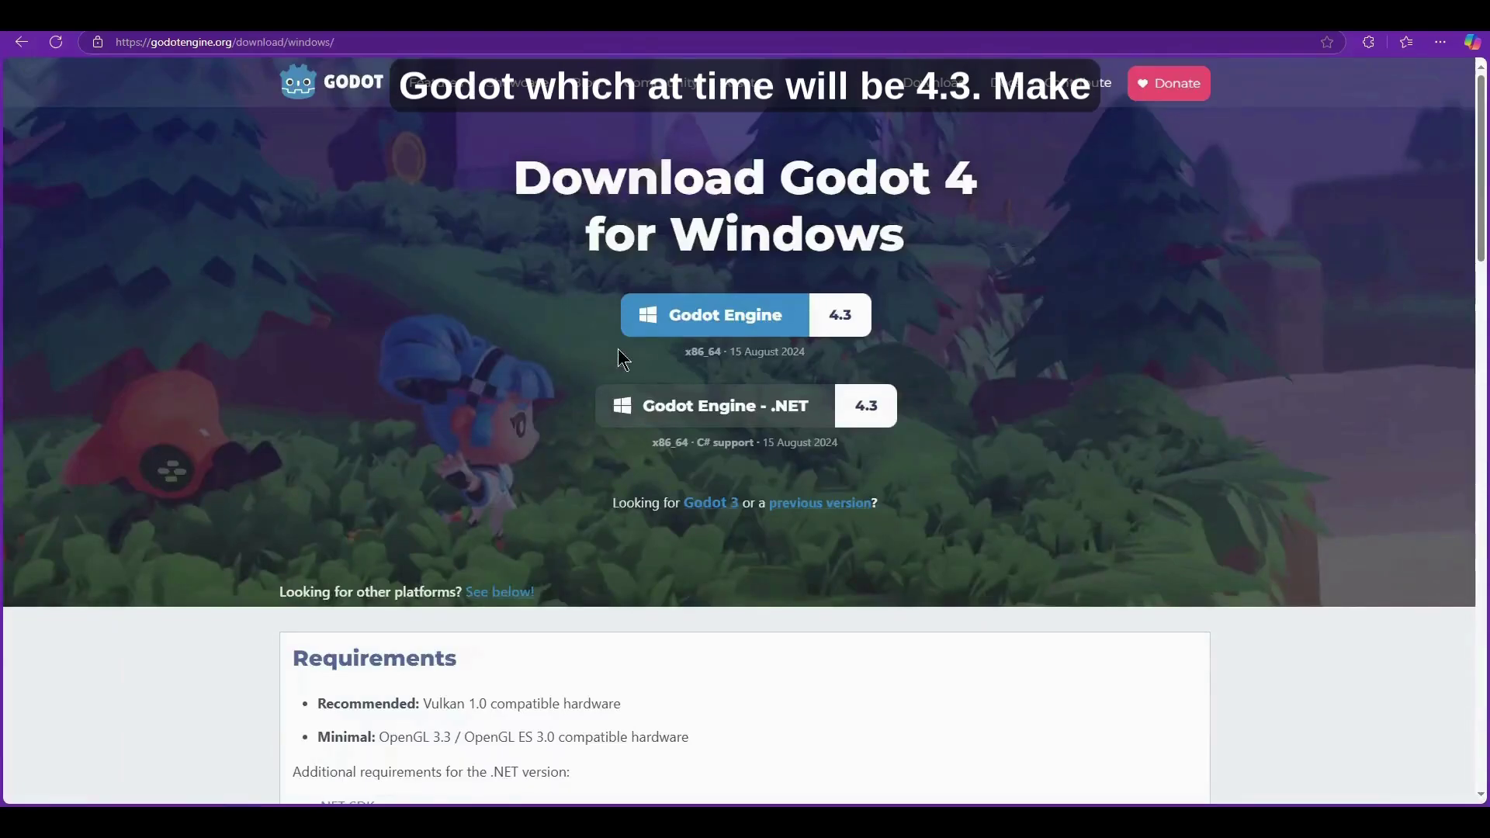
{"action": "left_click", "coordinate": [718, 321]}
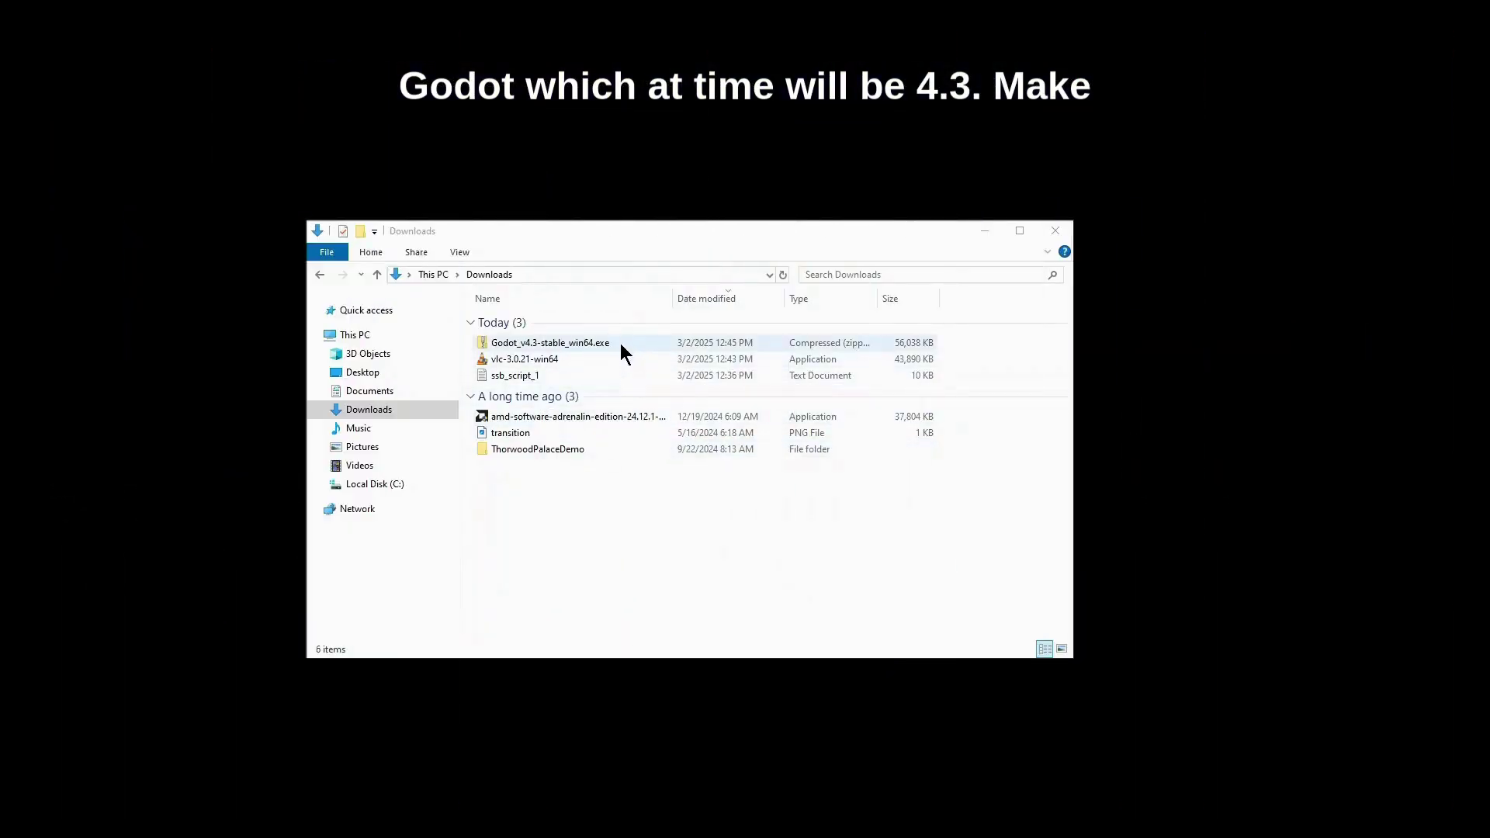
Step: Move the Godot zip from Downloads into a new Documents folder named GodotEngine
{"action": "right_click", "coordinate": [621, 344]}
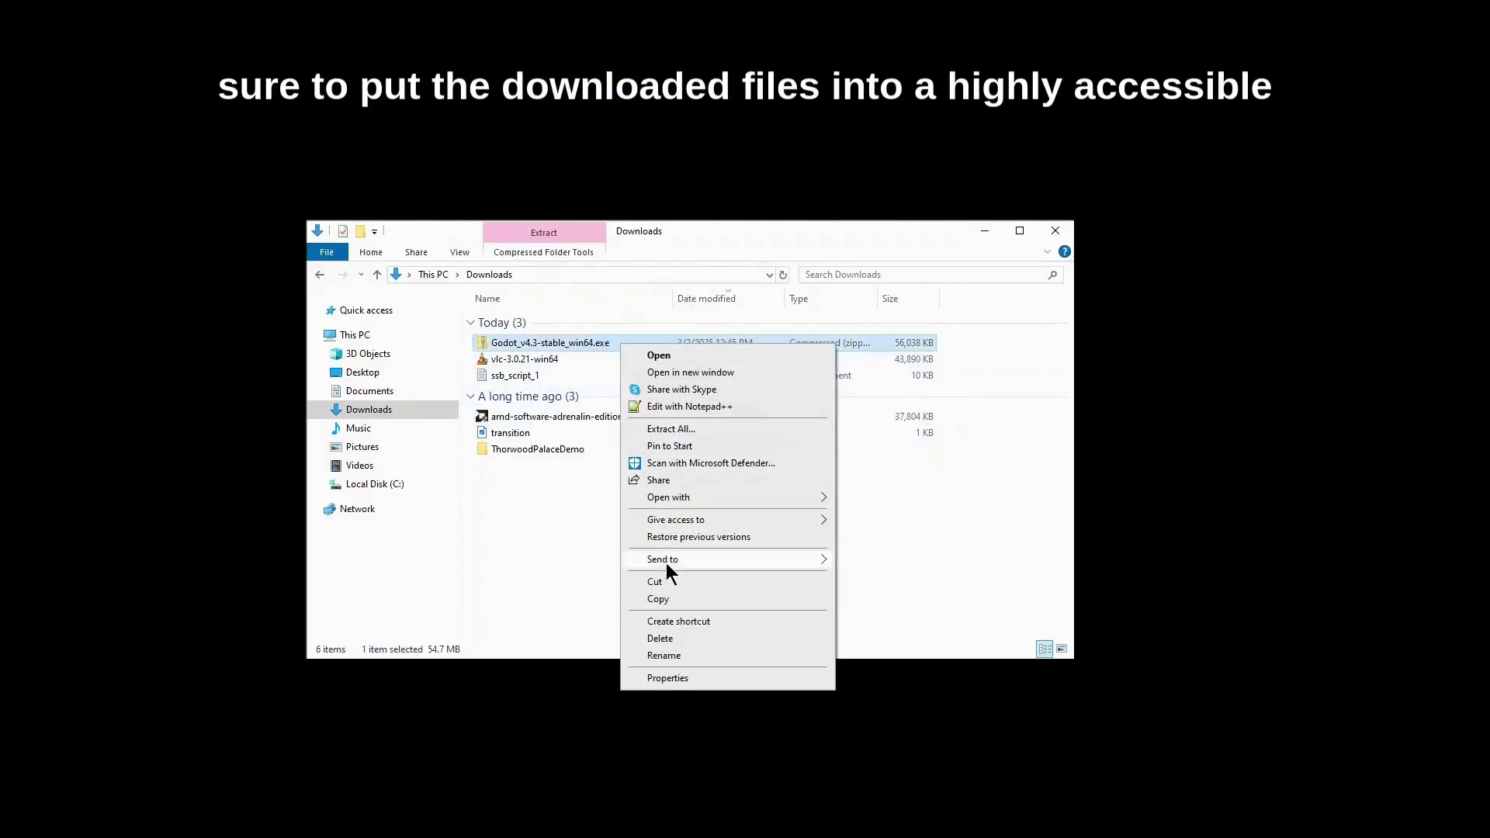
{"action": "left_click", "coordinate": [666, 581]}
{"action": "left_click", "coordinate": [425, 396]}
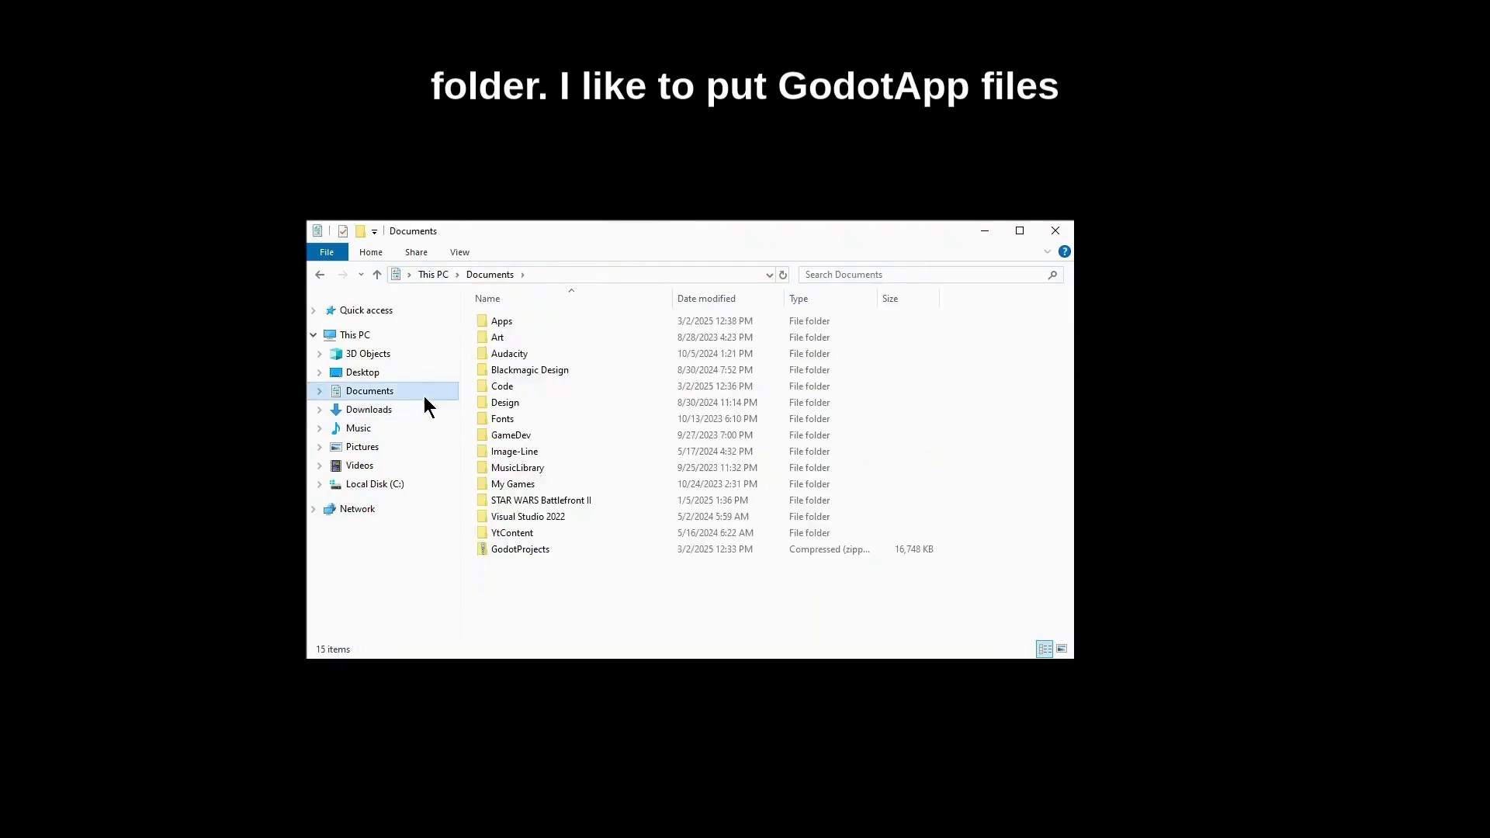
{"action": "key", "text": "ctrl+shift+n"}
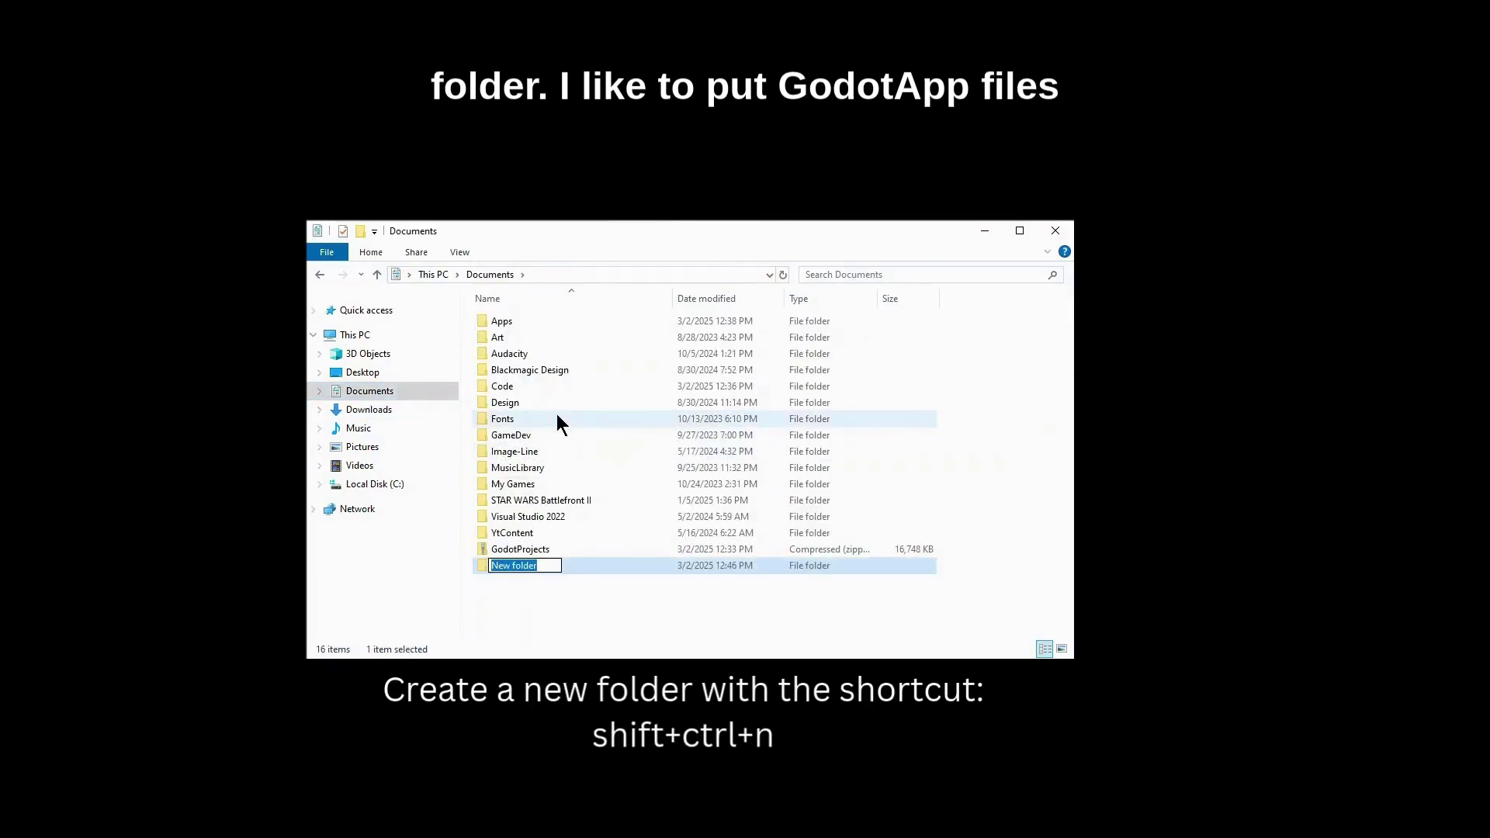
{"action": "type", "text": "GodotEngine"}
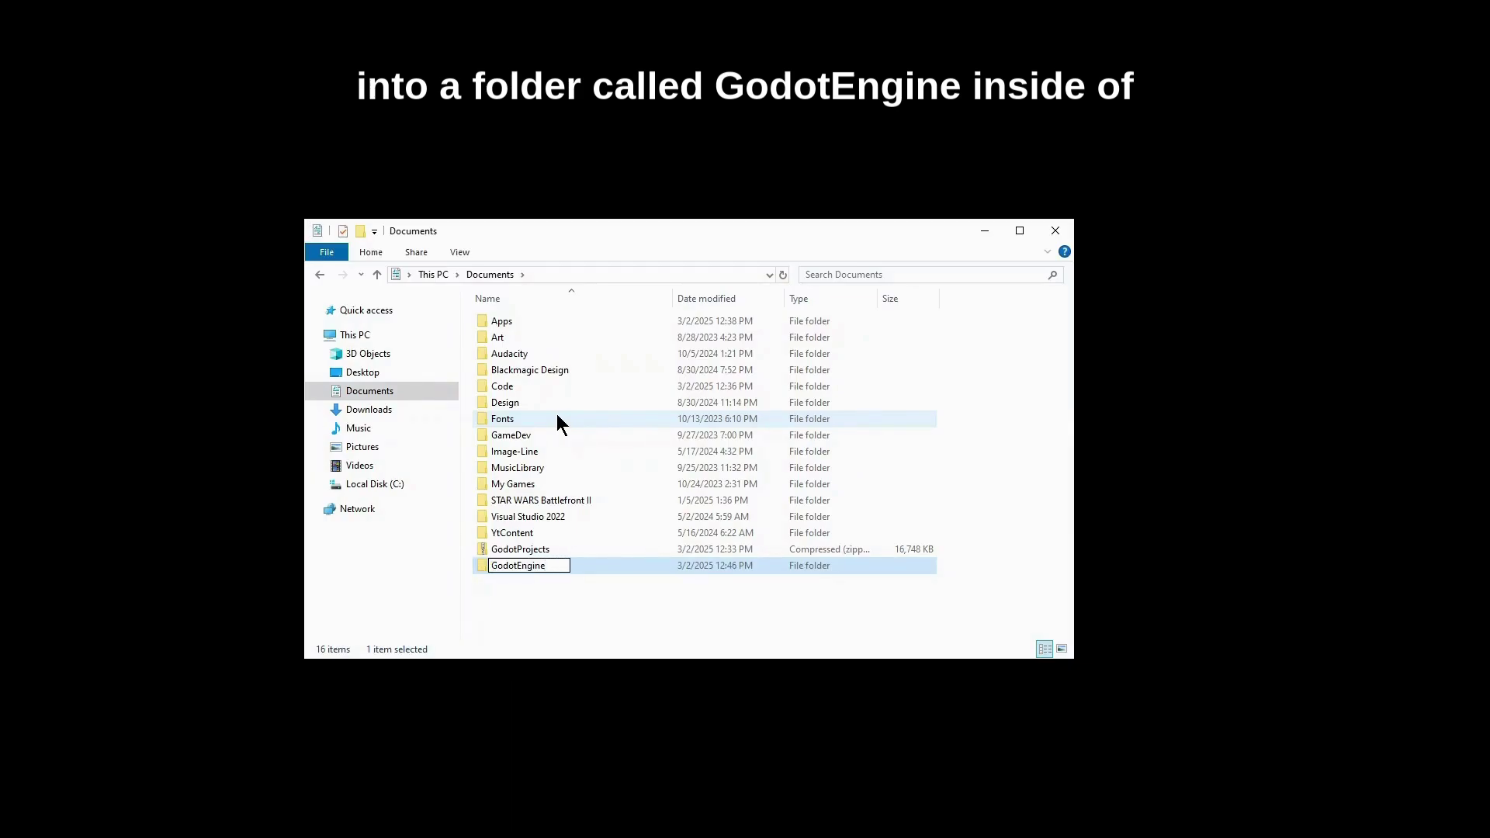
{"action": "key", "text": "Return"}
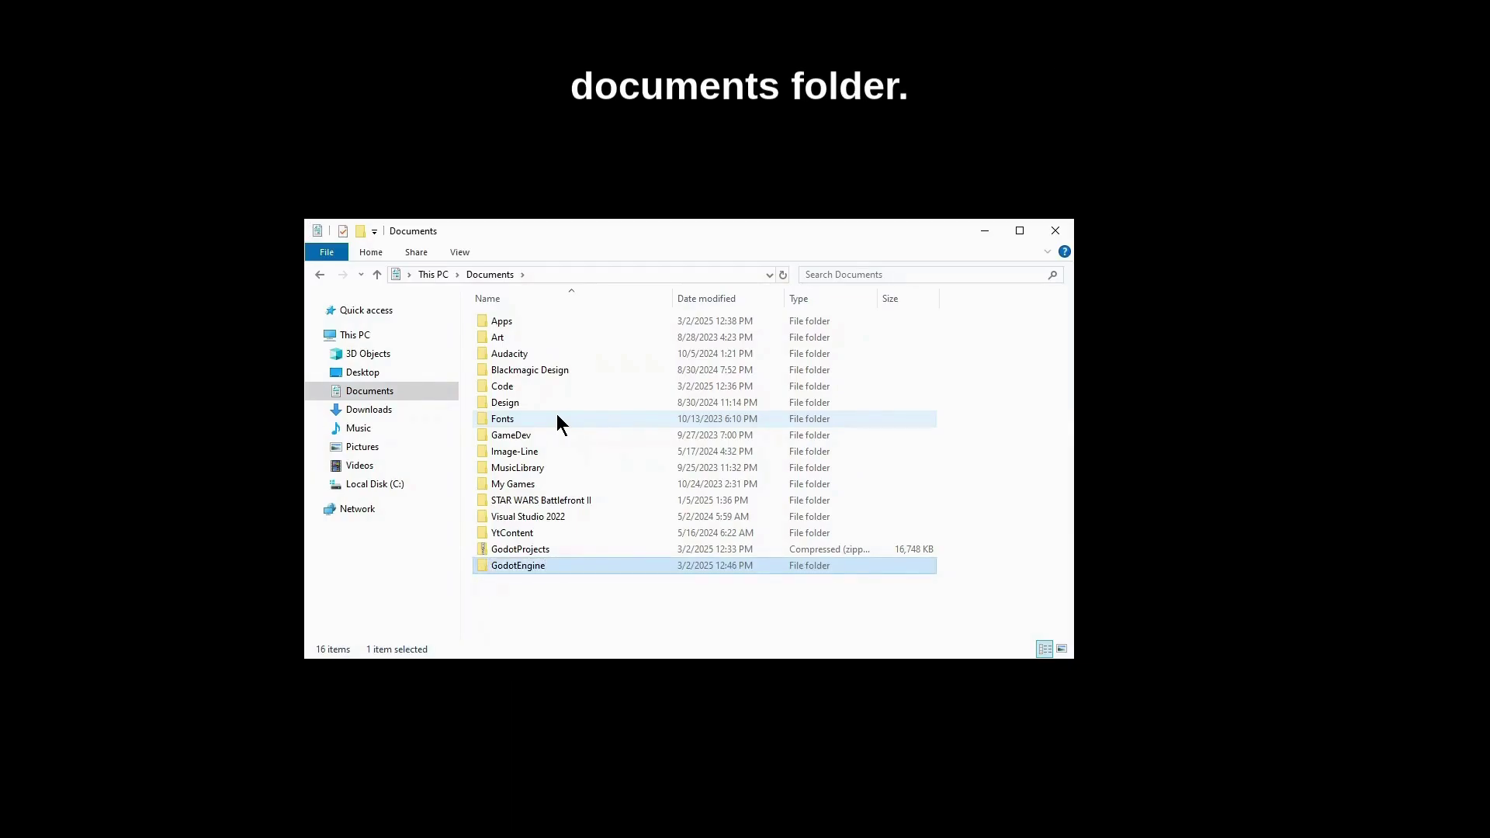
{"action": "double_click", "coordinate": [601, 565]}
{"action": "key", "text": "ctrl+v"}
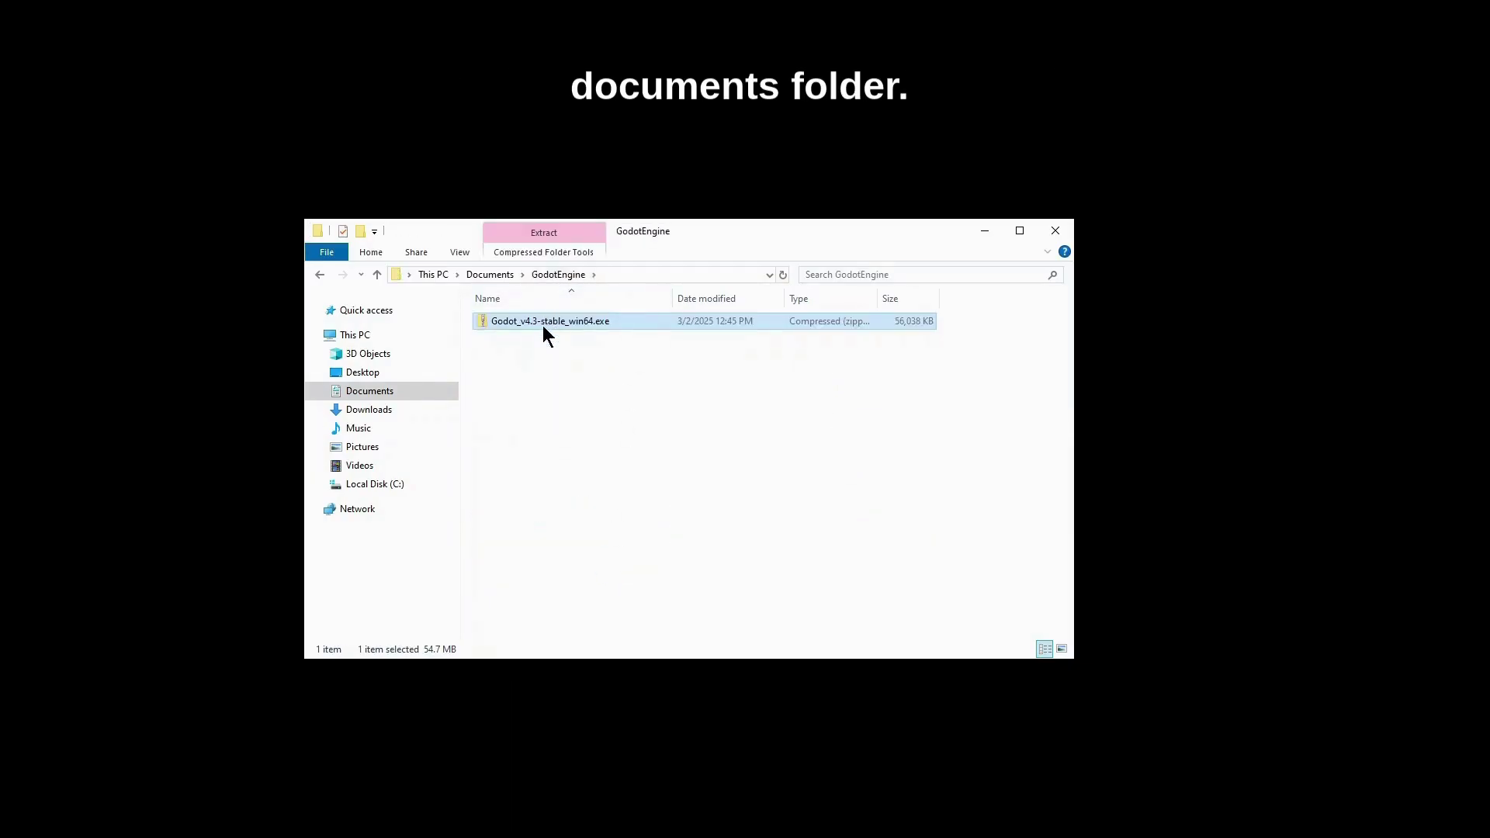
Step: Extract the Godot zip into GodotEngine, then delete the zip
{"action": "right_click", "coordinate": [542, 325]}
{"action": "left_click", "coordinate": [605, 409]}
{"action": "left_click", "coordinate": [884, 560]}
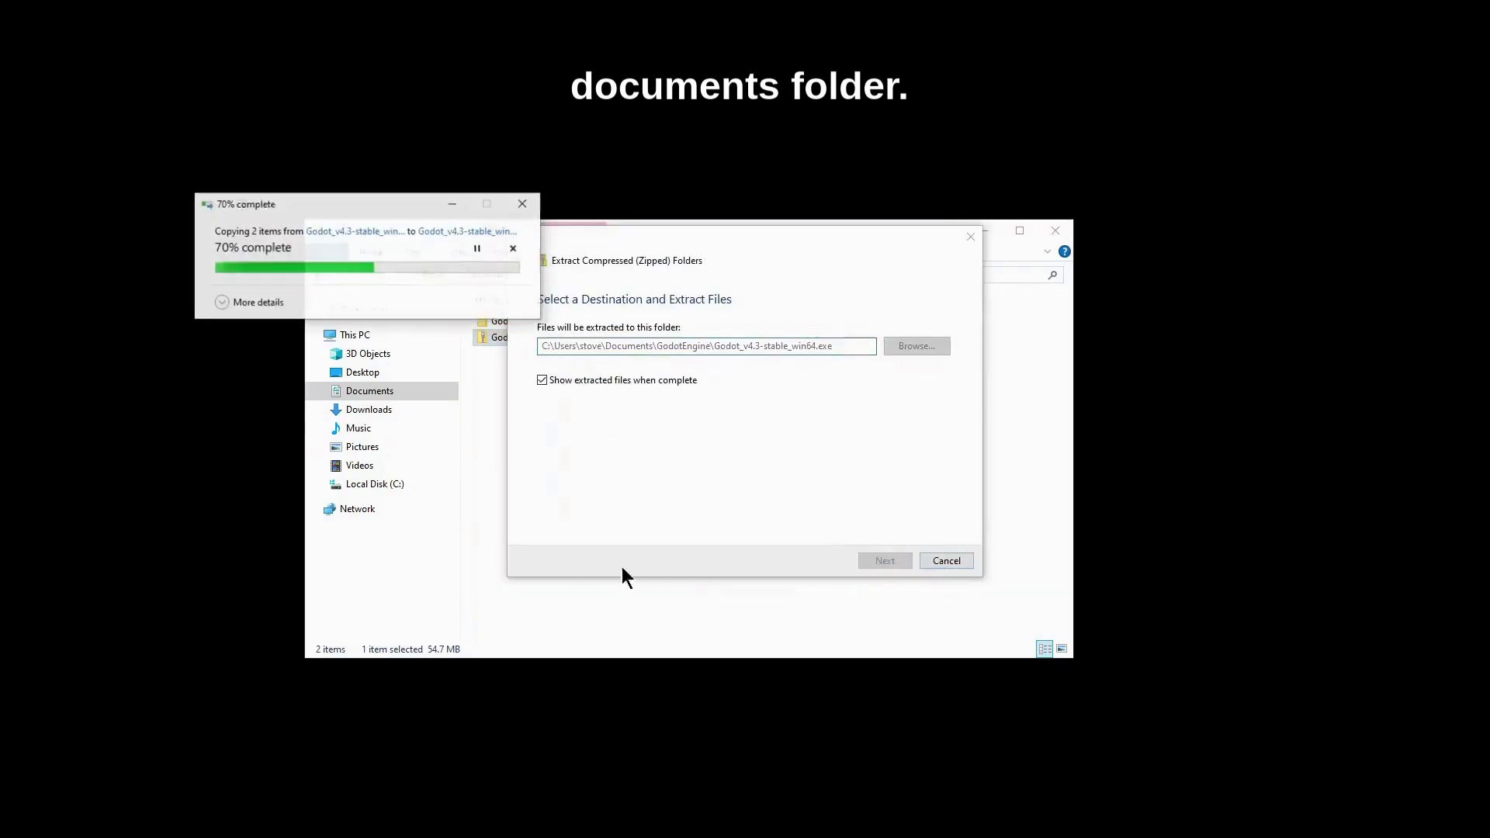
{"action": "key", "text": "ctrl+w"}
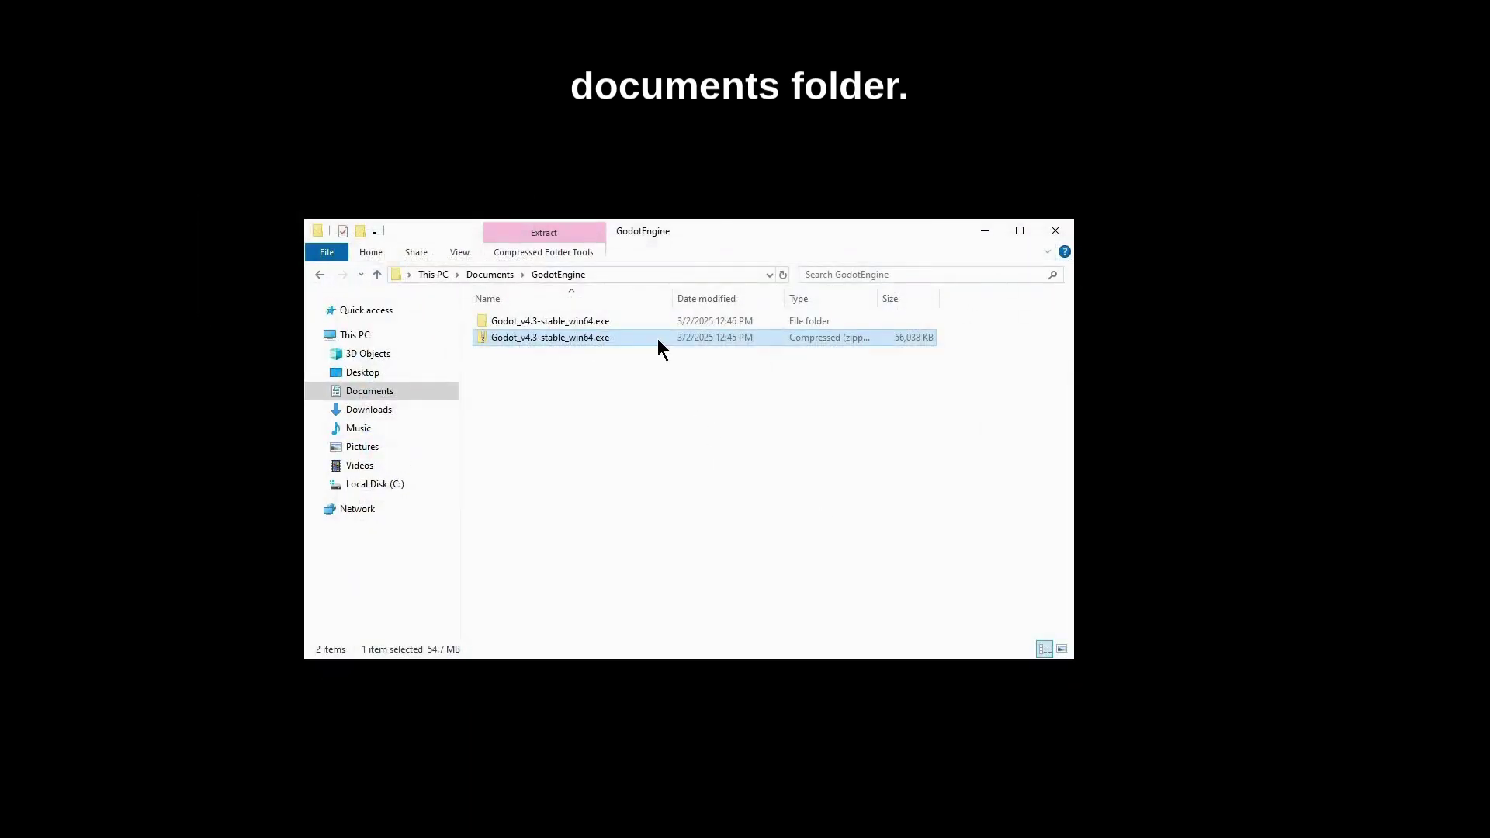
{"action": "key", "text": "Delete"}
Step: Rename the extracted engine folder to Godot4.3 and the projects folder to GodotProjects
{"action": "left_click", "coordinate": [597, 320]}
{"action": "key", "text": "F2"}
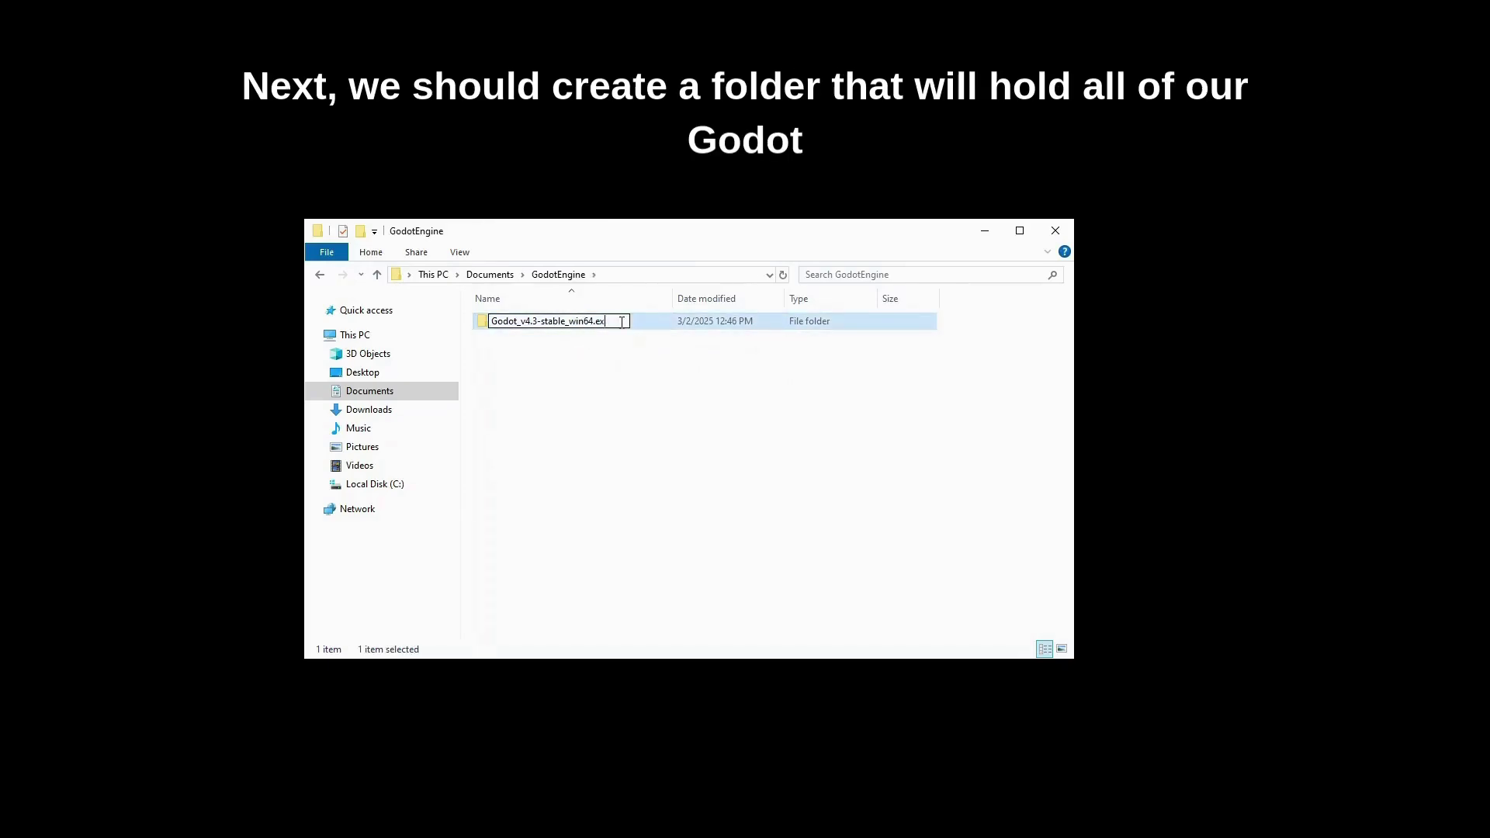
{"action": "key", "text": "End"}
{"action": "key", "text": "BackSpace"}
{"action": "key", "text": "BackSpace"}
{"action": "key", "text": "BackSpace"}
{"action": "key", "text": "BackSpace"}
{"action": "key", "text": "BackSpace"}
{"action": "key", "text": "BackSpace"}
{"action": "key", "text": "BackSpace"}
{"action": "key", "text": "BackSpace"}
{"action": "key", "text": "BackSpace"}
{"action": "key", "text": "BackSpace"}
{"action": "key", "text": "BackSpace"}
{"action": "key", "text": "BackSpace"}
{"action": "key", "text": "BackSpace"}
{"action": "key", "text": "BackSpace"}
{"action": "key", "text": "BackSpace"}
{"action": "key", "text": "BackSpace"}
{"action": "key", "text": "BackSpace"}
{"action": "key", "text": "BackSpace"}
{"action": "key", "text": "BackSpace"}
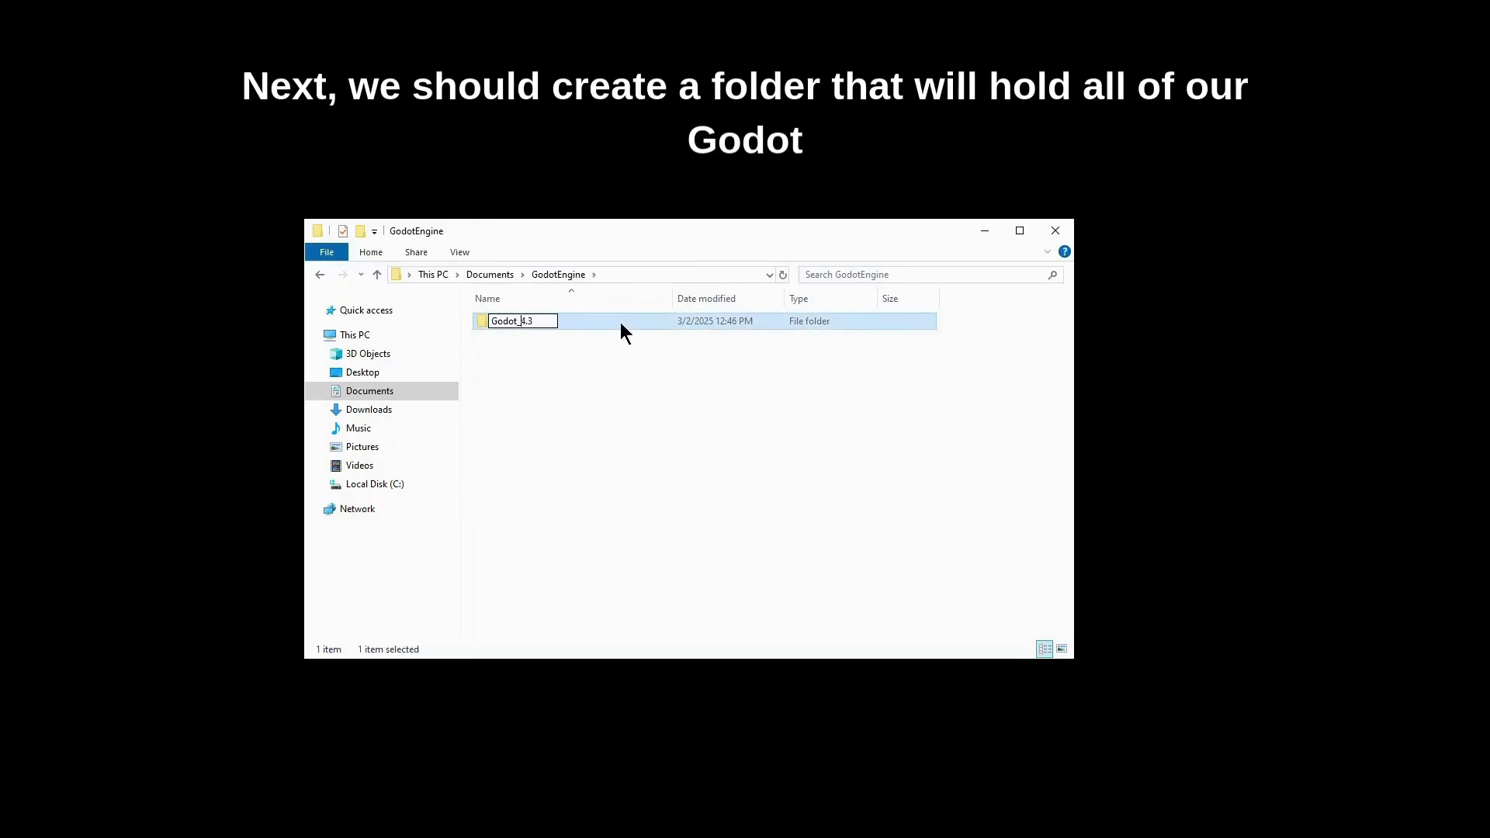
{"action": "key", "text": "Return"}
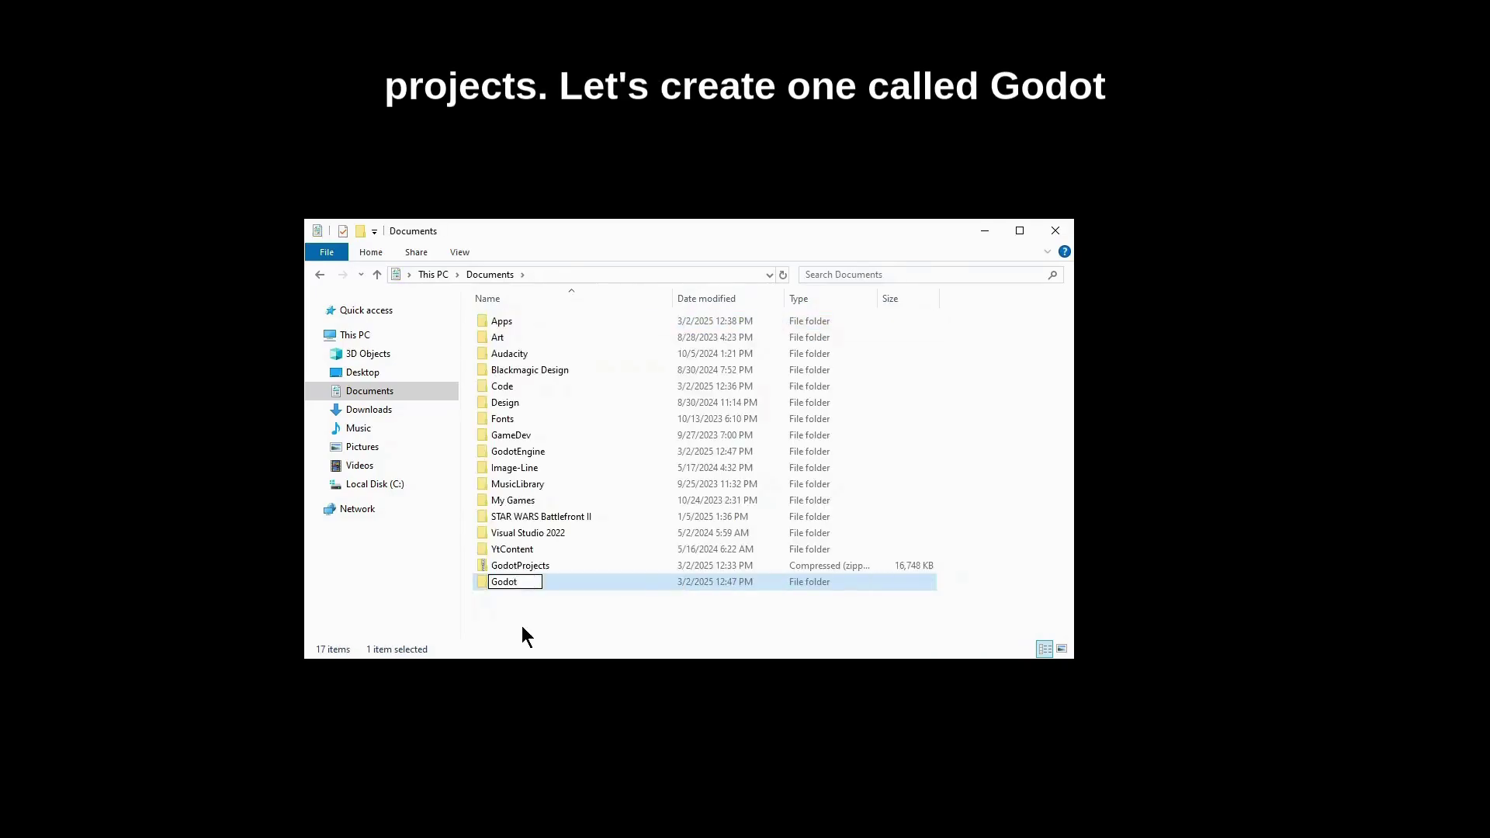
{"action": "type", "text": "cts"}
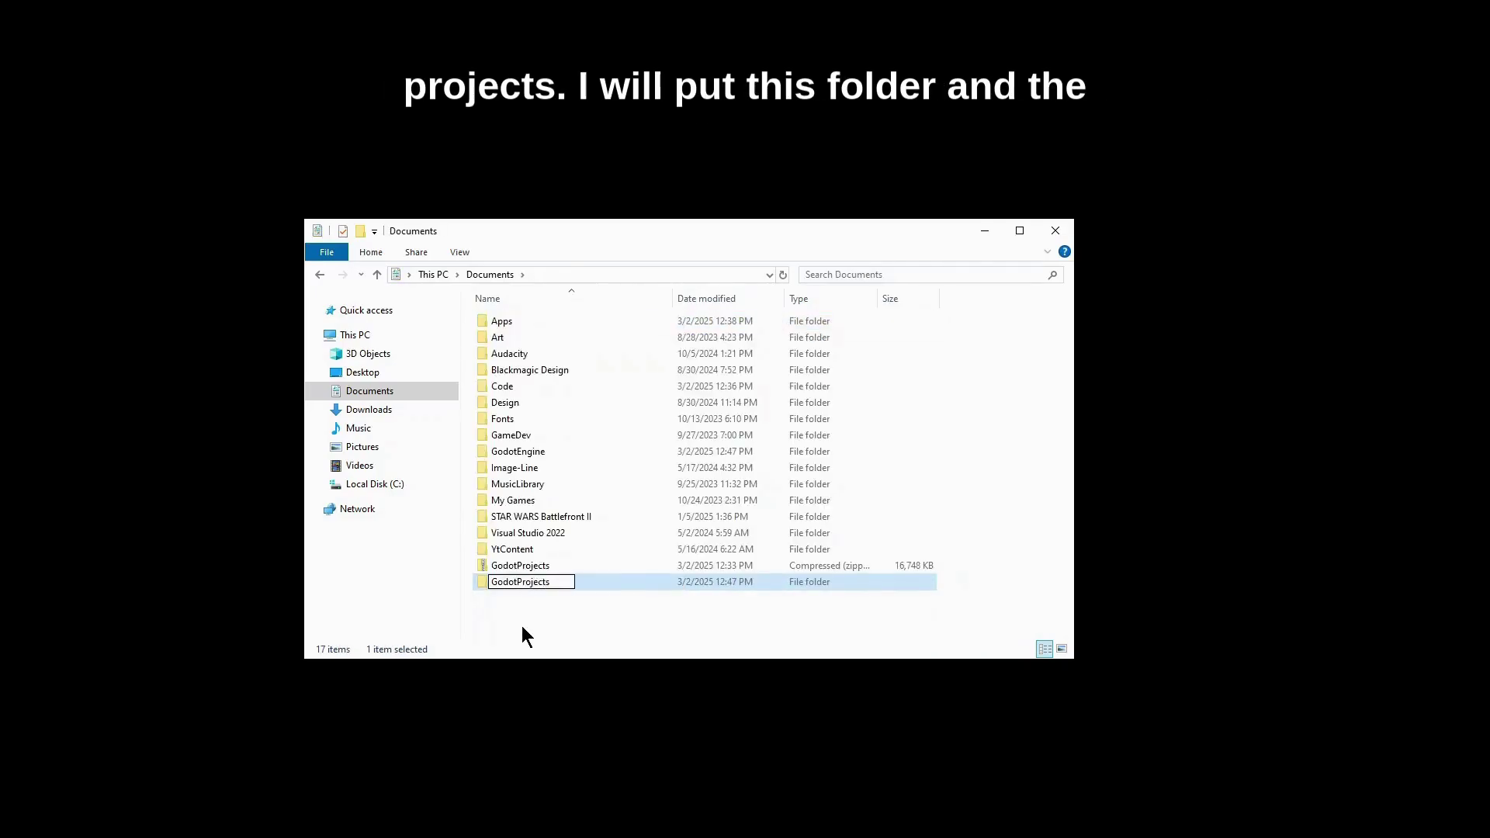
{"action": "key", "text": "Return"}
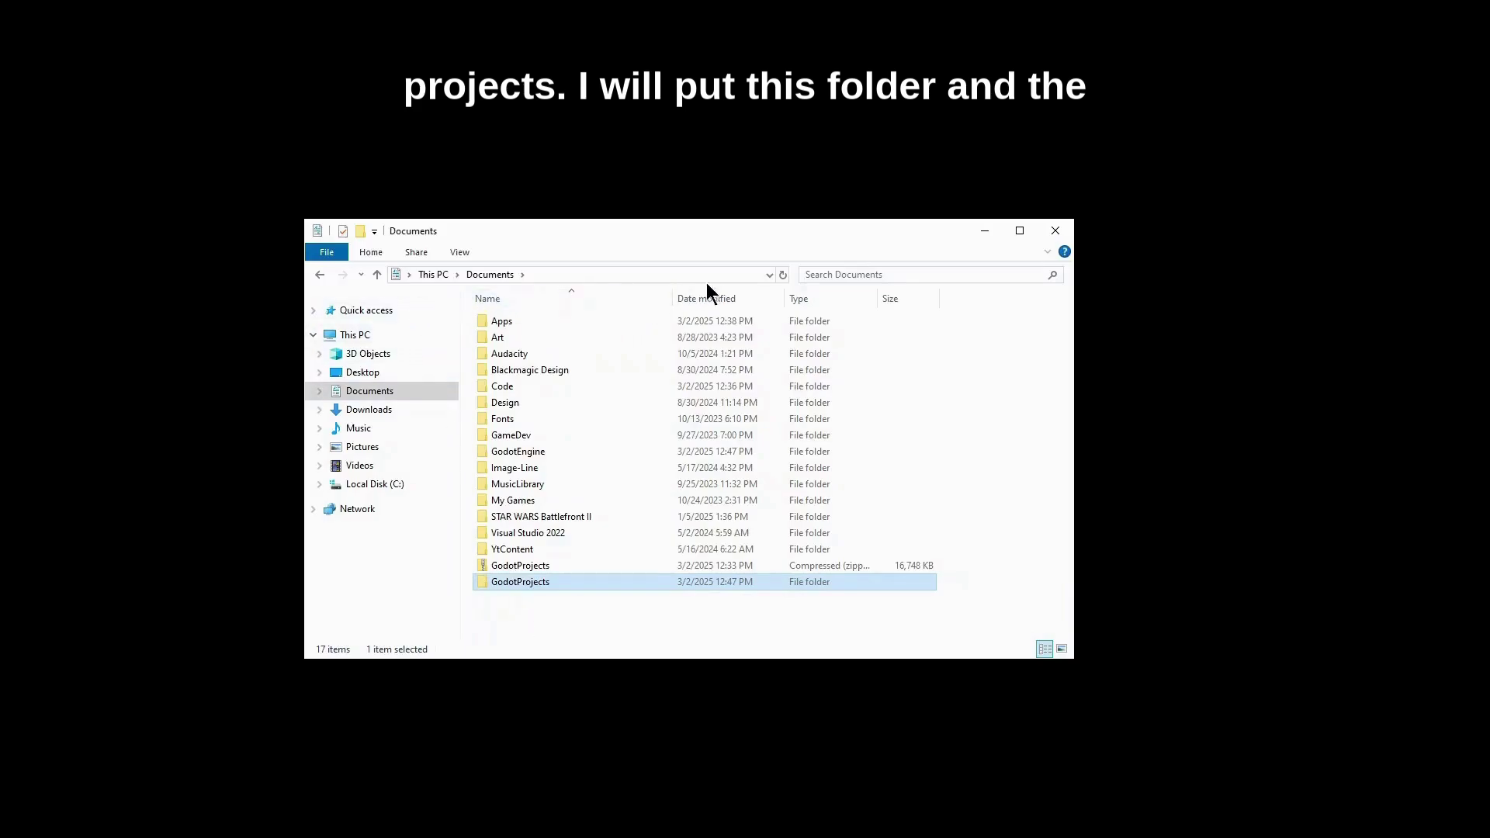
{"action": "left_click", "coordinate": [782, 276]}
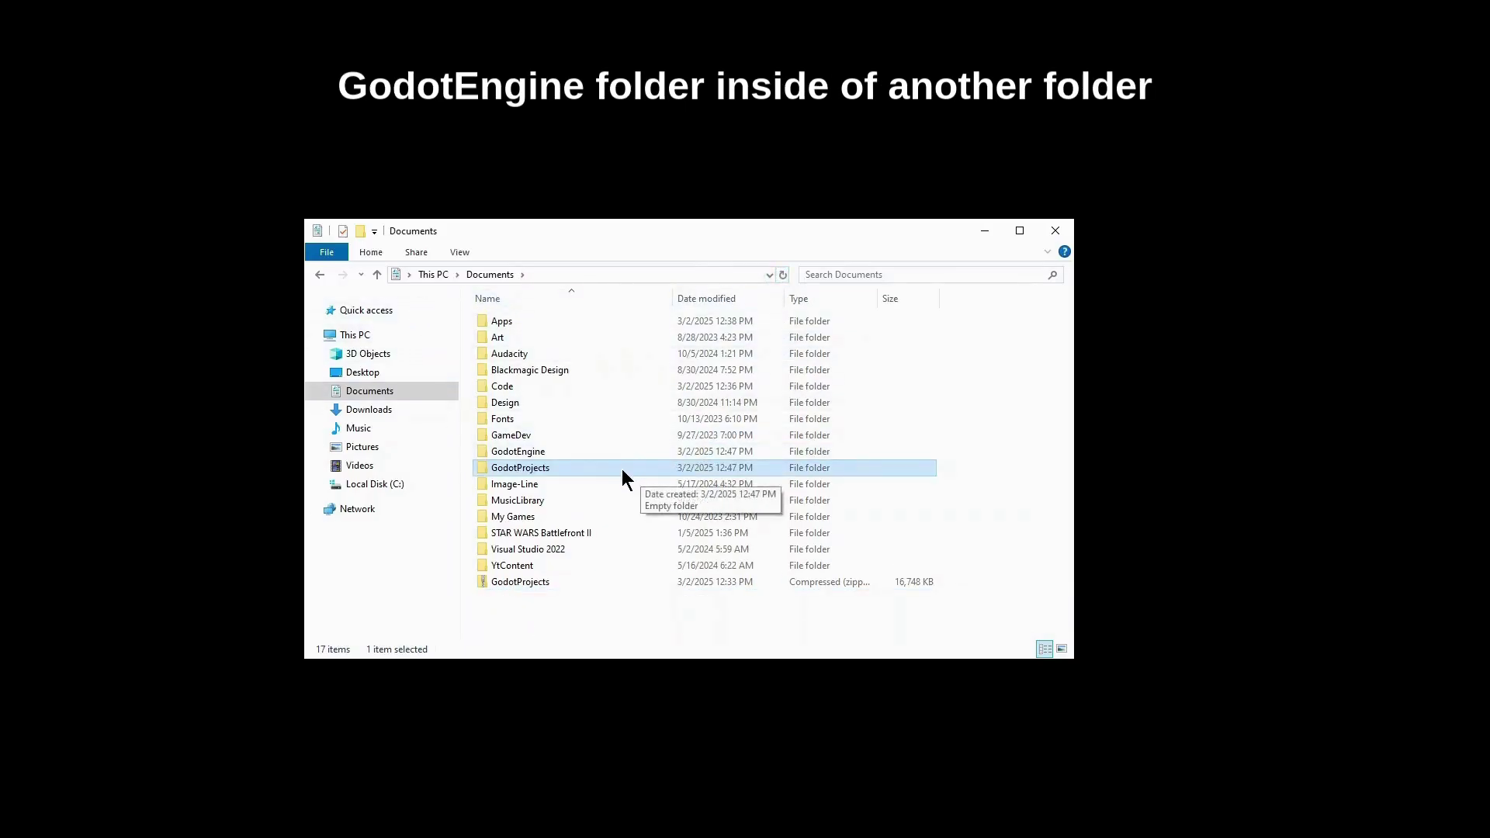
Step: Create a Godot folder in Documents and move GodotEngine and GodotProjects into it
{"action": "key", "text": "ctrl+shift+n"}
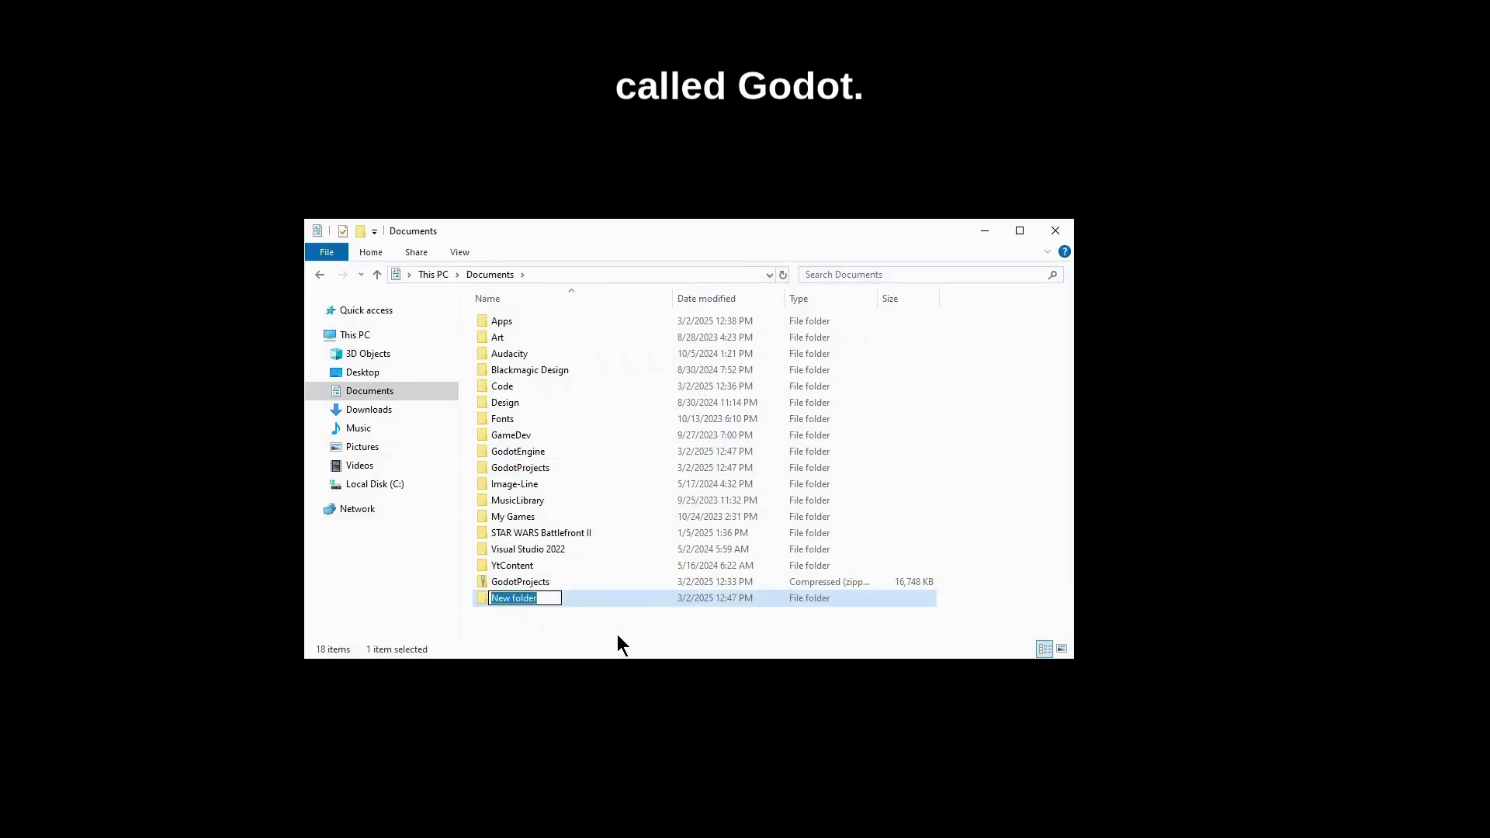
{"action": "type", "text": "Godot"}
{"action": "key", "text": "Return"}
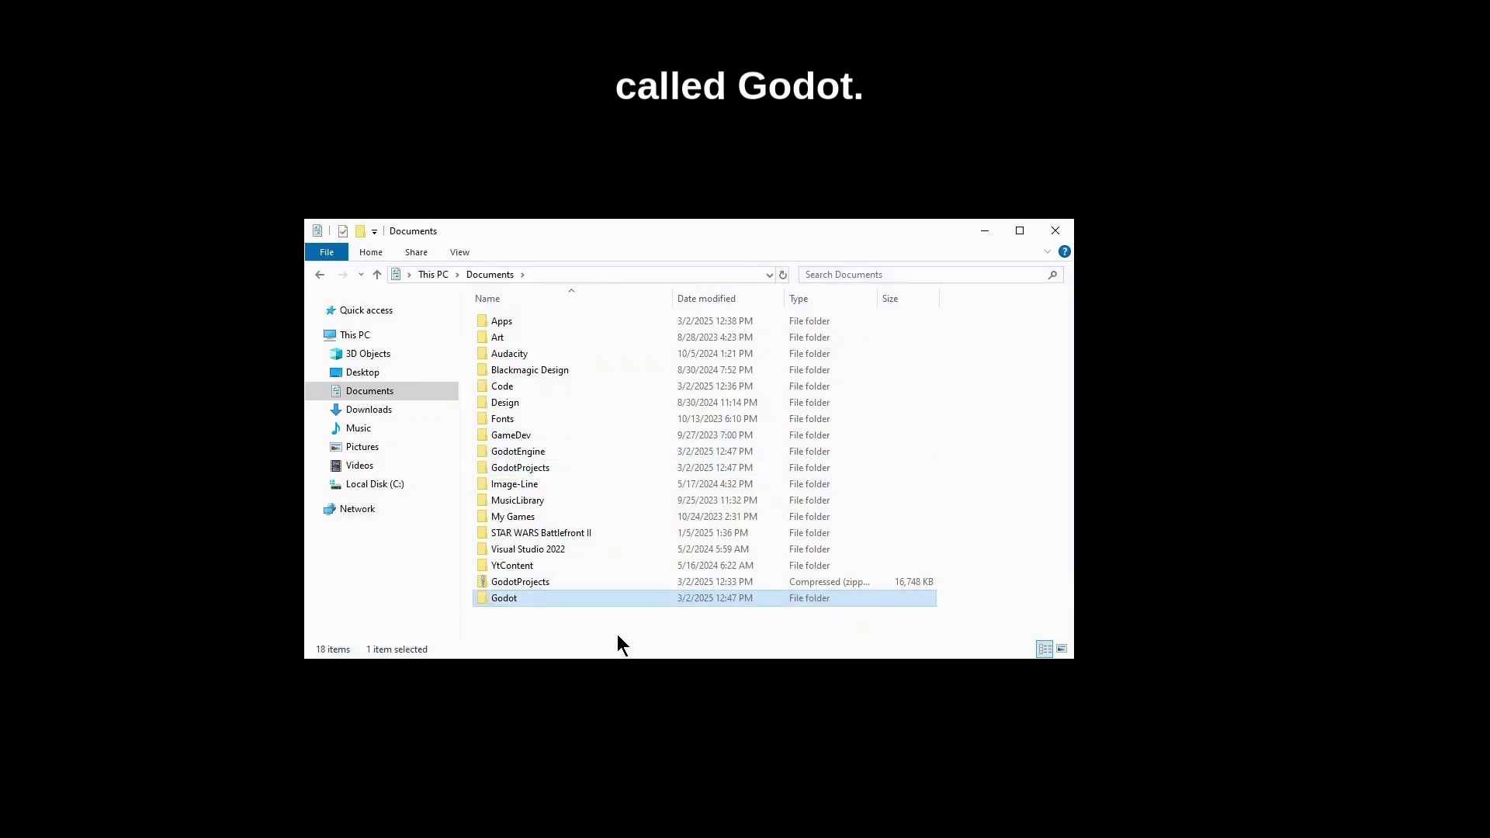
{"action": "left_click", "coordinate": [782, 276]}
{"action": "left_click", "coordinate": [560, 465]}
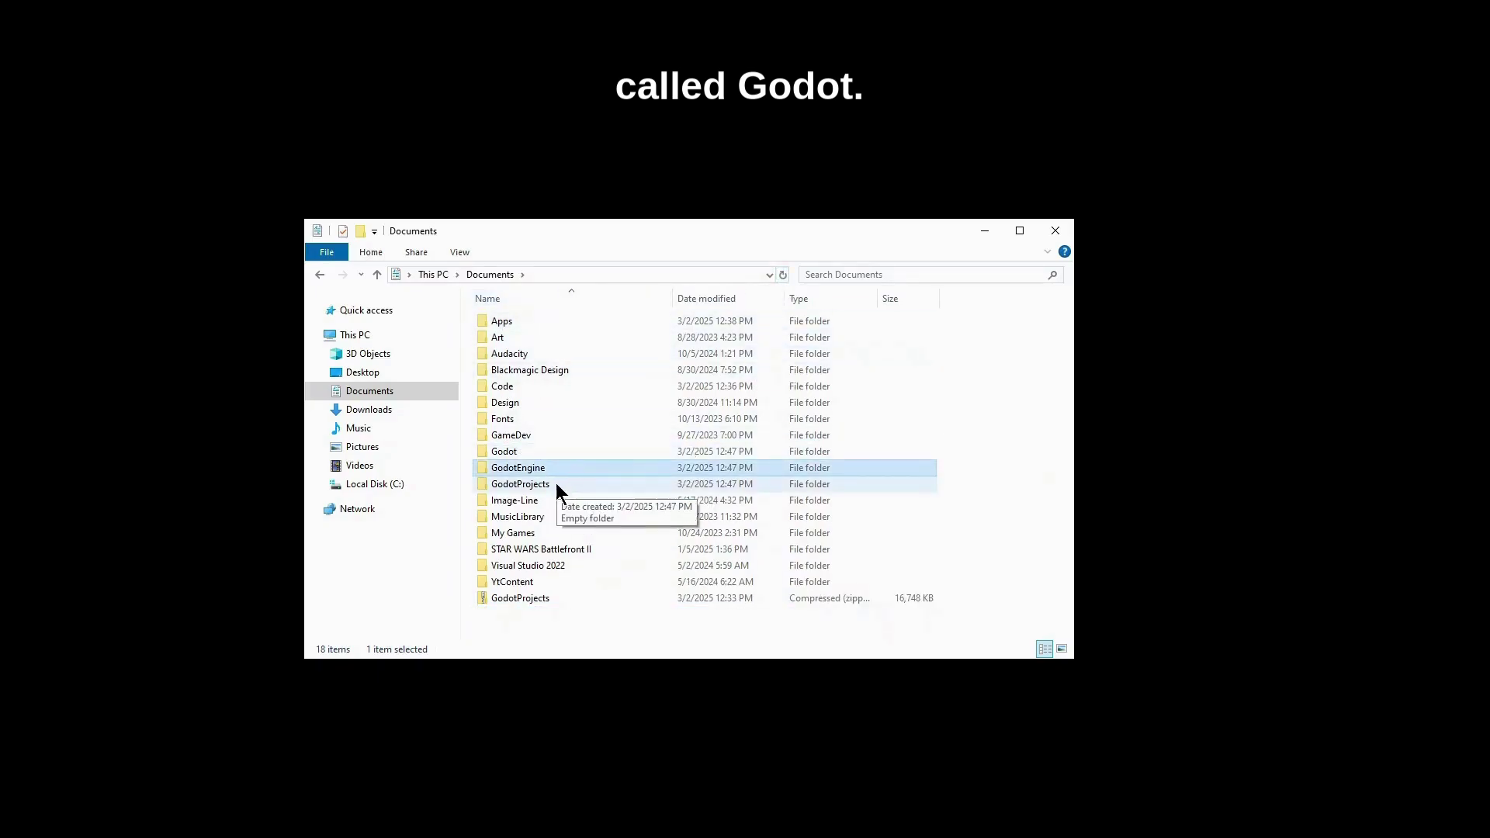
{"action": "left_click", "coordinate": [555, 482], "text": "shift"}
{"action": "left_click_drag", "start_coordinate": [558, 467], "coordinate": [565, 452]}
Step: Open Godot > GodotEngine > Godot4.3 and select the Godot_v4.3-stable_win64 application
{"action": "double_click", "coordinate": [564, 448]}
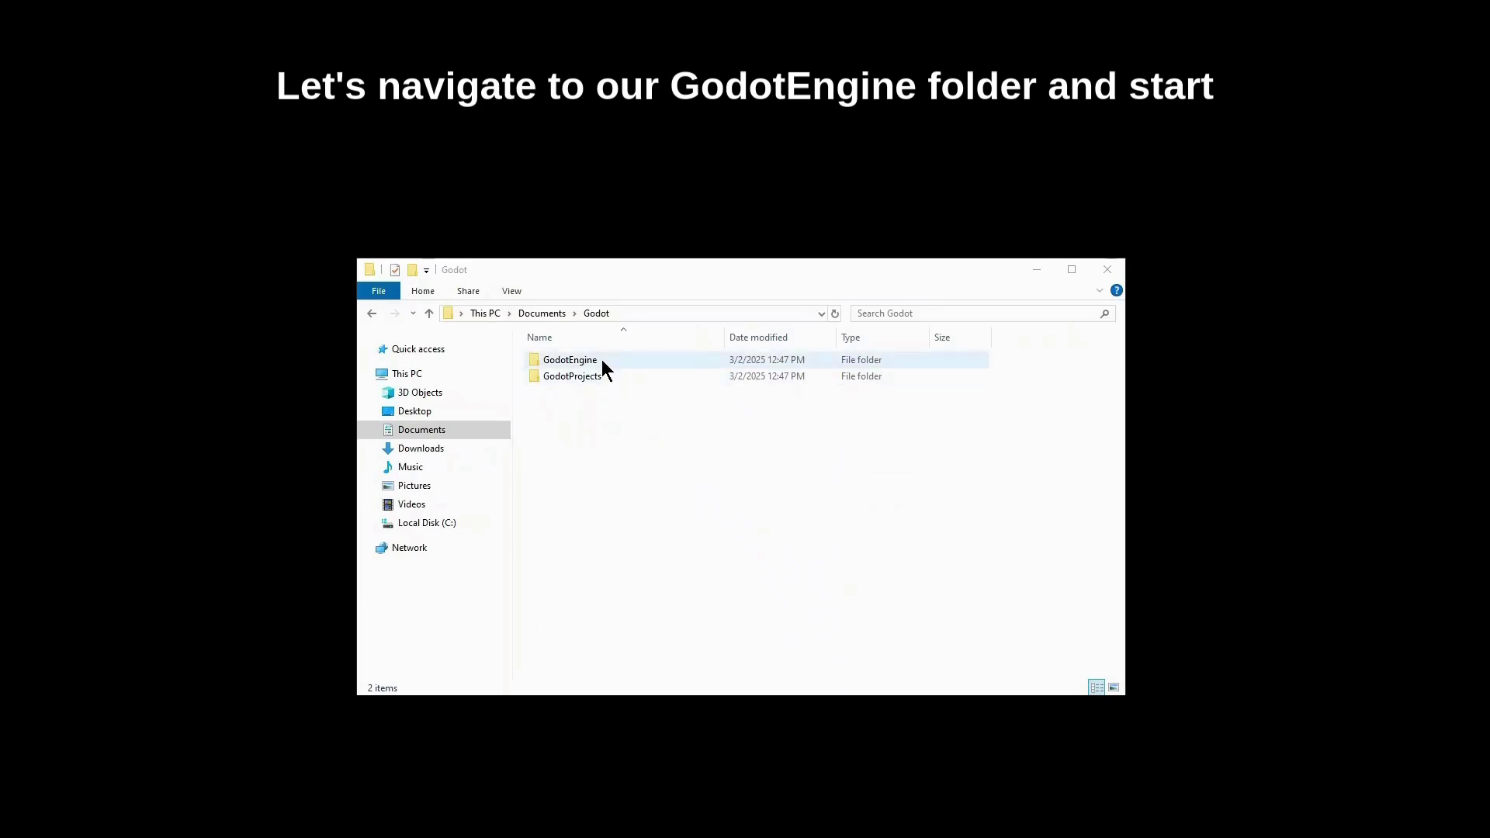
{"action": "double_click", "coordinate": [574, 360]}
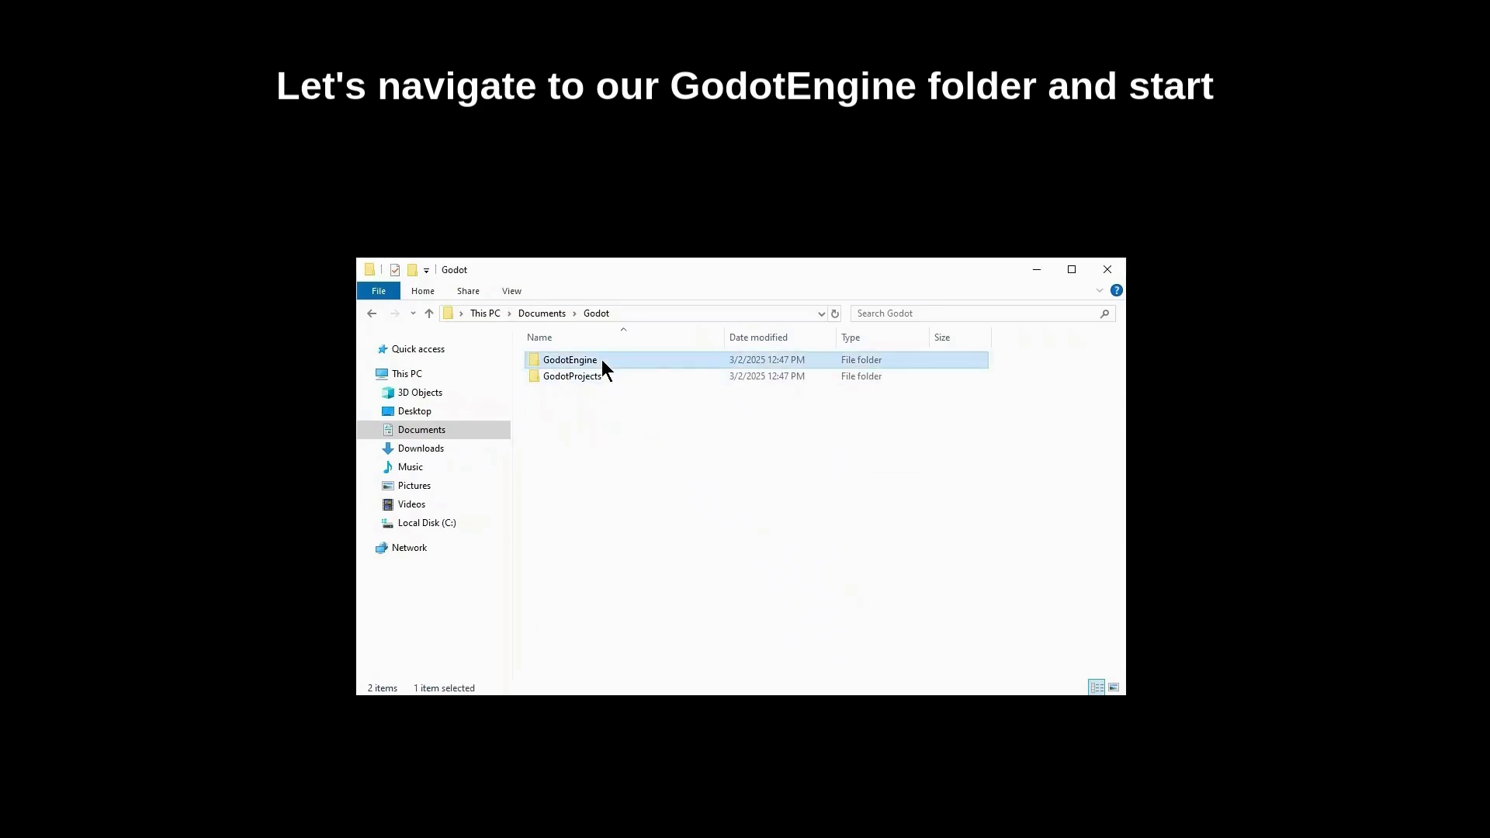
{"action": "double_click", "coordinate": [602, 360]}
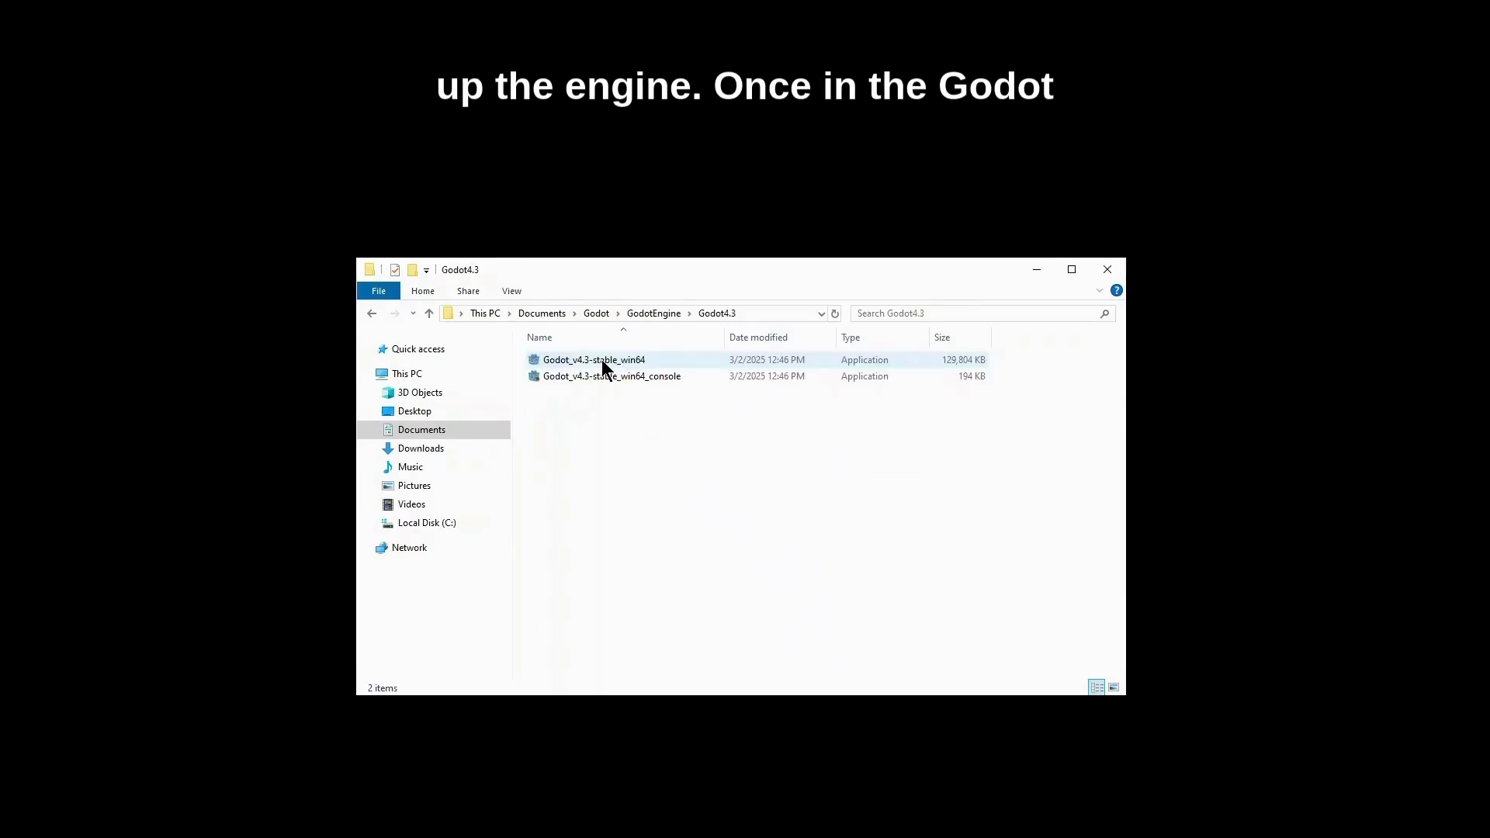
{"action": "left_click", "coordinate": [602, 360]}
Step: Launch Godot and set a new project's location to the Godot\GodotProjects folder
{"action": "double_click", "coordinate": [602, 360]}
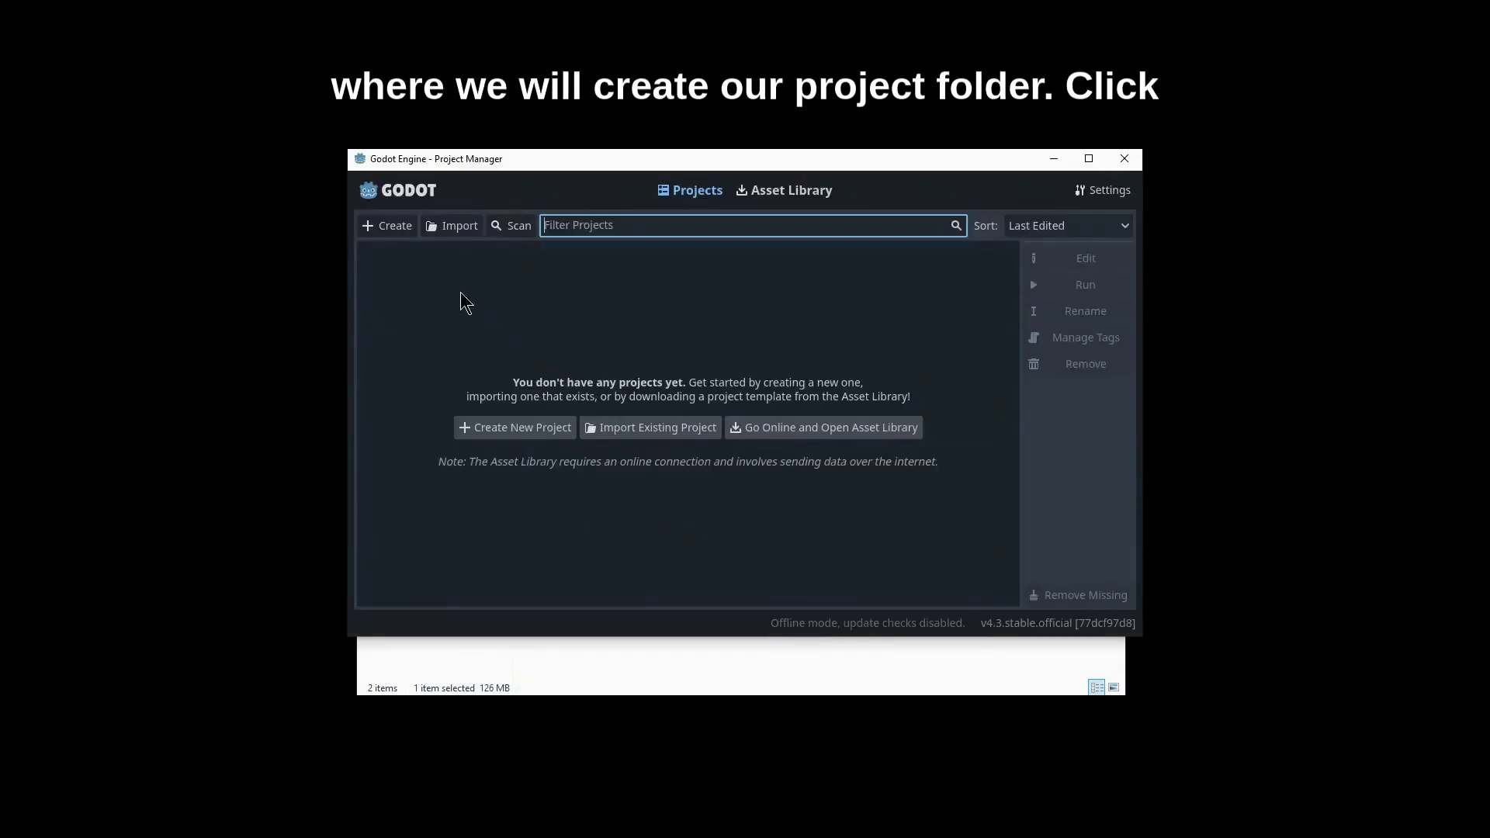
{"action": "left_click", "coordinate": [394, 235]}
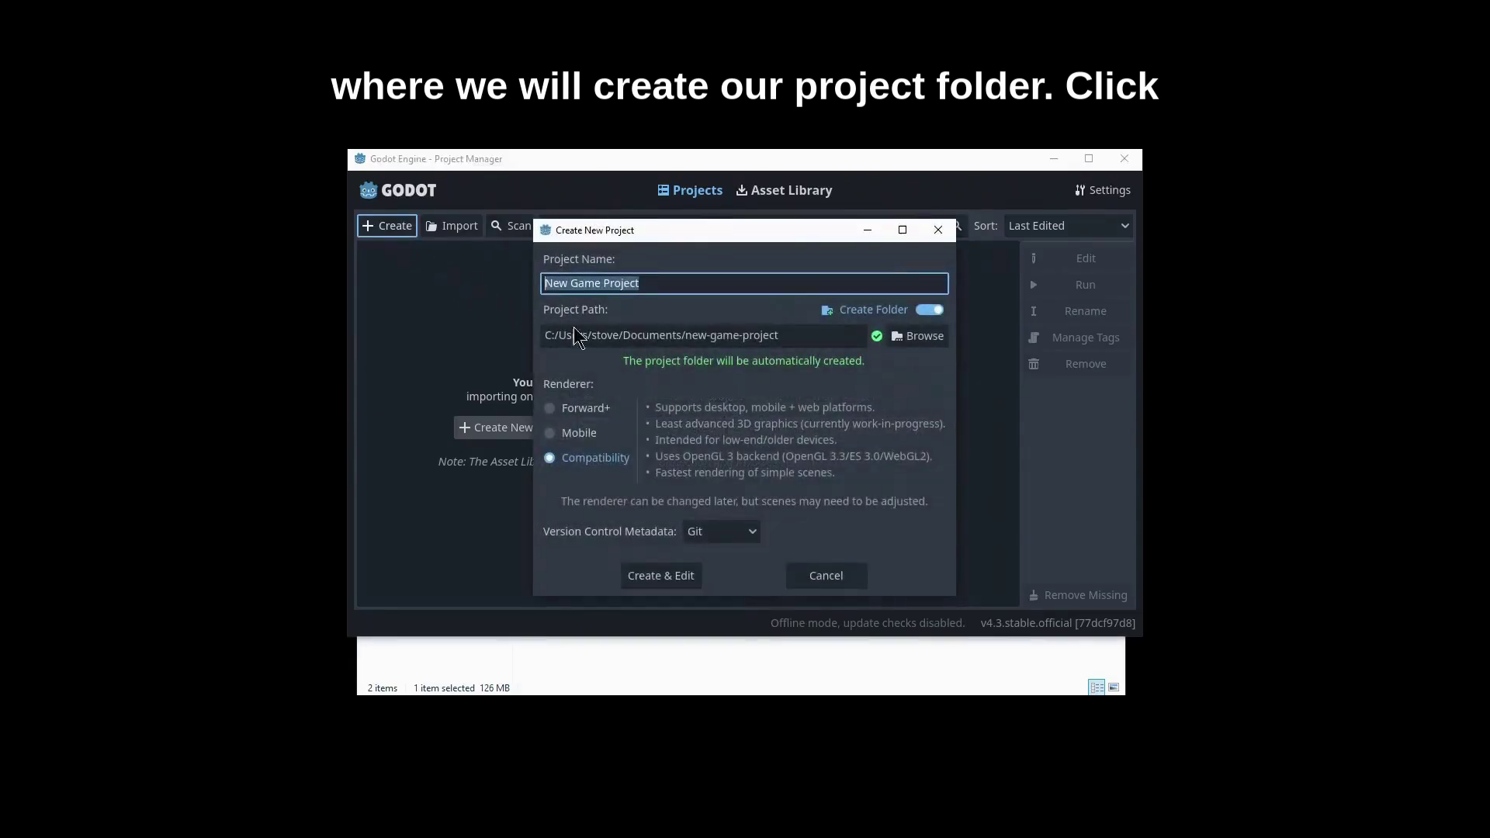
{"action": "left_click", "coordinate": [913, 336]}
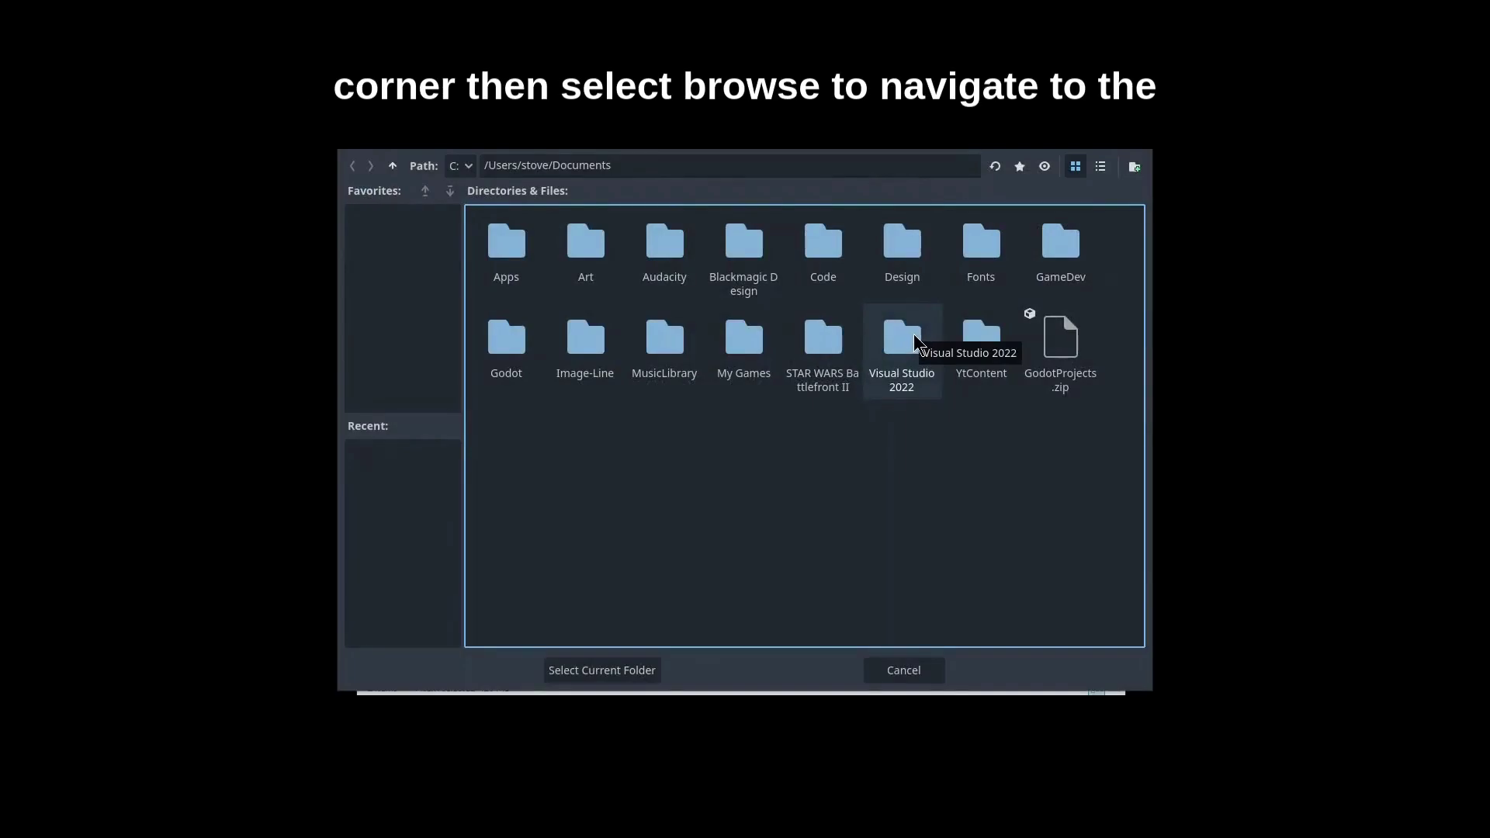
{"action": "left_click", "coordinate": [522, 354]}
{"action": "double_click", "coordinate": [520, 353]}
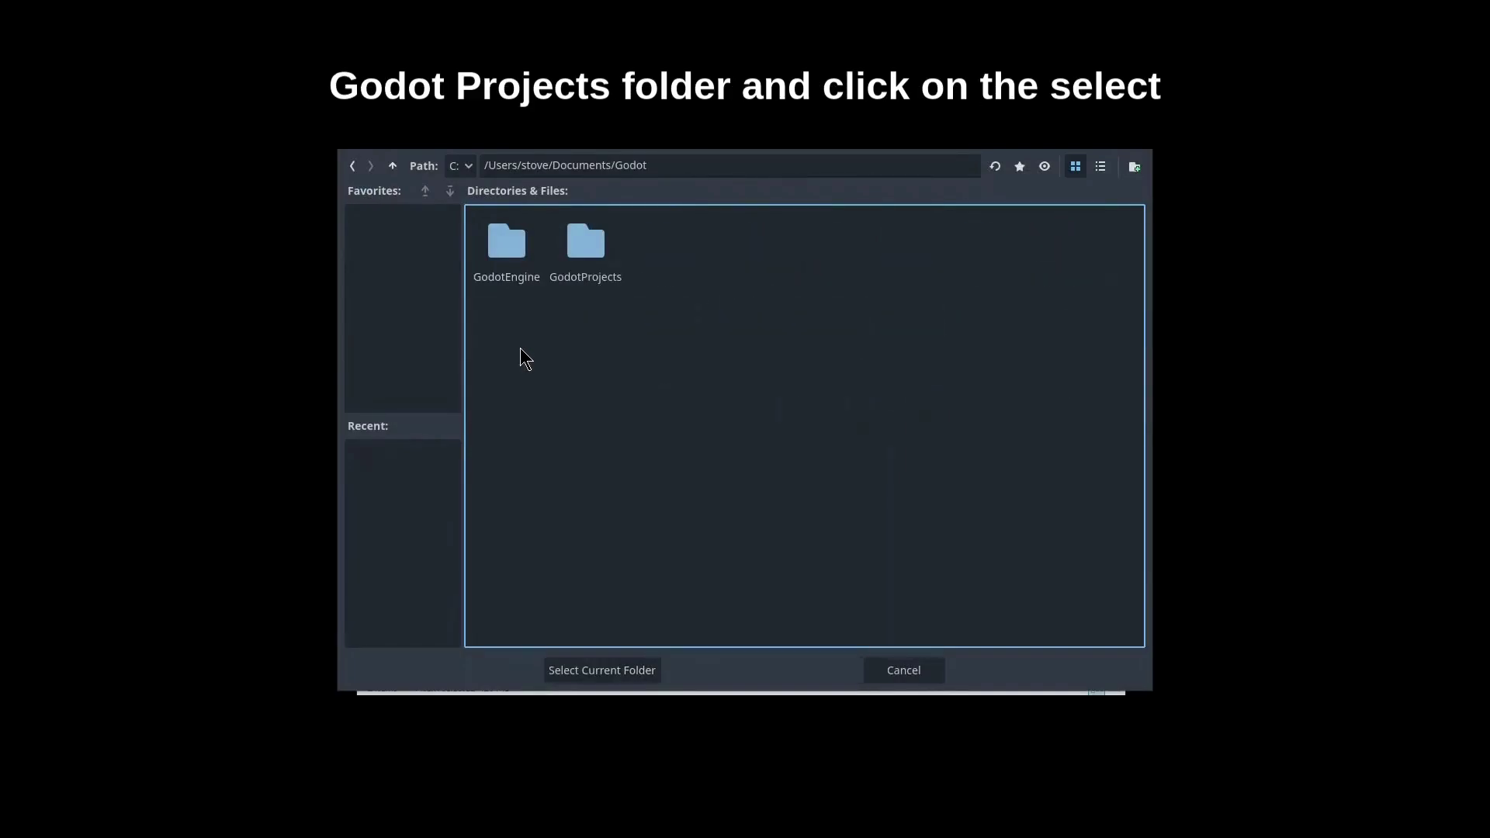
{"action": "double_click", "coordinate": [585, 245]}
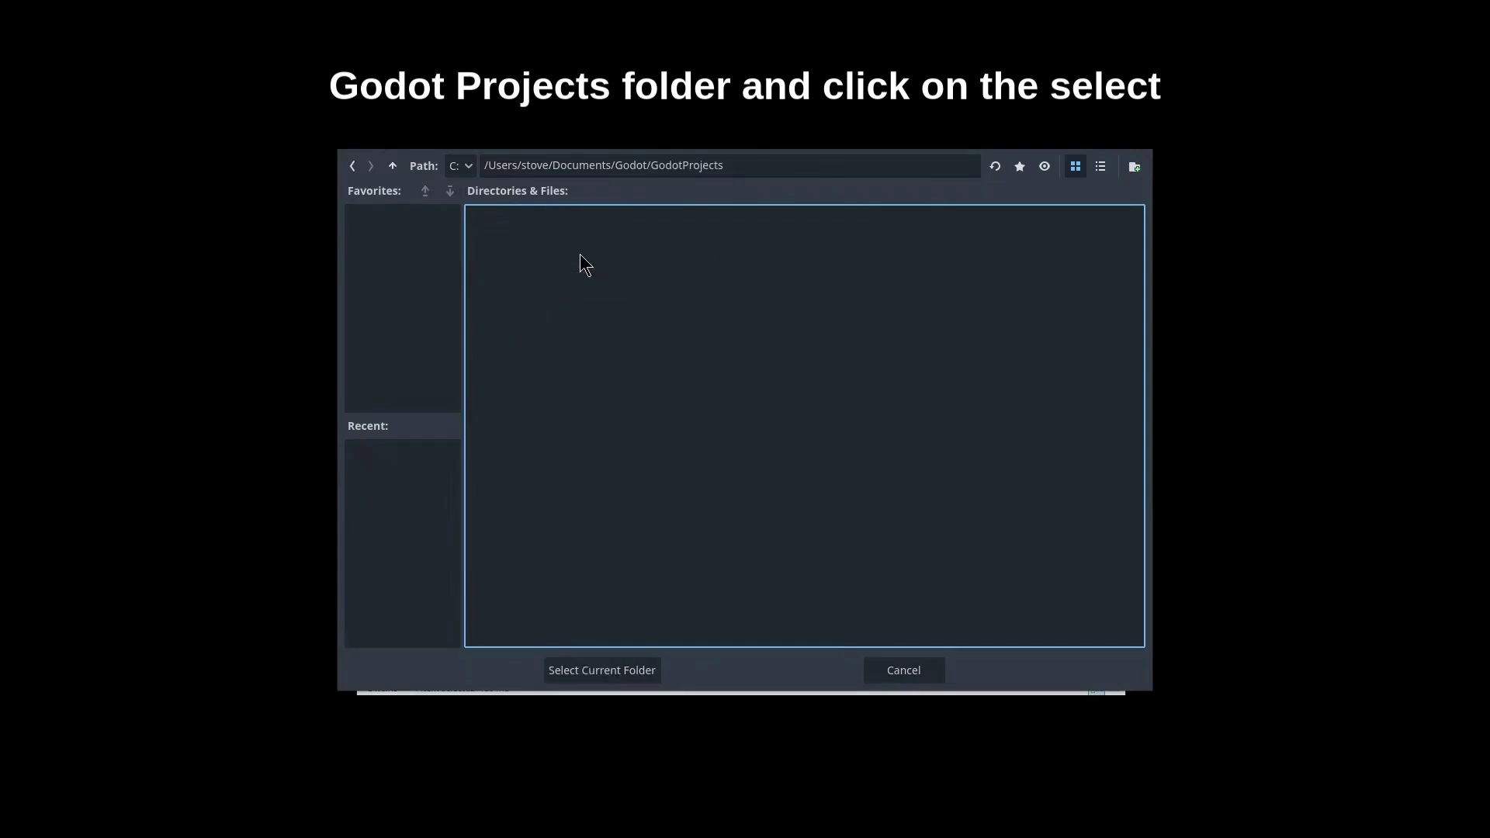
{"action": "left_click", "coordinate": [632, 668]}
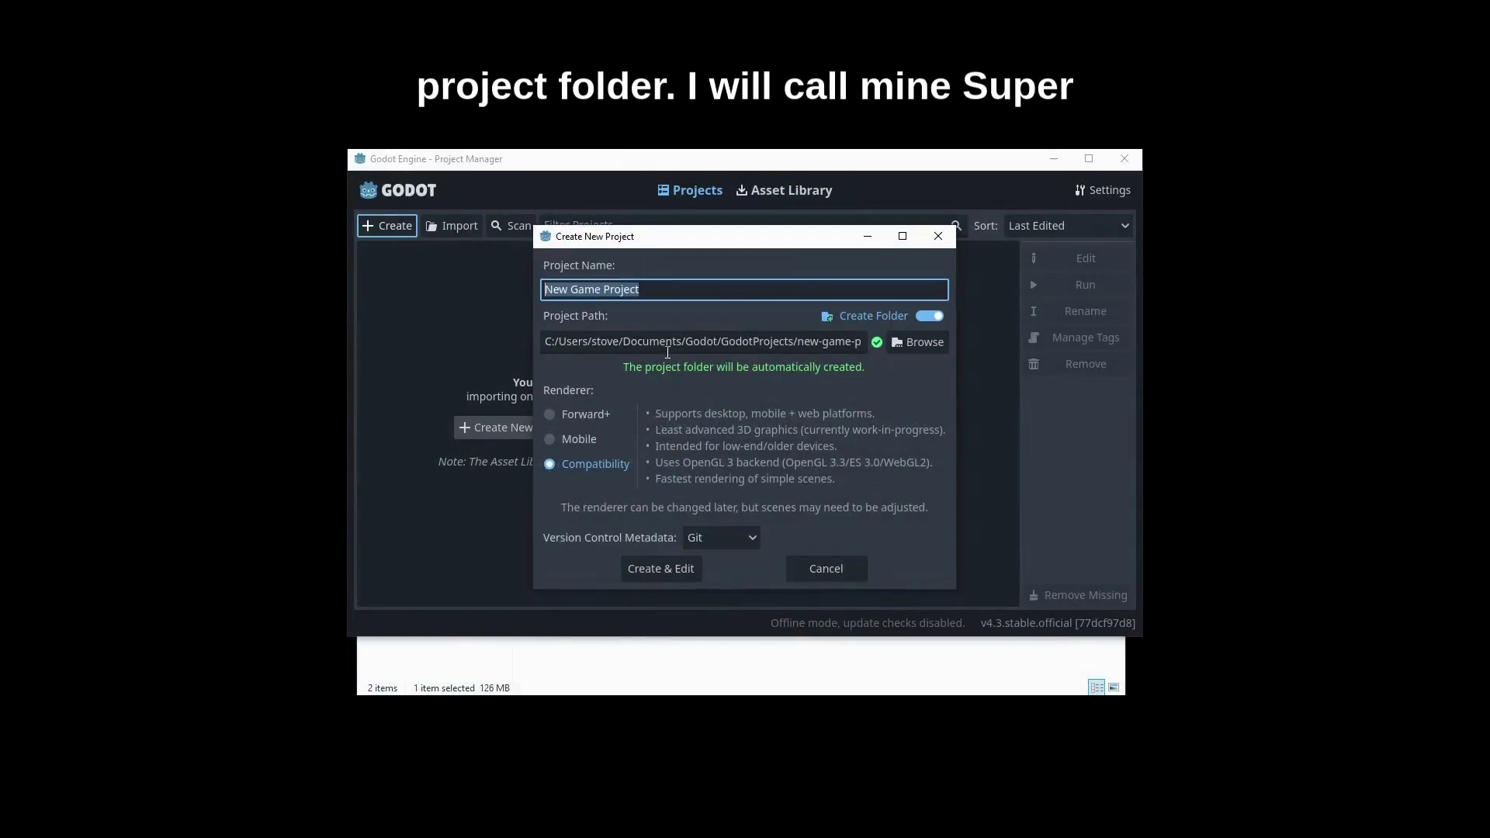
Step: Name the project SuperSkiBomberTutorial and choose the Mobile renderer
{"action": "key", "text": "BackSpace"}
{"action": "type", "text": "SuperSkiBomberTutorial"}
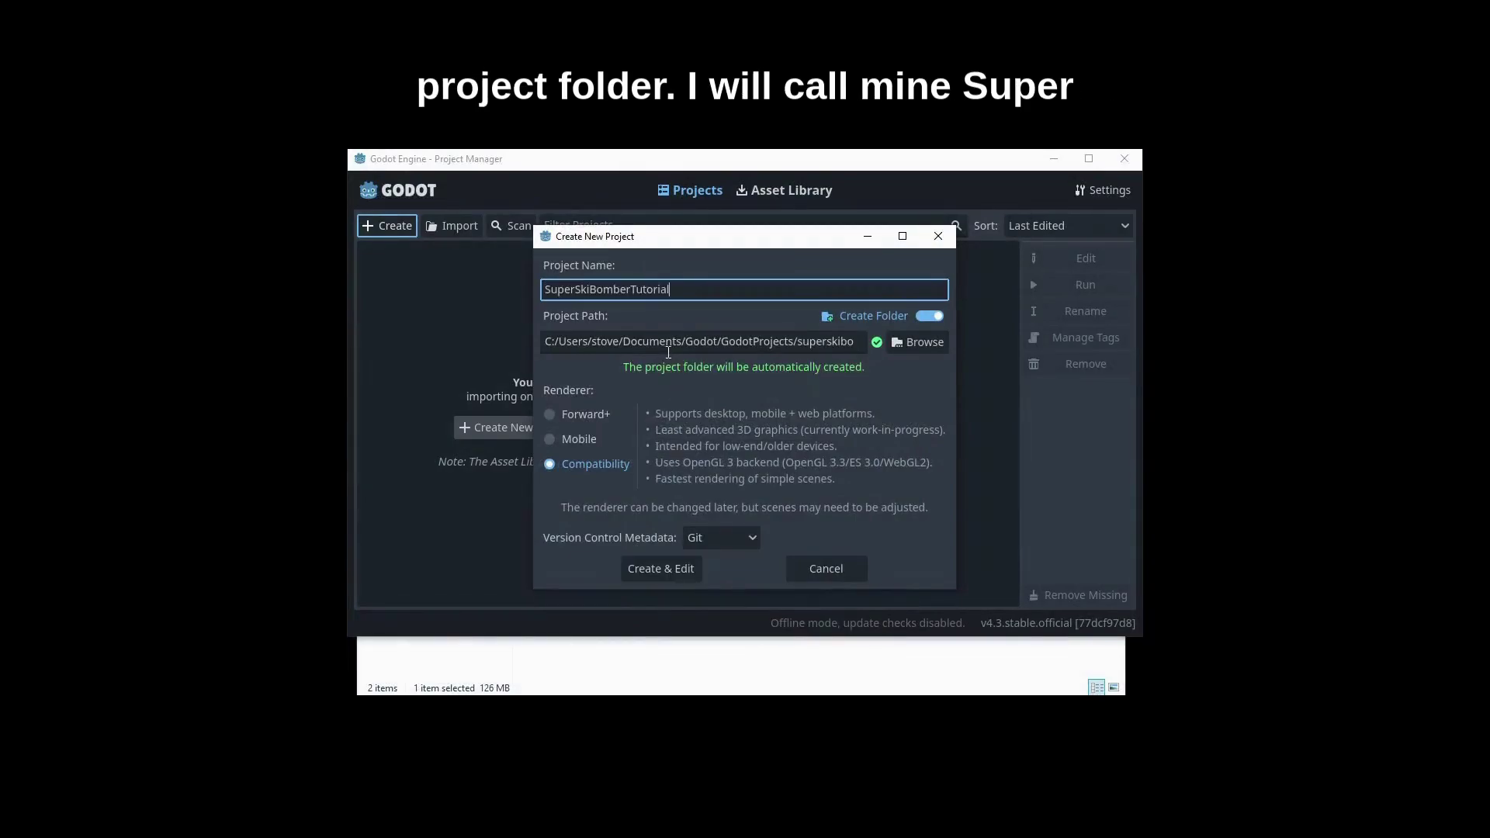
{"action": "left_click", "coordinate": [589, 442]}
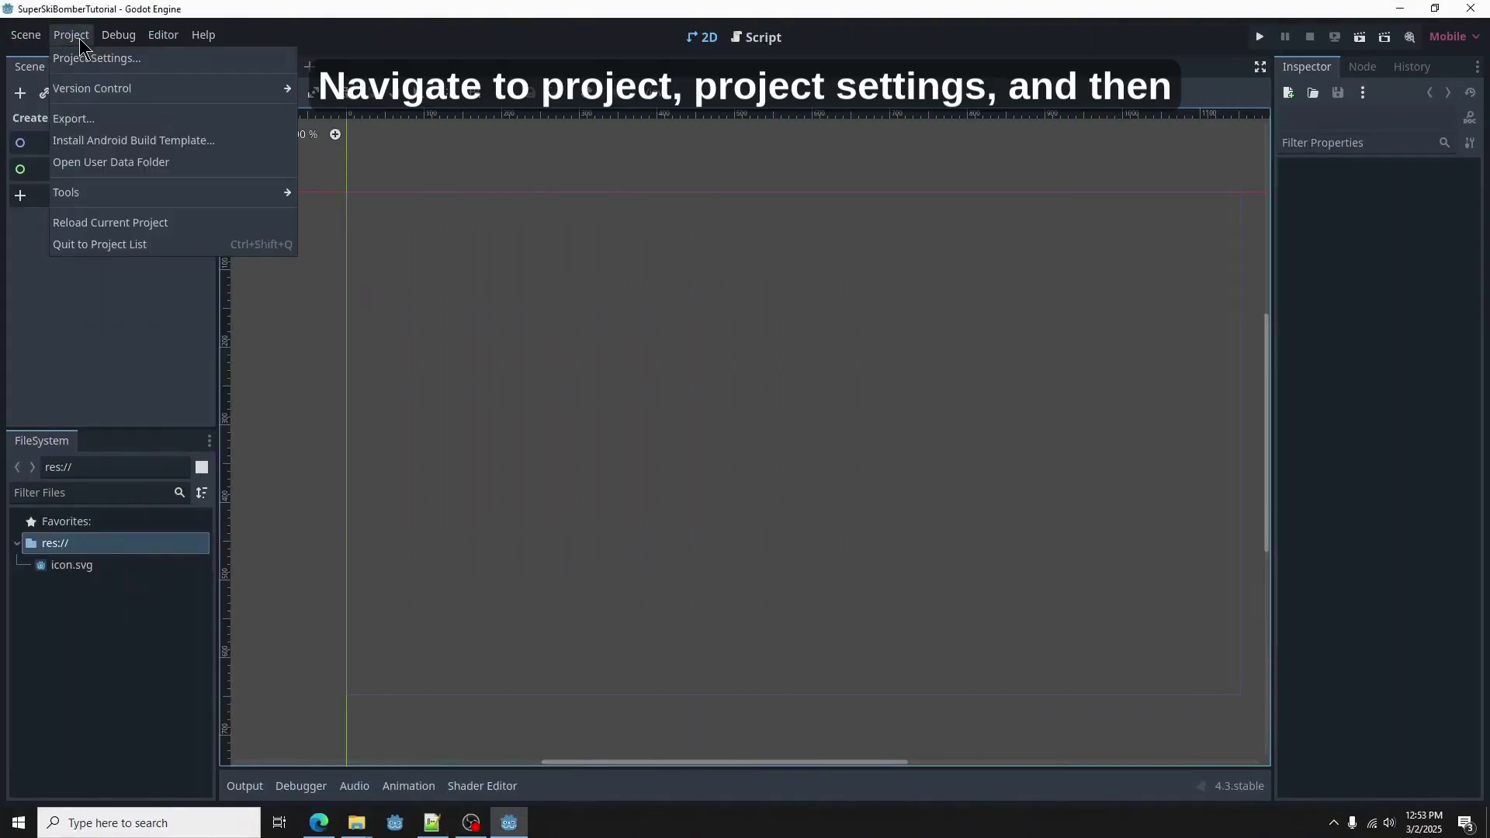
Step: Set the Display > Window viewport size to 180 by 320
{"action": "left_click", "coordinate": [93, 58]}
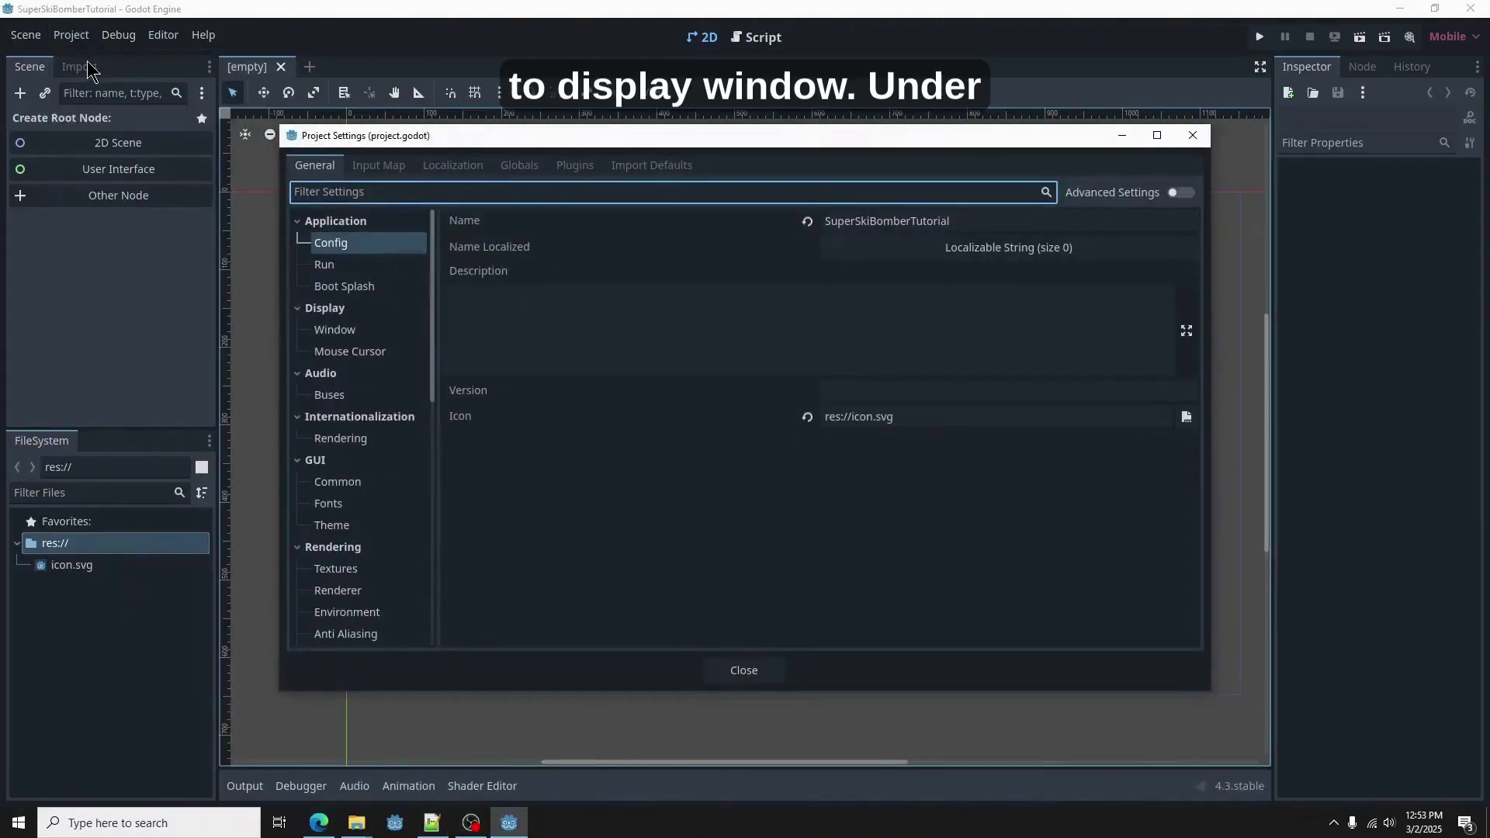
{"action": "left_click", "coordinate": [366, 329]}
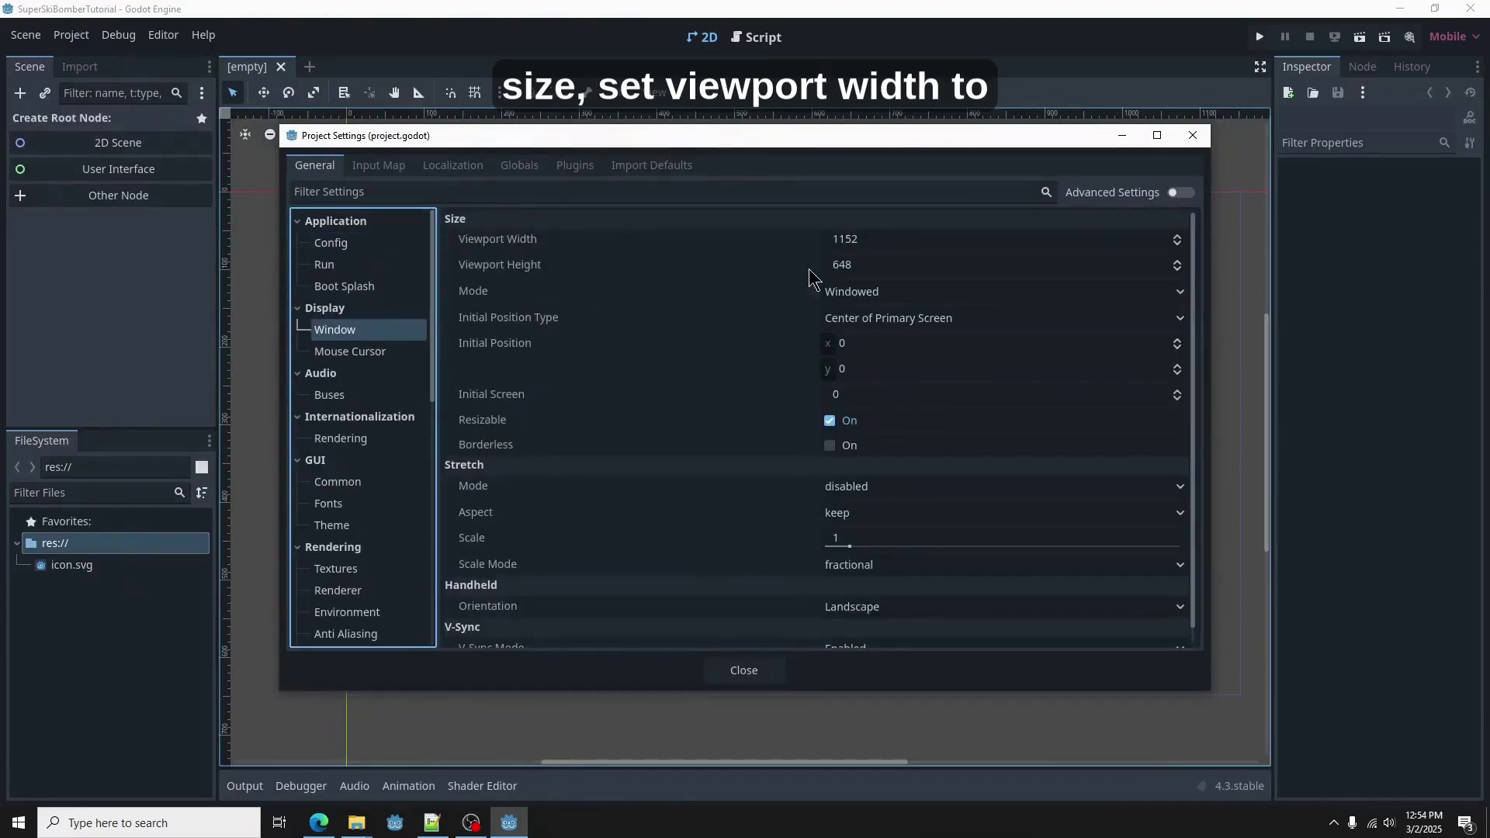
{"action": "left_click", "coordinate": [881, 238]}
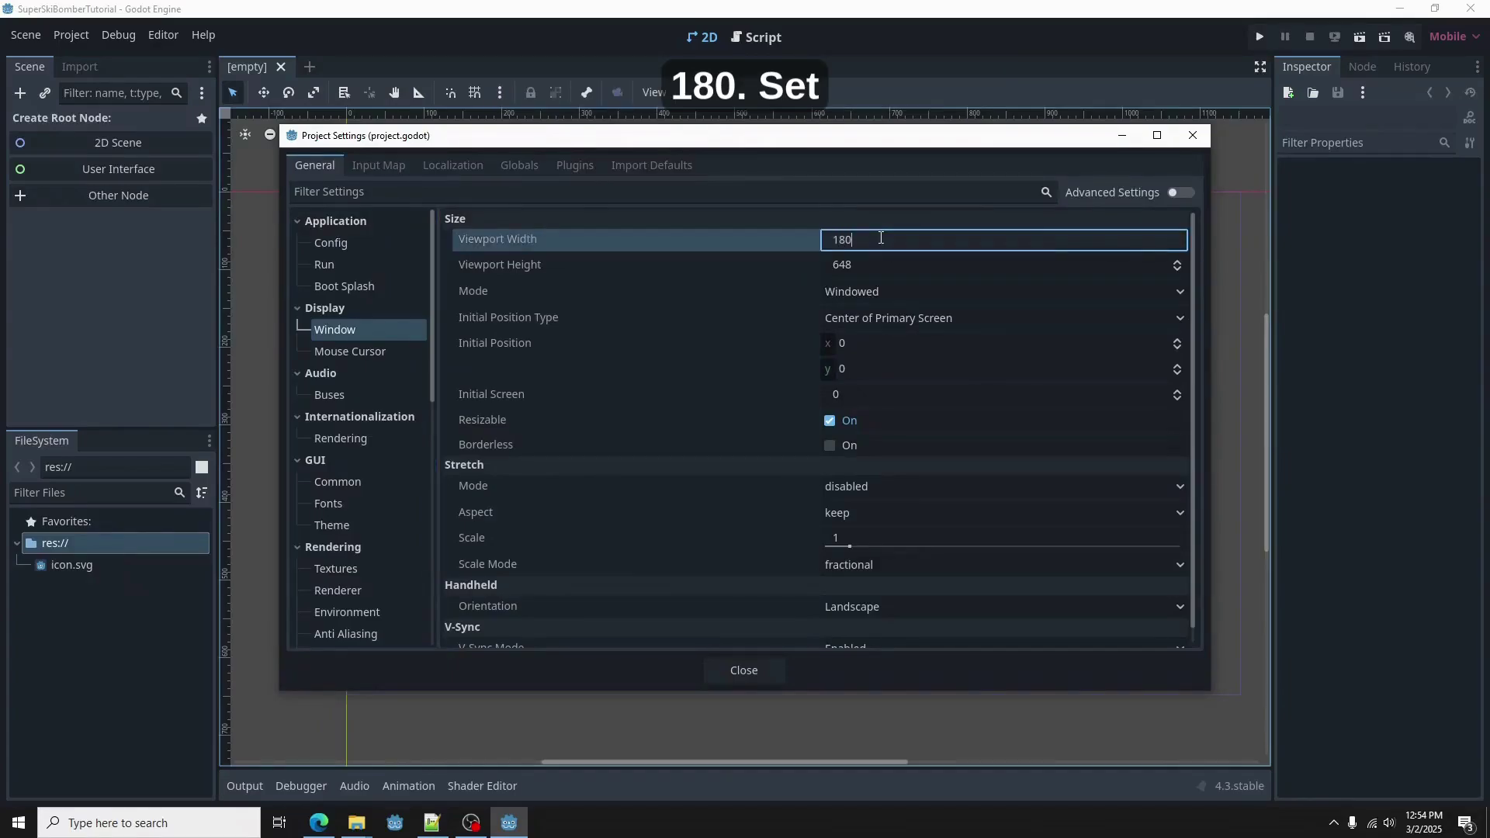
{"action": "key", "text": "Tab"}
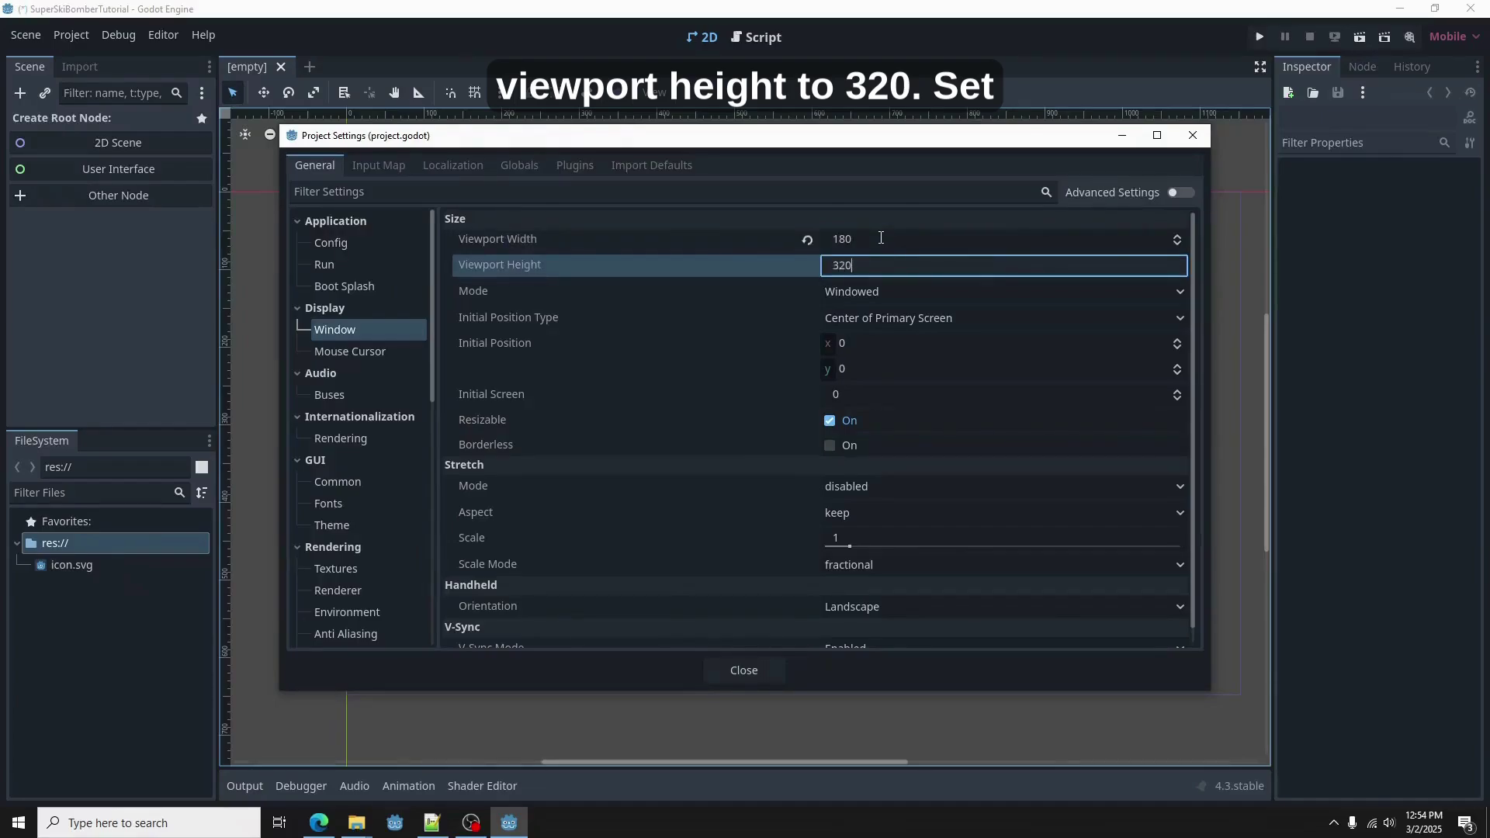
{"action": "key", "text": "Return"}
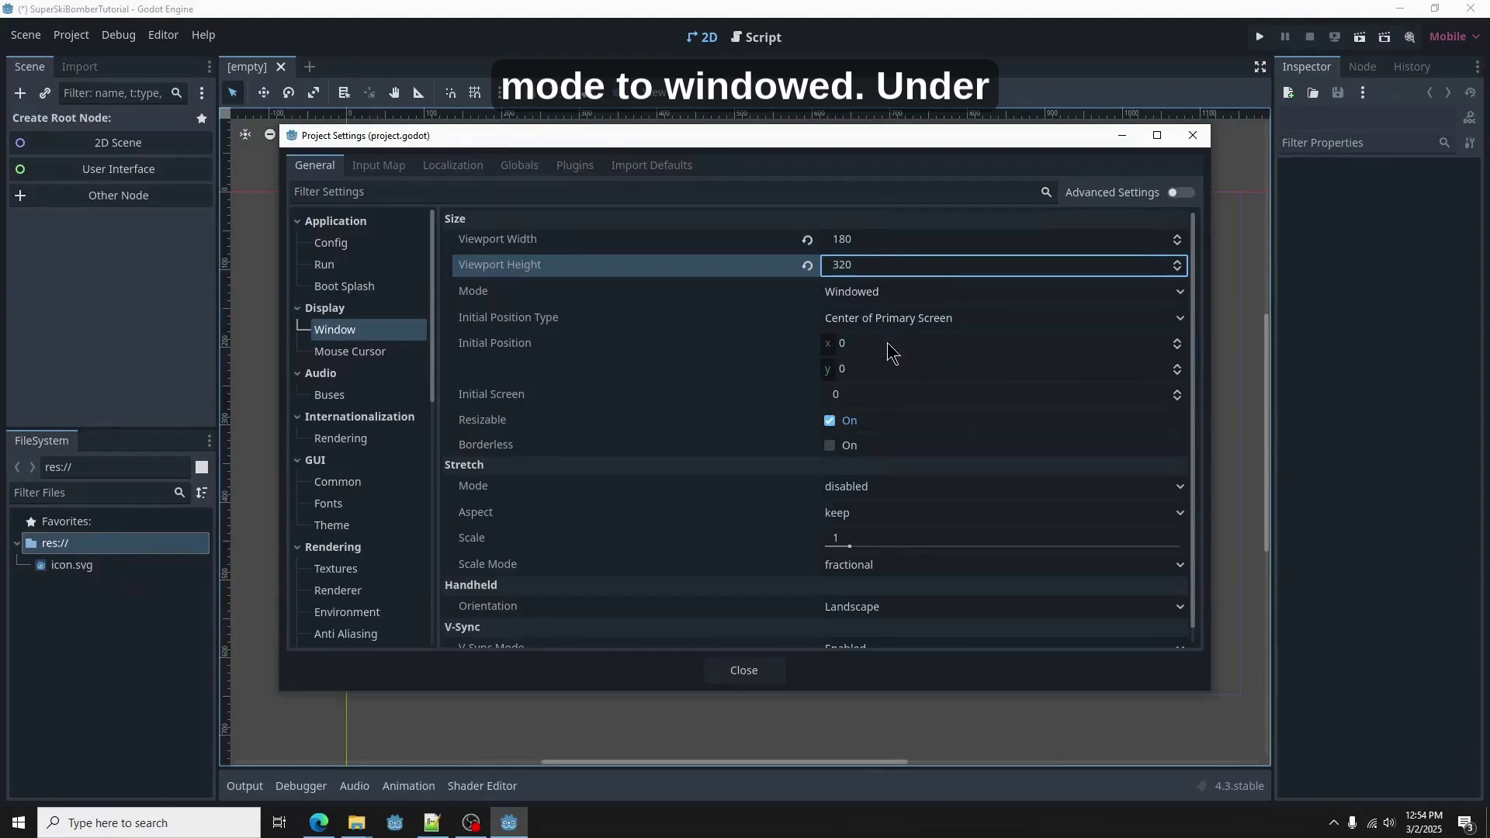
Step: Set the stretch mode to viewport and the handheld orientation to Portrait
{"action": "left_click", "coordinate": [881, 487]}
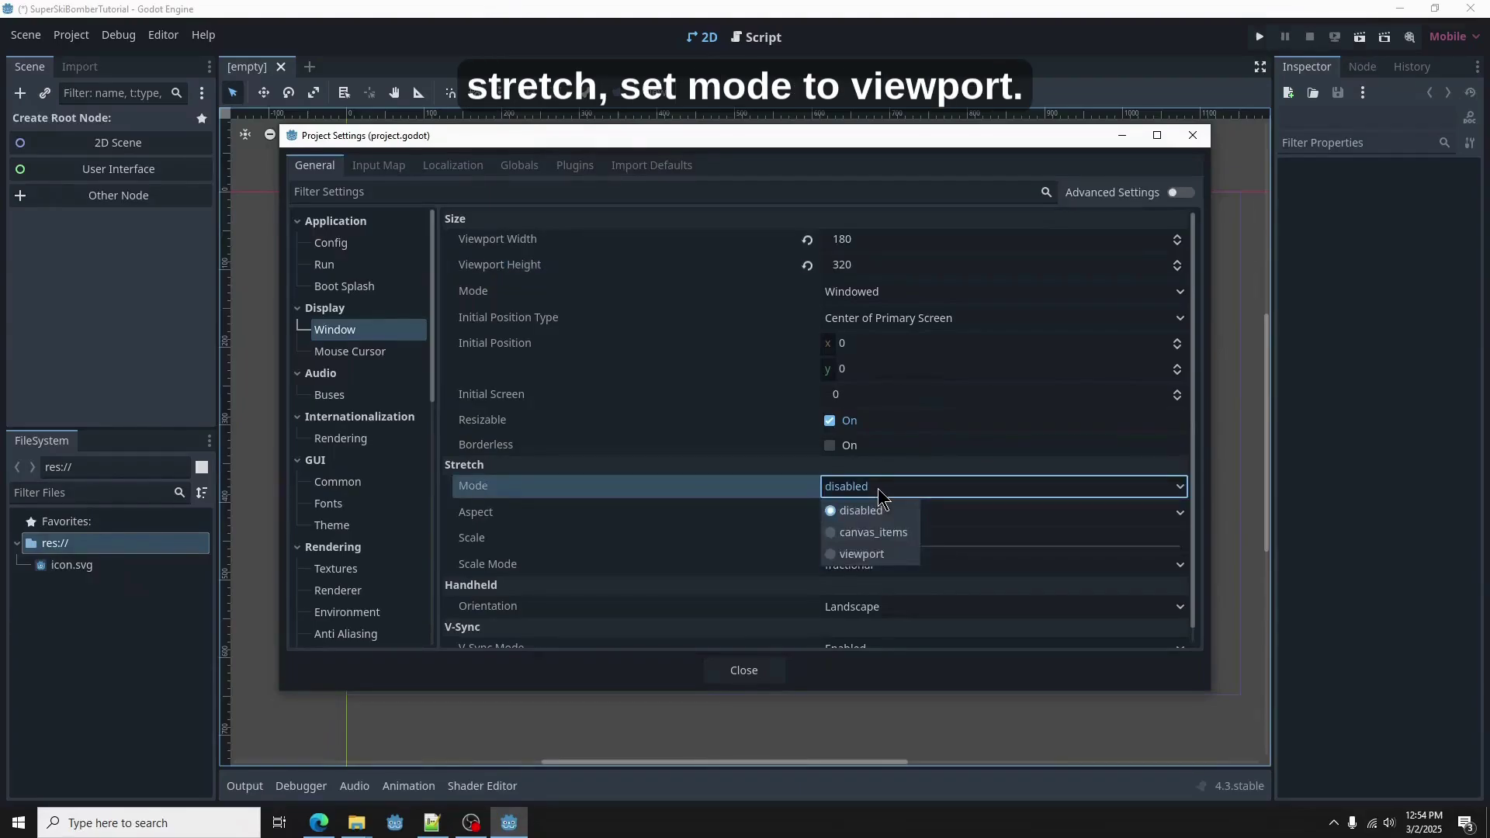
{"action": "left_click", "coordinate": [861, 554]}
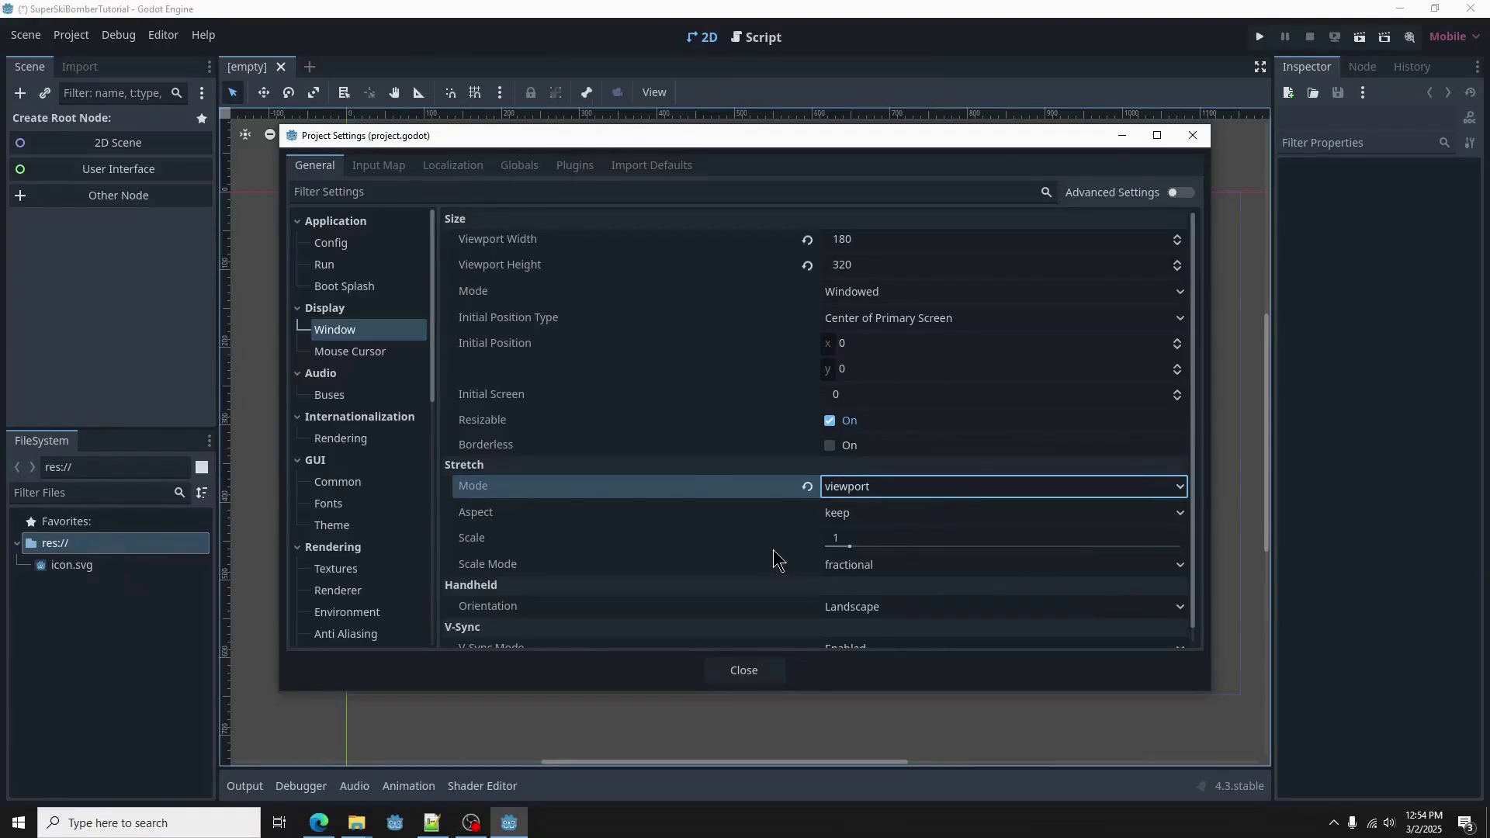
{"action": "scroll", "coordinate": [773, 557], "scroll_direction": "down", "scroll_amount": 1}
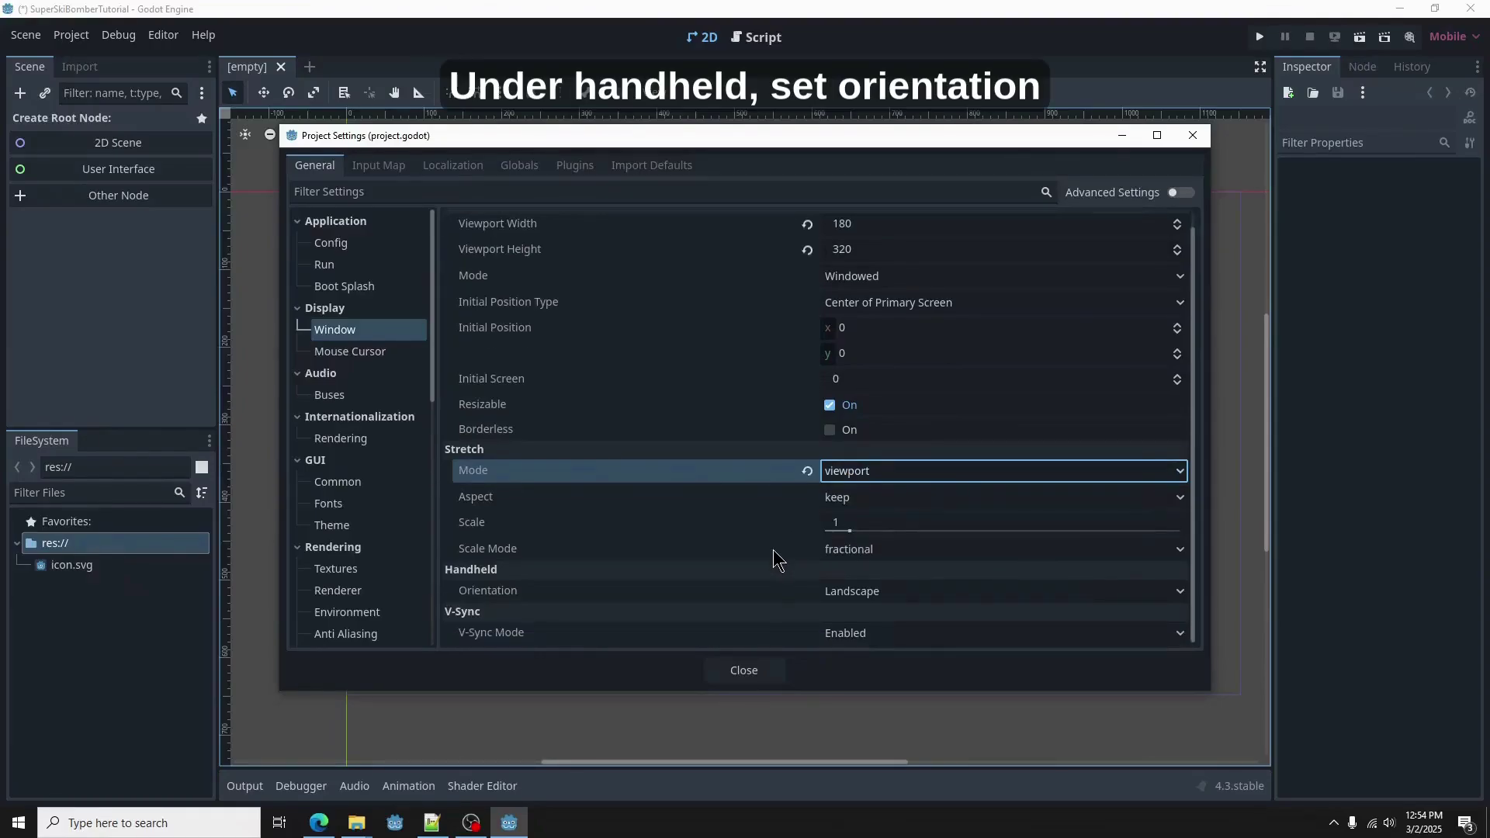
{"action": "left_click", "coordinate": [982, 599]}
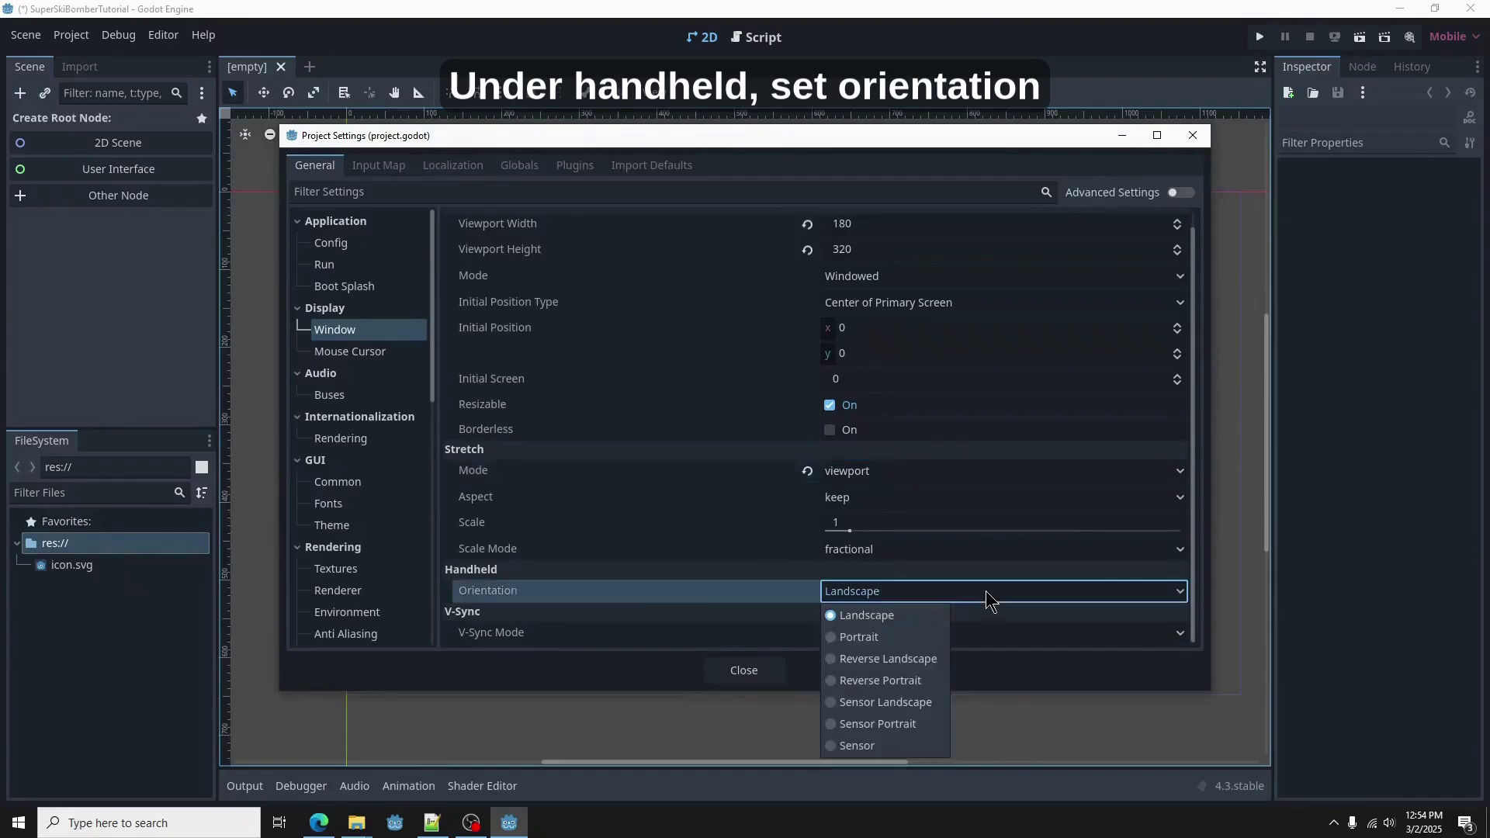
{"action": "left_click", "coordinate": [885, 640]}
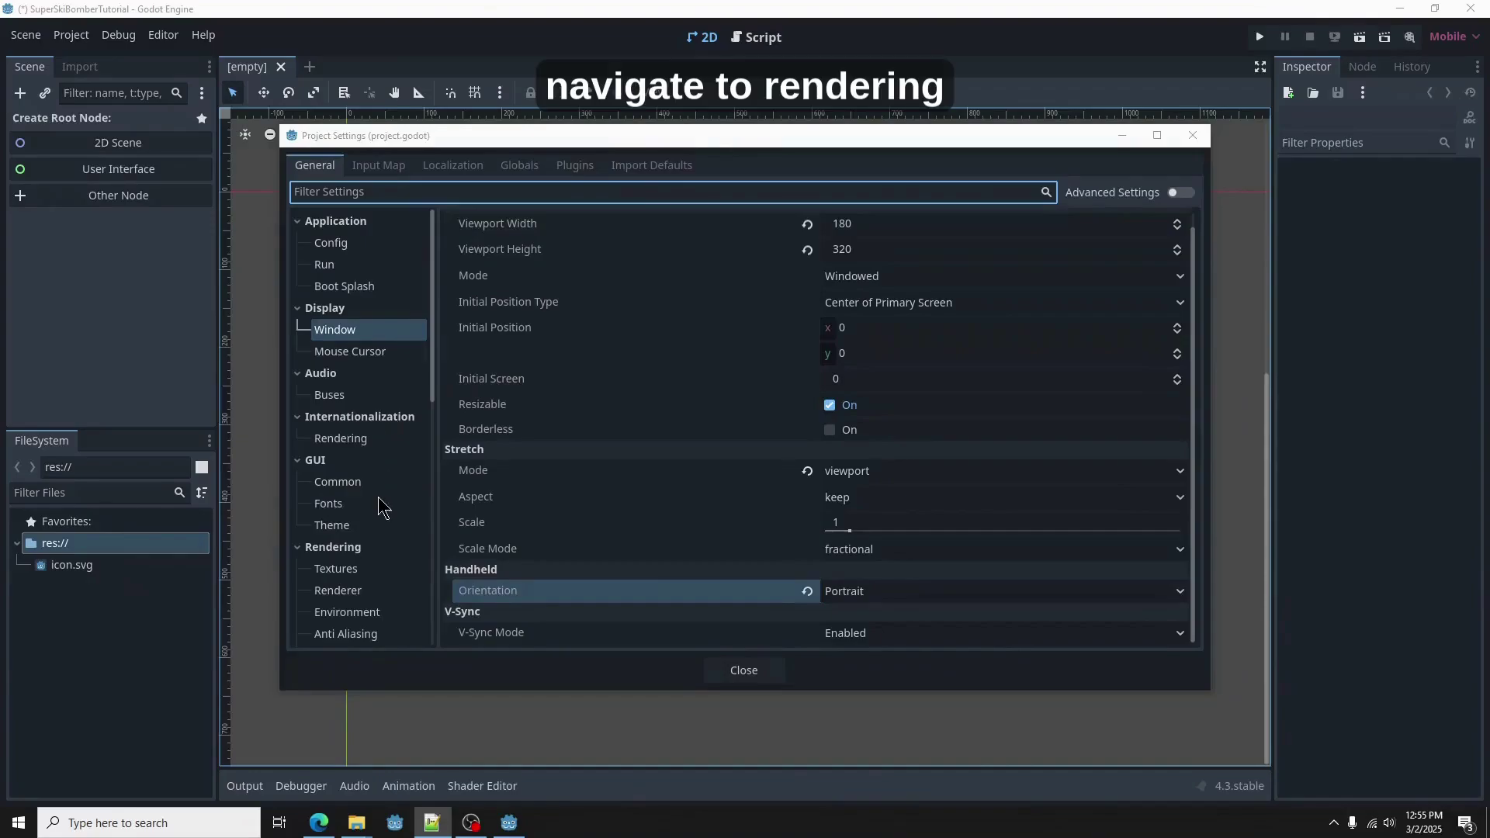
{"action": "scroll", "coordinate": [380, 498], "scroll_direction": "down", "scroll_amount": 5}
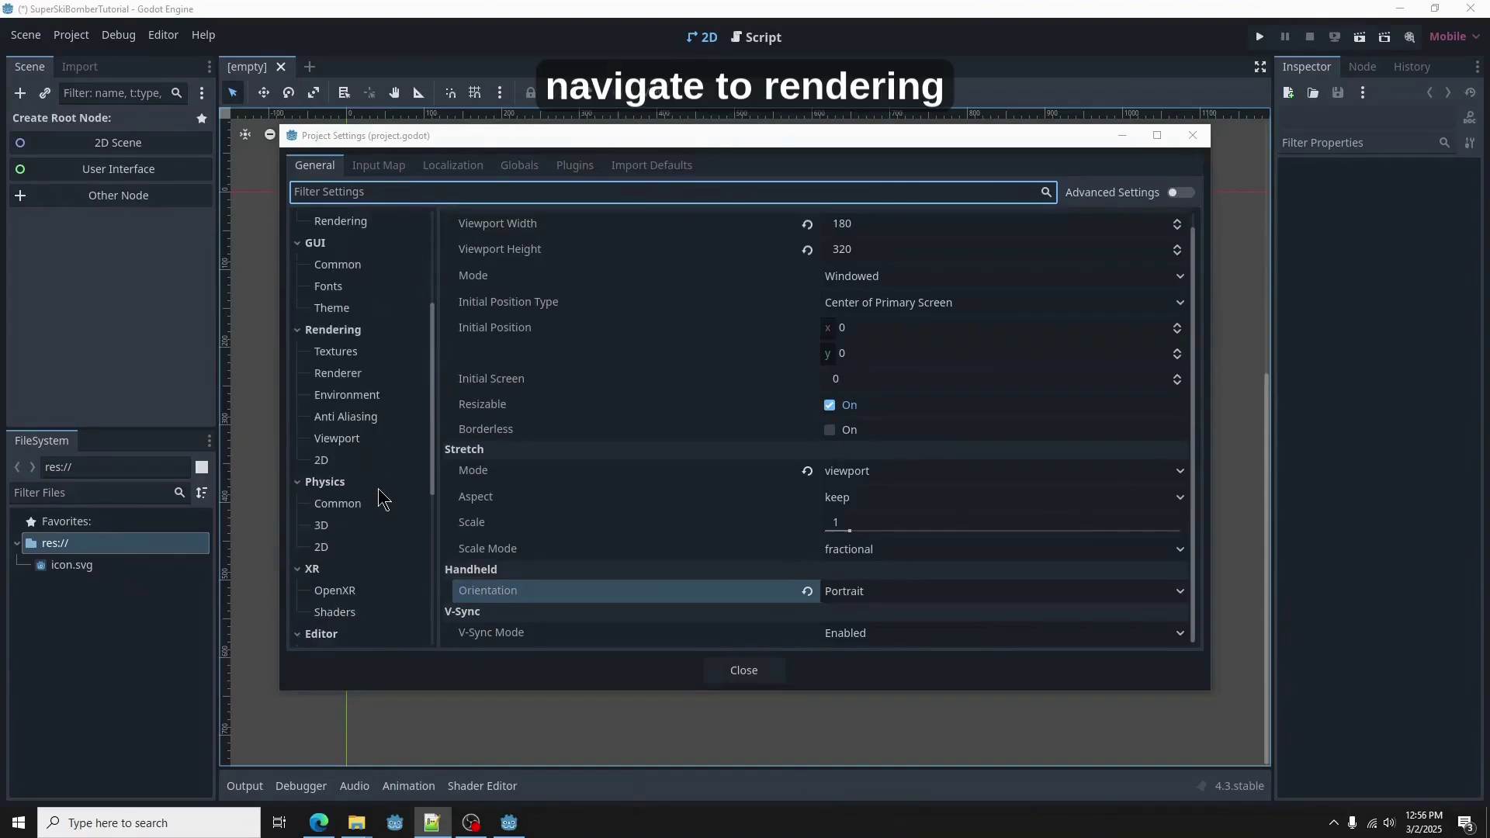
Step: Set the canvas Default Texture Filter to Nearest
{"action": "left_click", "coordinate": [359, 355]}
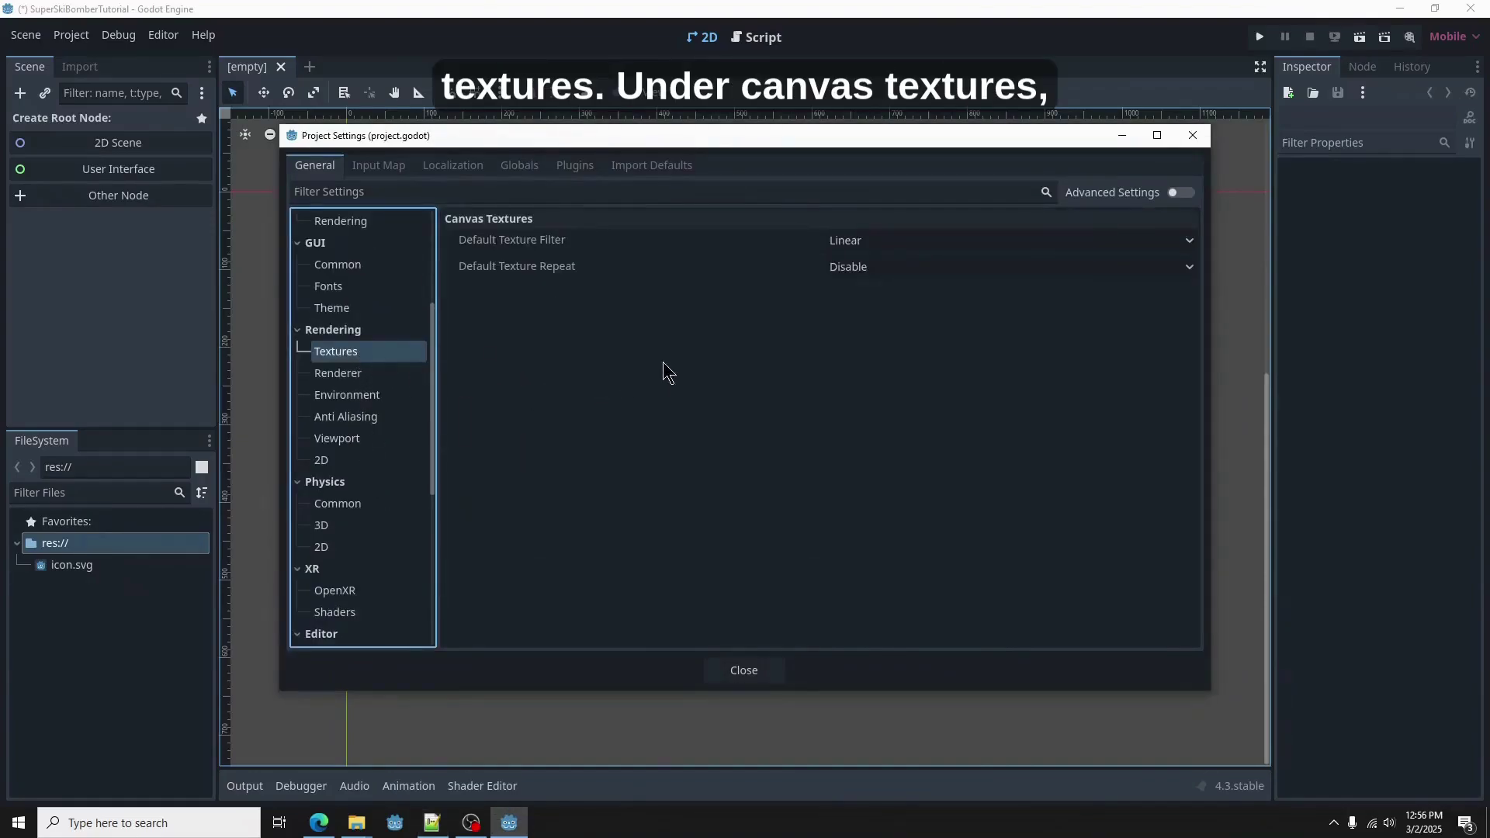
{"action": "left_click", "coordinate": [892, 243]}
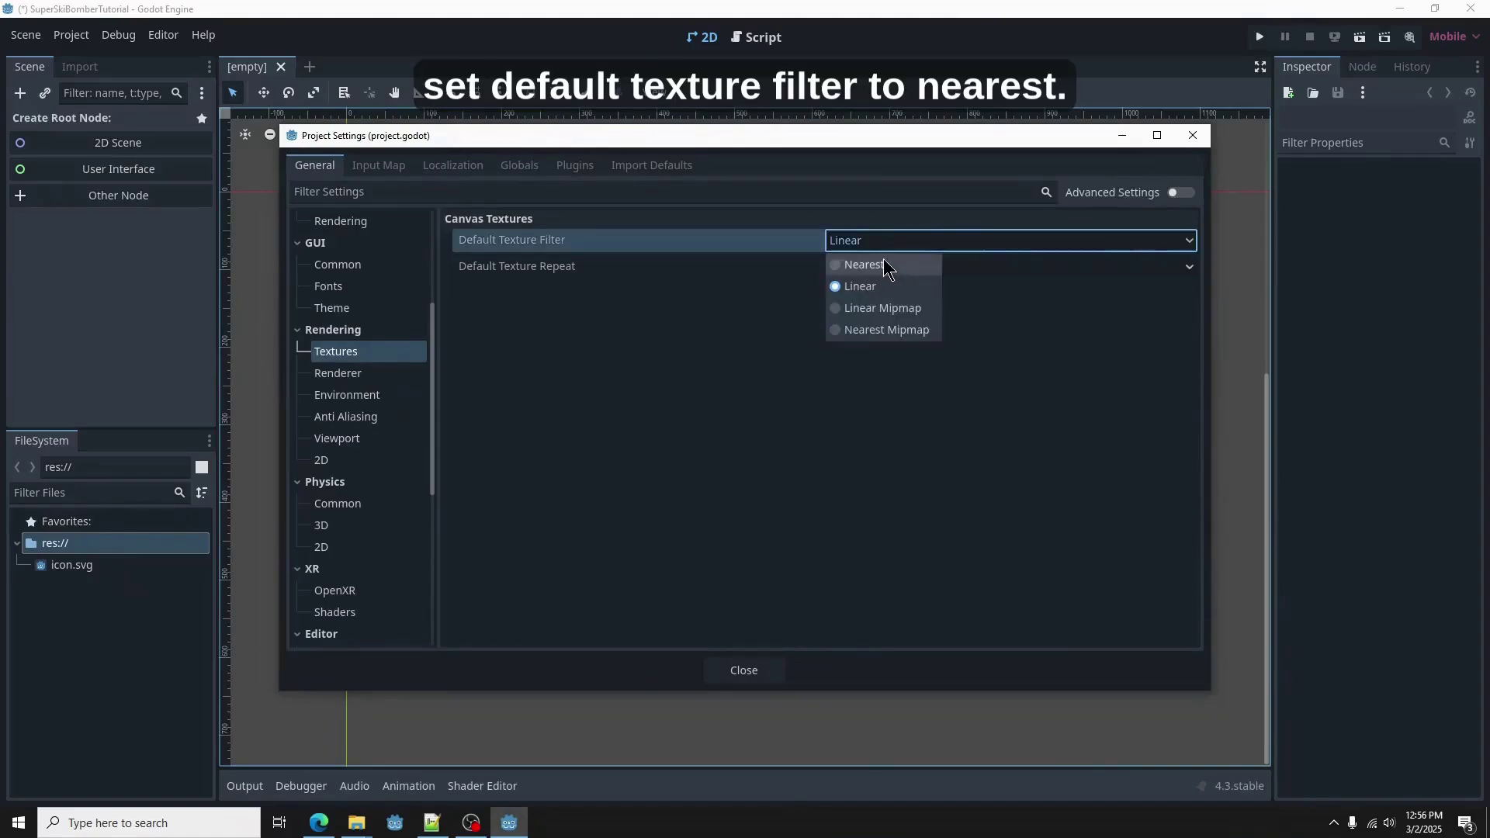
{"action": "left_click", "coordinate": [882, 264]}
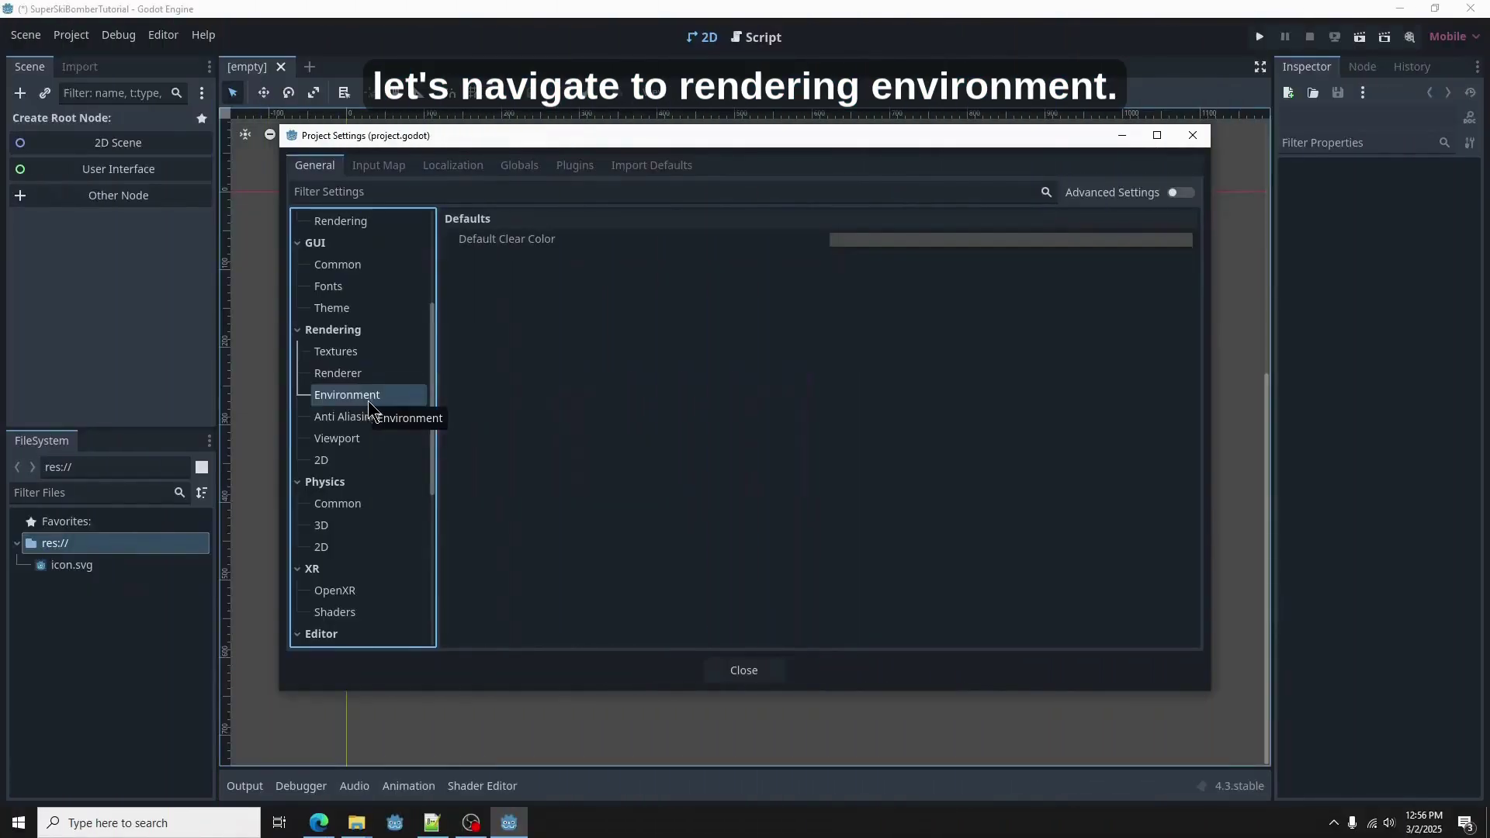
Step: Change the Default Clear Color hex from 4d4d4d to eef8fe
{"action": "left_click", "coordinate": [951, 239]}
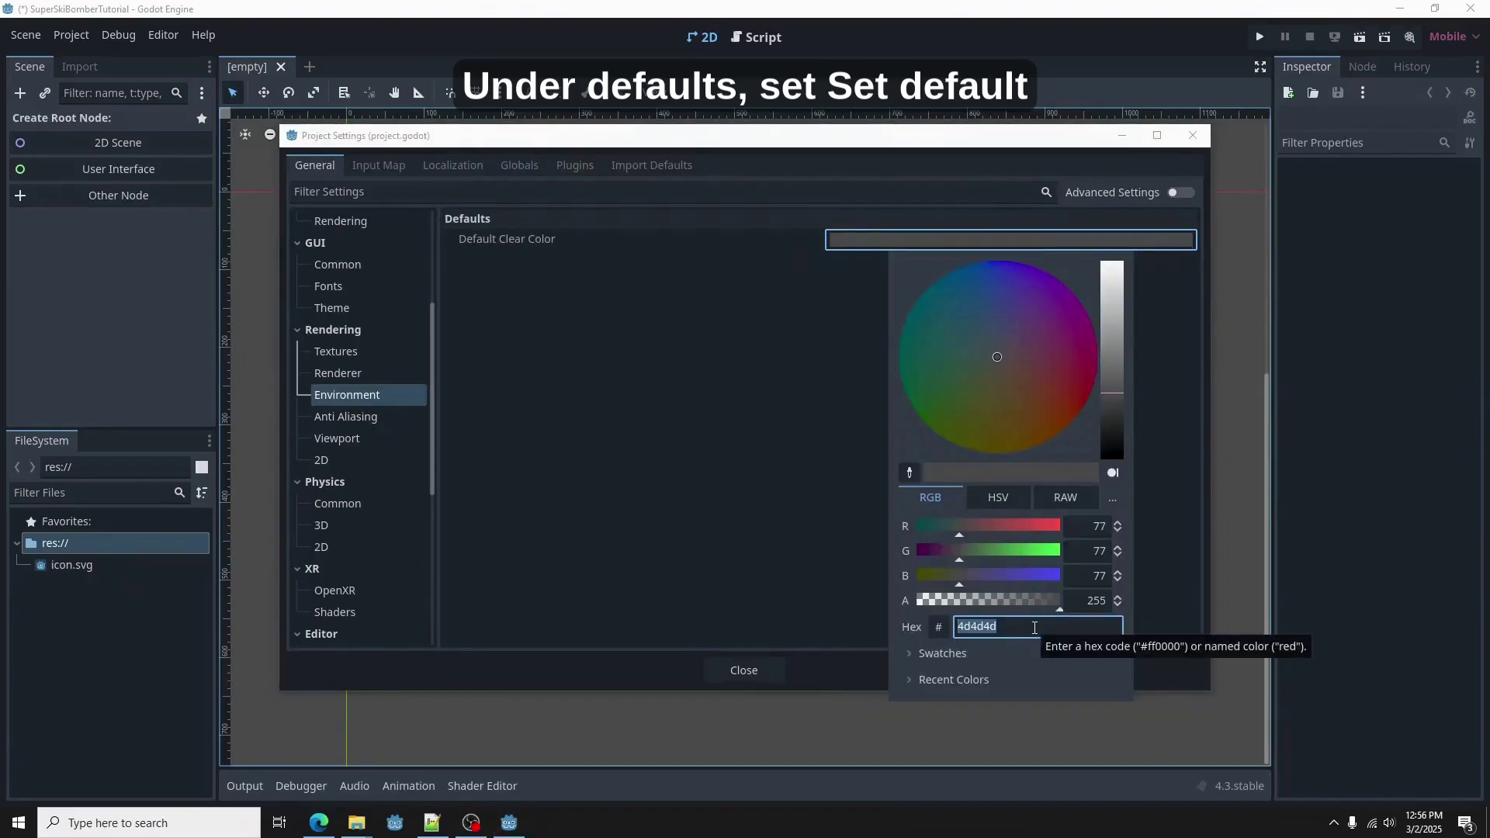
{"action": "key", "text": "BackSpace"}
{"action": "type", "text": "eef8fe"}
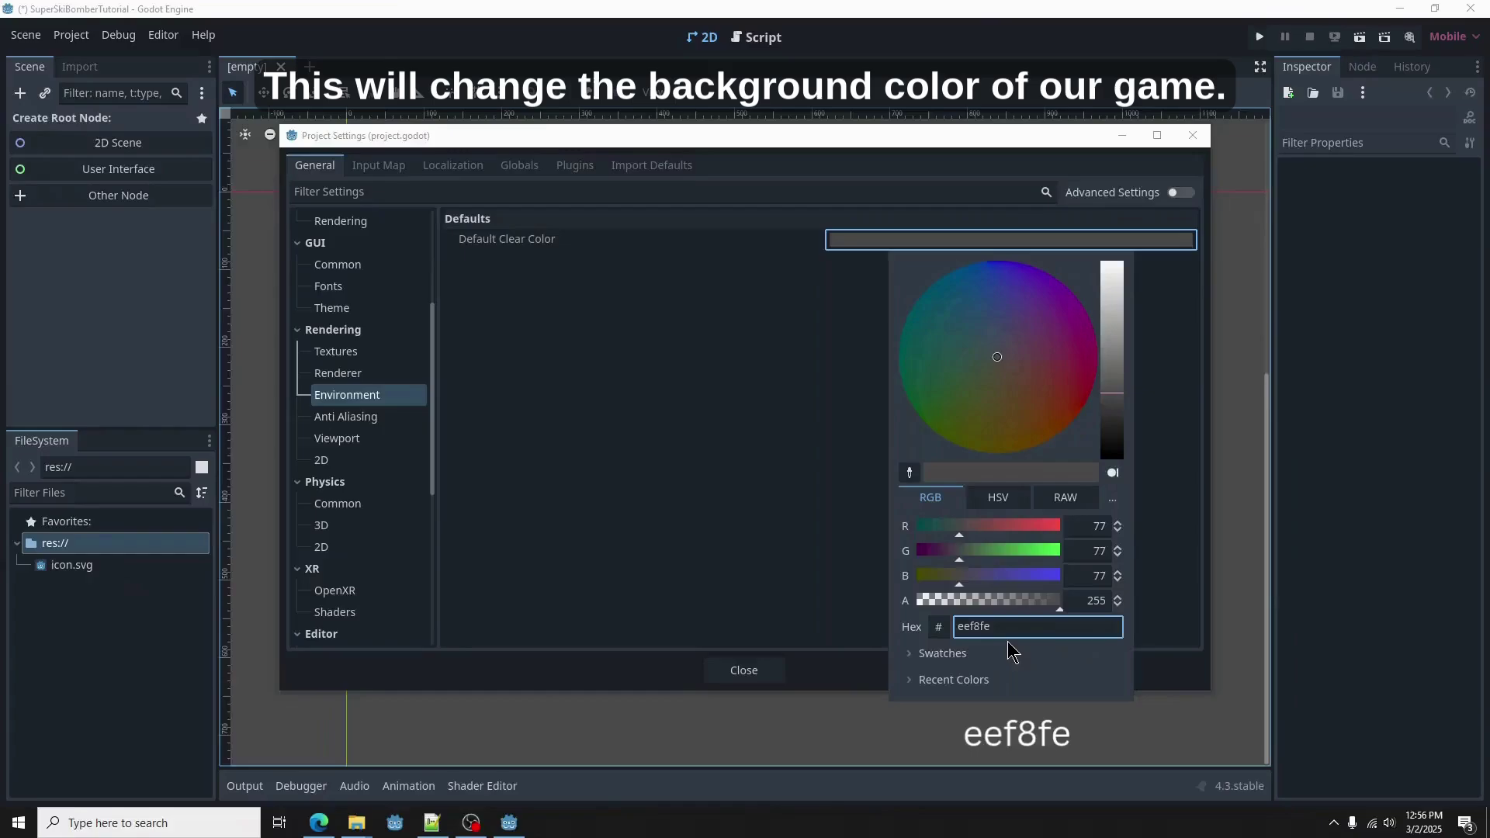
{"action": "key", "text": "Return"}
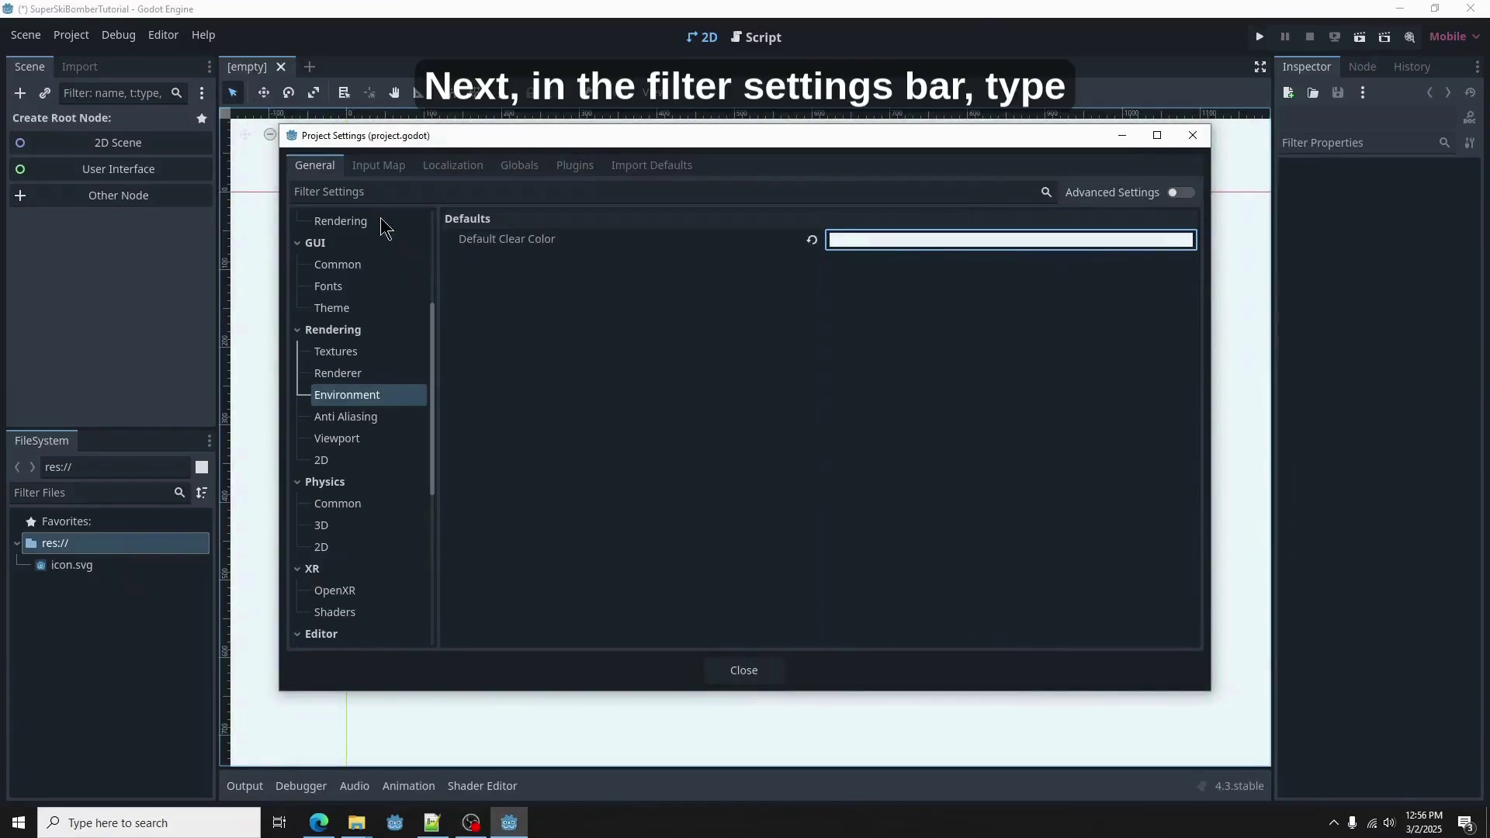
Step: Filter settings by 'input' and check Emulate Touch From Mouse under Input Devices > Pointing
{"action": "left_click", "coordinate": [411, 193]}
{"action": "type", "text": "inp"}
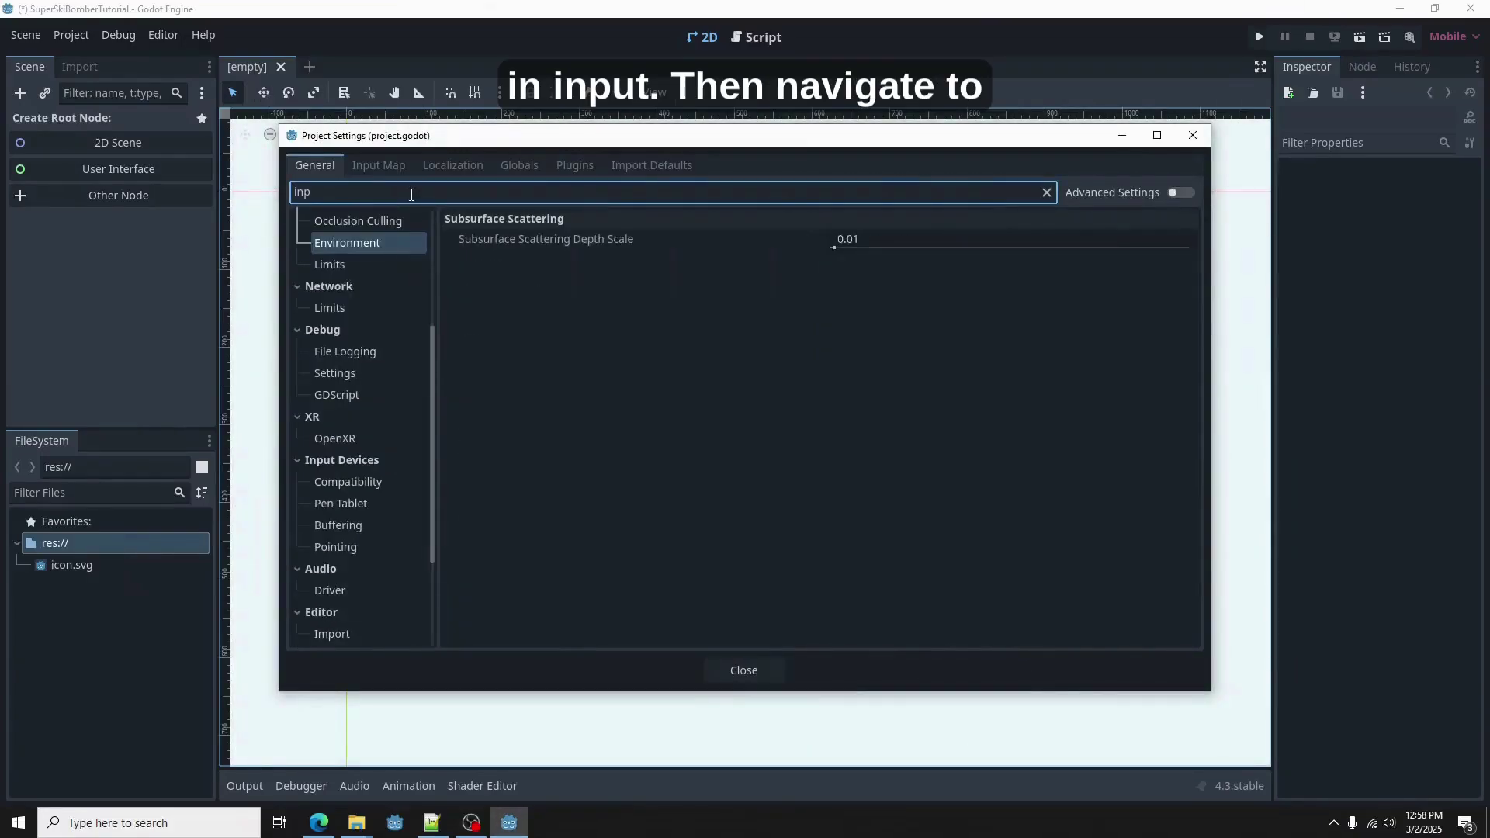
{"action": "type", "text": "ut"}
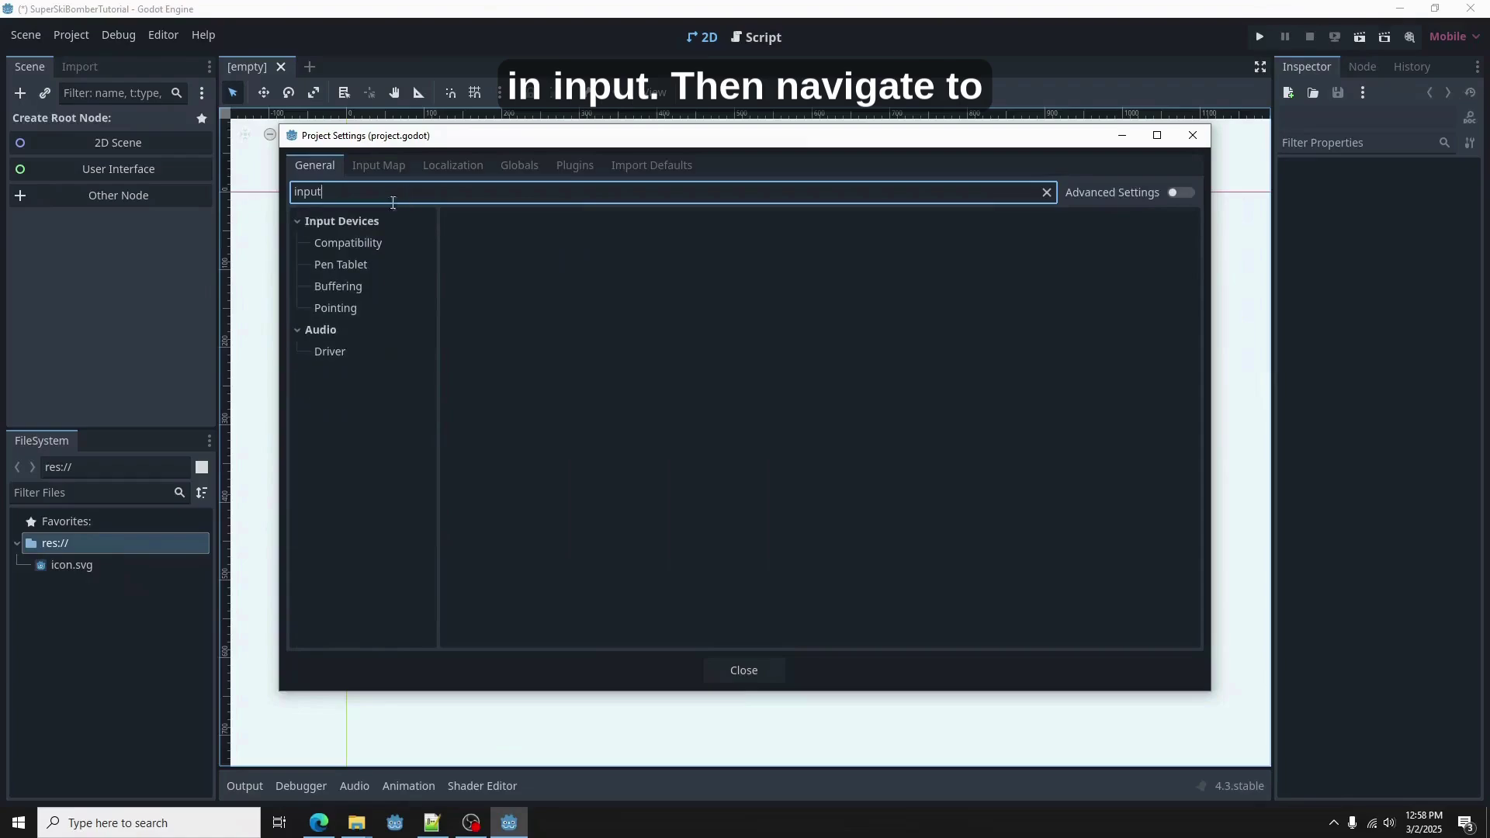
{"action": "left_click", "coordinate": [374, 308]}
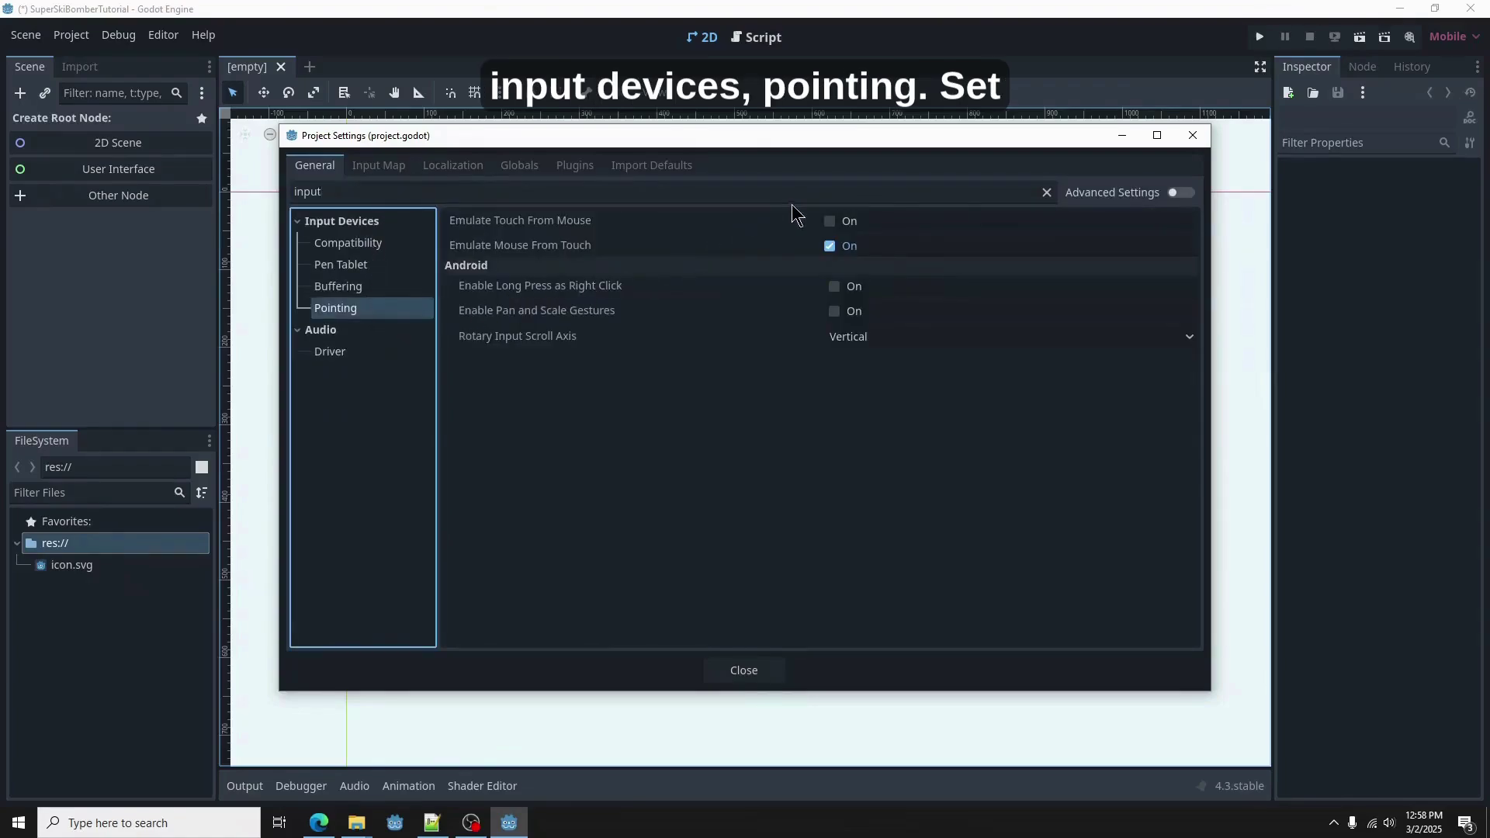
{"action": "left_click", "coordinate": [829, 221]}
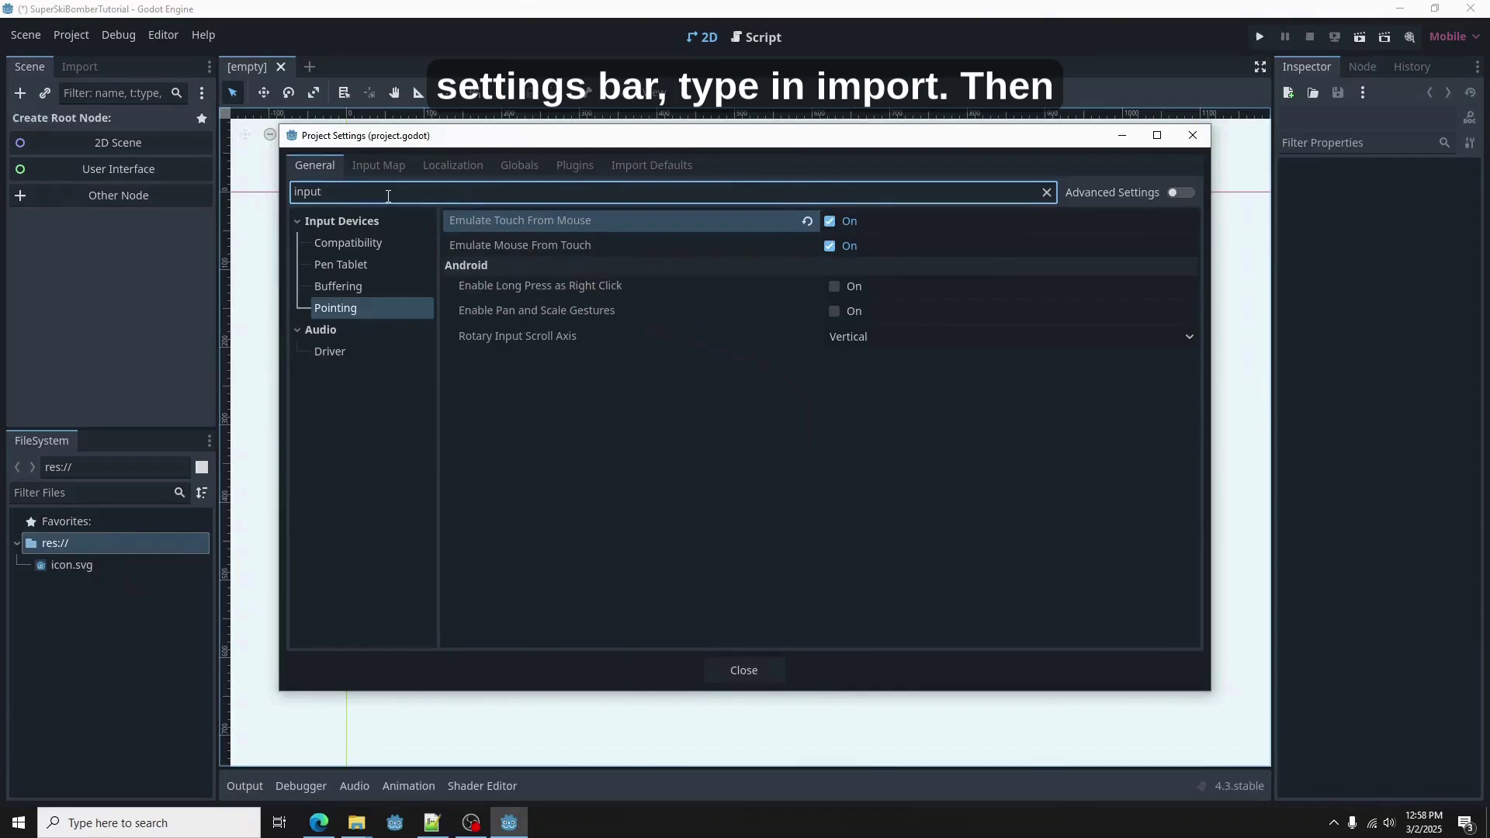
Step: Filter settings by 'import', check Import ETC2 ASTC under Rendering > Textures, and Save & Restart
{"action": "key", "text": "BackSpace"}
{"action": "key", "text": "BackSpace"}
{"action": "key", "text": "BackSpace"}
{"action": "key", "text": "BackSpace"}
{"action": "key", "text": "BackSpace"}
{"action": "type", "text": "import"}
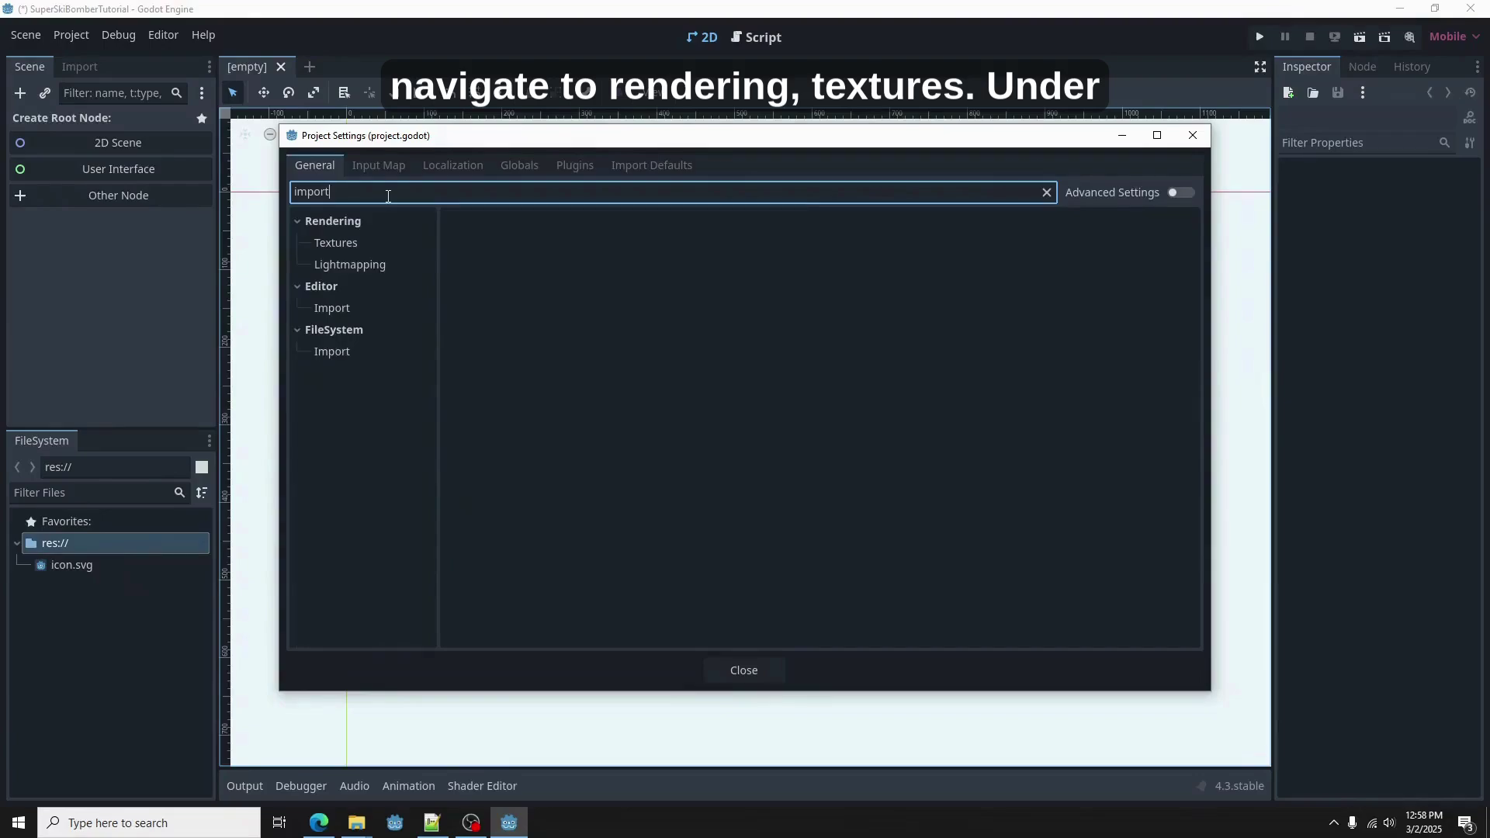
{"action": "left_click", "coordinate": [388, 246]}
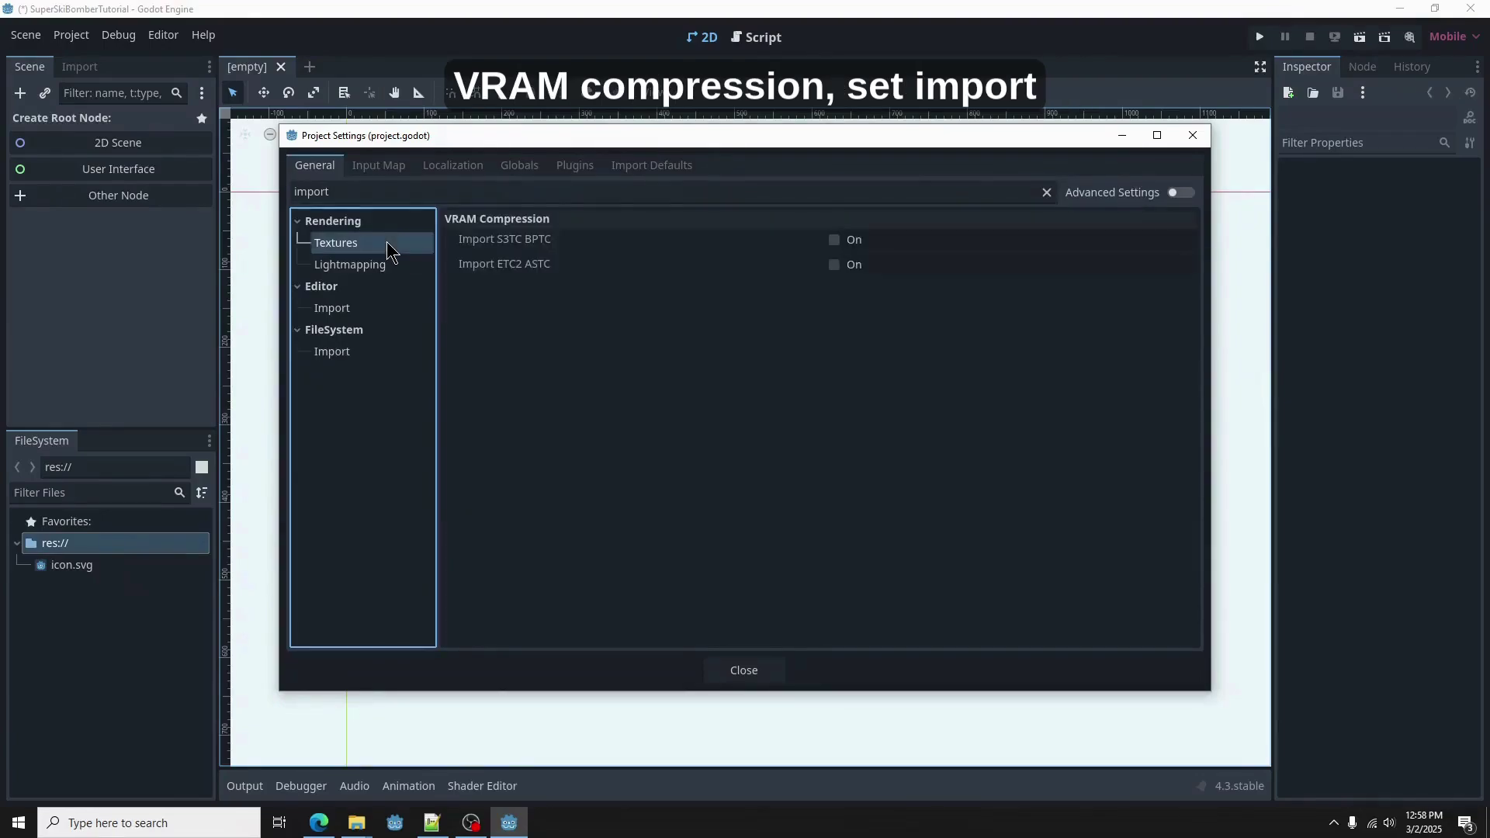
{"action": "left_click", "coordinate": [834, 265]}
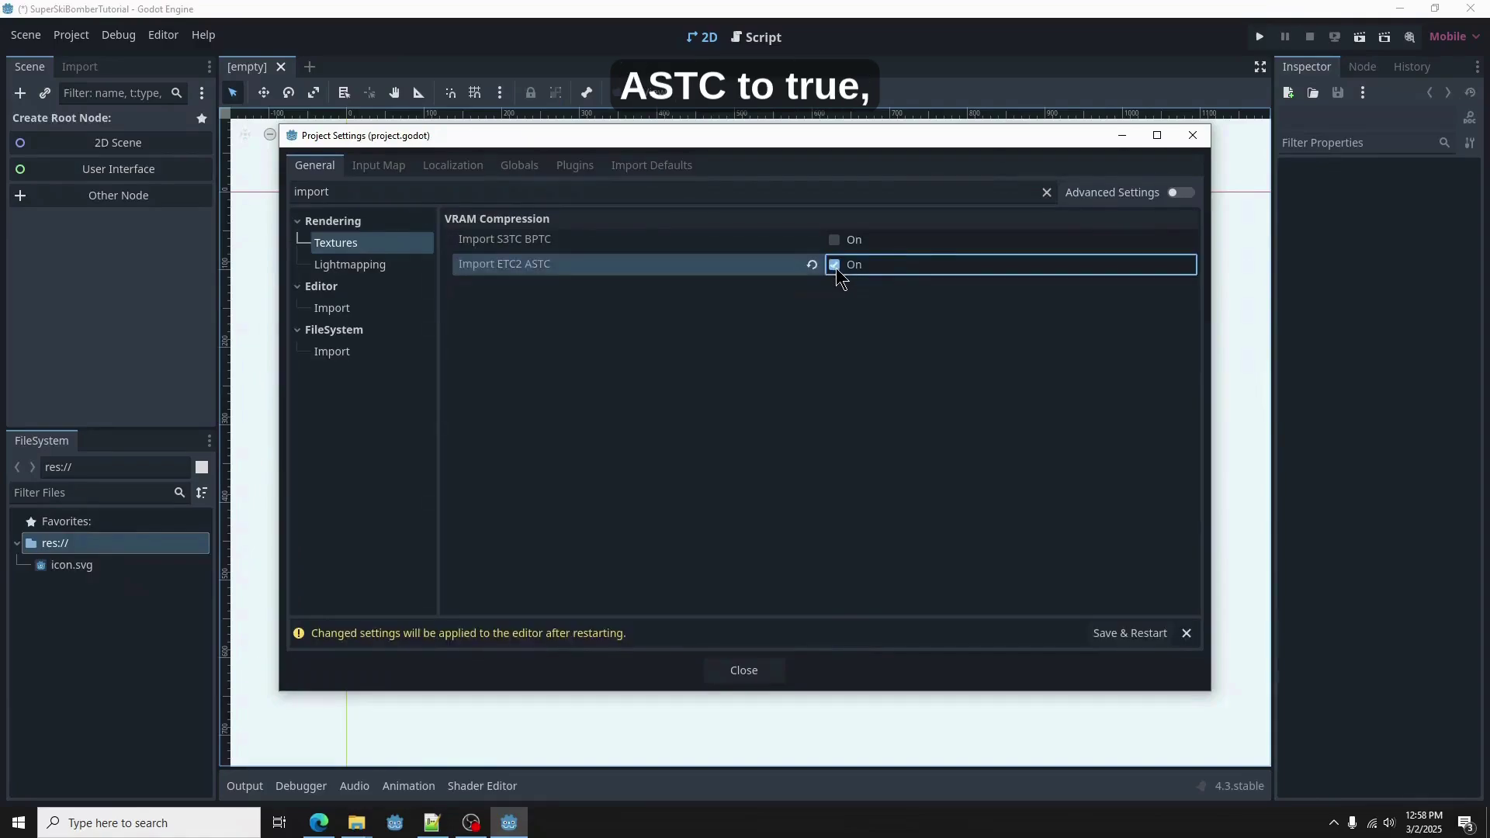
{"action": "left_click", "coordinate": [1126, 635]}
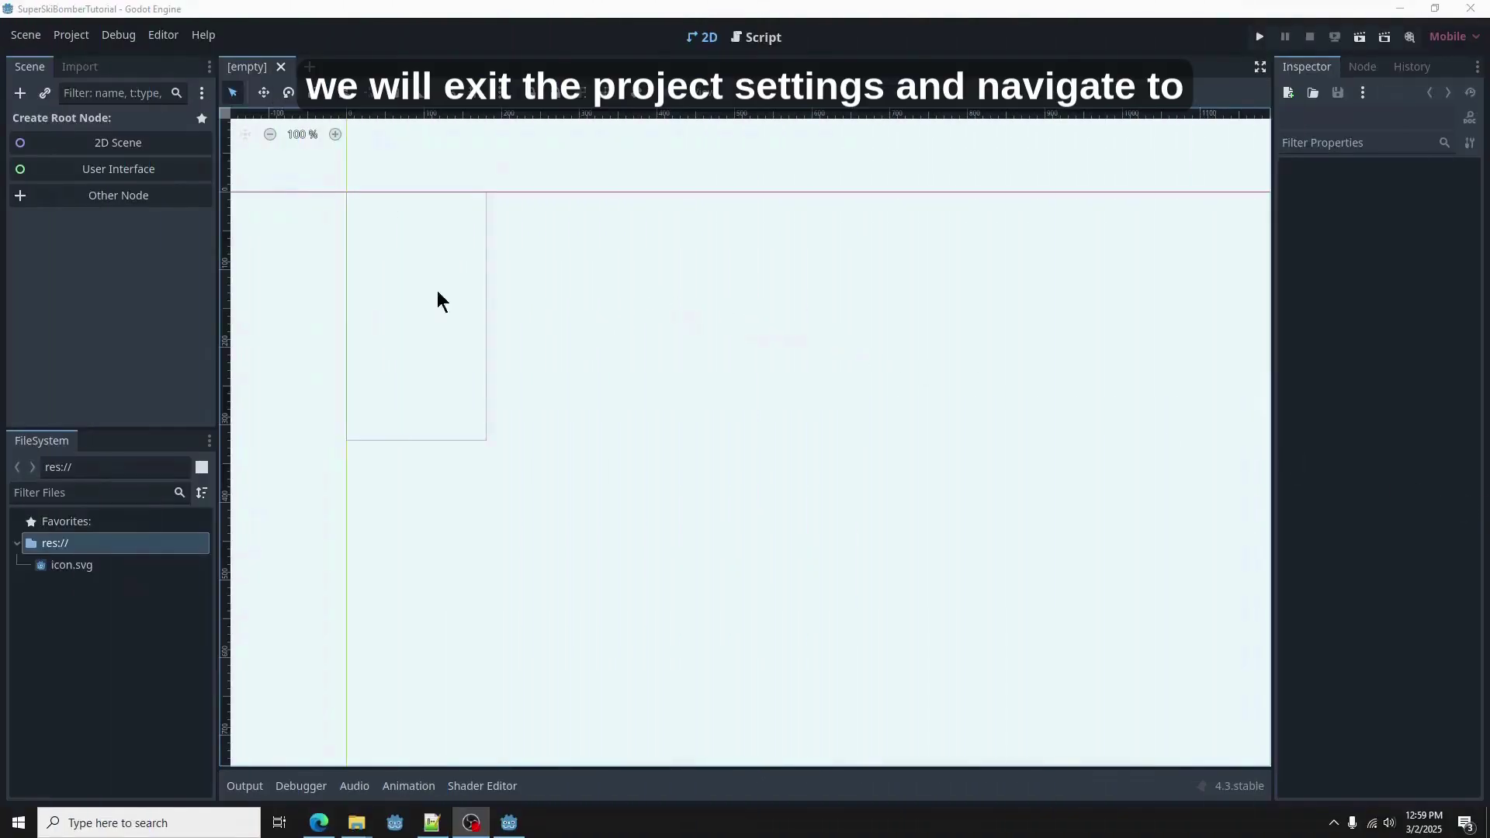
Step: Download and install the missing 4.3.stable export templates via Manage Export Templates
{"action": "left_click", "coordinate": [164, 36]}
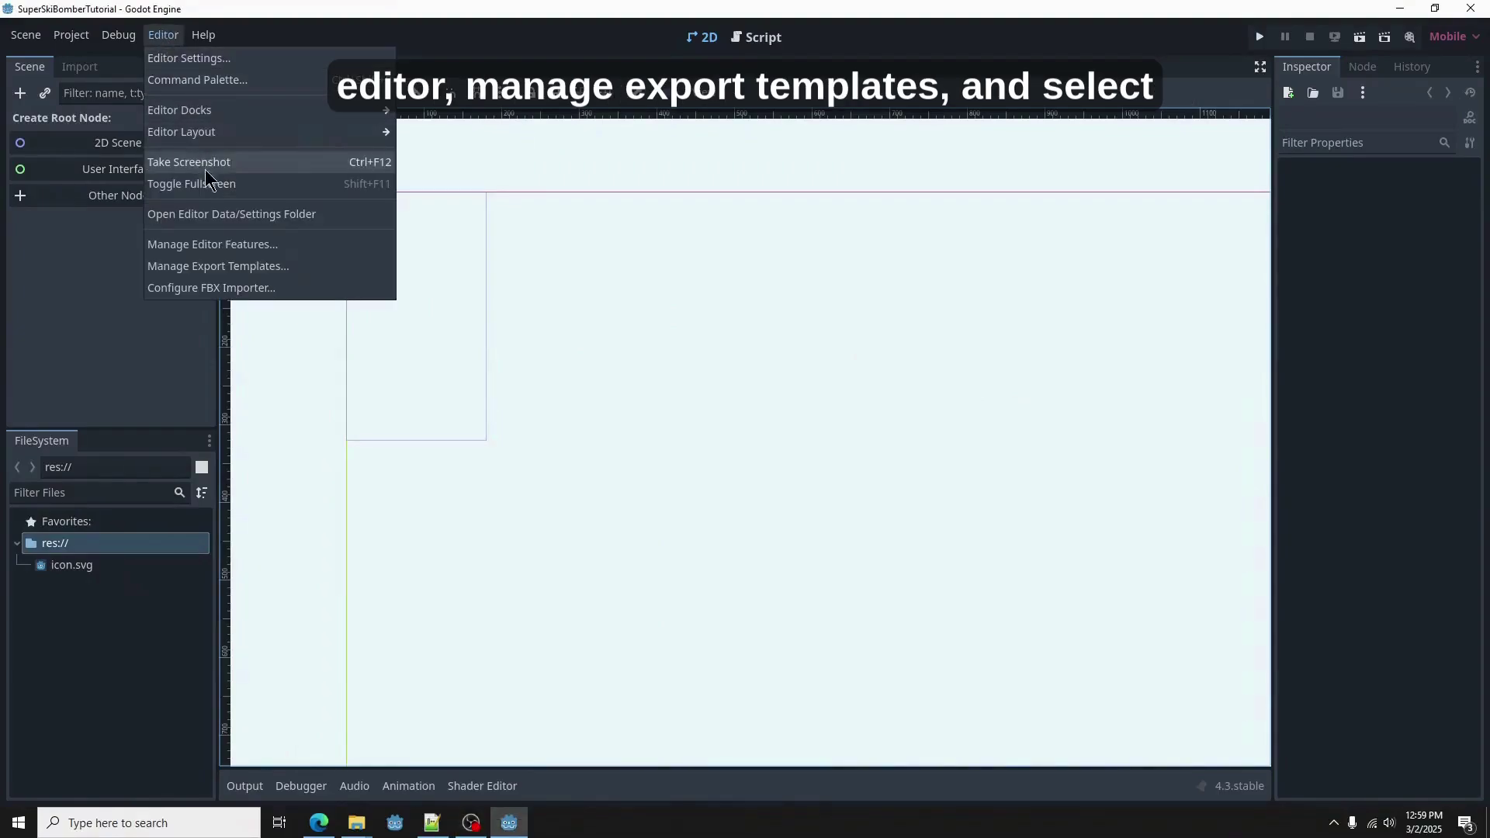
{"action": "left_click", "coordinate": [238, 268]}
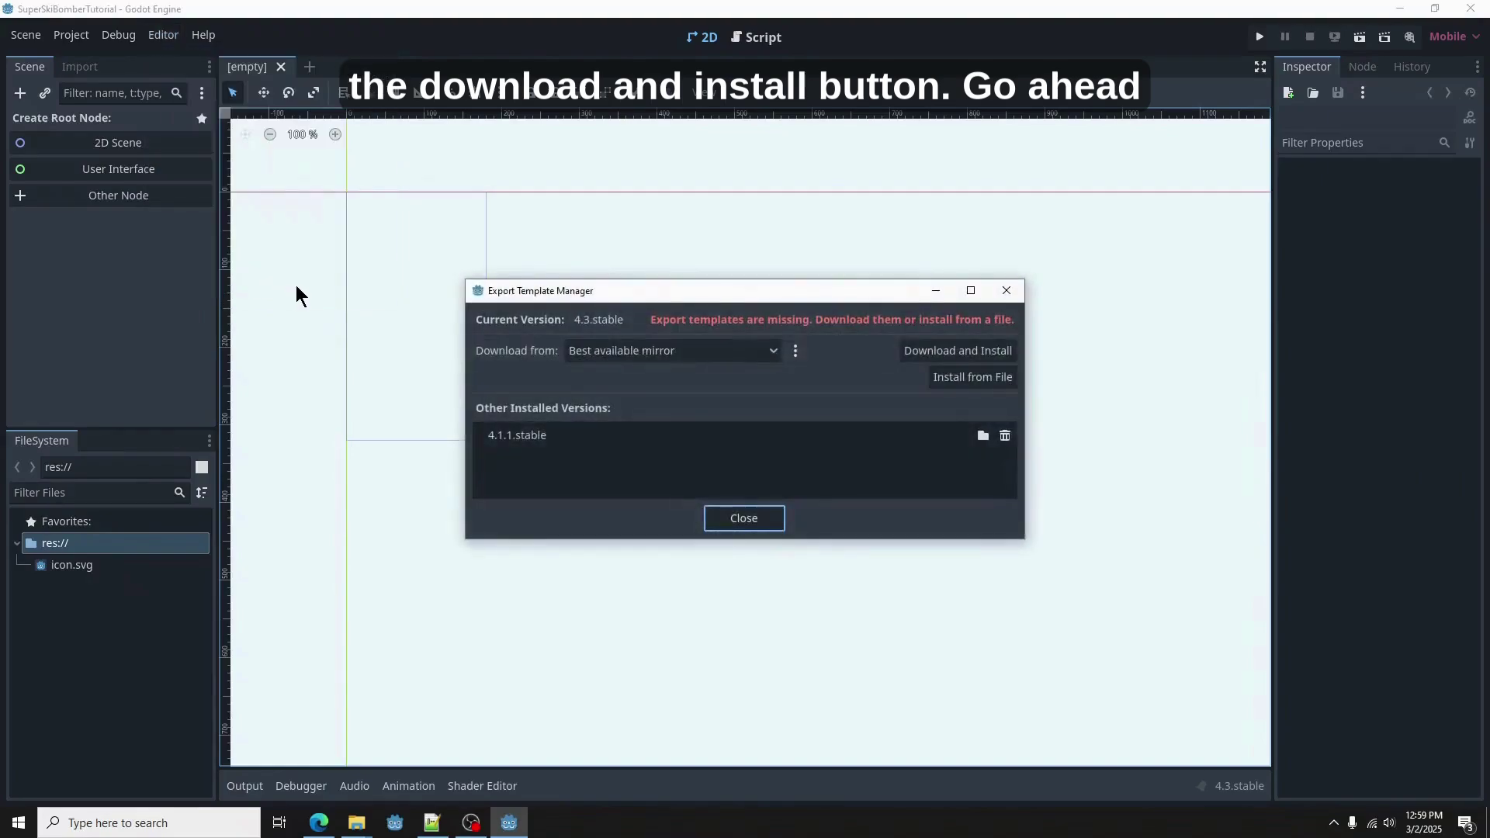
{"action": "left_click", "coordinate": [938, 351]}
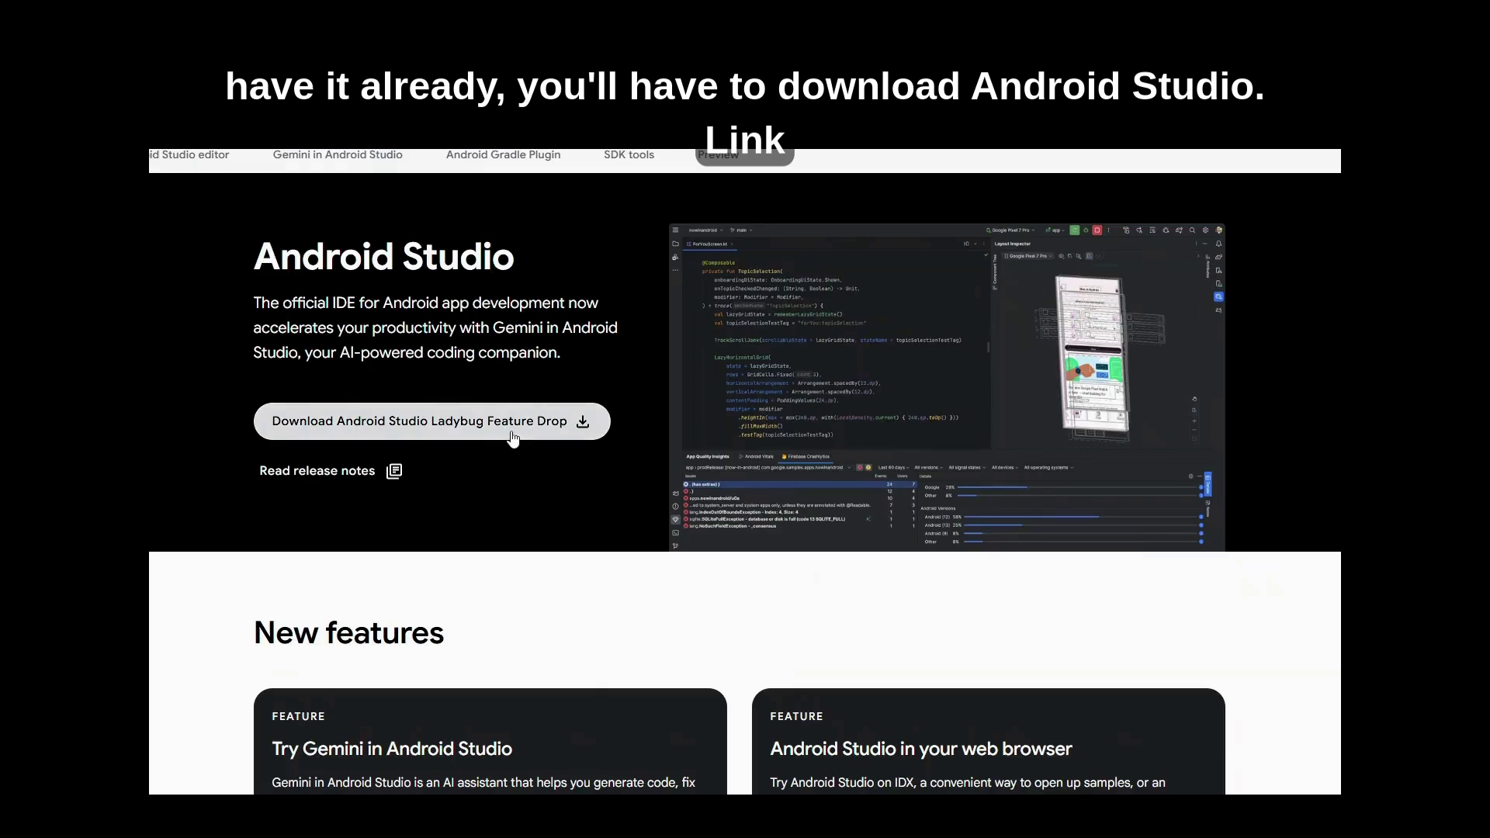
Step: Download Android Studio Ladybug Feature Drop from the Android Studio download page
{"action": "left_click", "coordinate": [512, 434]}
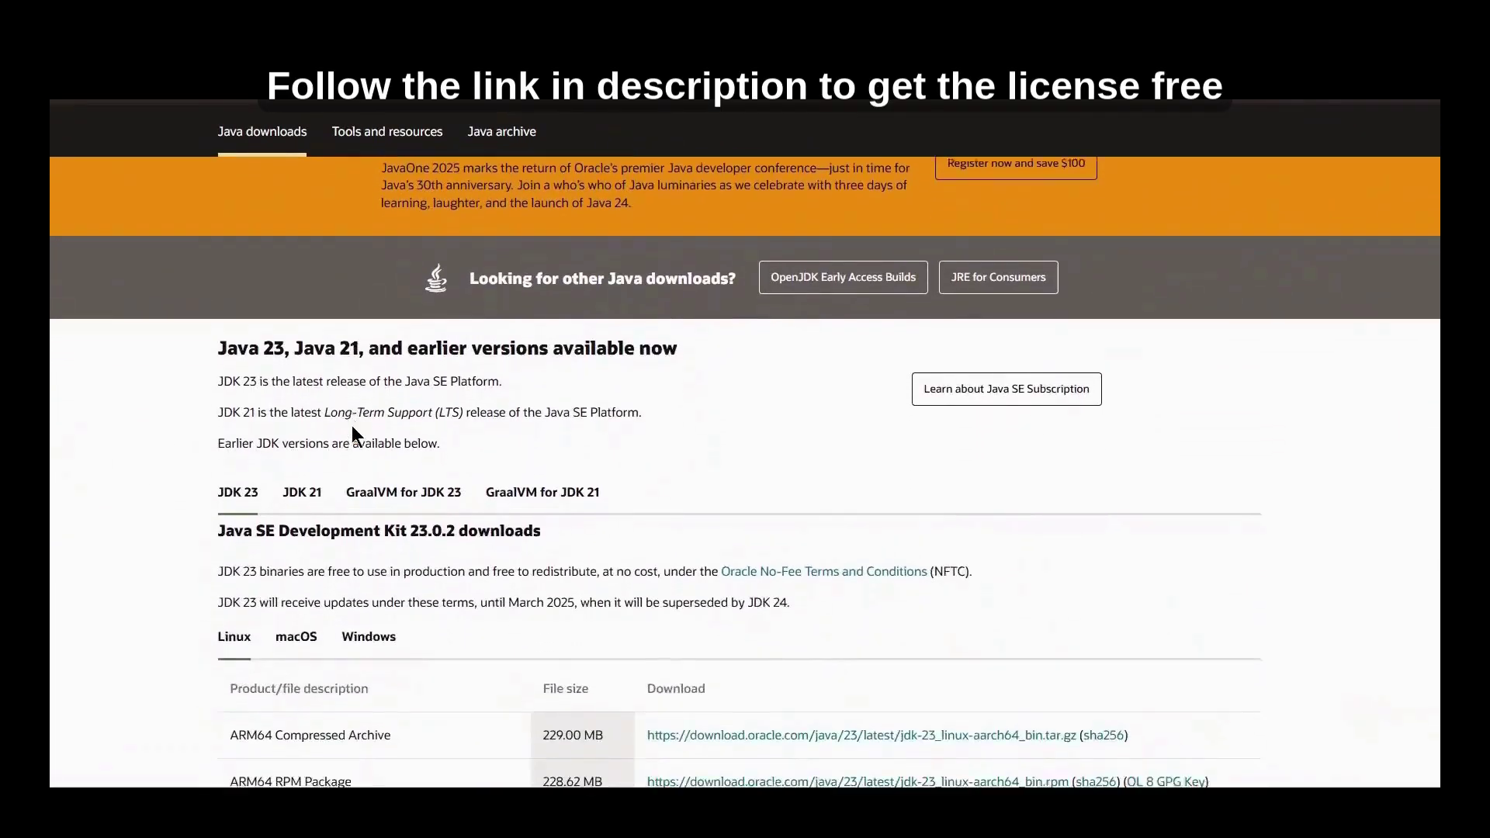
Step: Show the Windows downloads for JDK 21 on the Oracle Java page
{"action": "left_click", "coordinate": [302, 435]}
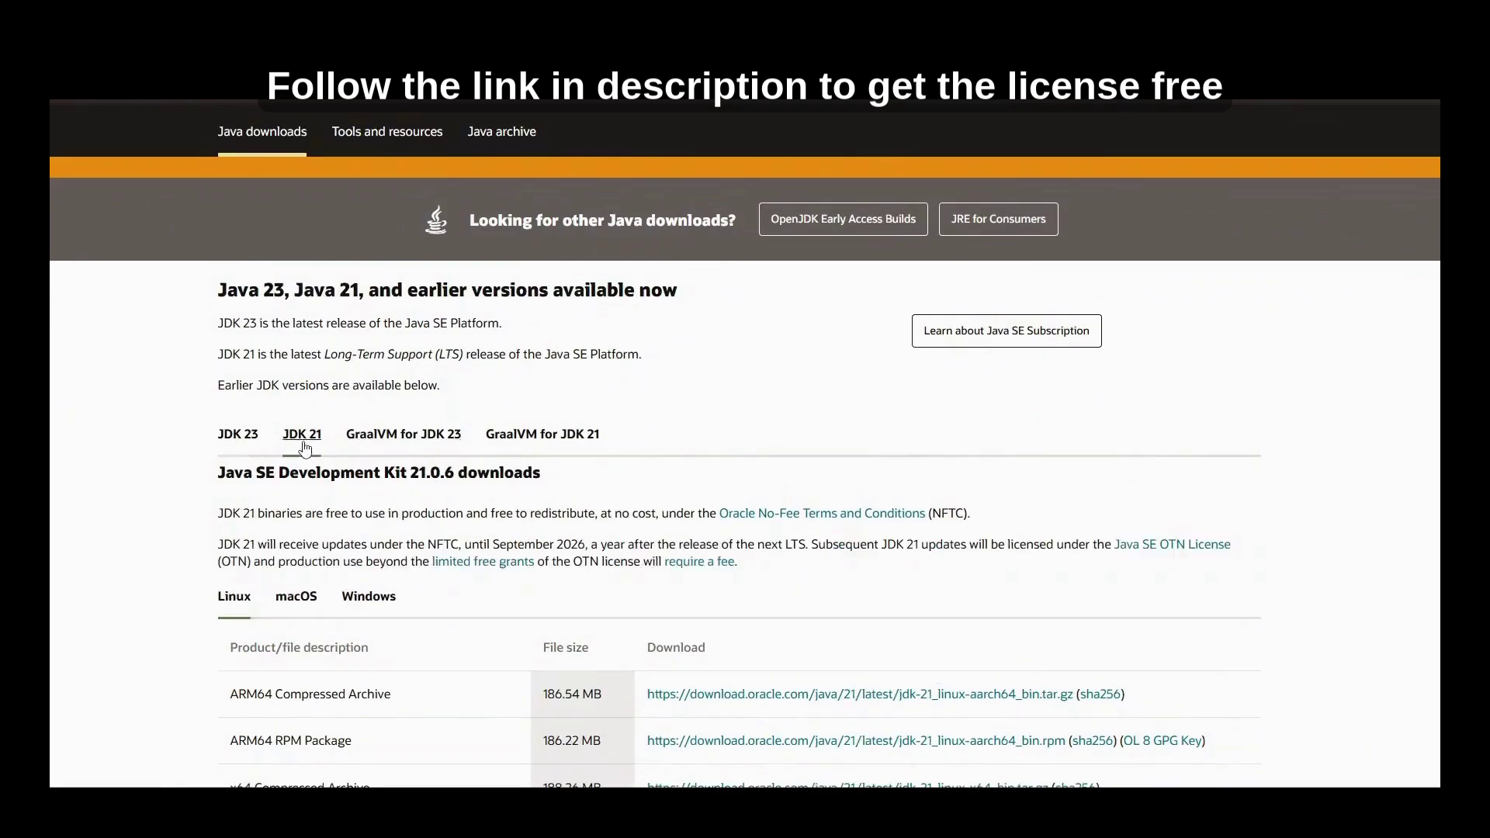
{"action": "scroll", "coordinate": [335, 431], "scroll_direction": "down", "scroll_amount": 4}
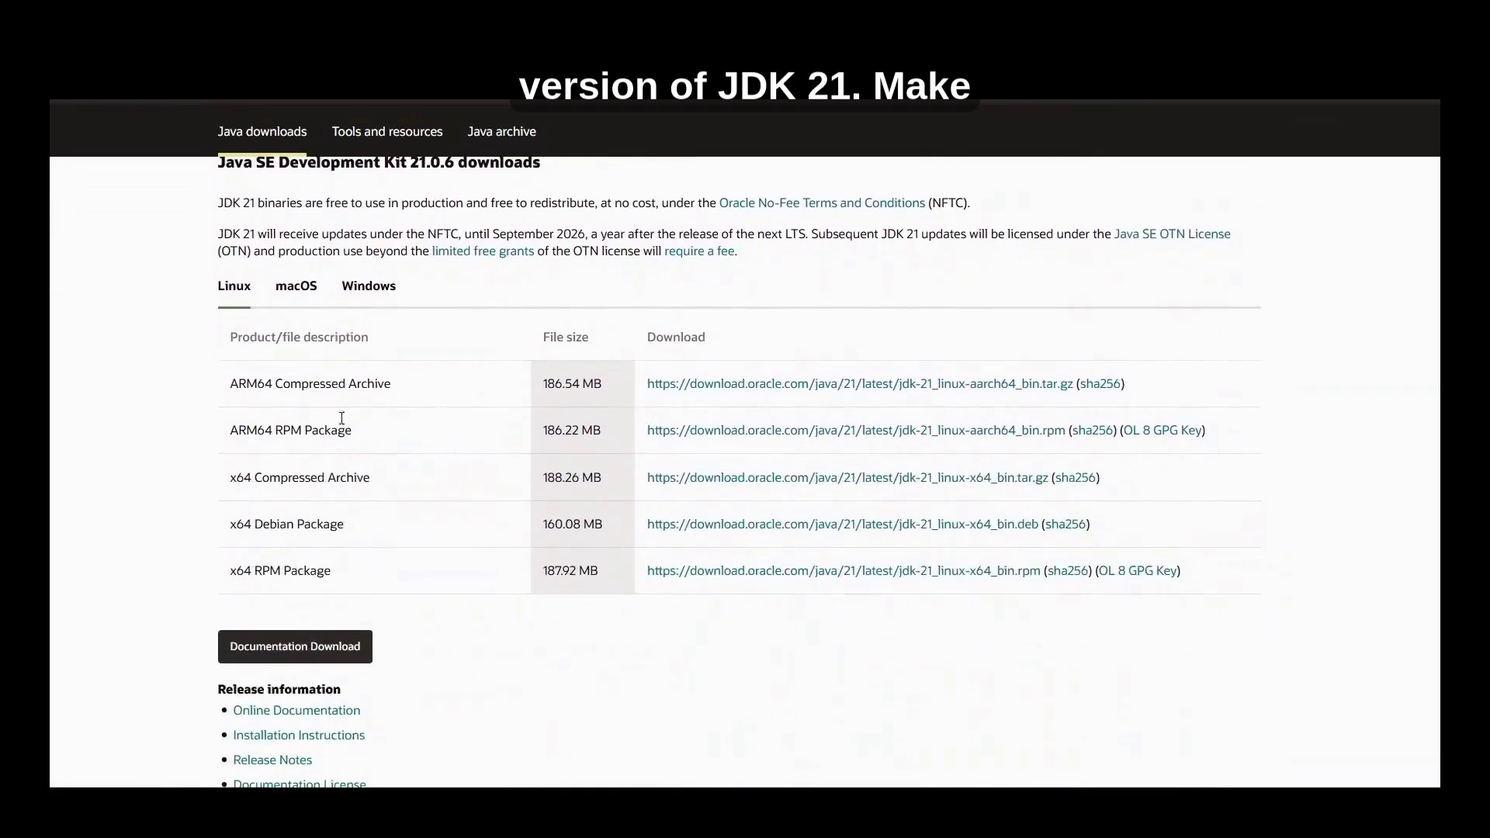
{"action": "left_click", "coordinate": [372, 299]}
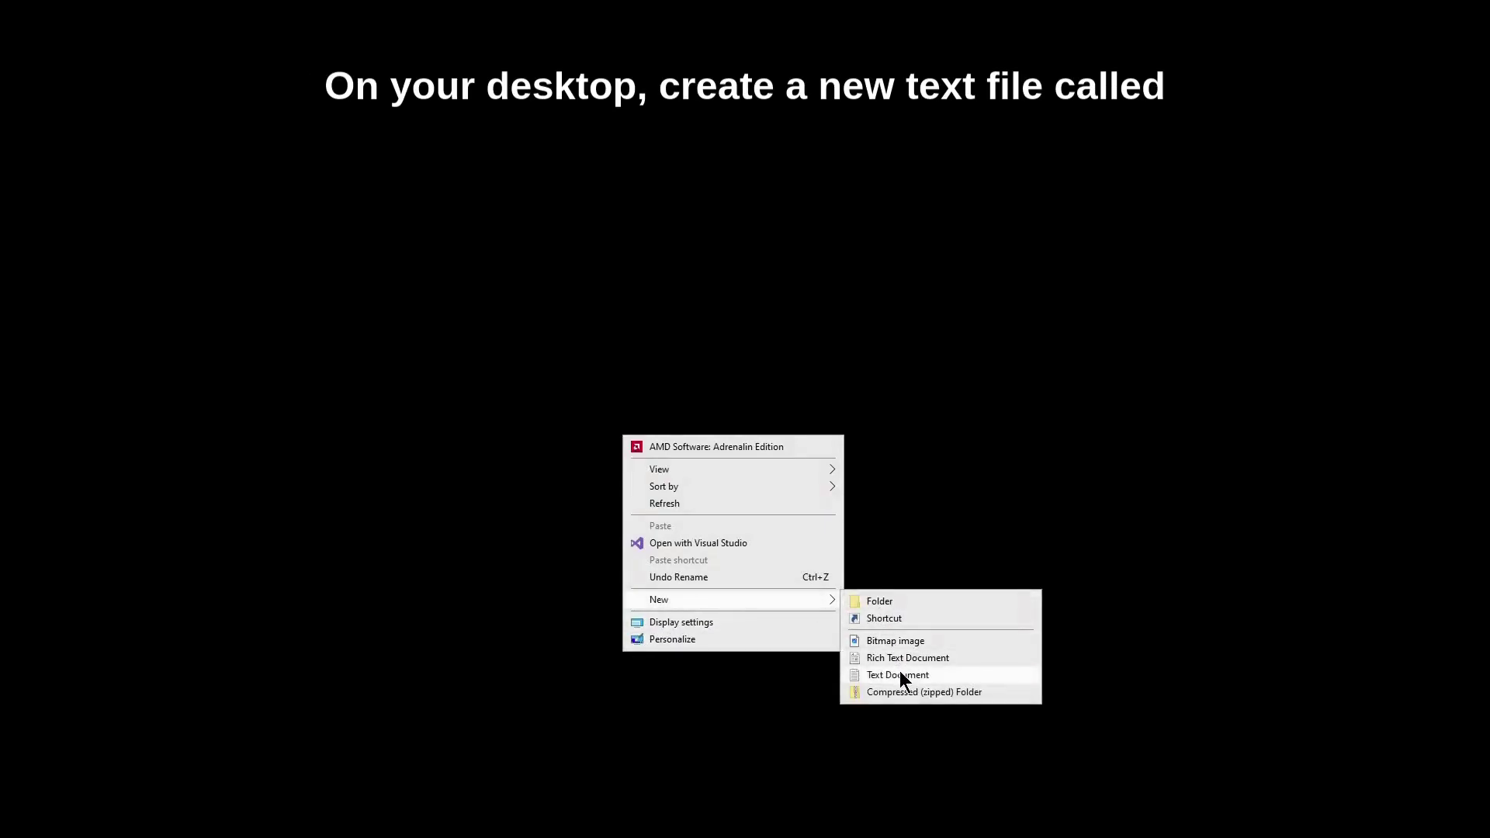
Step: Create a desktop text document named helper and open it in Notepad
{"action": "left_click", "coordinate": [900, 673]}
{"action": "type", "text": "helper"}
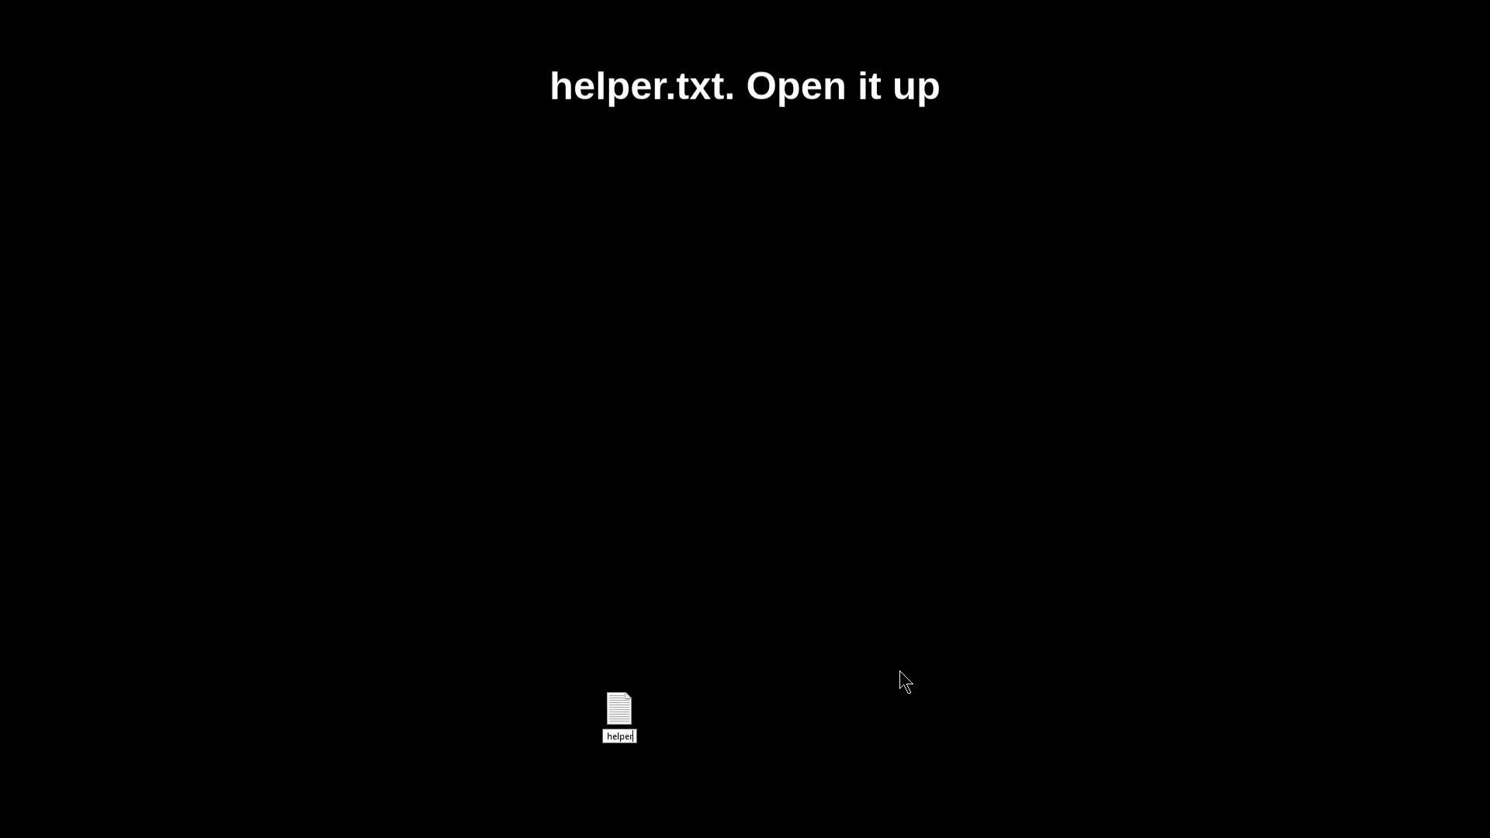
{"action": "key", "text": "Return"}
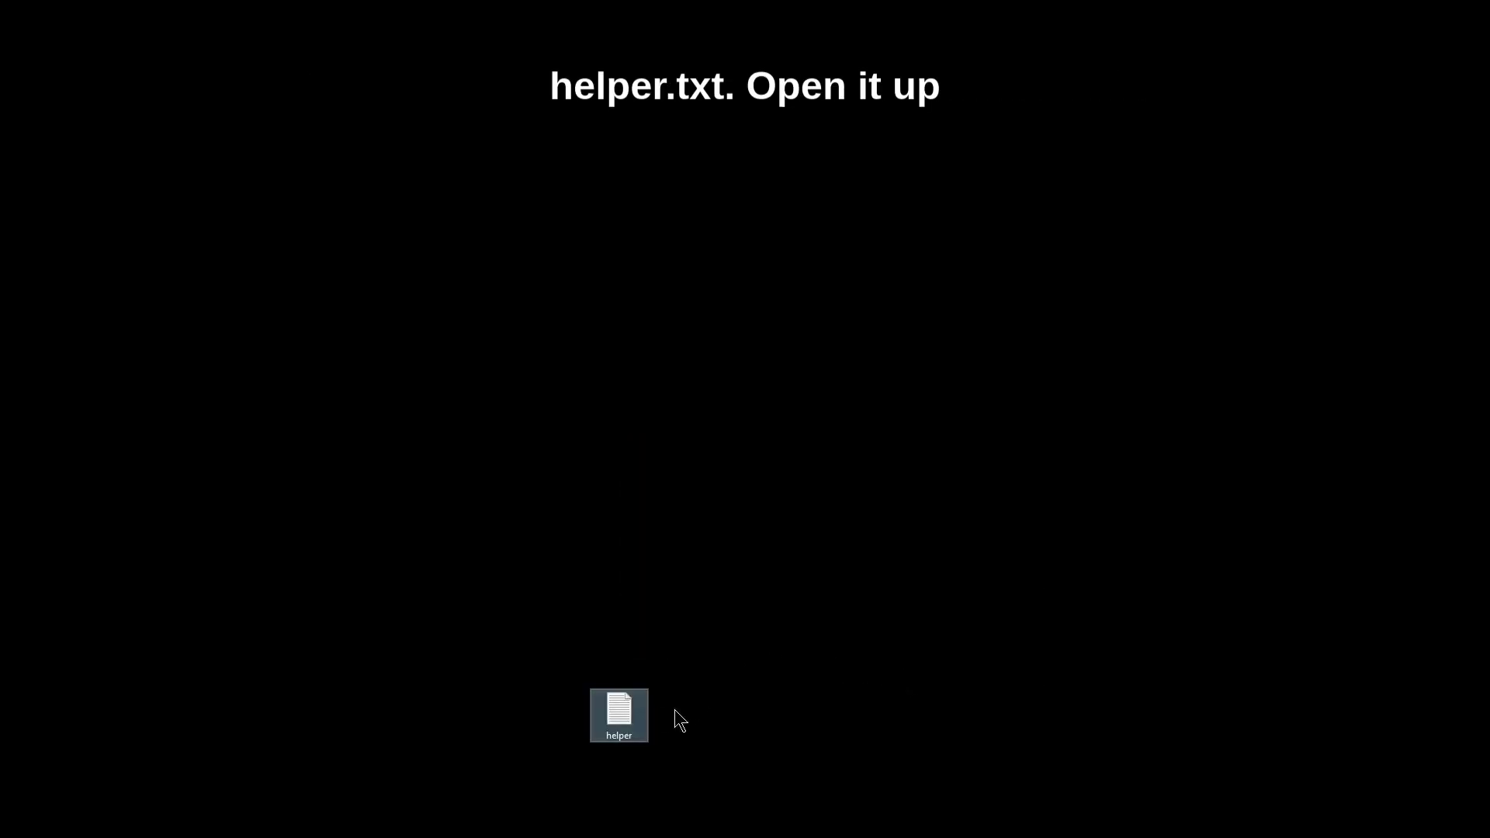
{"action": "double_click", "coordinate": [619, 710]}
Step: Add the labels 'jdk path:', 'android sdk path:' and 'keystore generation command:' to helper, then save
{"action": "type", "text": "jdk path:"}
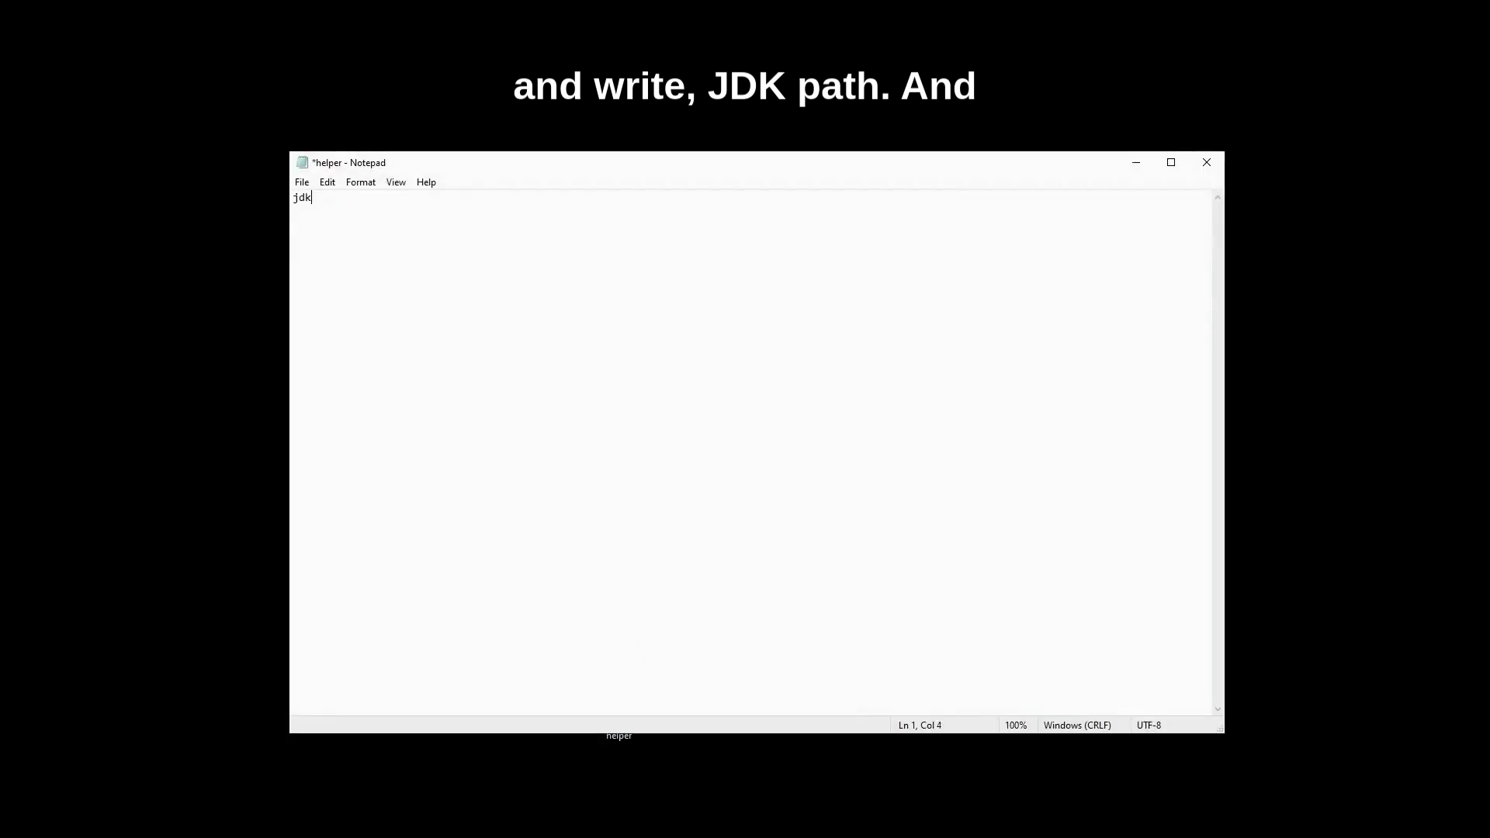
{"action": "key", "text": "Return"}
{"action": "key", "text": "Return"}
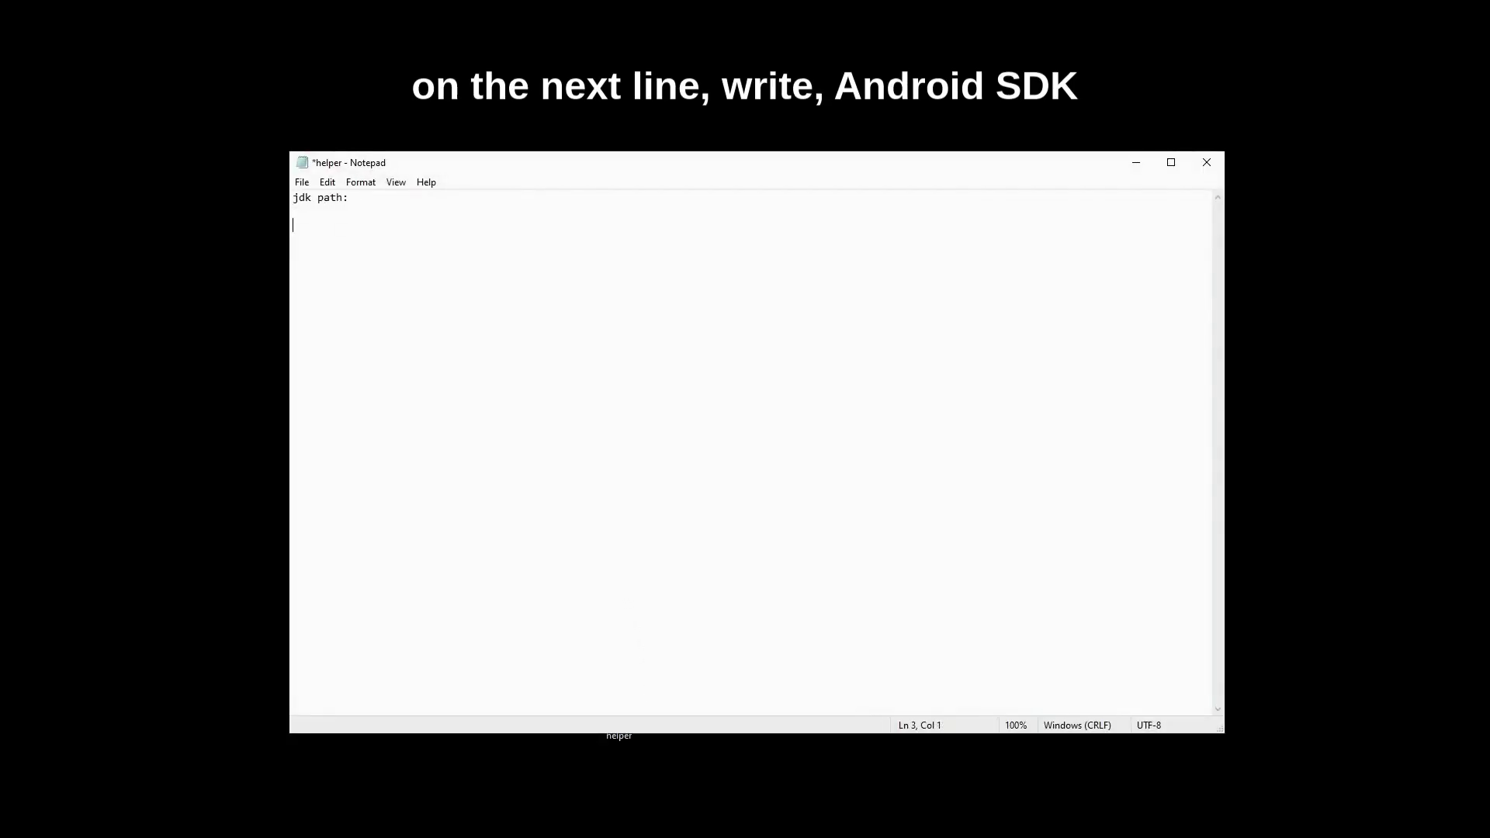
{"action": "type", "text": "android sdk path"}
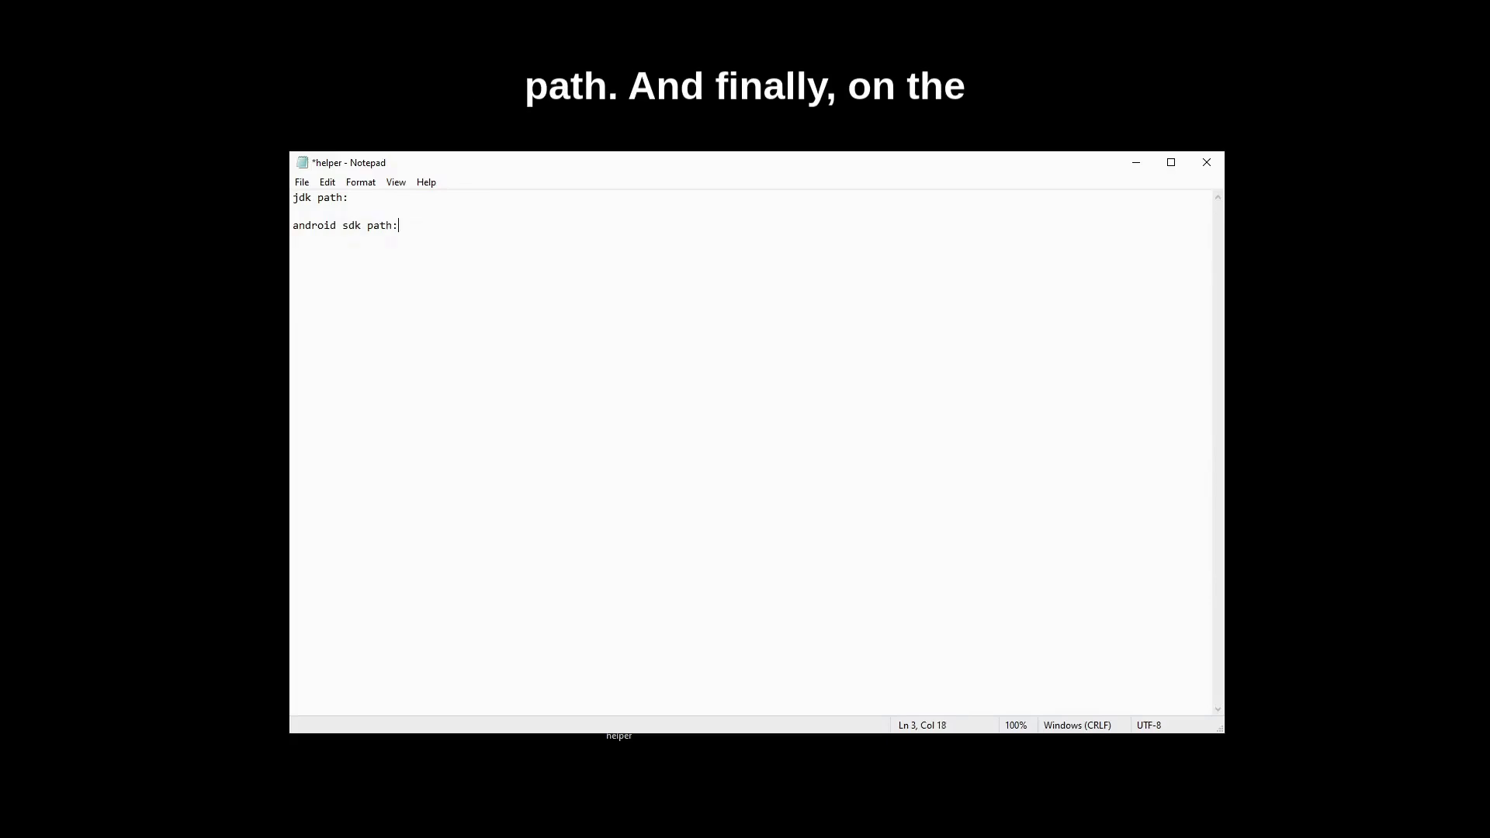
{"action": "type", "text": ":"}
{"action": "key", "text": "Return"}
{"action": "key", "text": "Return"}
{"action": "type", "text": "ke"}
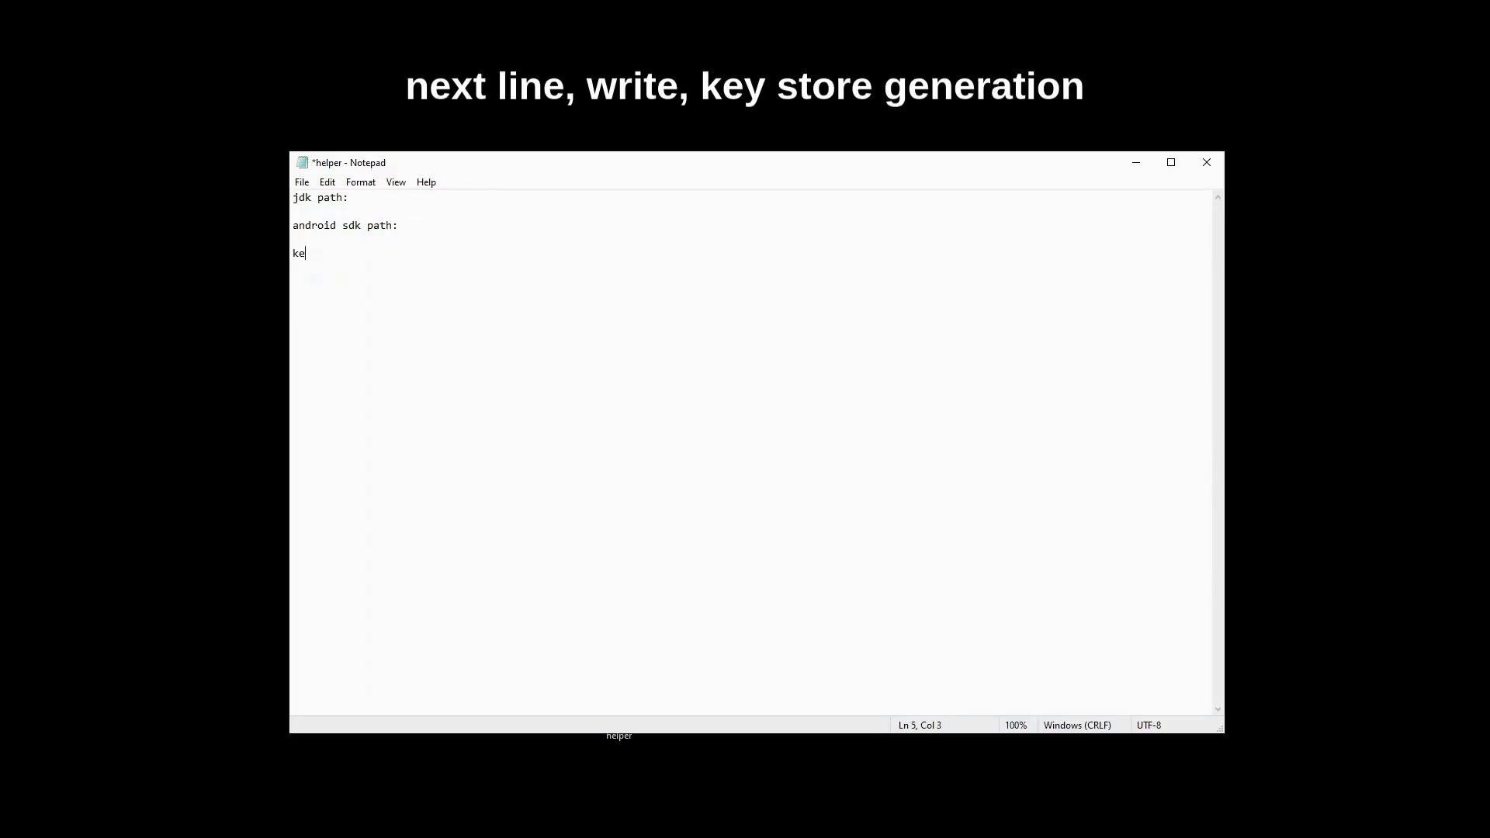
{"action": "type", "text": "ystore generation command:"}
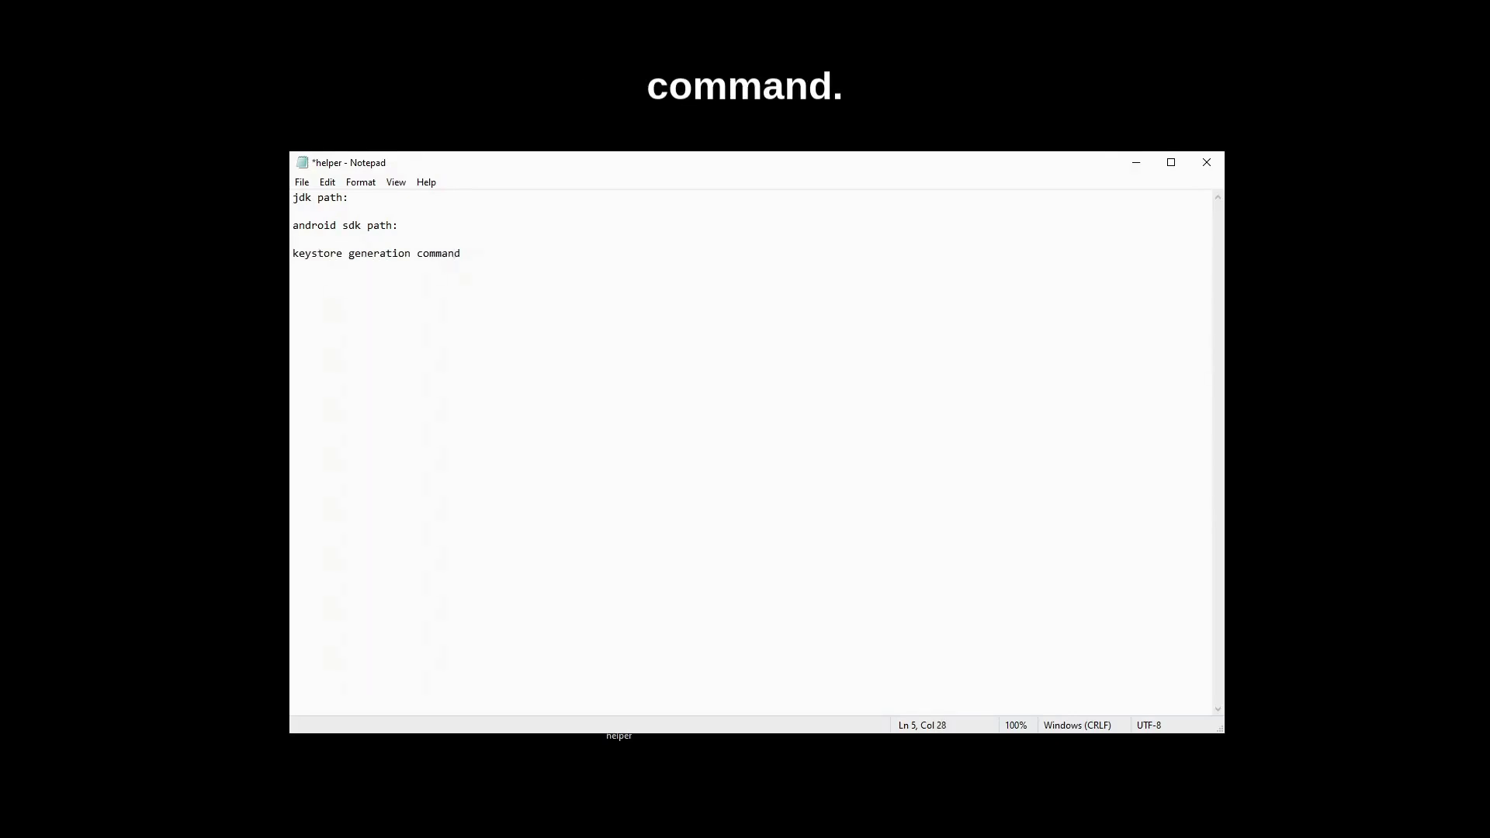
{"action": "key", "text": "Return"}
{"action": "key", "text": "Return"}
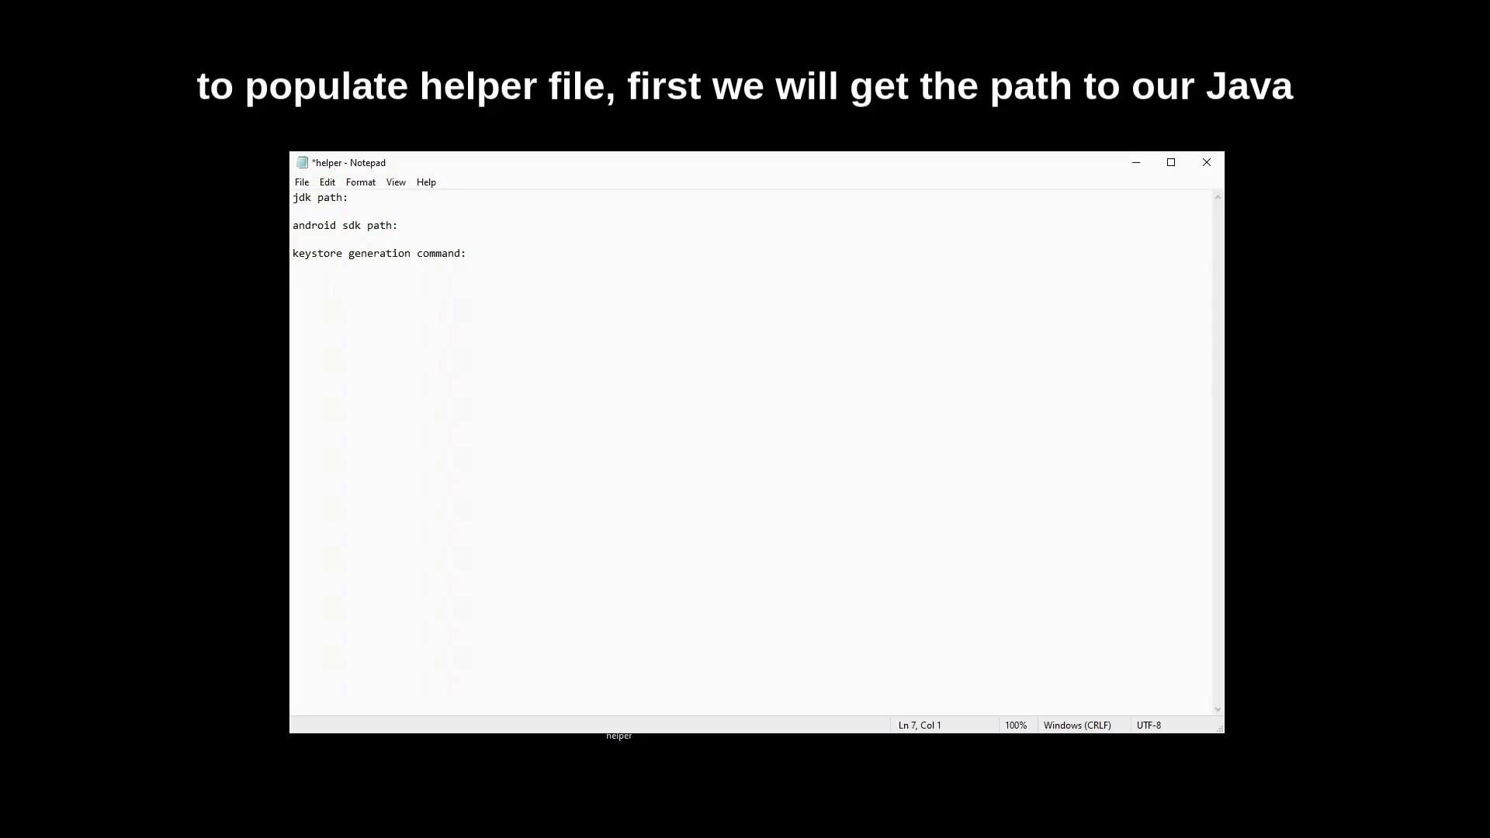
{"action": "key", "text": "ctrl+s"}
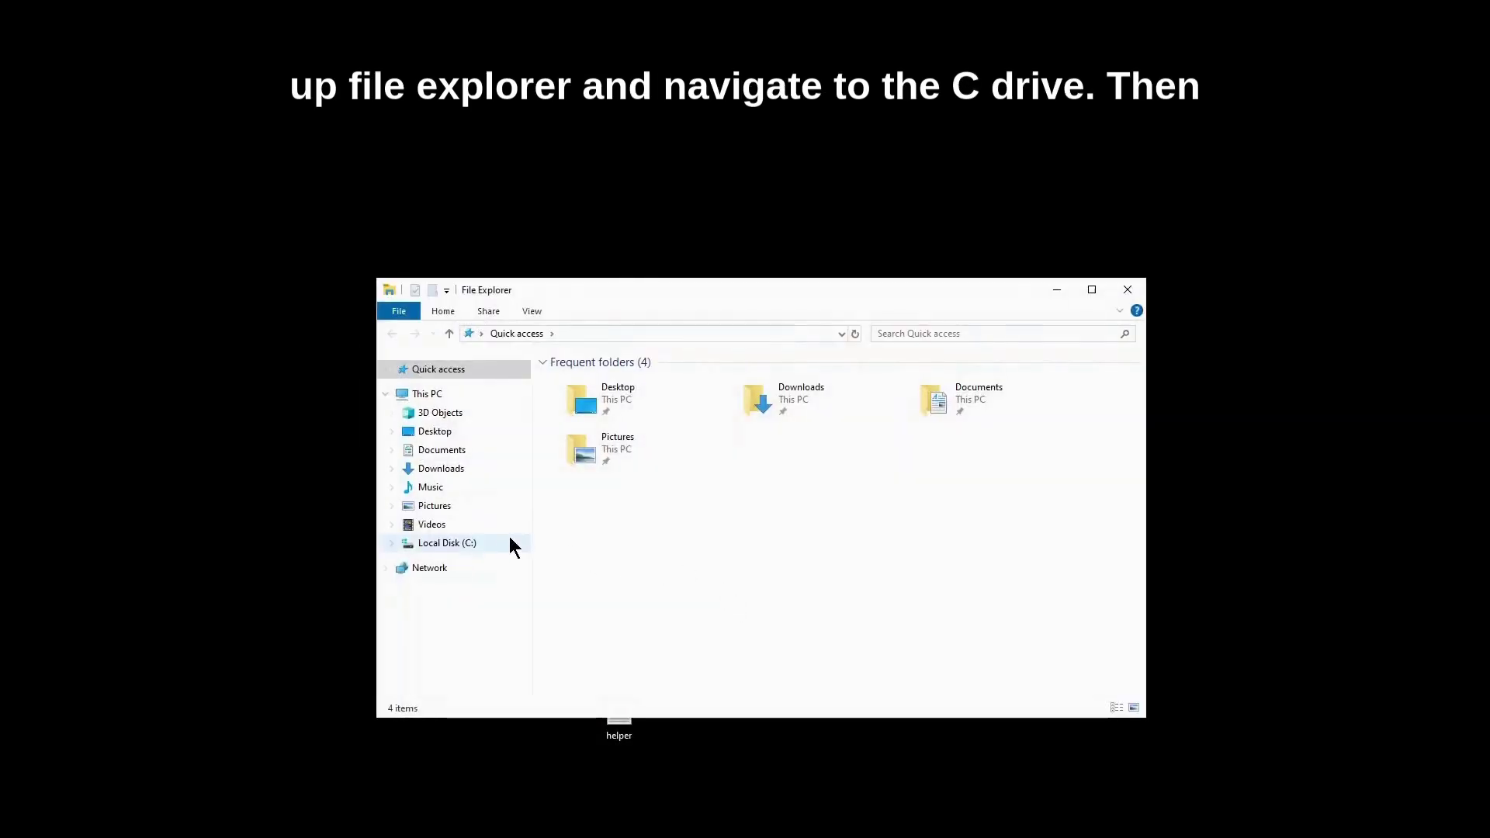
Step: Browse to C:\Program Files\Java\jdk-21, copy its full path, and reopen the helper file
{"action": "left_click", "coordinate": [494, 543]}
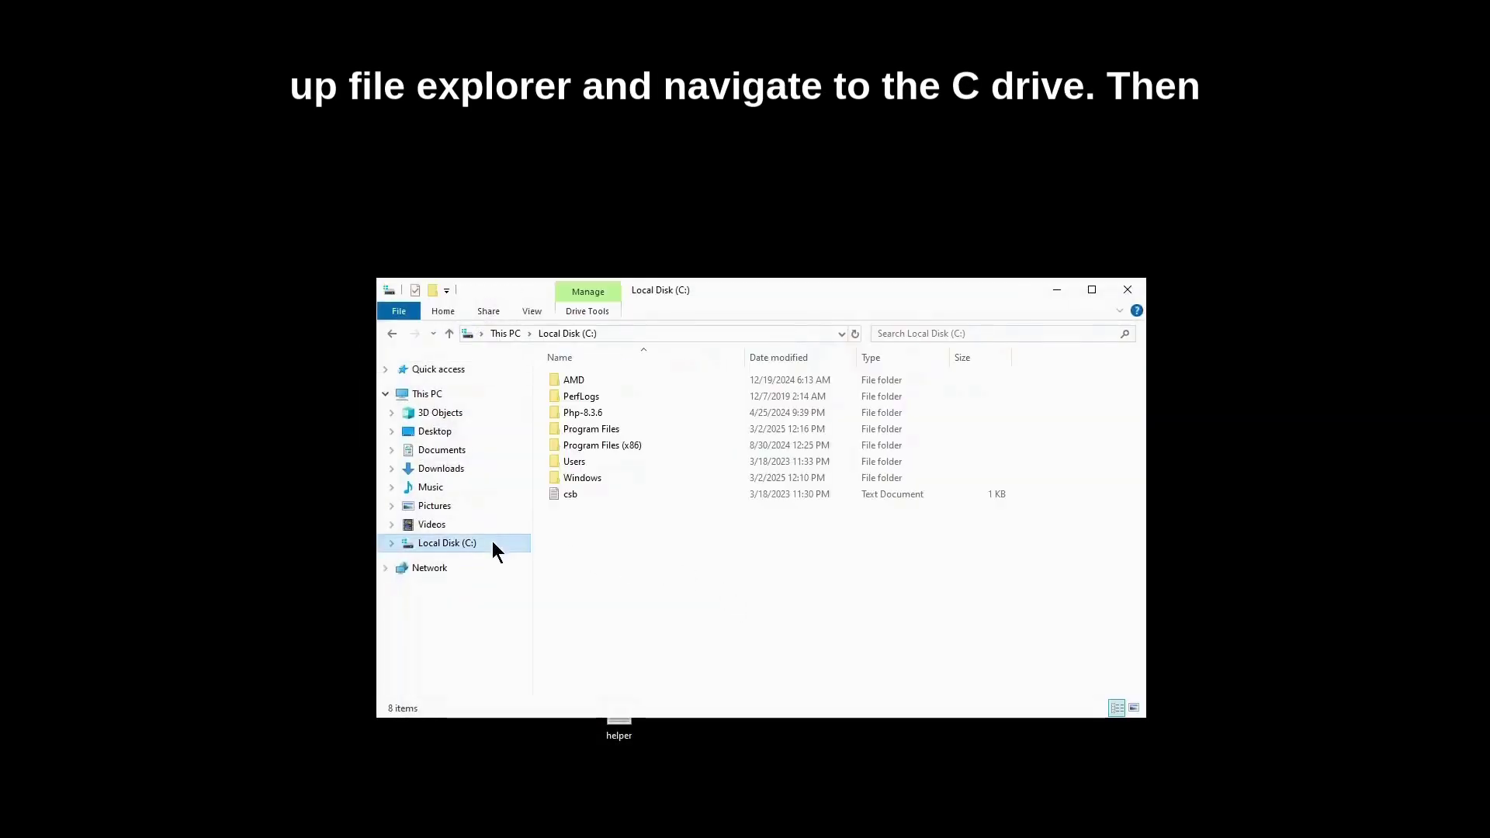
{"action": "double_click", "coordinate": [585, 432]}
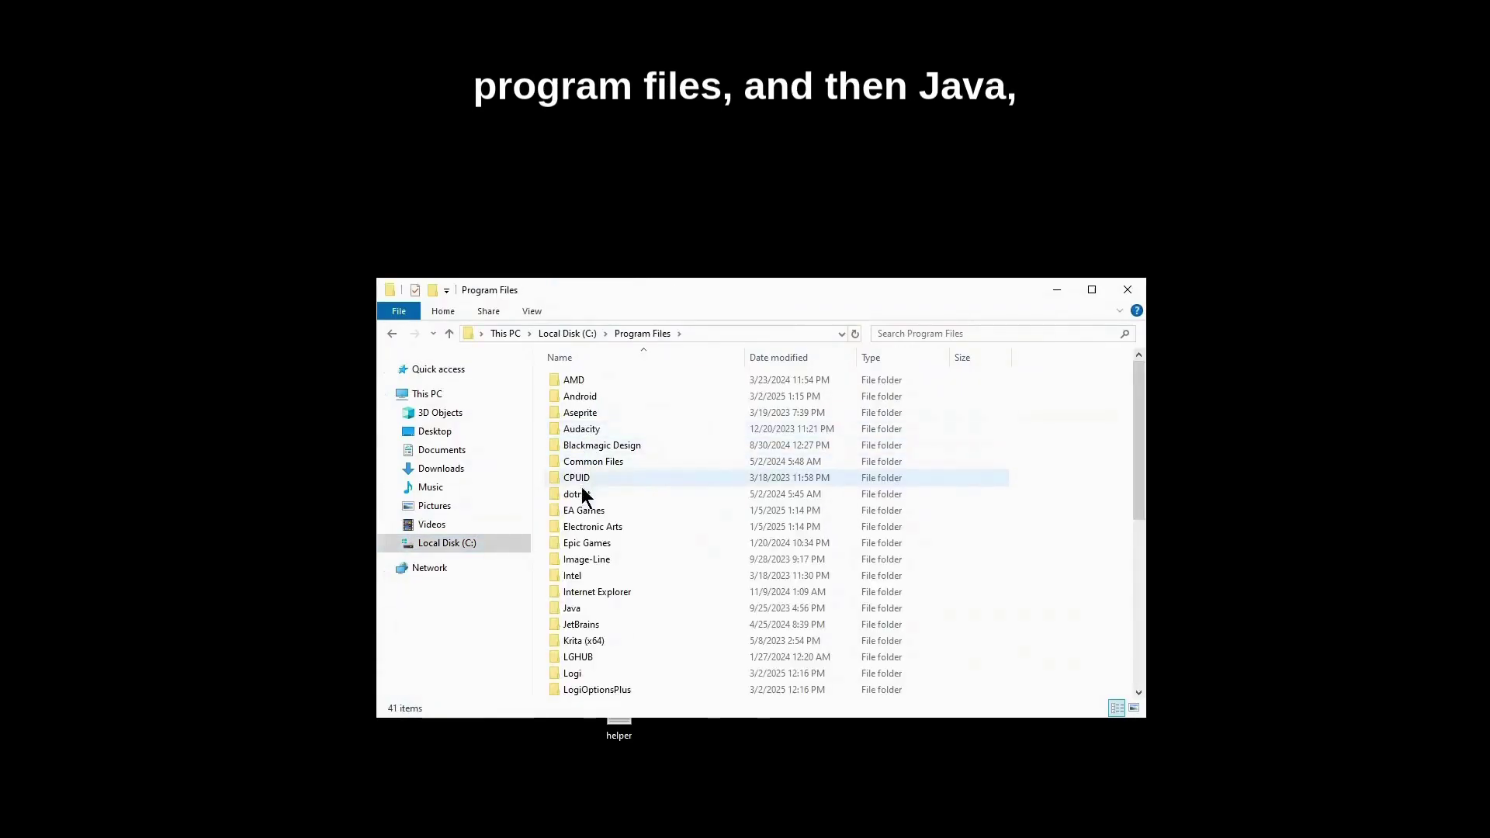
{"action": "double_click", "coordinate": [600, 612]}
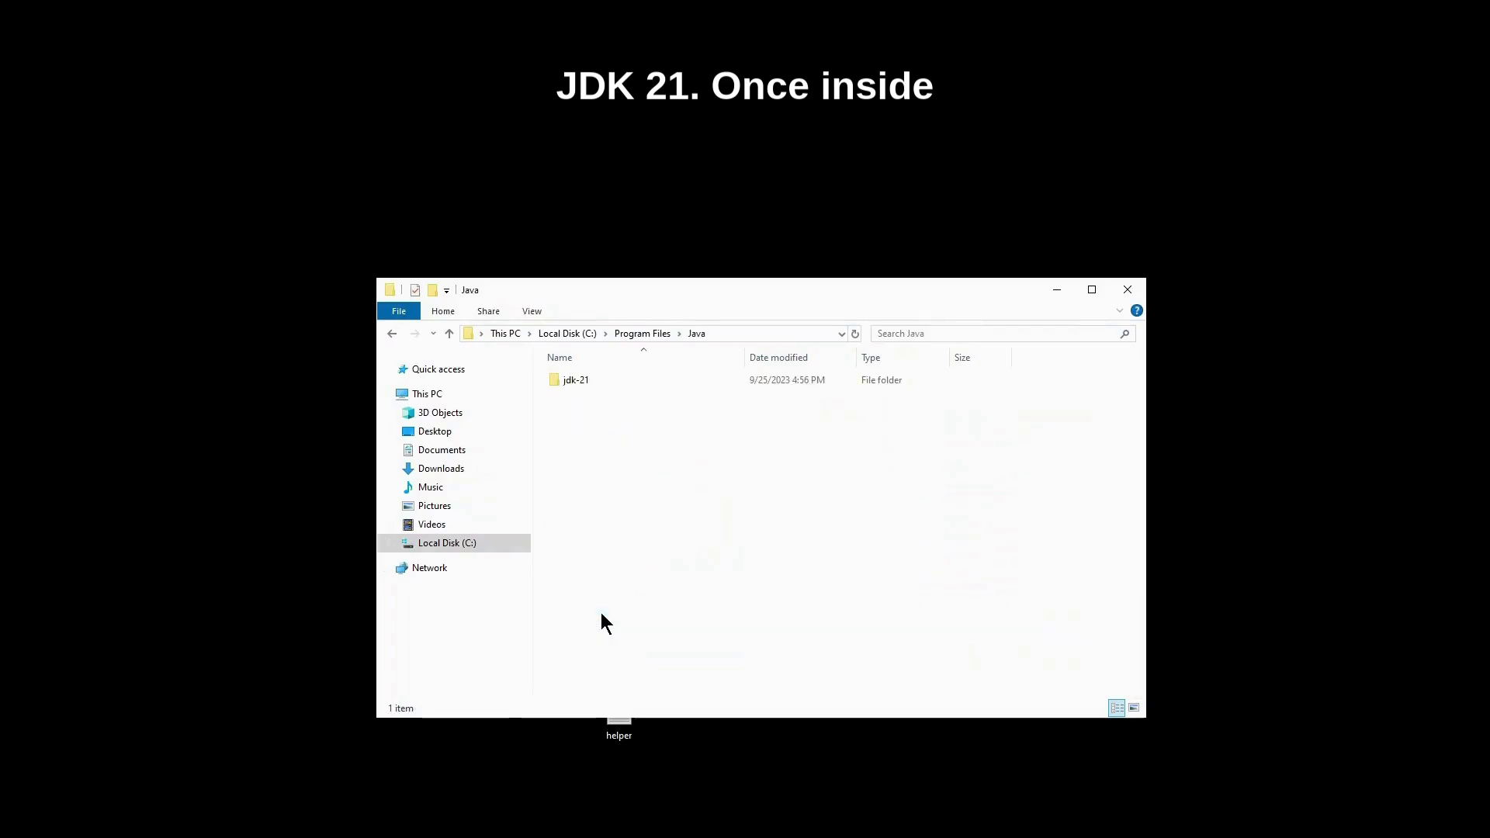
{"action": "double_click", "coordinate": [643, 384]}
{"action": "left_click", "coordinate": [796, 329]}
{"action": "key", "text": "ctrl+c"}
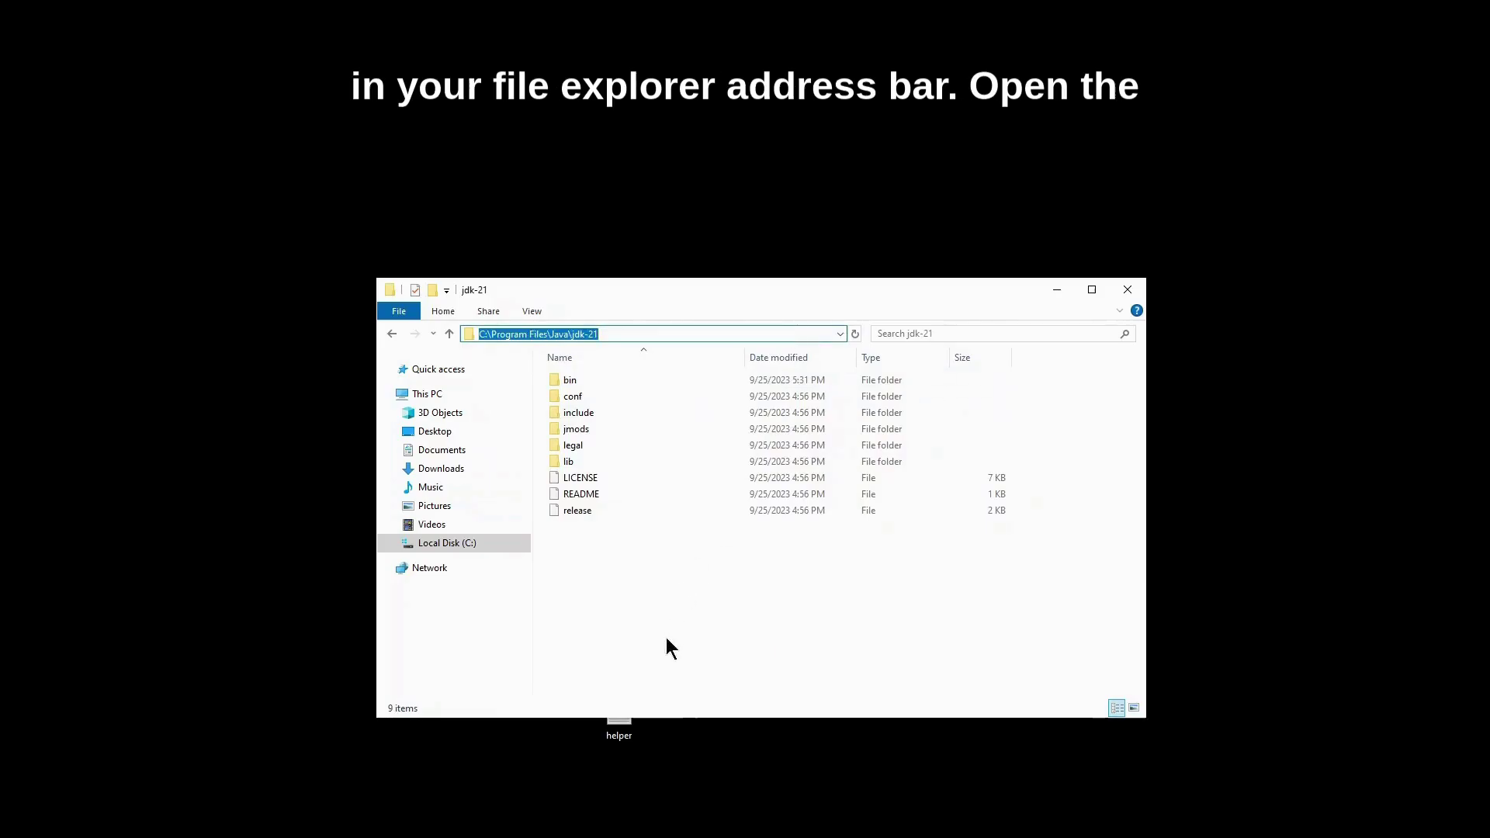
{"action": "left_click", "coordinate": [621, 725]}
{"action": "double_click", "coordinate": [620, 725]}
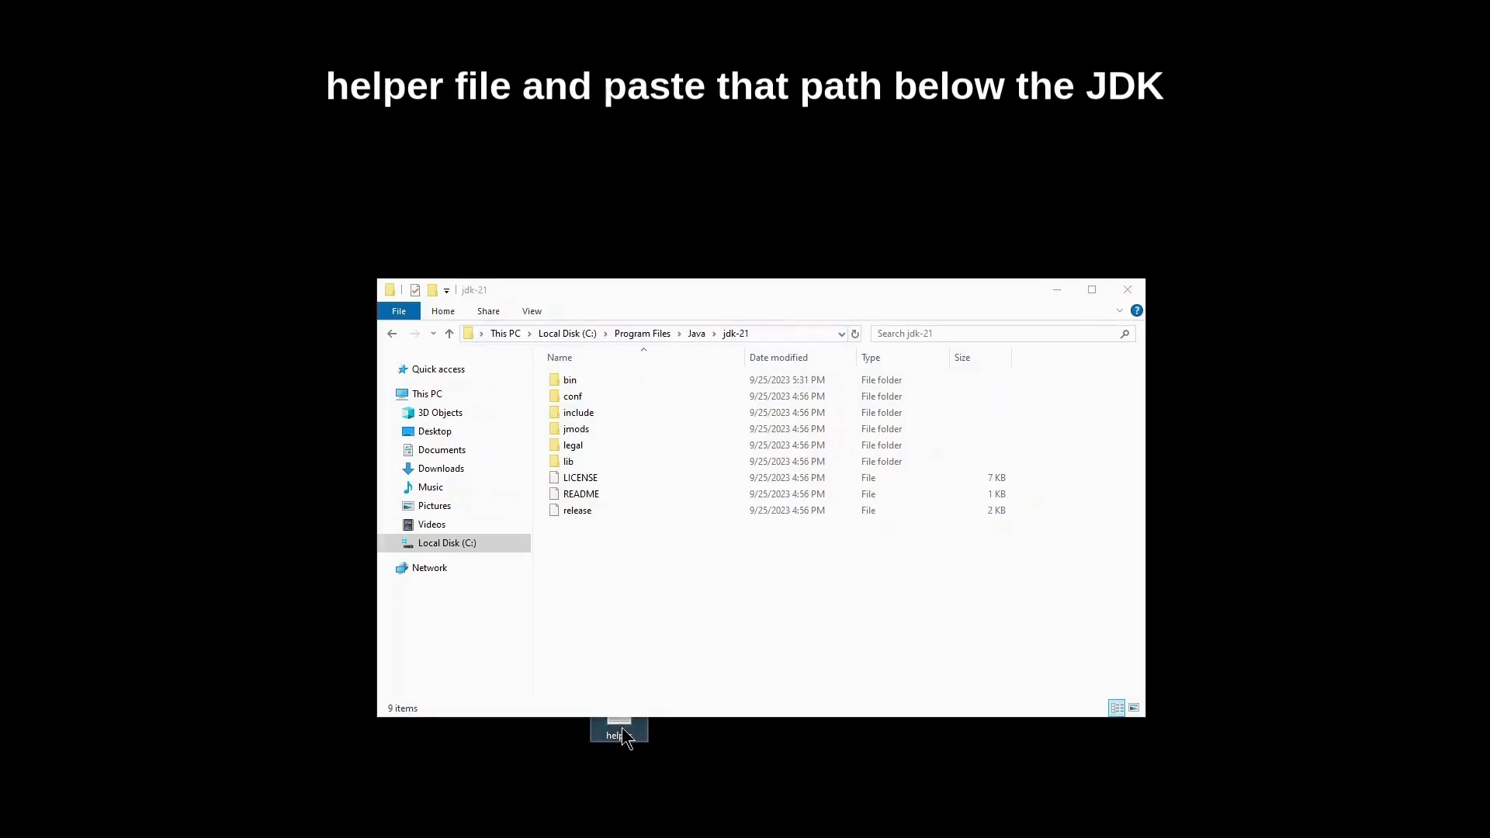
Step: Paste C:\Program Files\Java\jdk-21 on a new line under 'jdk path:' in helper
{"action": "left_click", "coordinate": [553, 212]}
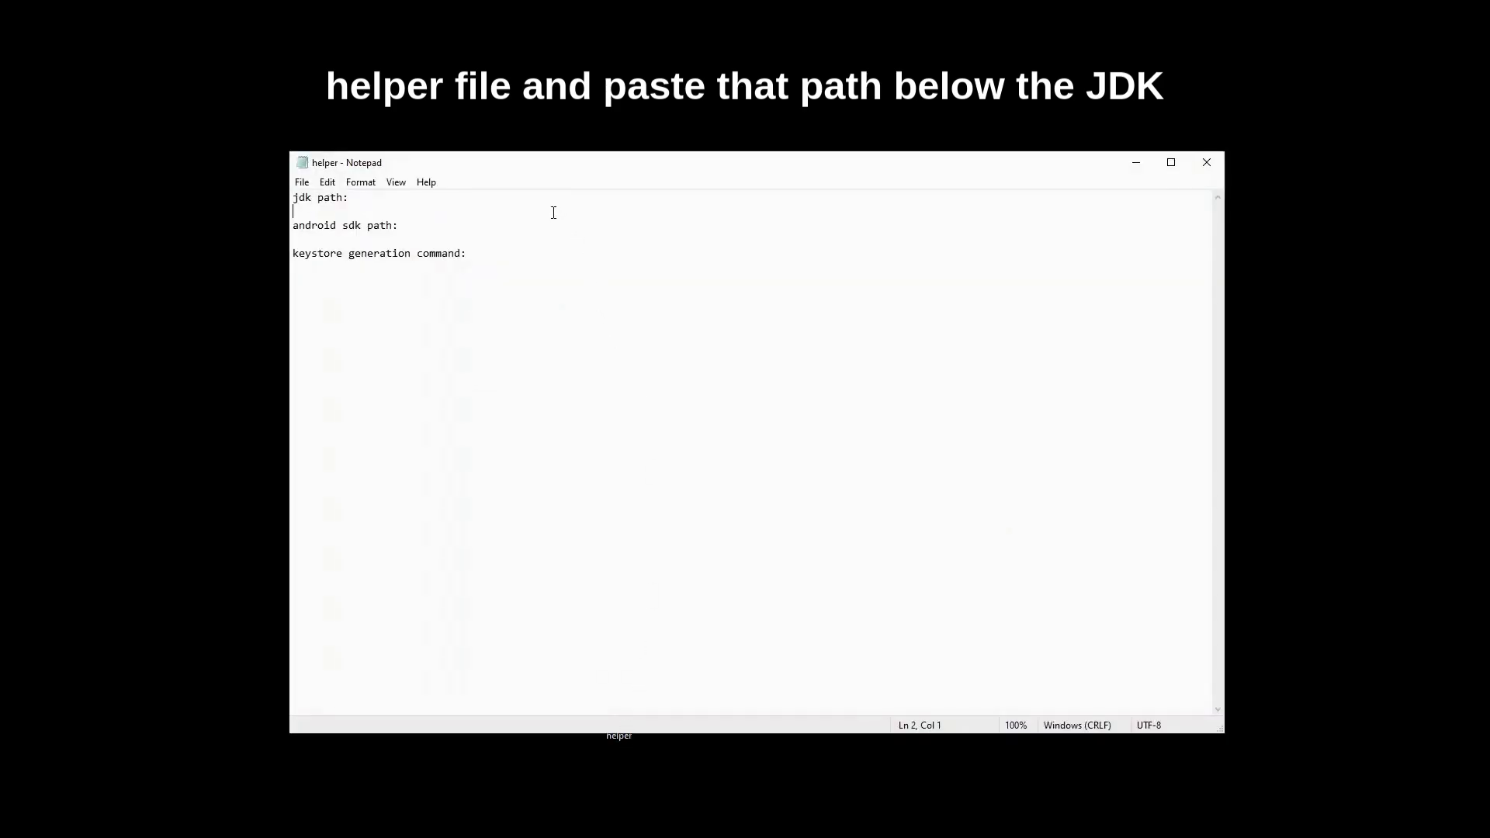
{"action": "key", "text": "Return"}
{"action": "key", "text": "Up"}
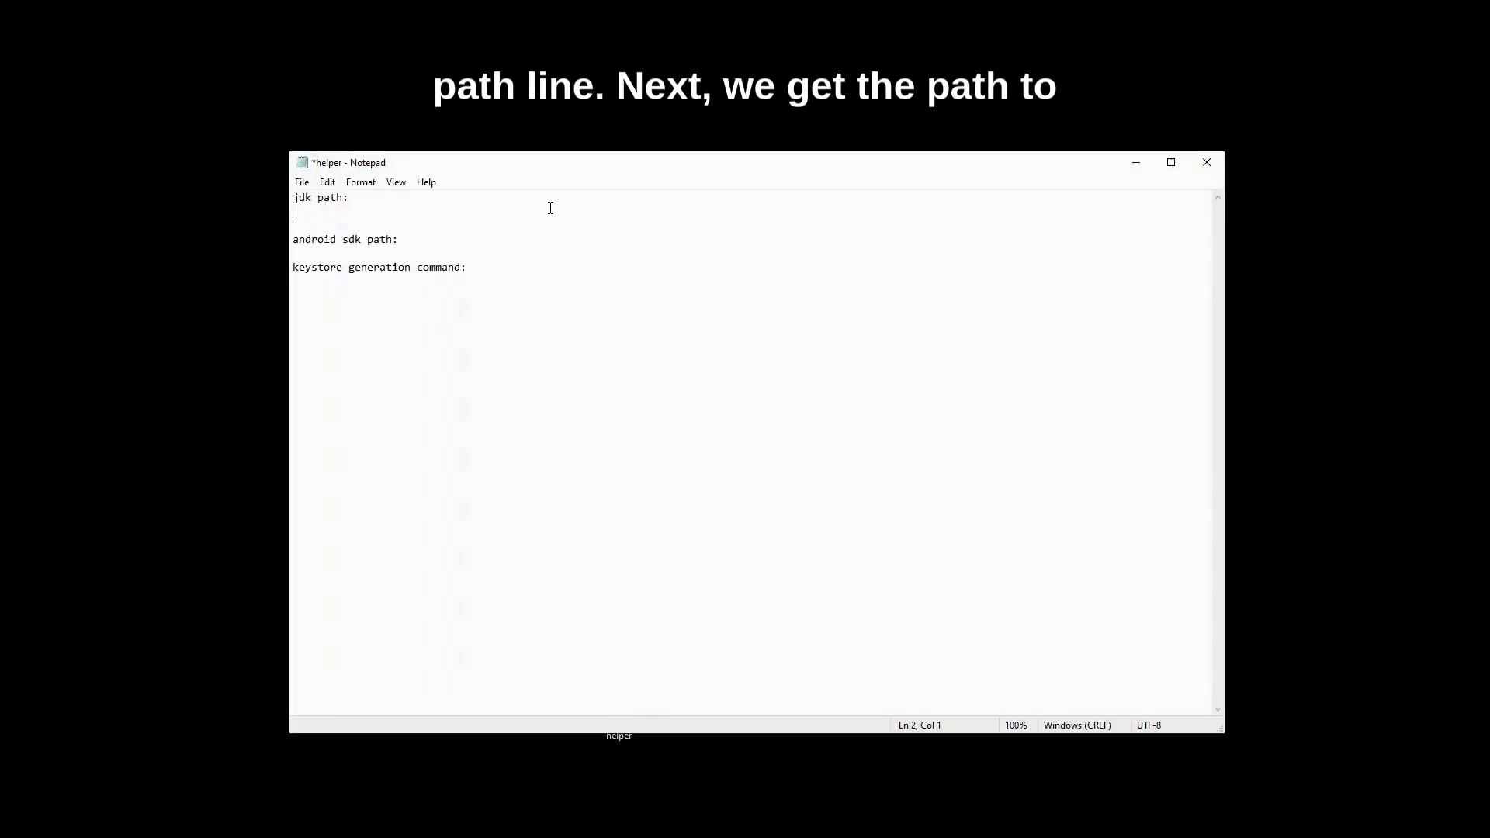
{"action": "key", "text": "ctrl+v"}
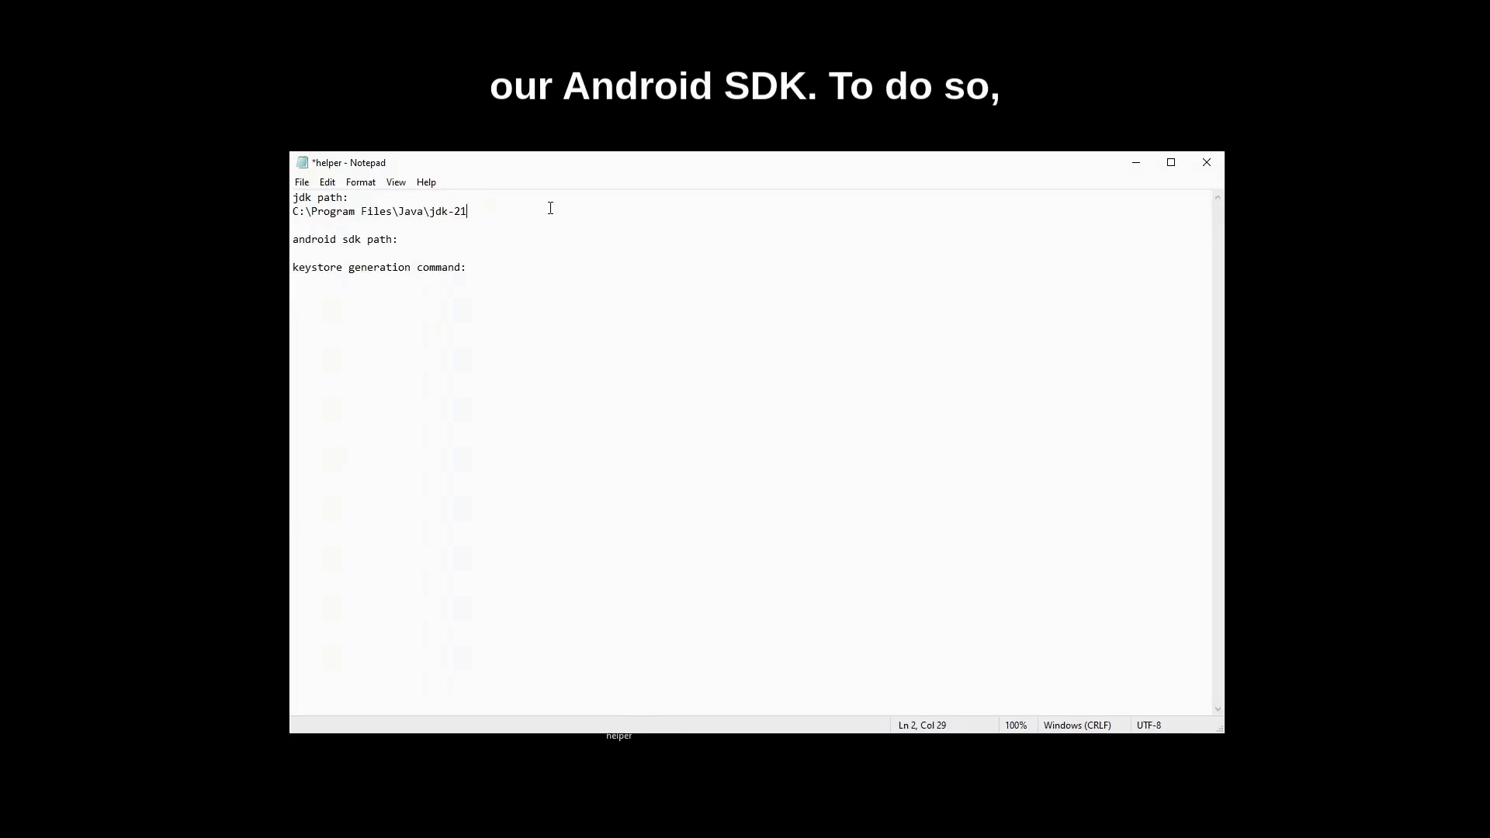
{"action": "key", "text": "super"}
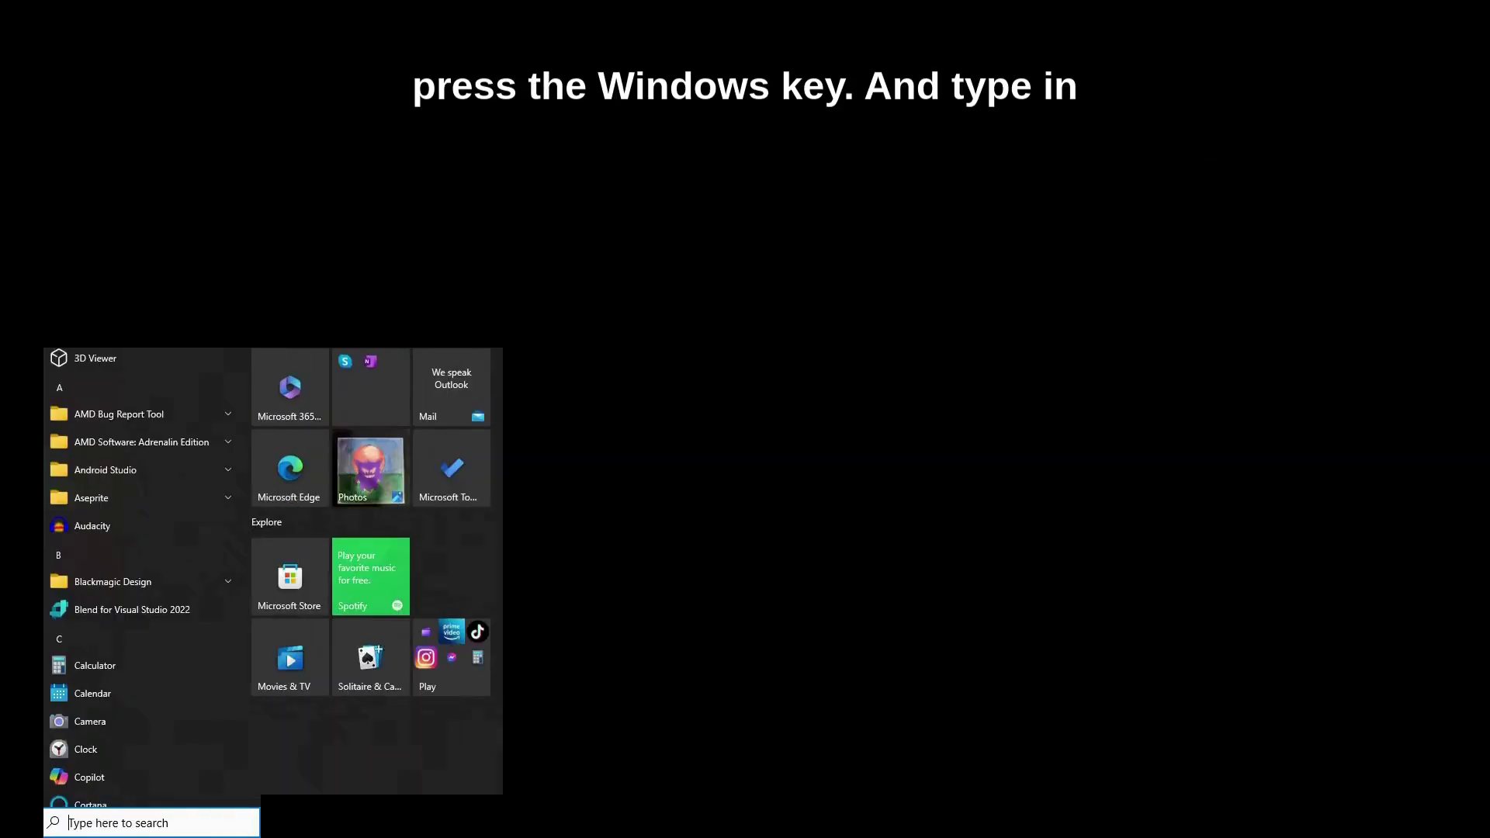
Step: Go from %appdata% up to AppData\Local\Android\Sdk and copy the Sdk folder path
{"action": "type", "text": "%appdata"}
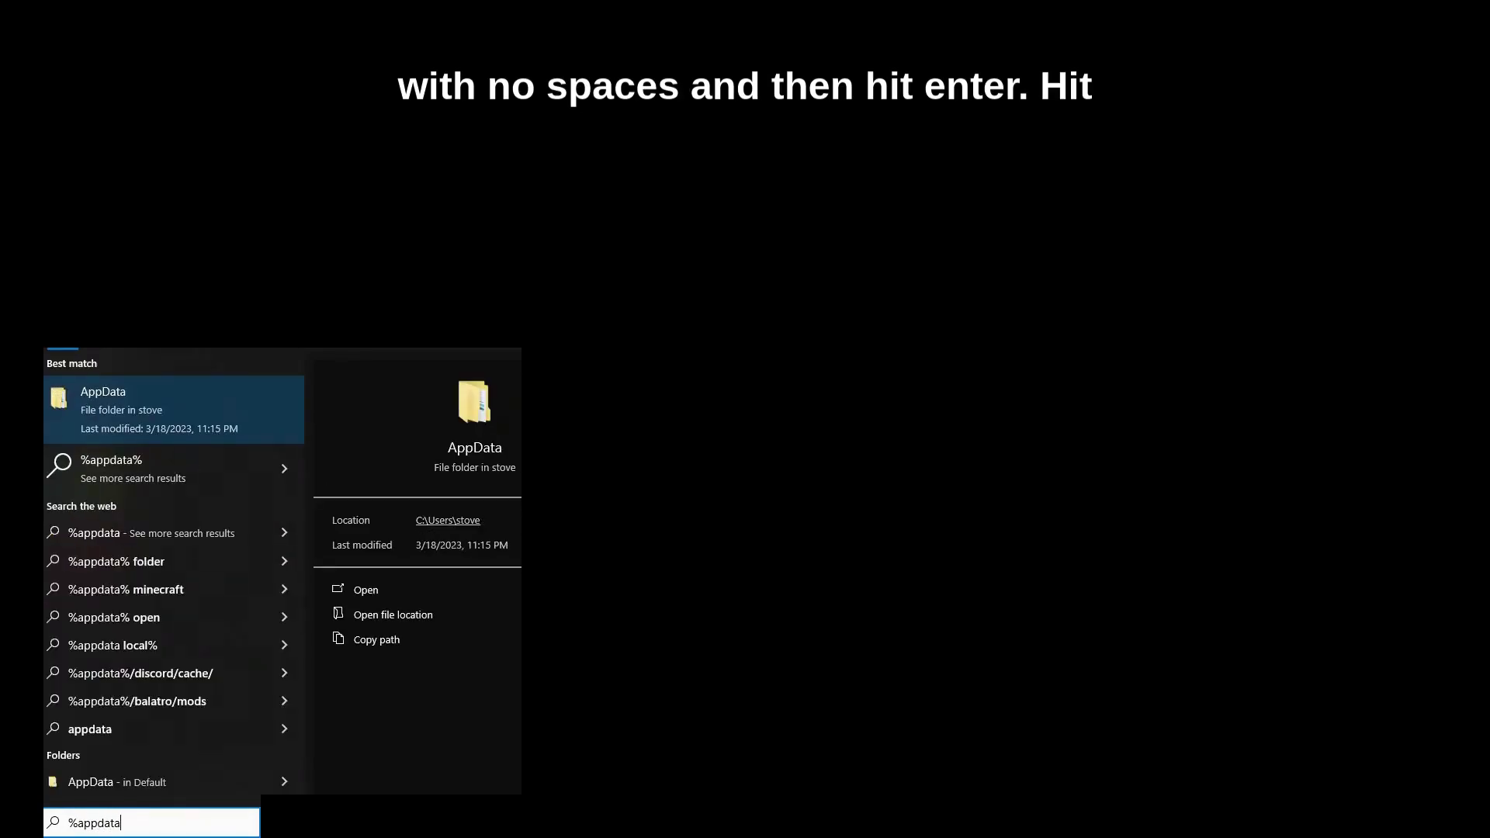
{"action": "type", "text": "%"}
{"action": "key", "text": "Return"}
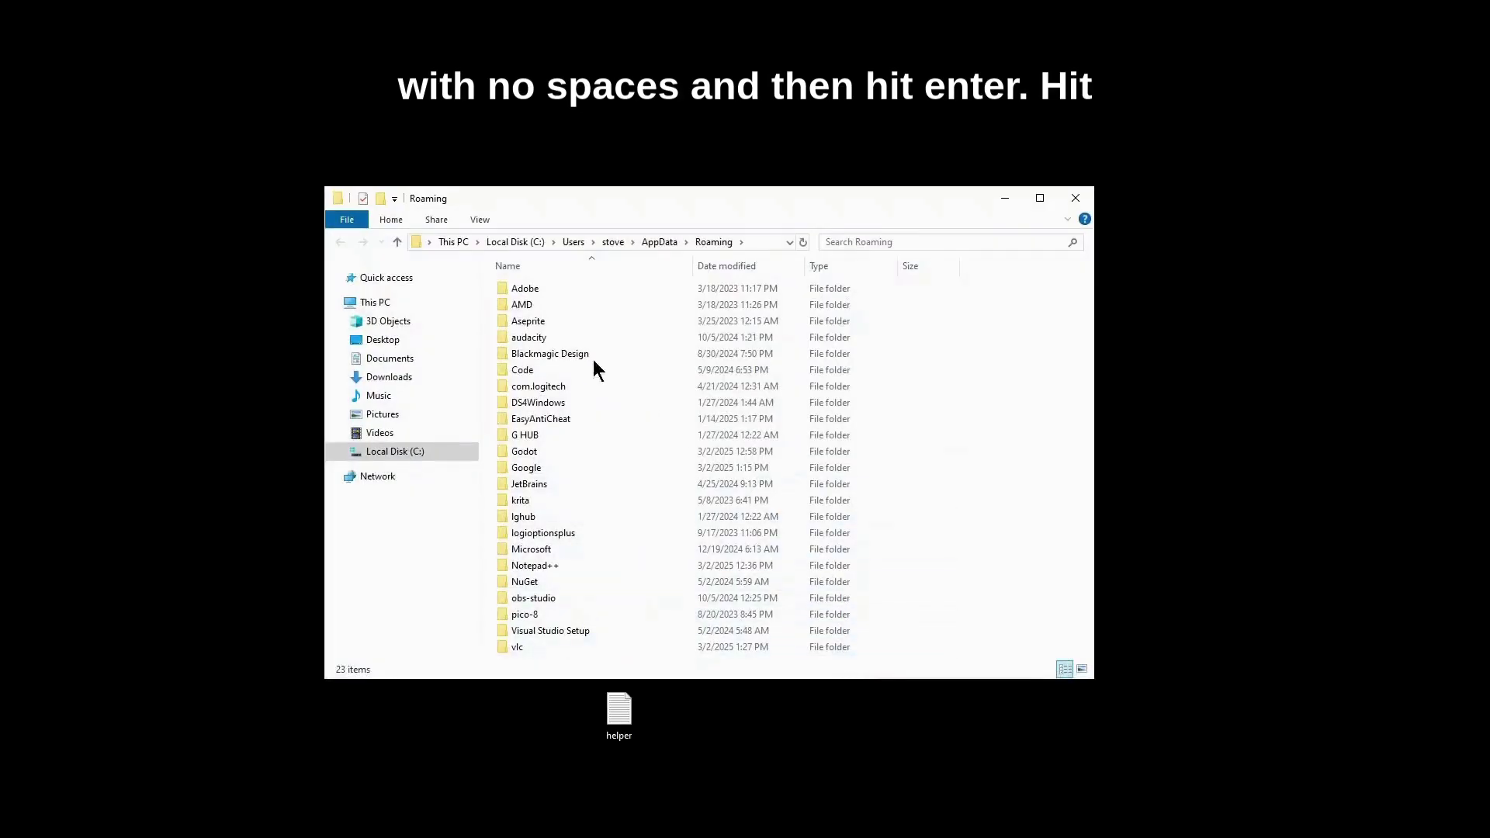
{"action": "left_click", "coordinate": [397, 241]}
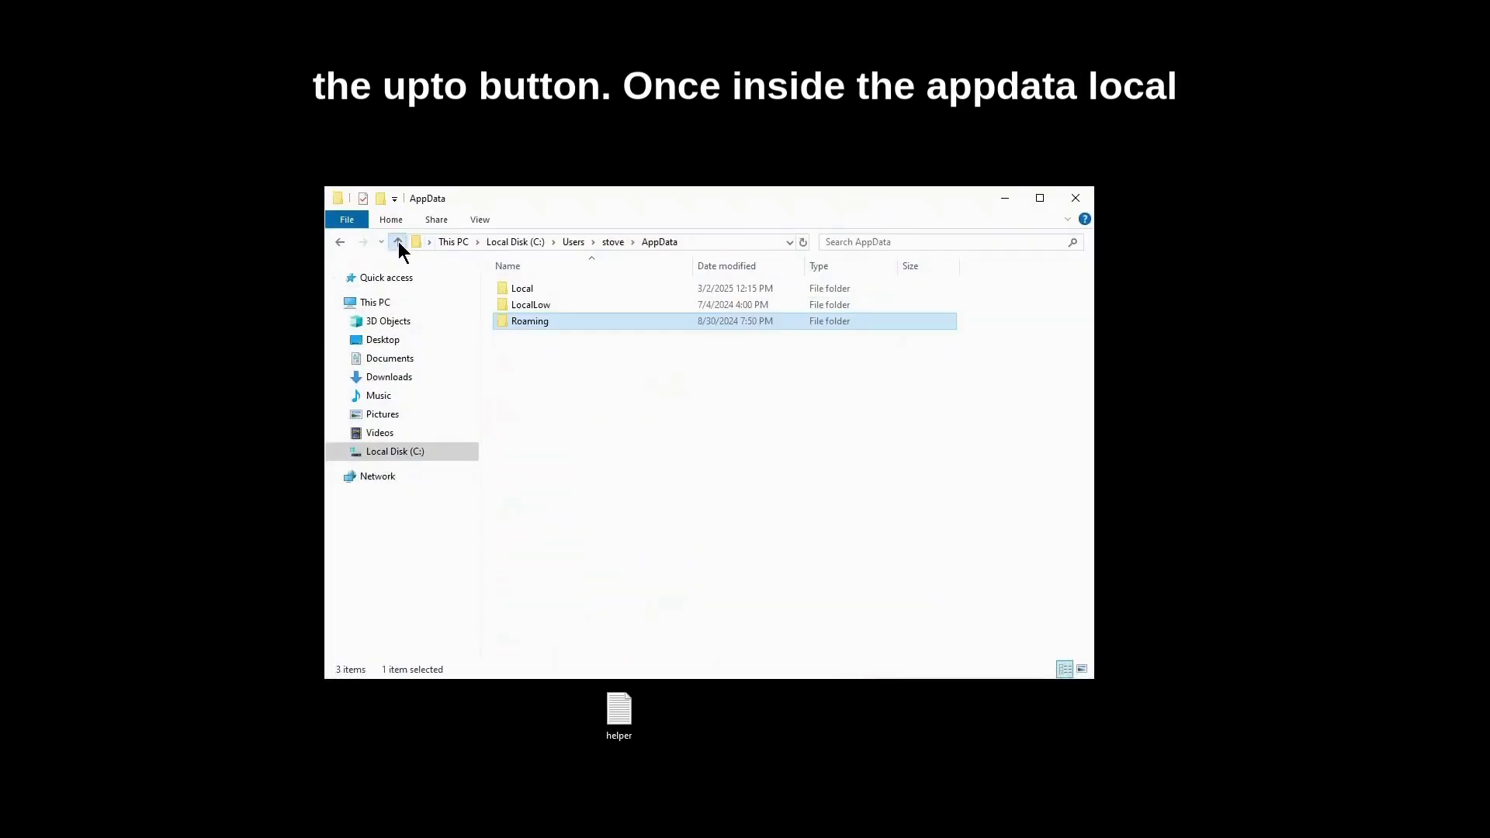
{"action": "double_click", "coordinate": [548, 287]}
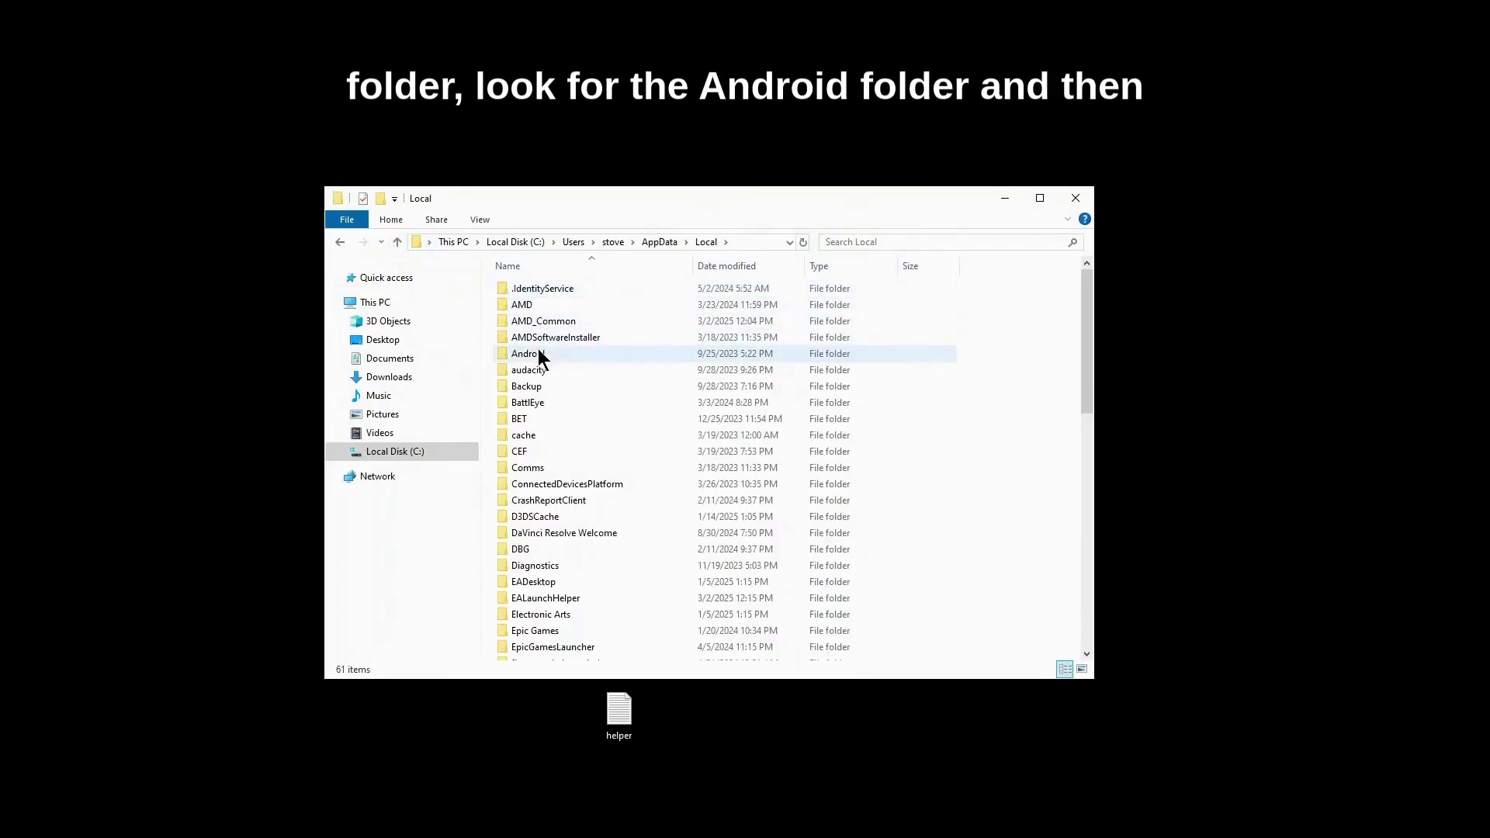
{"action": "double_click", "coordinate": [539, 352]}
{"action": "left_click", "coordinate": [581, 287]}
{"action": "double_click", "coordinate": [583, 288]}
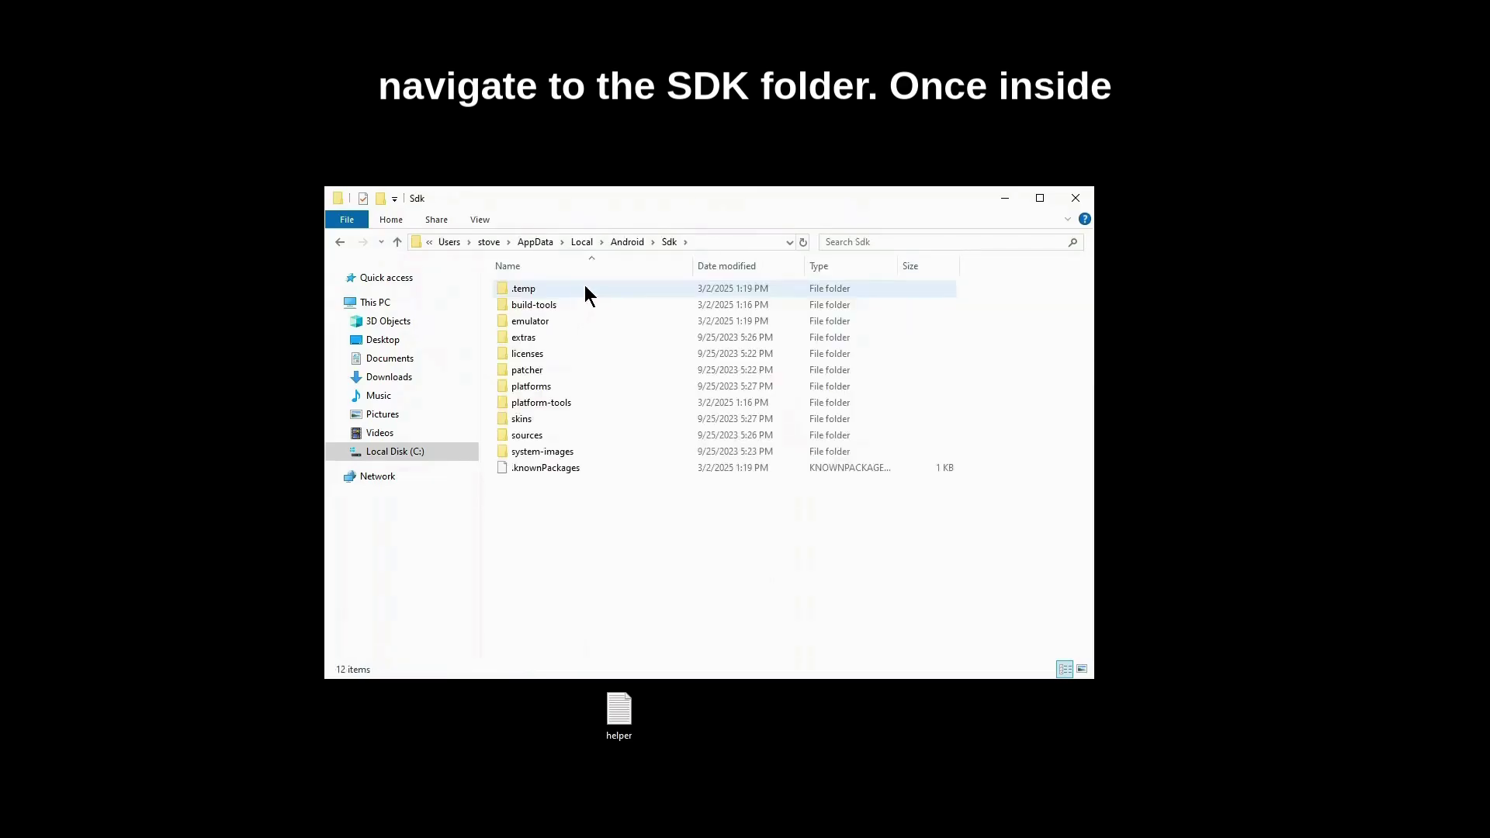
{"action": "left_click", "coordinate": [745, 239]}
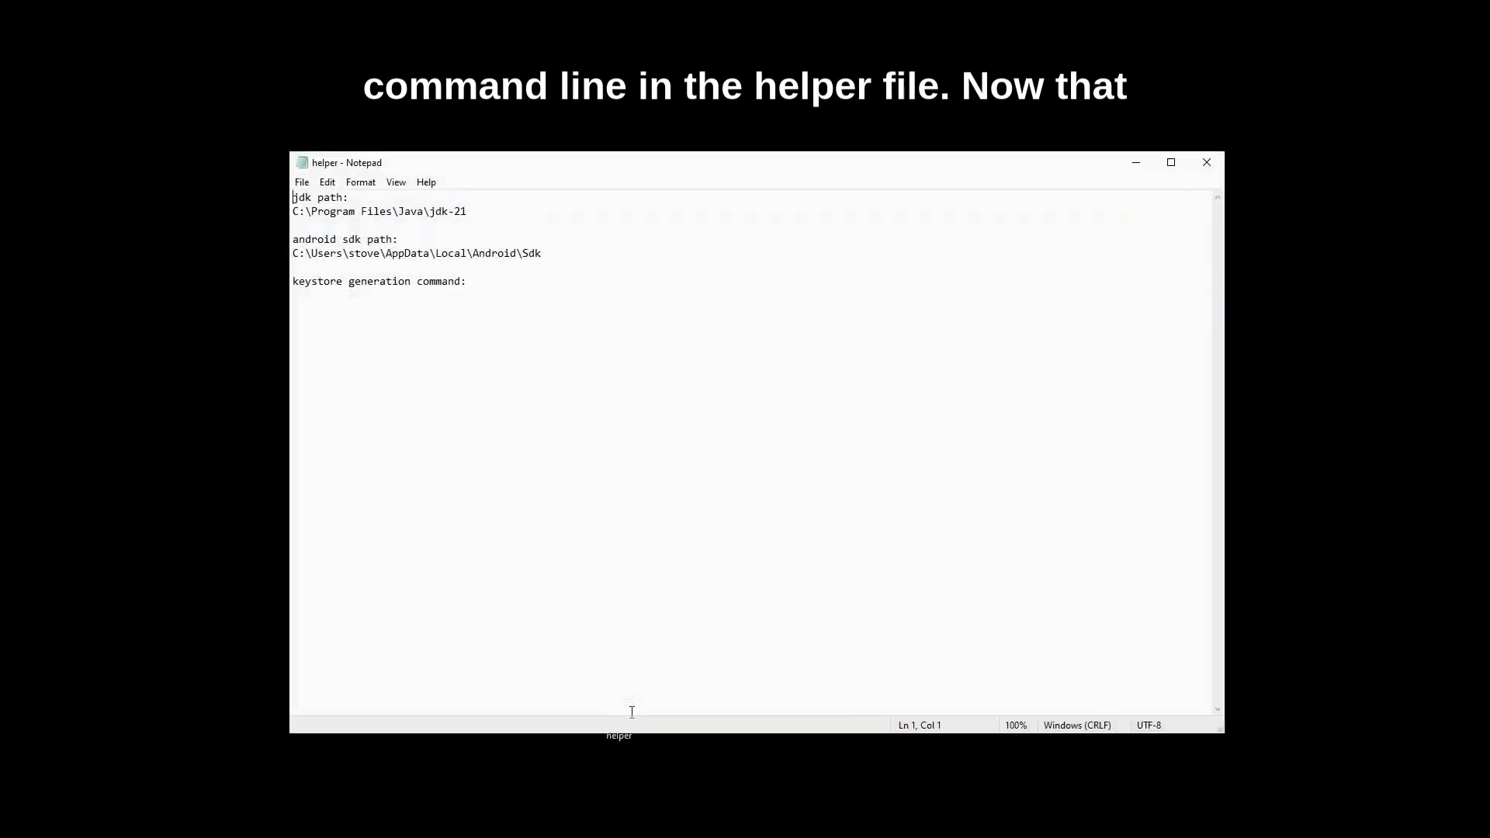
Step: Paste the keytool -genkey debug.keystore command under 'keystore generation command:' and save helper
{"action": "left_click", "coordinate": [404, 300]}
{"action": "type", "text": "keytool -genkey -v -keystore debug.keystore -storepass android -alias androiddebugkey -keypass android -keyalg RSA -keysize 2048 -validity 10000 -dname \"C=US, O=Android, CN=Android Debug\""}
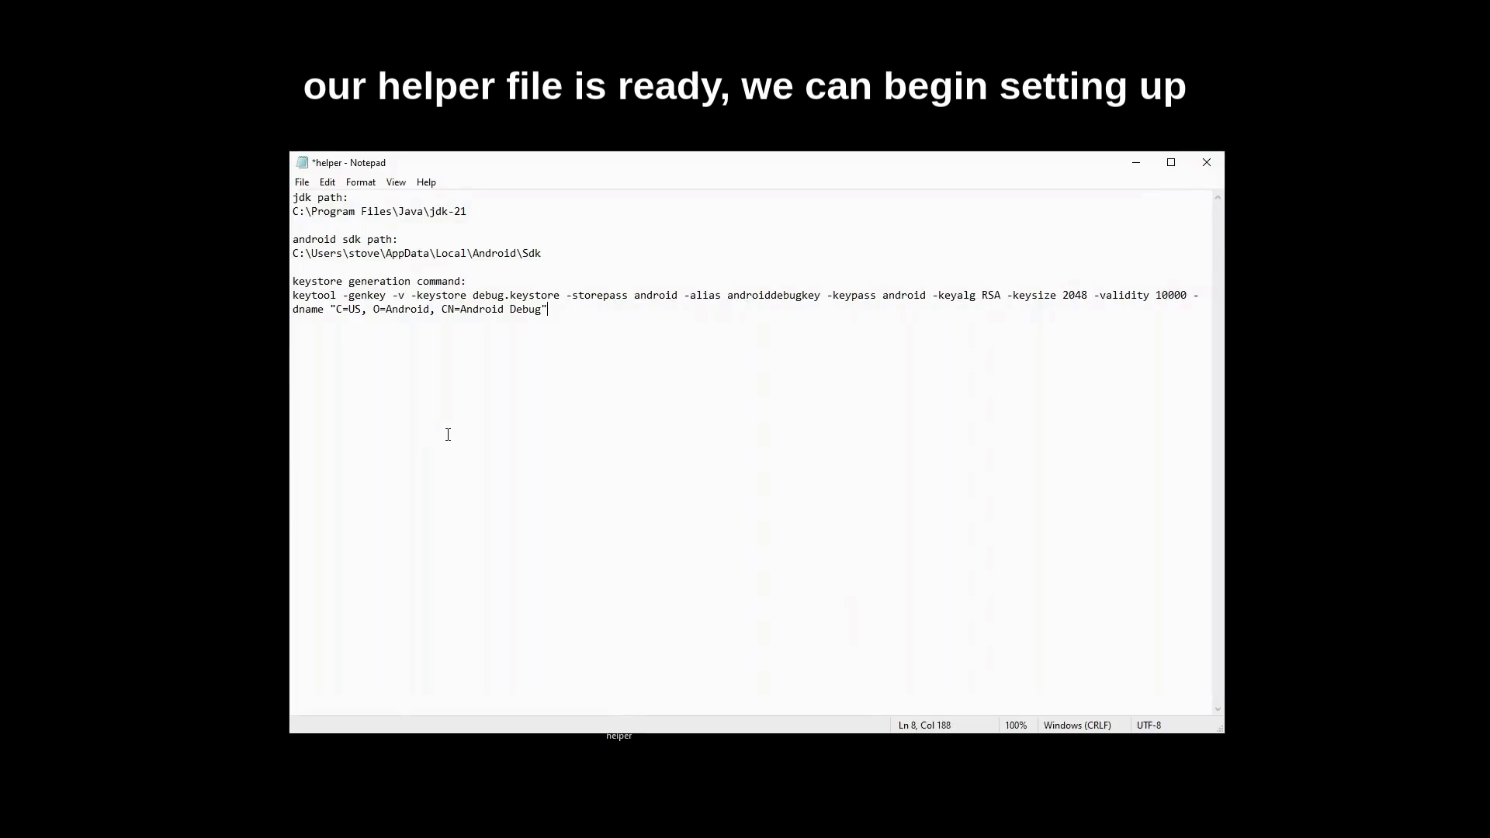
{"action": "key", "text": "ctrl+s"}
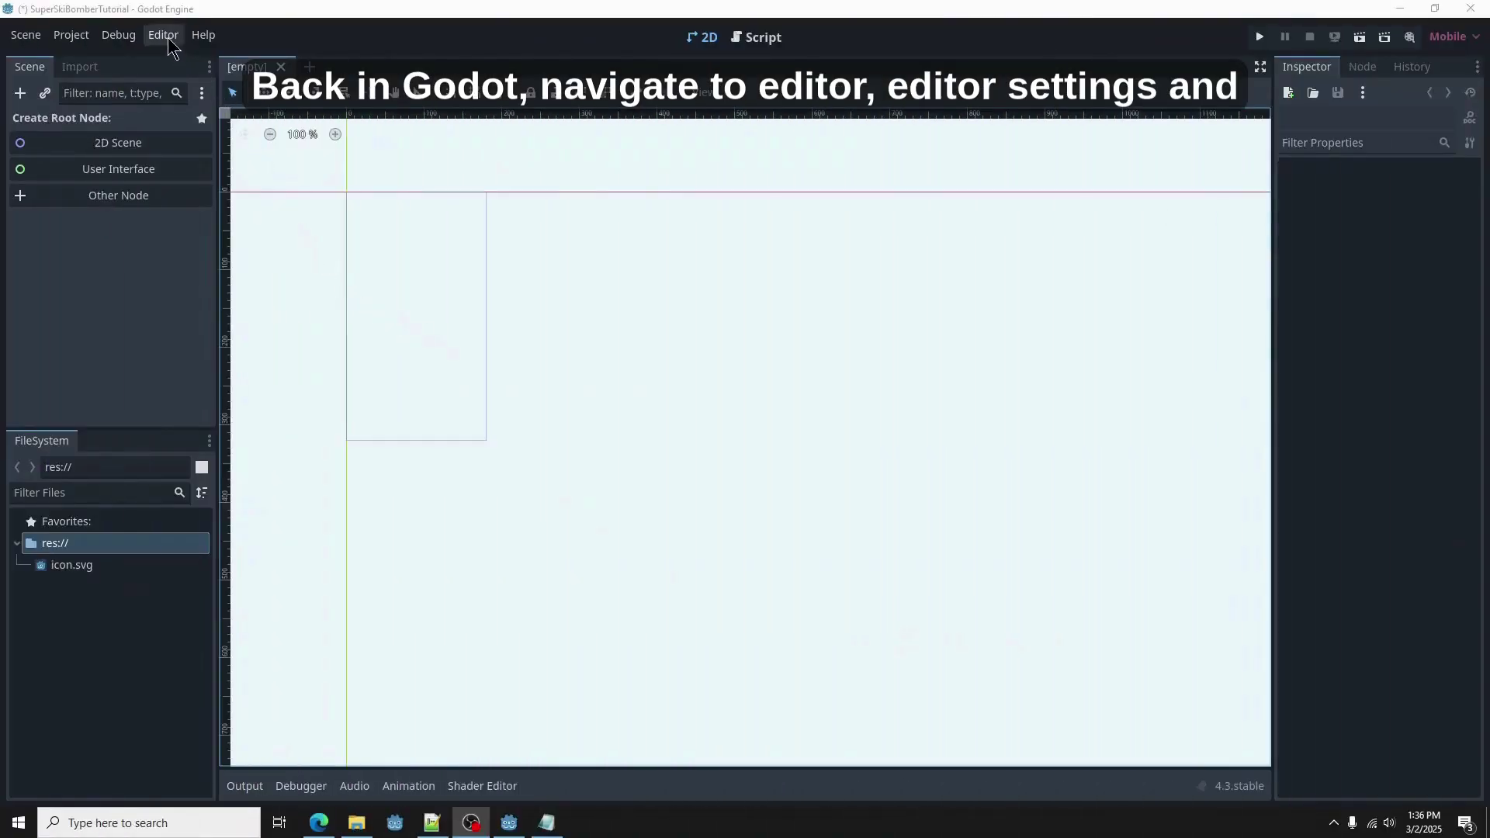
Step: In Editor Settings, set Java SDK Path to C:\Program Files\Java\jdk-21 from the helper notes
{"action": "left_click", "coordinate": [163, 35]}
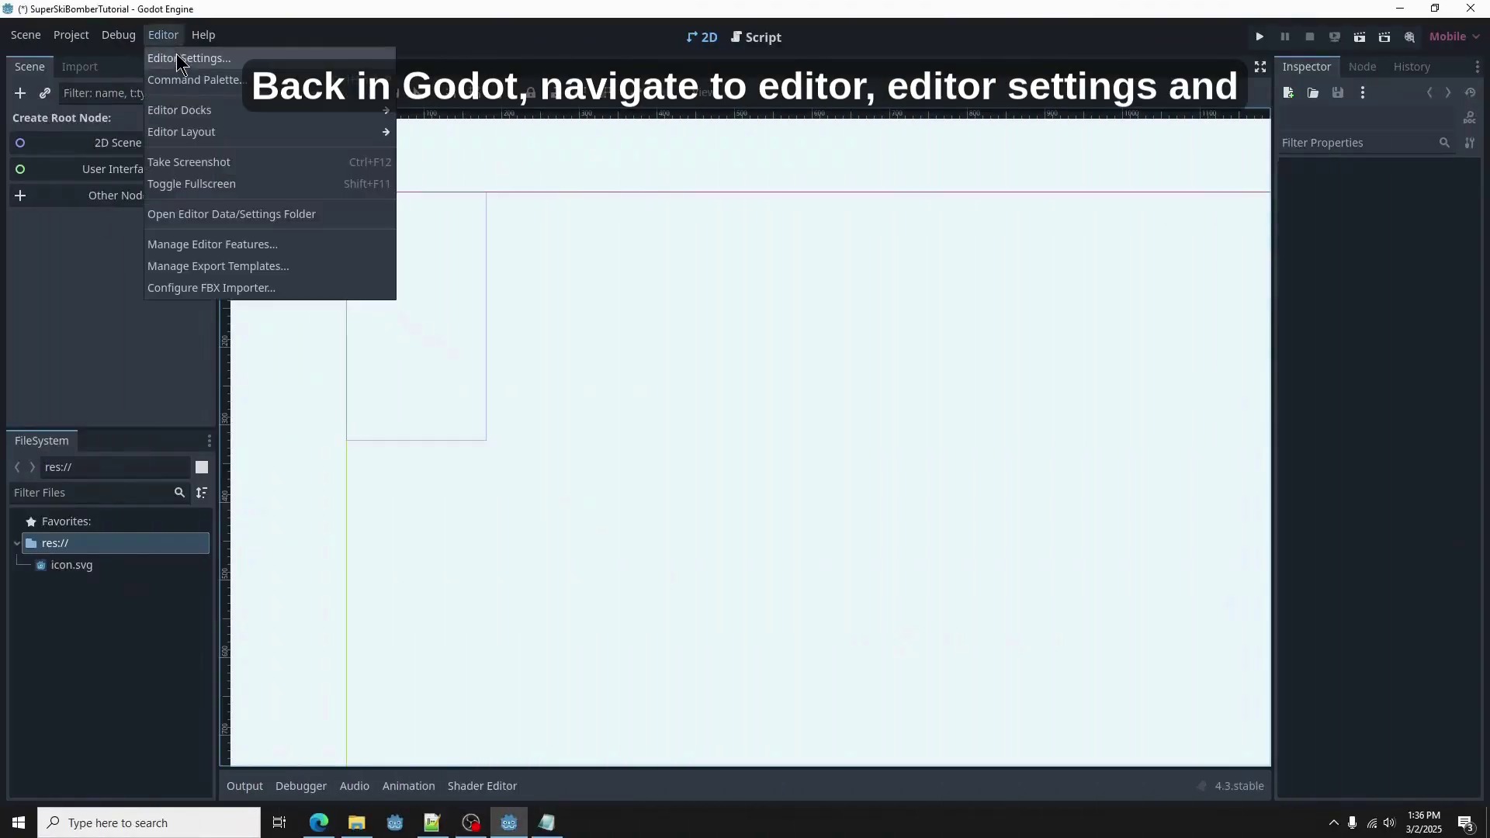
{"action": "left_click", "coordinate": [190, 57]}
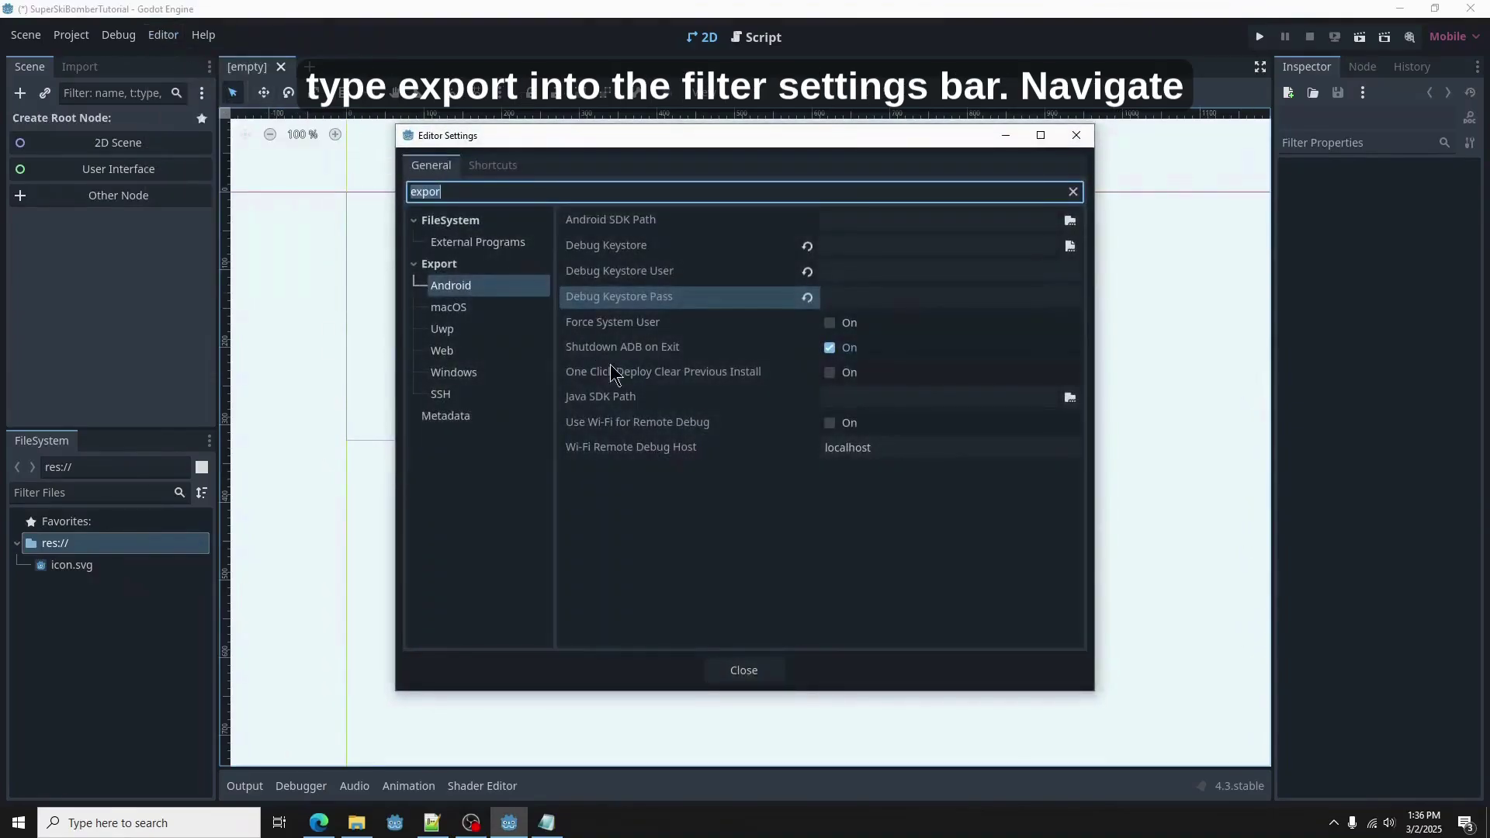
{"action": "left_click", "coordinate": [547, 821]}
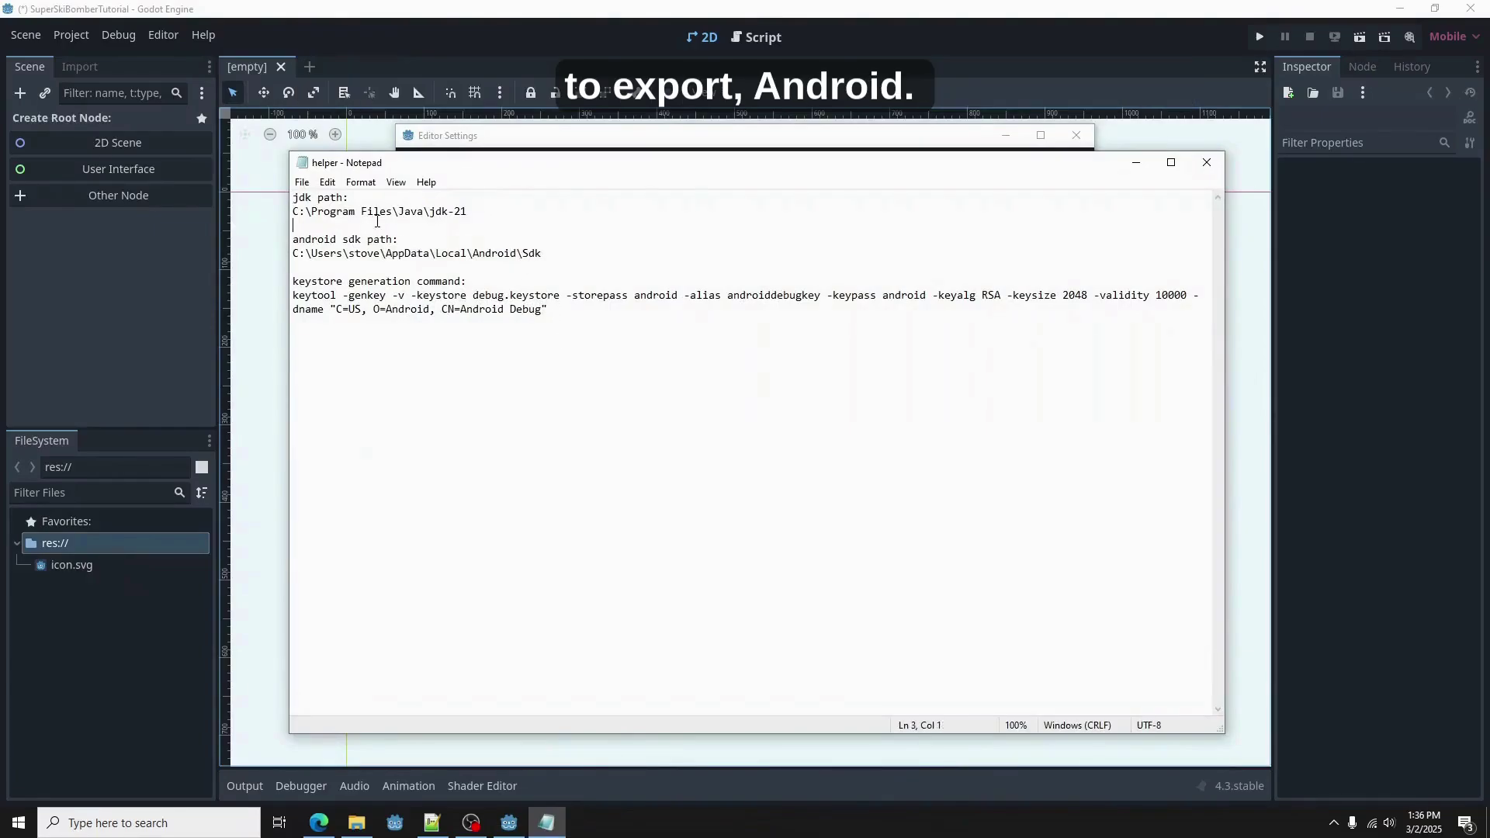
{"action": "left_click_drag", "start_coordinate": [481, 210], "coordinate": [288, 216]}
{"action": "key", "text": "ctrl+c"}
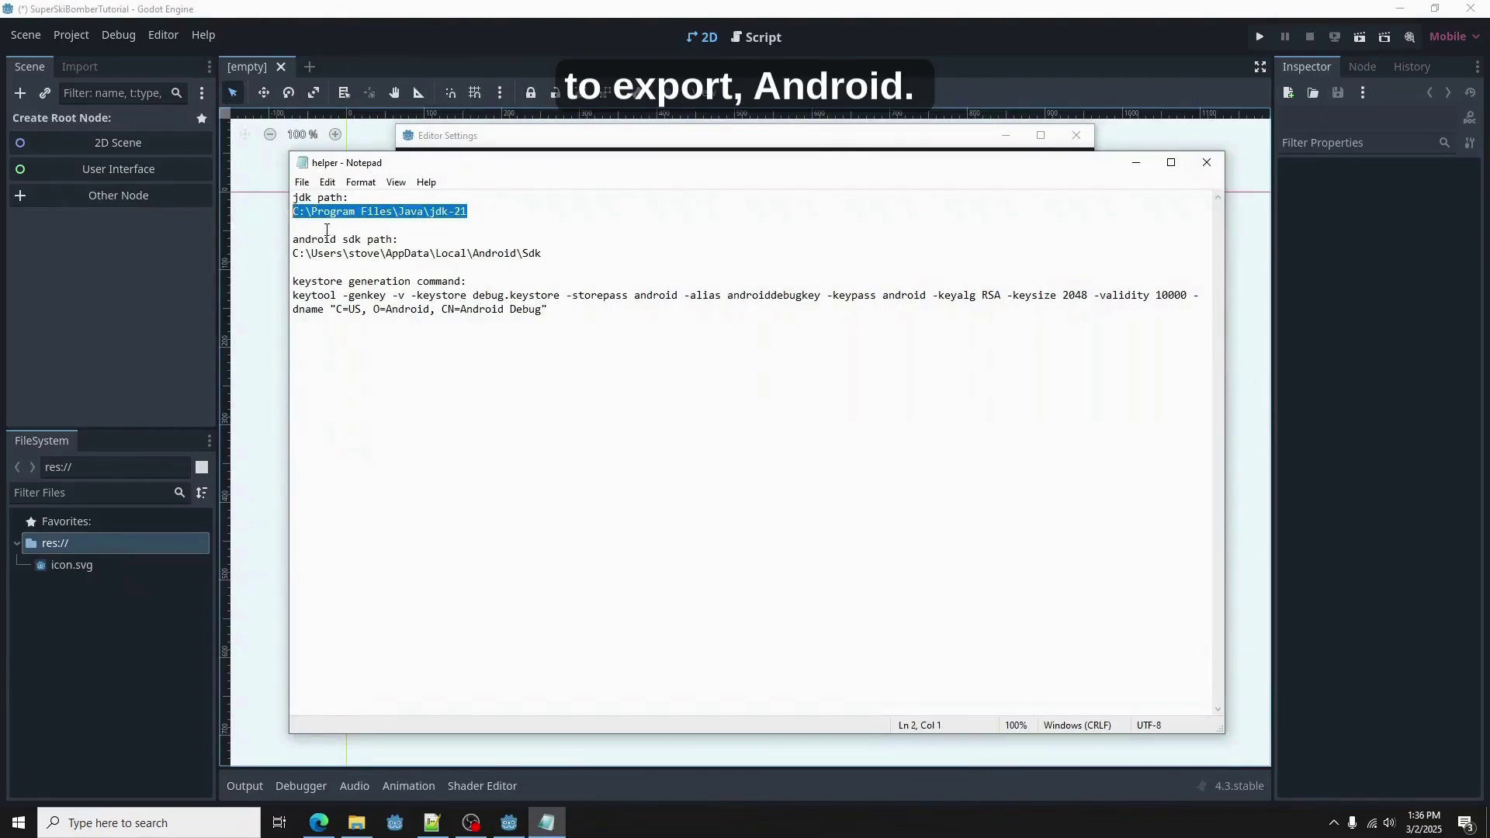
{"action": "left_click", "coordinate": [1136, 162]}
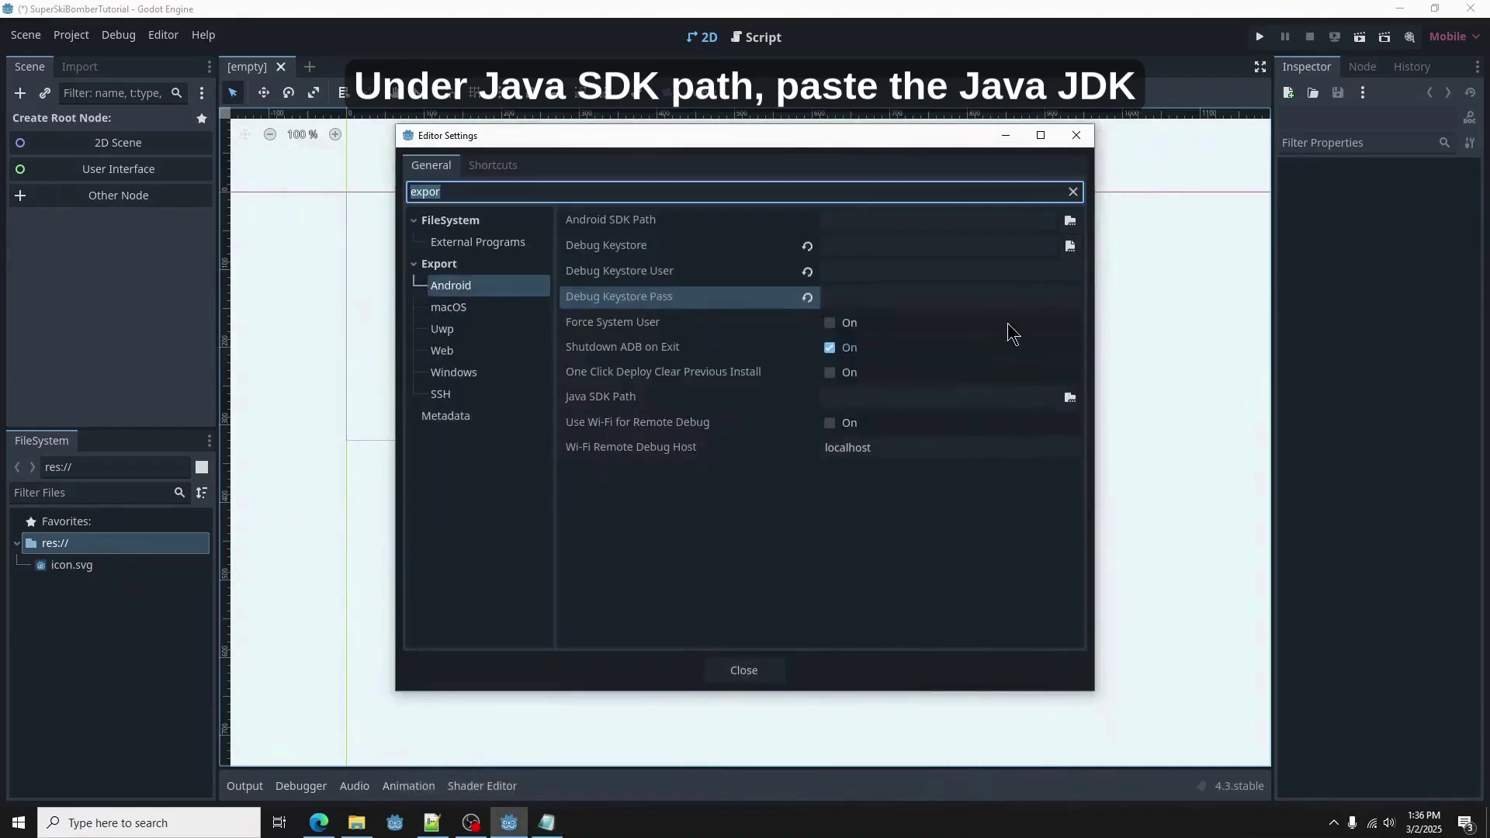
{"action": "left_click", "coordinate": [929, 401]}
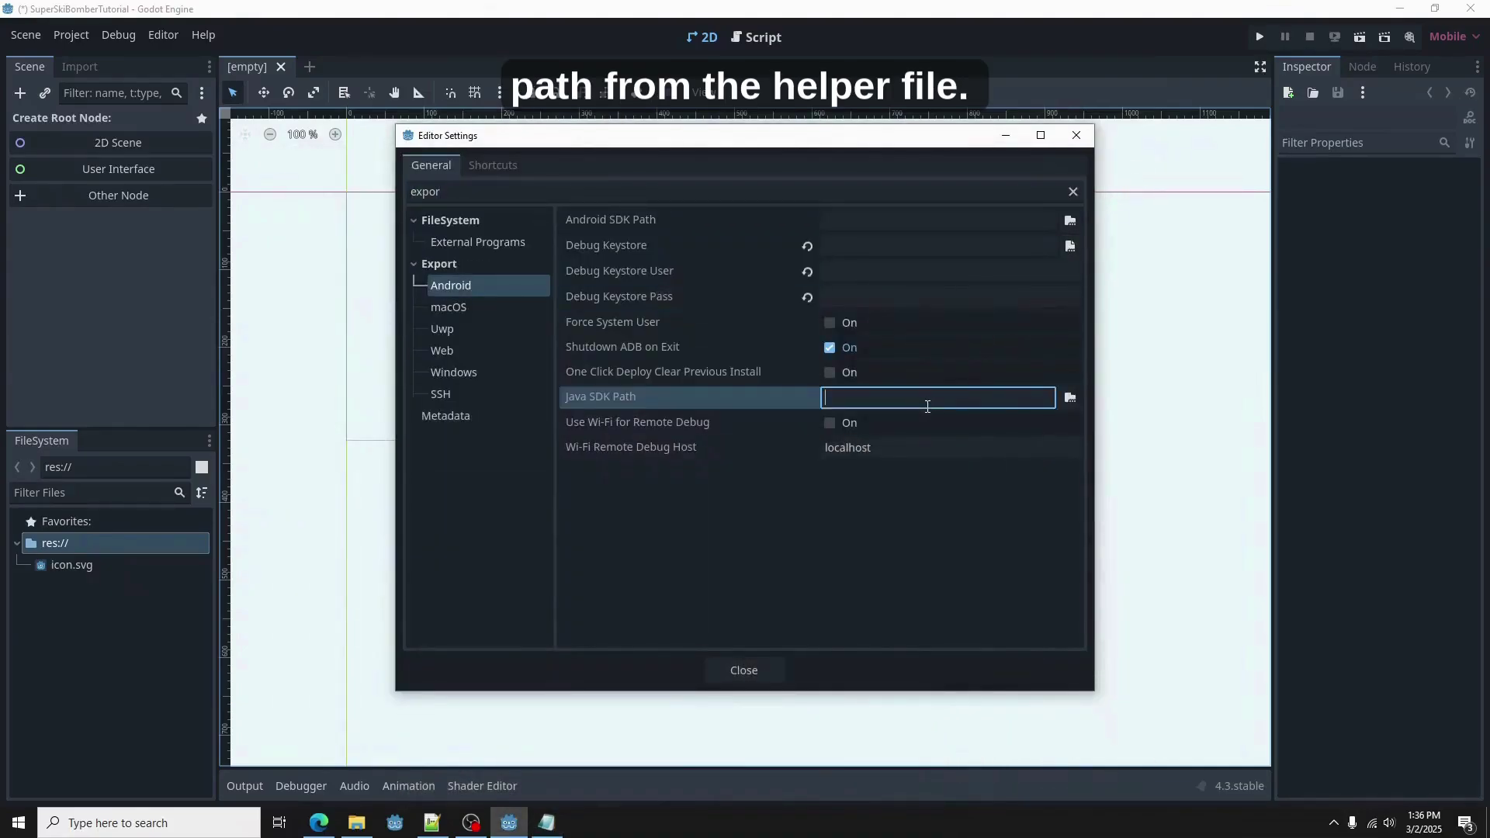
{"action": "key", "text": "ctrl+v"}
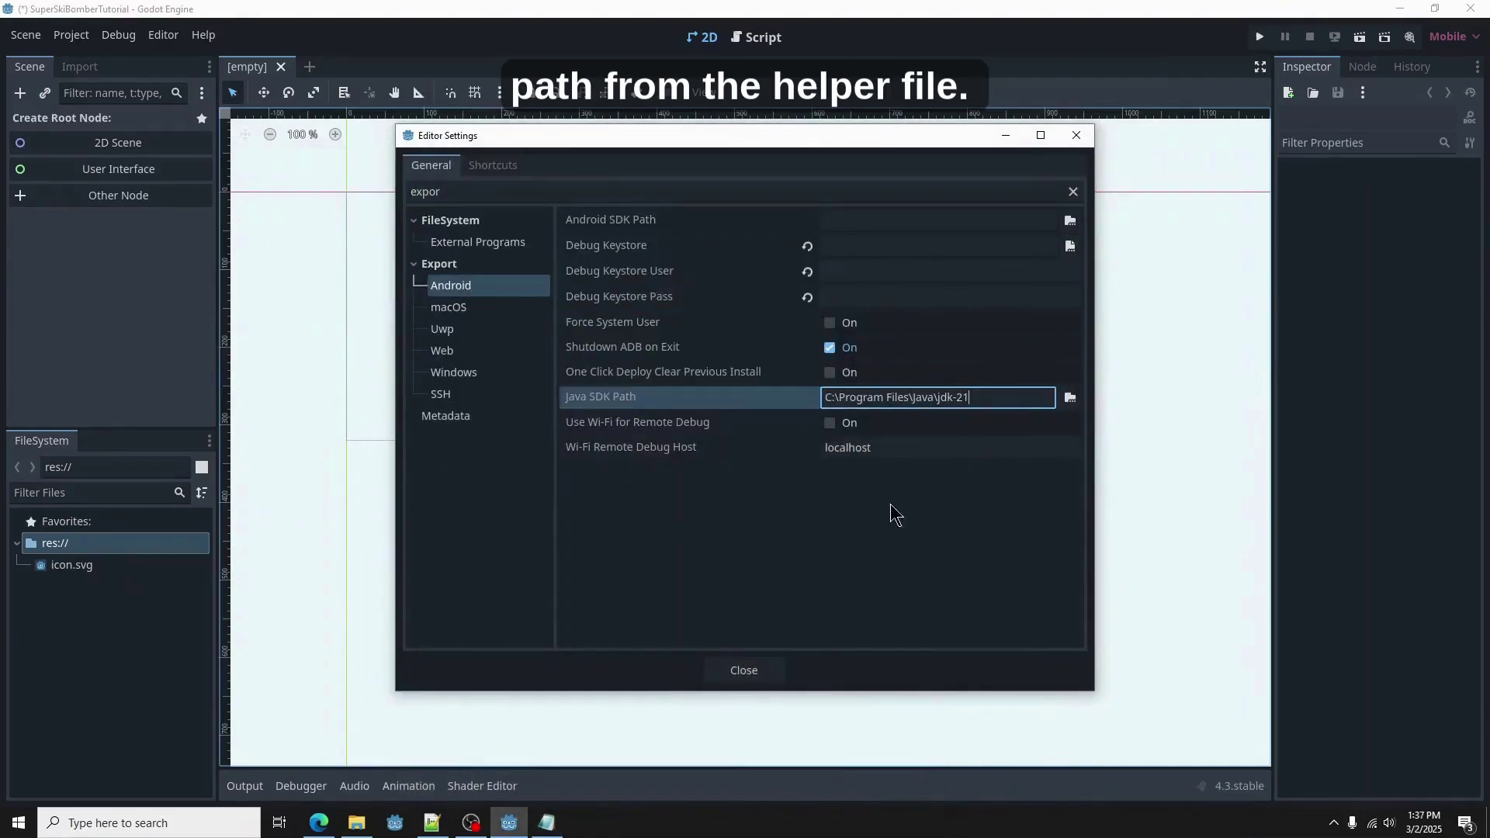
Step: Copy the Android Sdk folder path from helper and paste it into Android SDK Path
{"action": "left_click", "coordinate": [547, 822]}
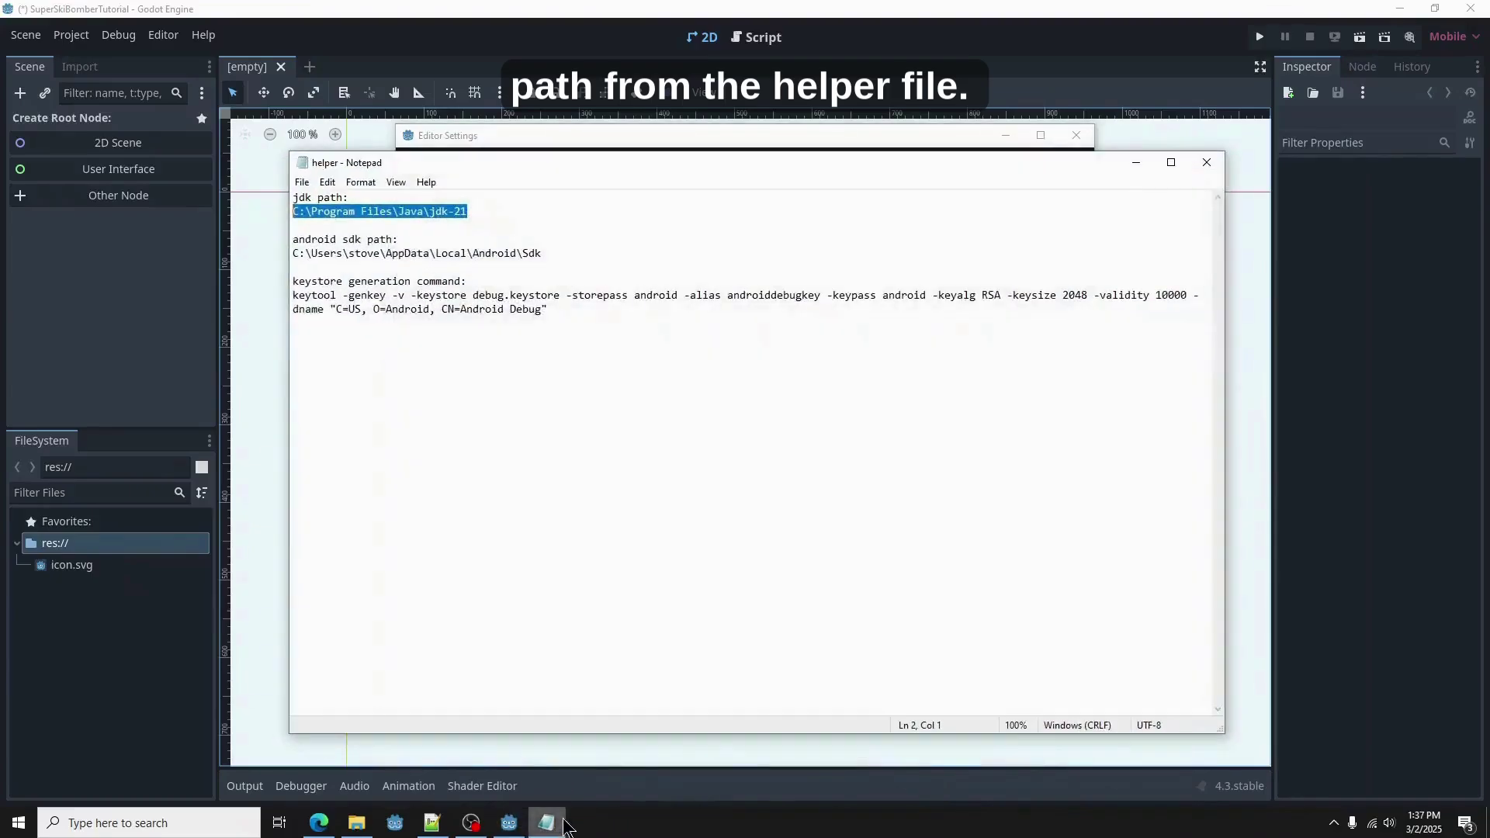
{"action": "left_click", "coordinate": [596, 246]}
{"action": "triple_click", "coordinate": [525, 258]}
{"action": "key", "text": "ctrl+c"}
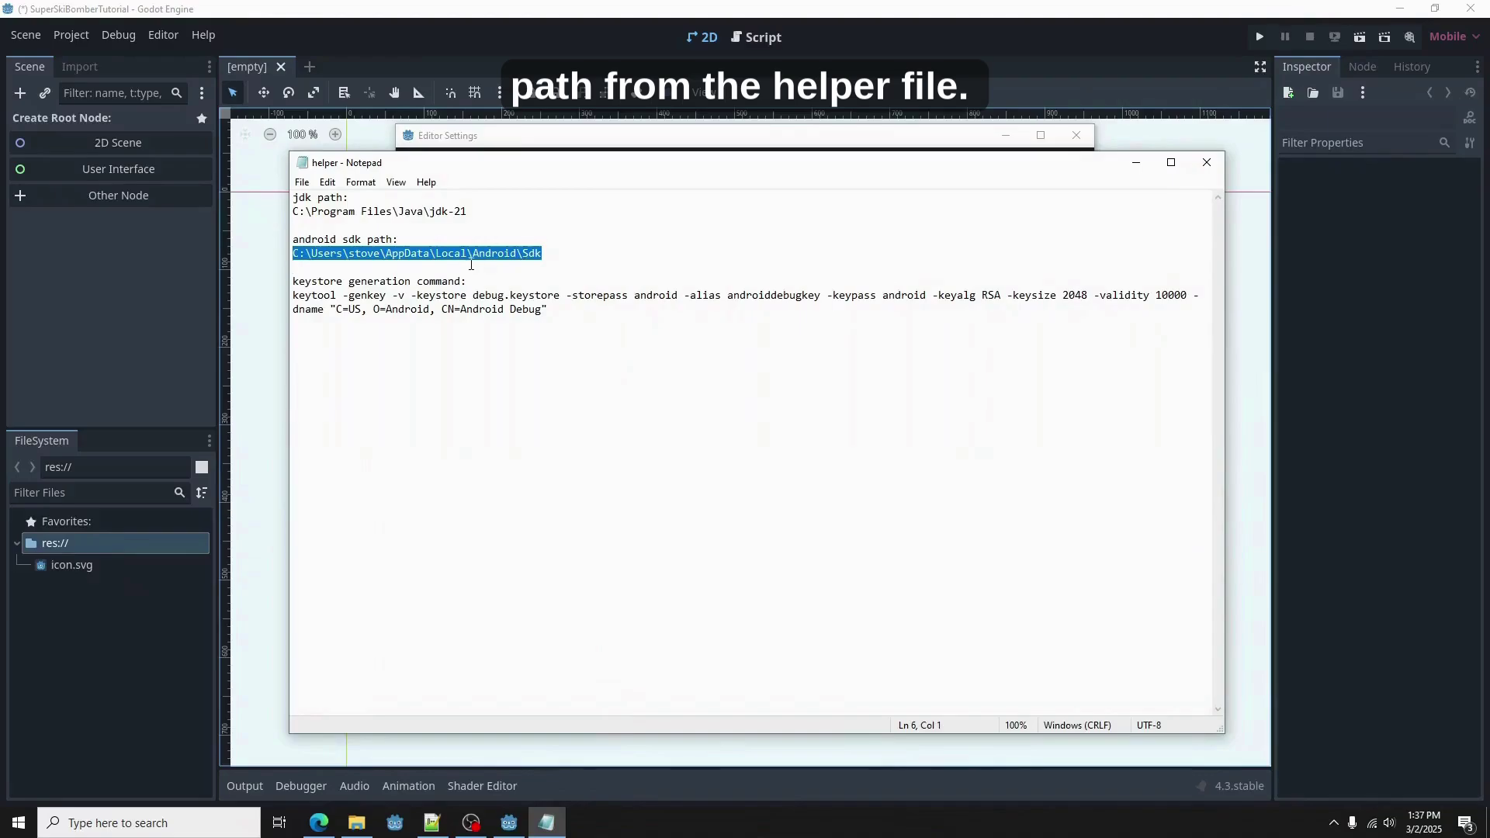
{"action": "left_click", "coordinate": [508, 822]}
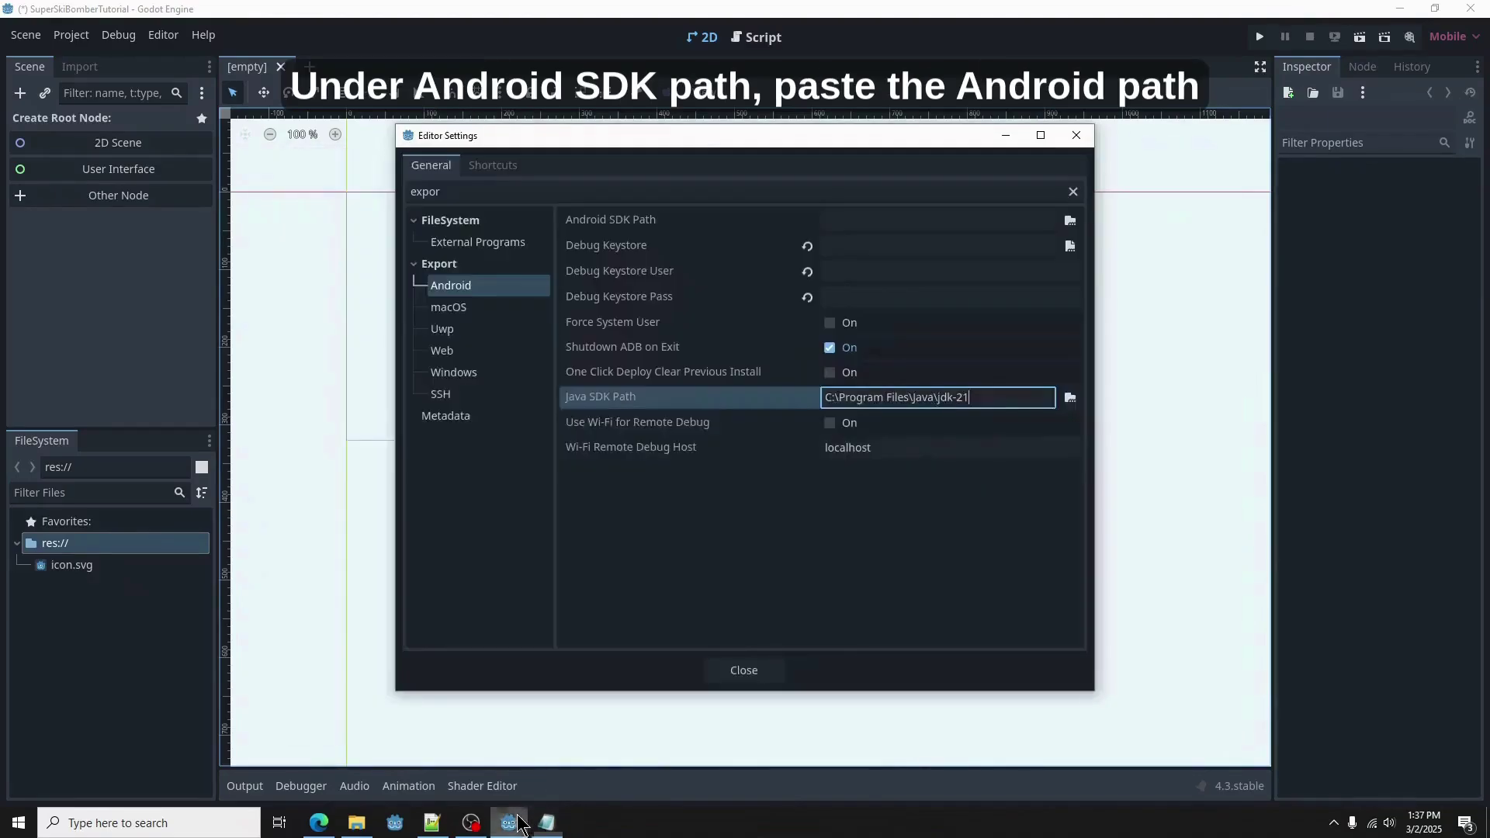
{"action": "left_click", "coordinate": [846, 219]}
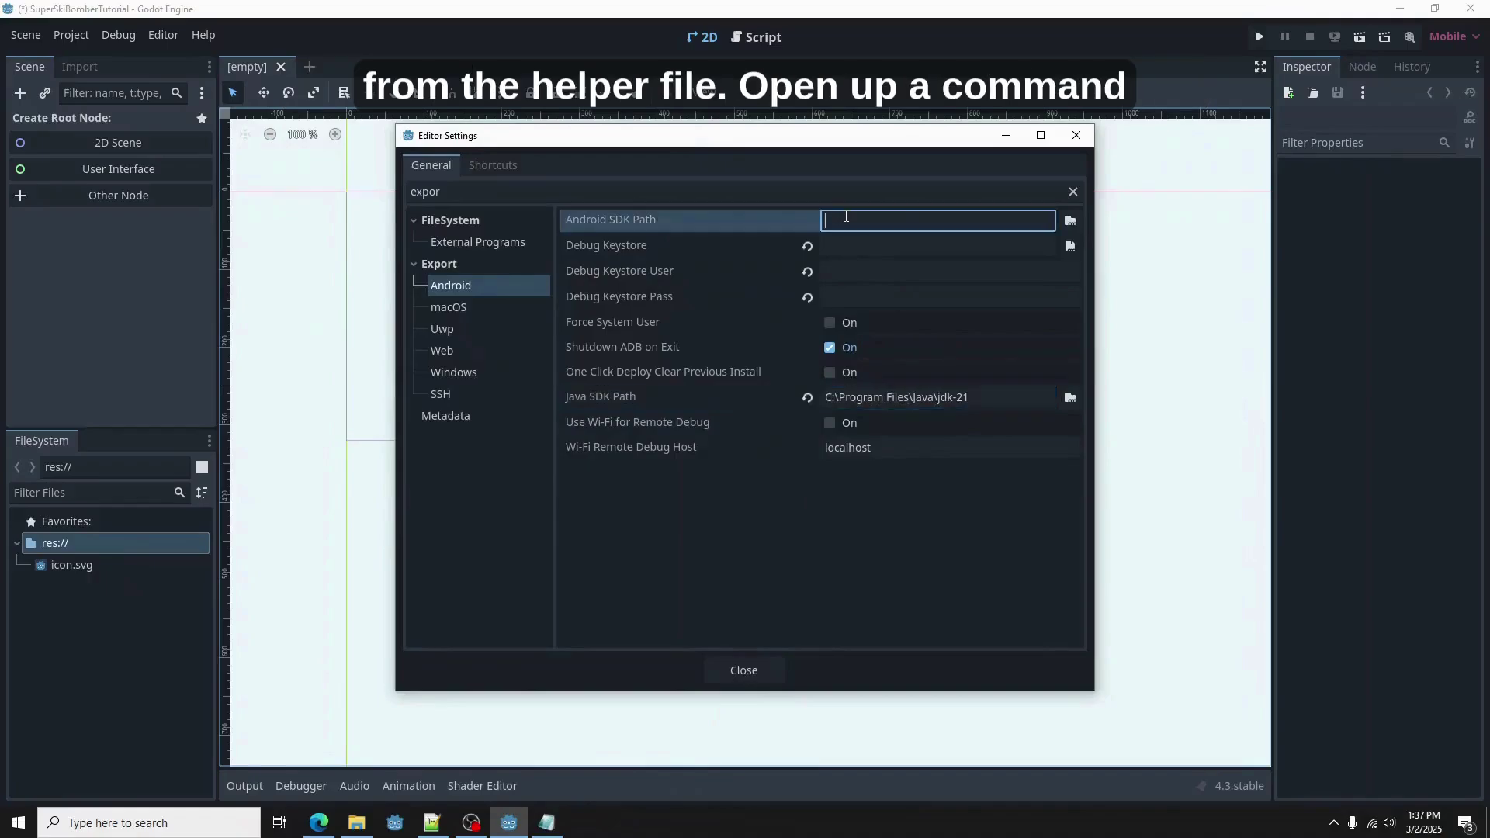
{"action": "key", "text": "ctrl+v"}
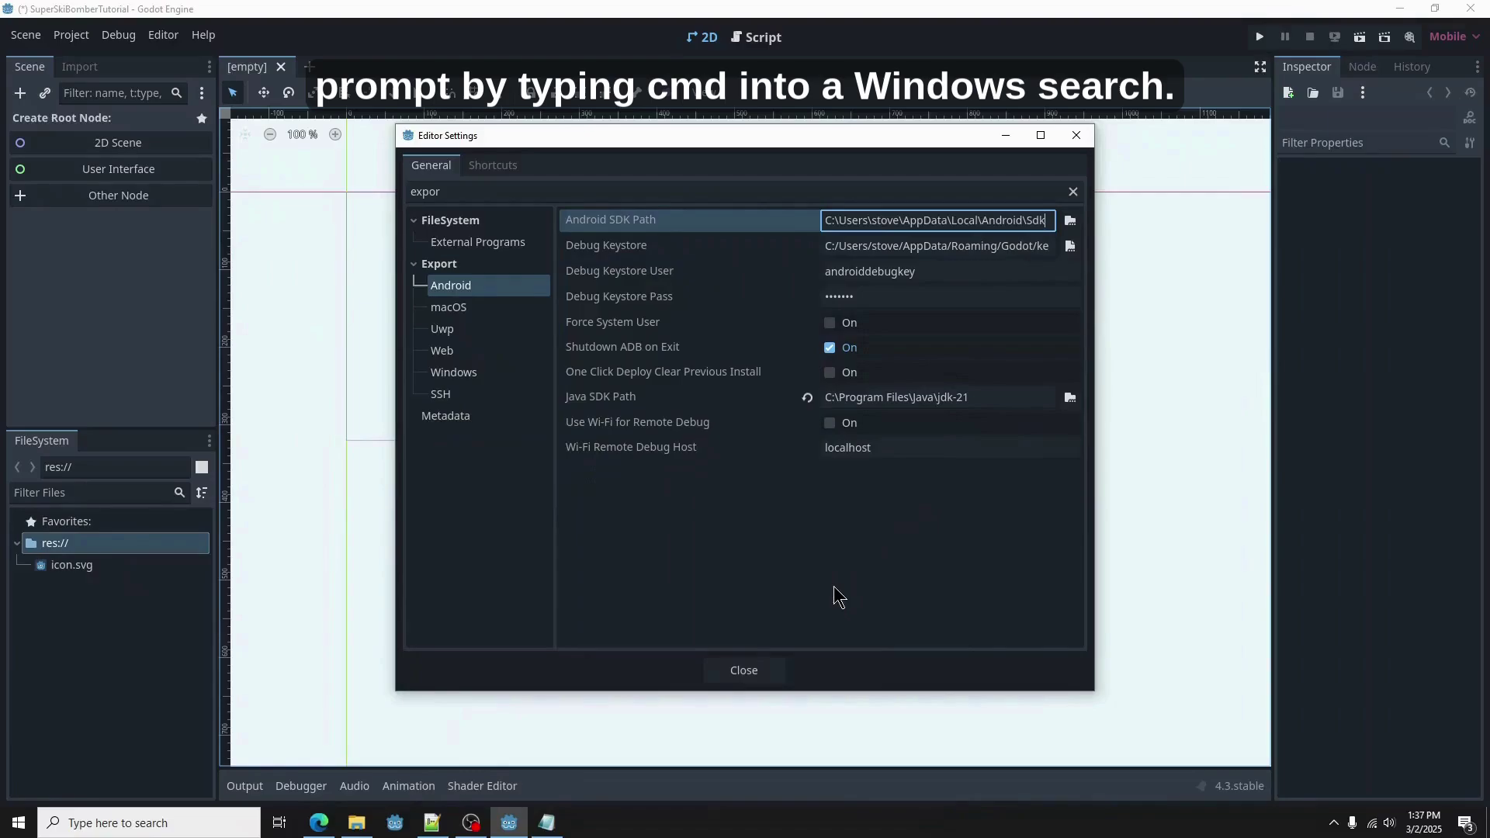
Step: Open Command Prompt and change directory to C:\Program Files\Java\jdk-21\bin
{"action": "key", "text": "super"}
{"action": "type", "text": "cmd"}
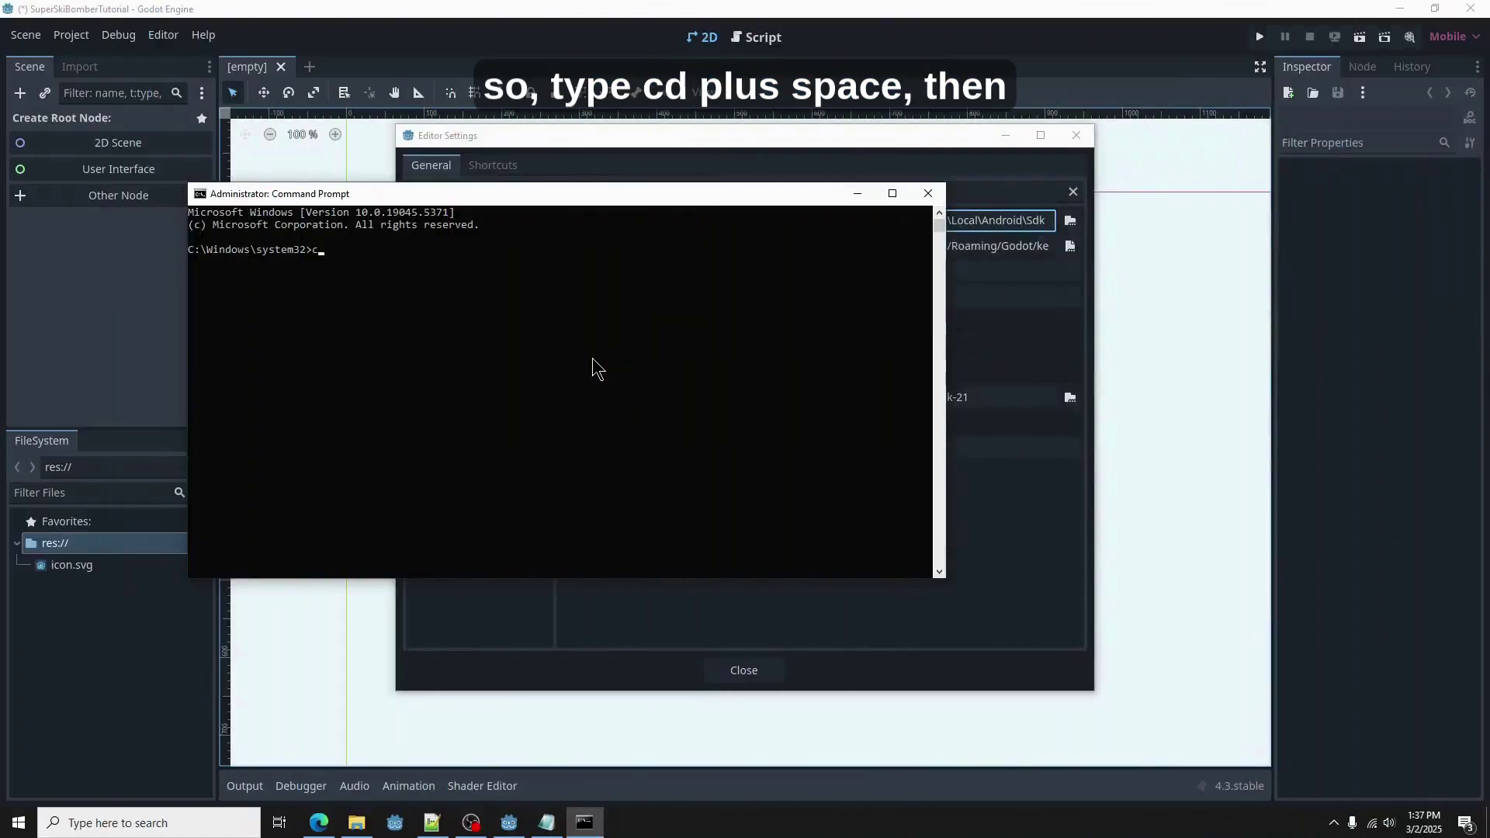
{"action": "type", "text": "d"}
{"action": "type", "text": "C:\\Program Files\\Java\\jdk-21"}
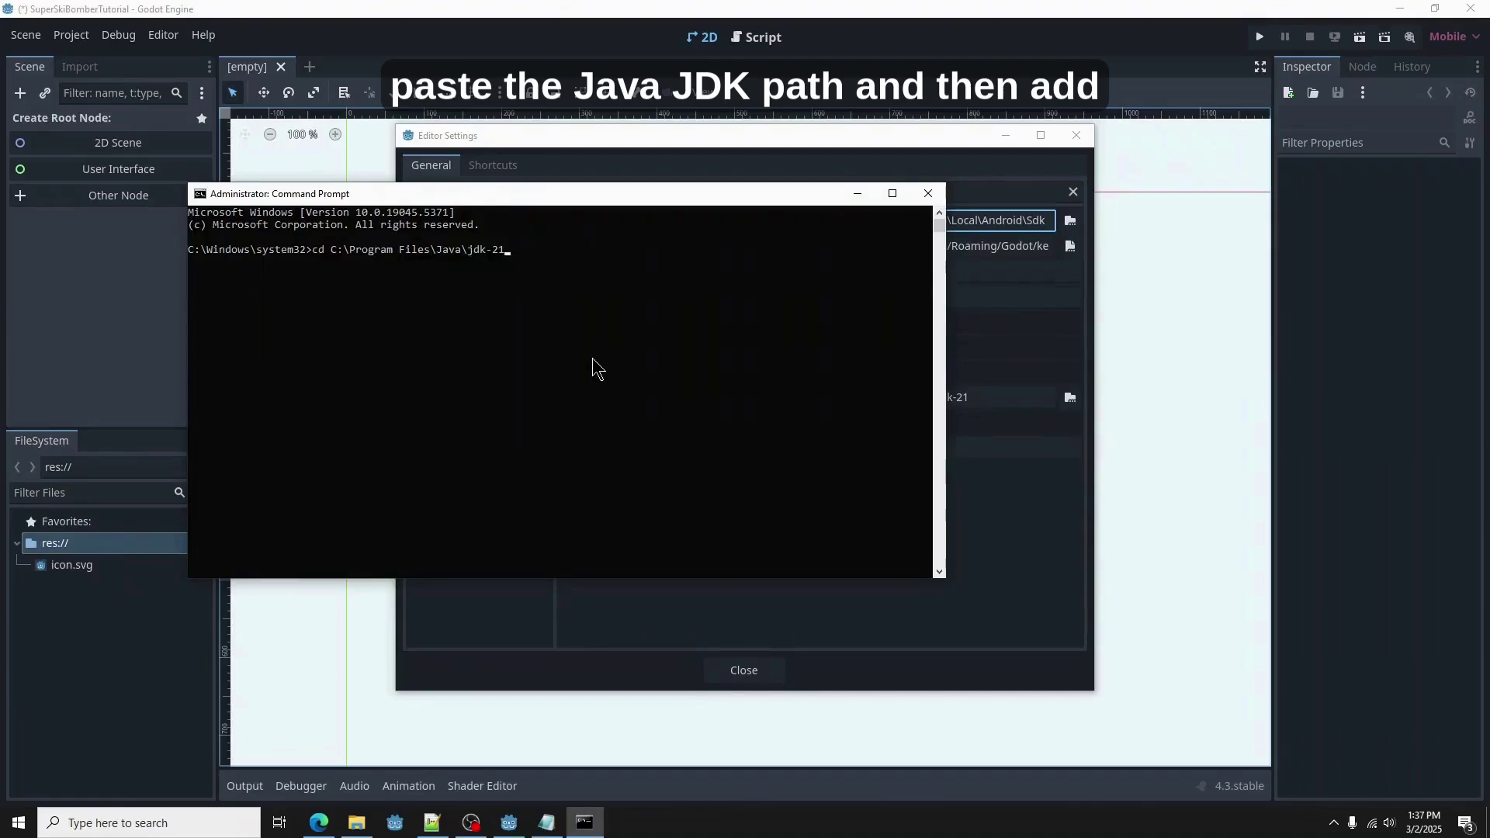
{"action": "type", "text": "\\bin"}
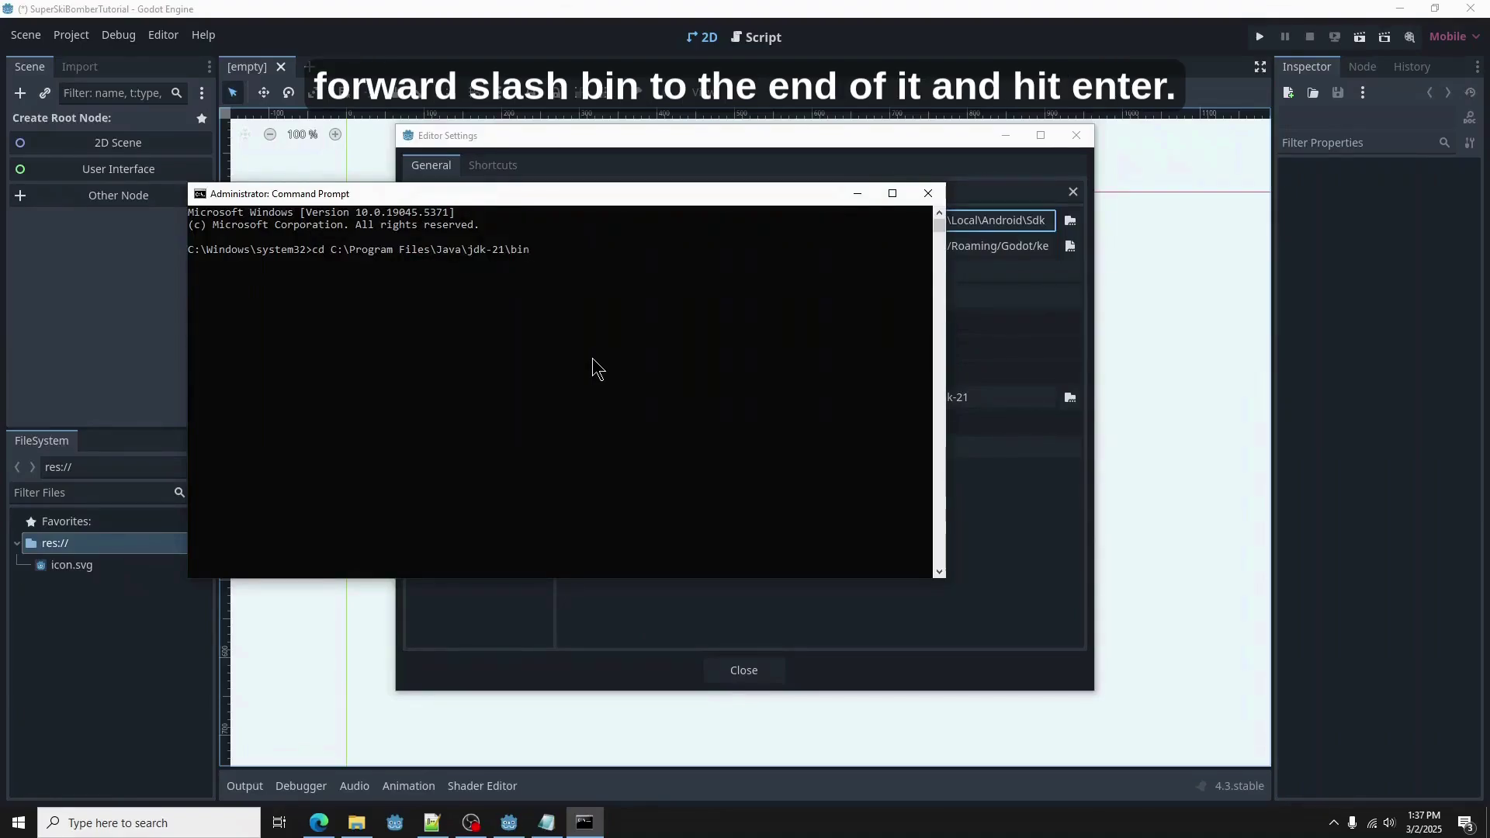
{"action": "key", "text": "Return"}
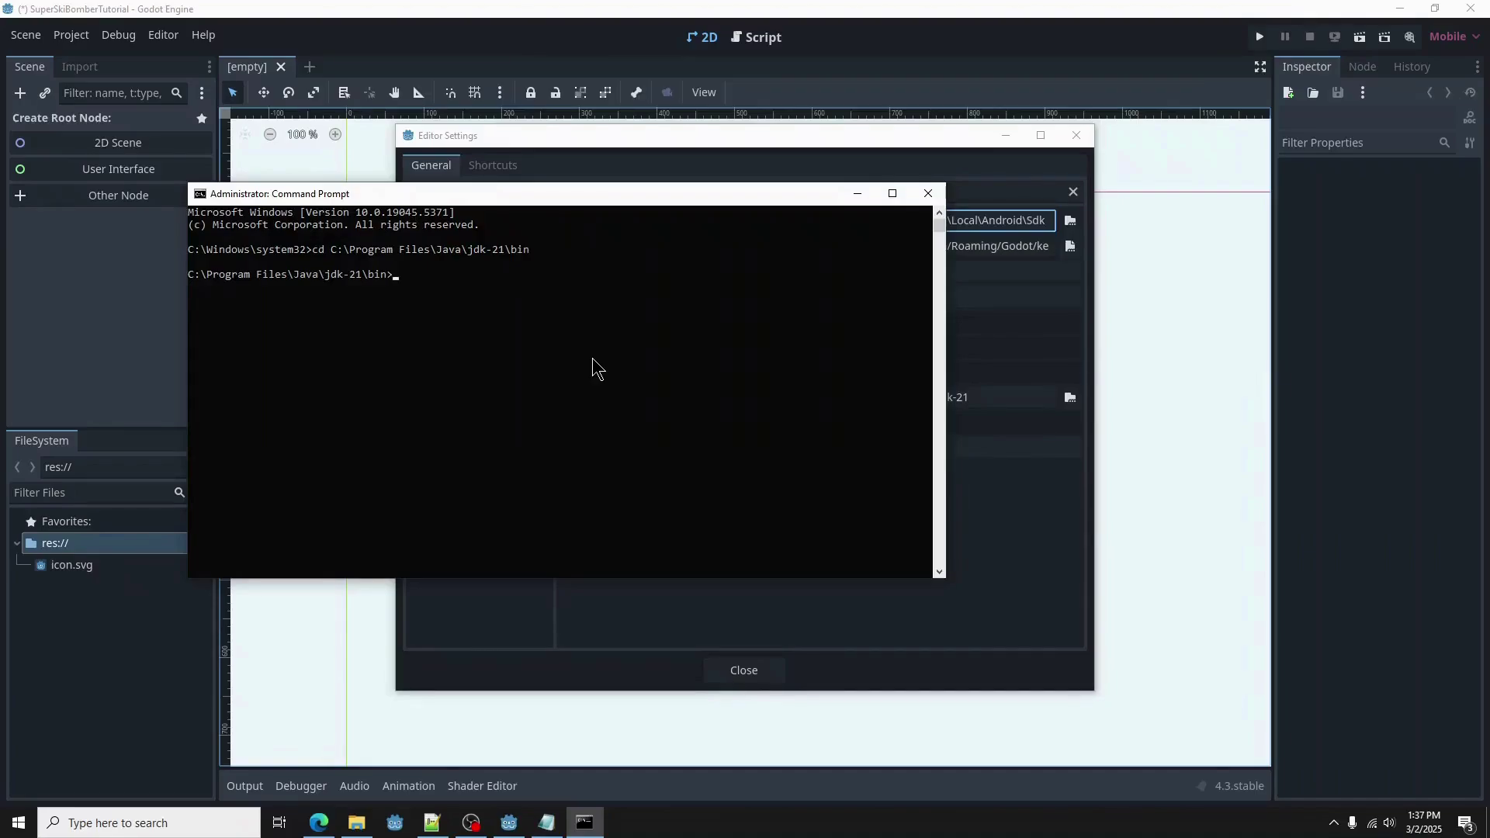
Step: Run the keytool debug keystore command from helper, note the alias-exists error, and close the console
{"action": "left_click", "coordinate": [547, 822]}
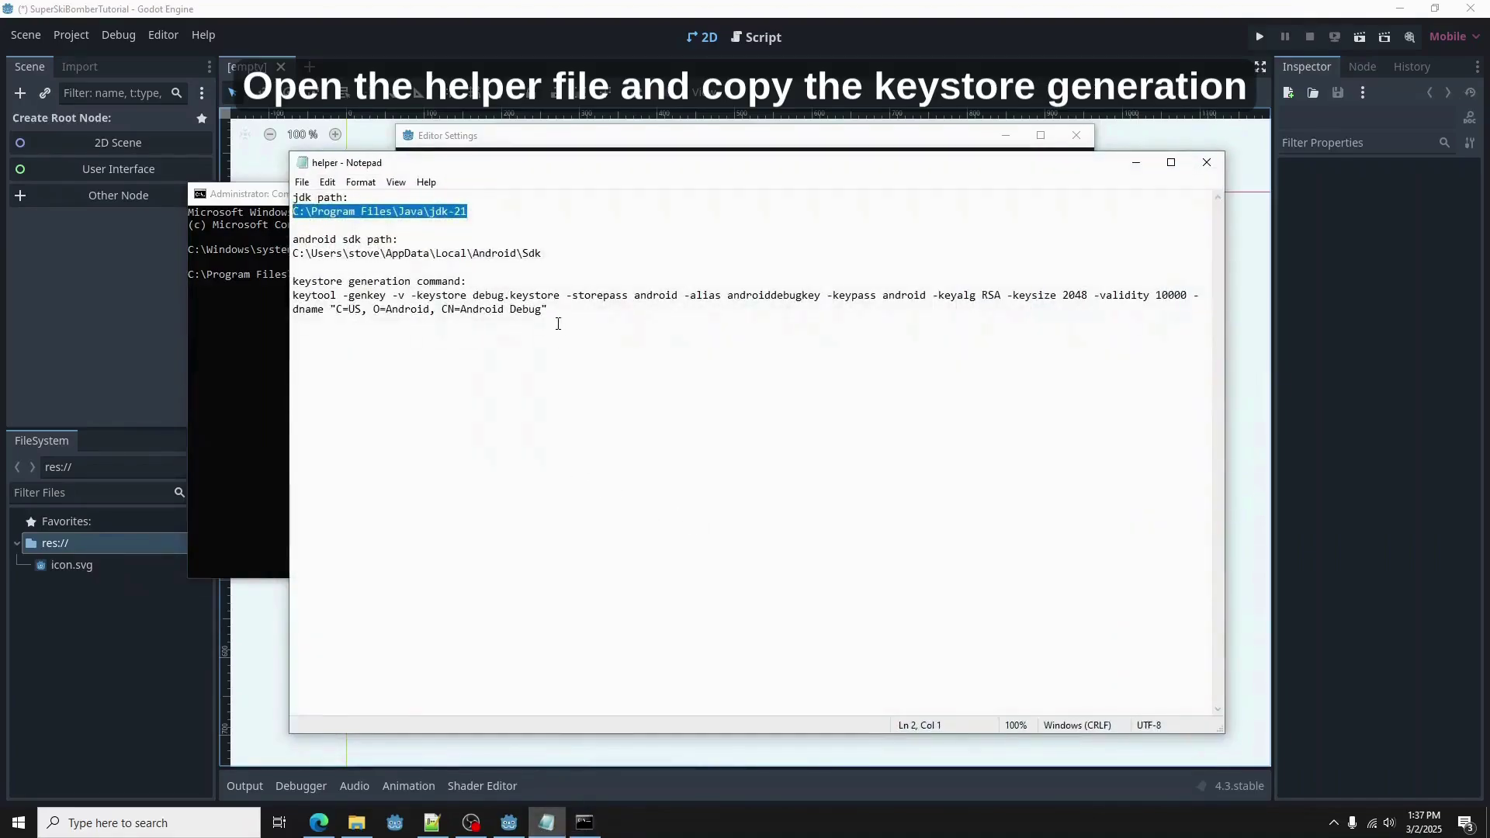
{"action": "left_click_drag", "start_coordinate": [555, 314], "coordinate": [291, 301]}
{"action": "key", "text": "super+c"}
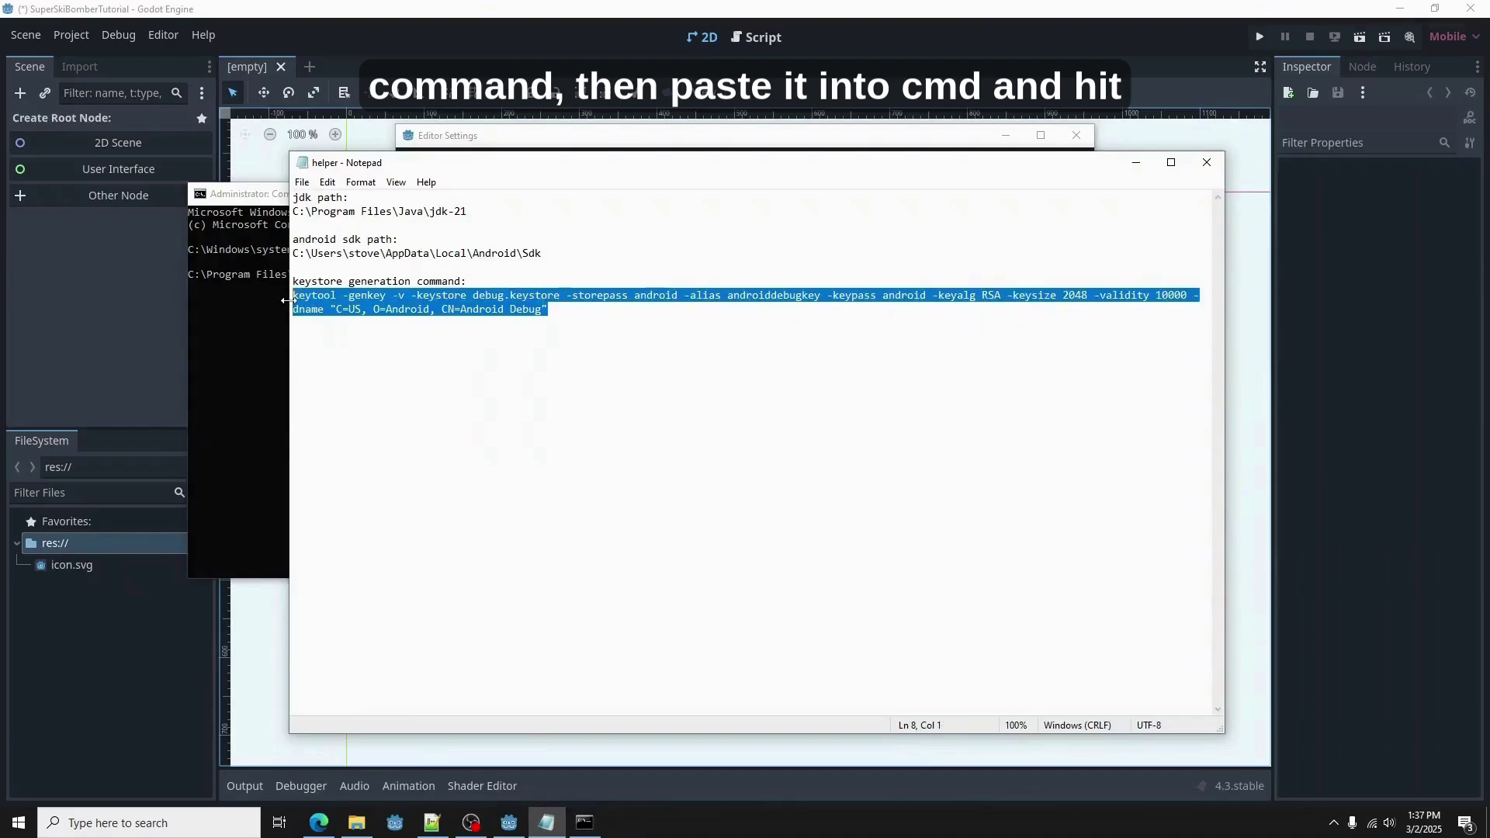
{"action": "left_click", "coordinate": [1138, 163]}
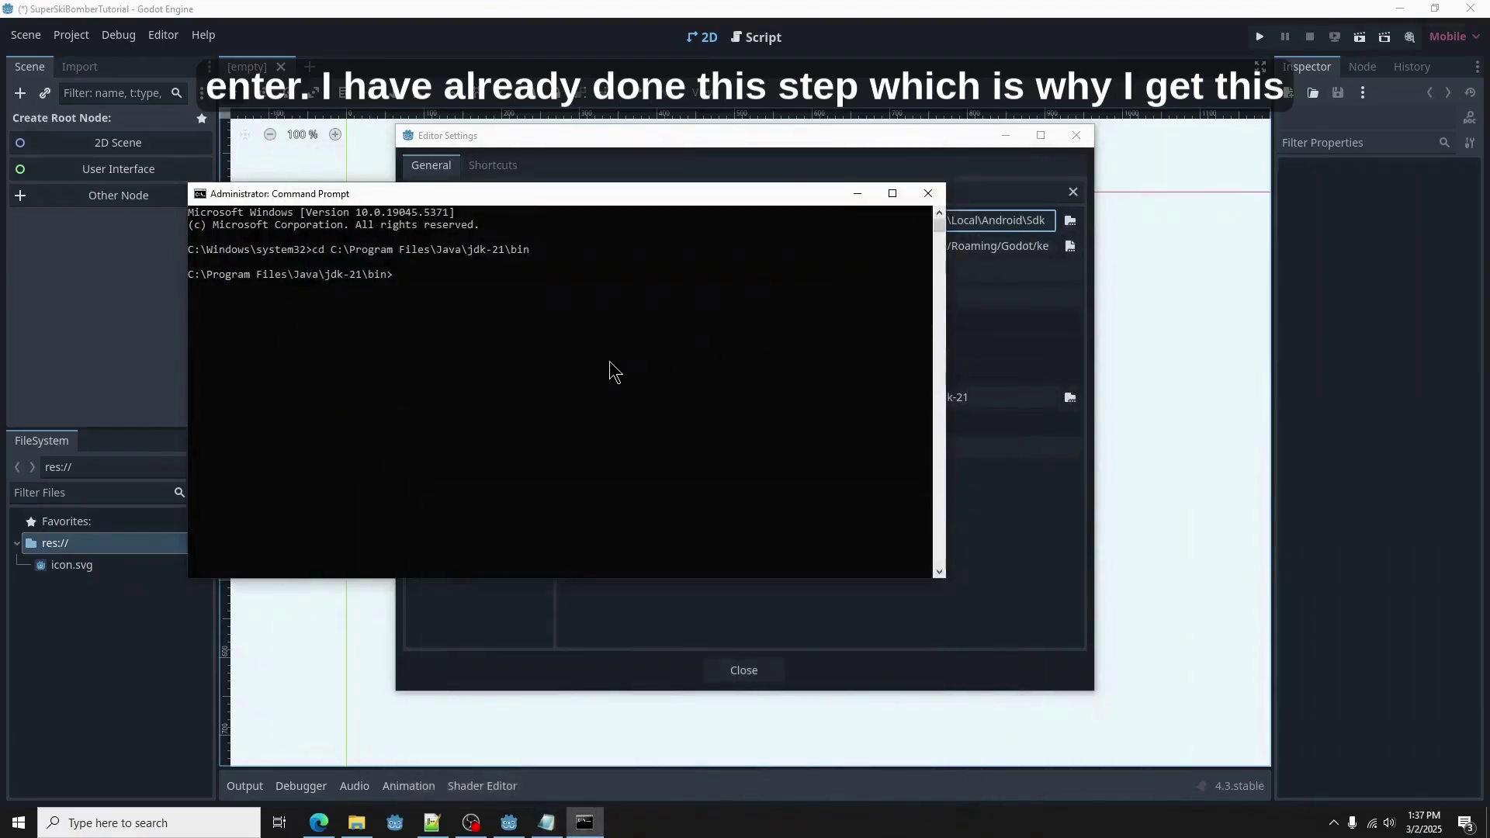
{"action": "left_click", "coordinate": [618, 298]}
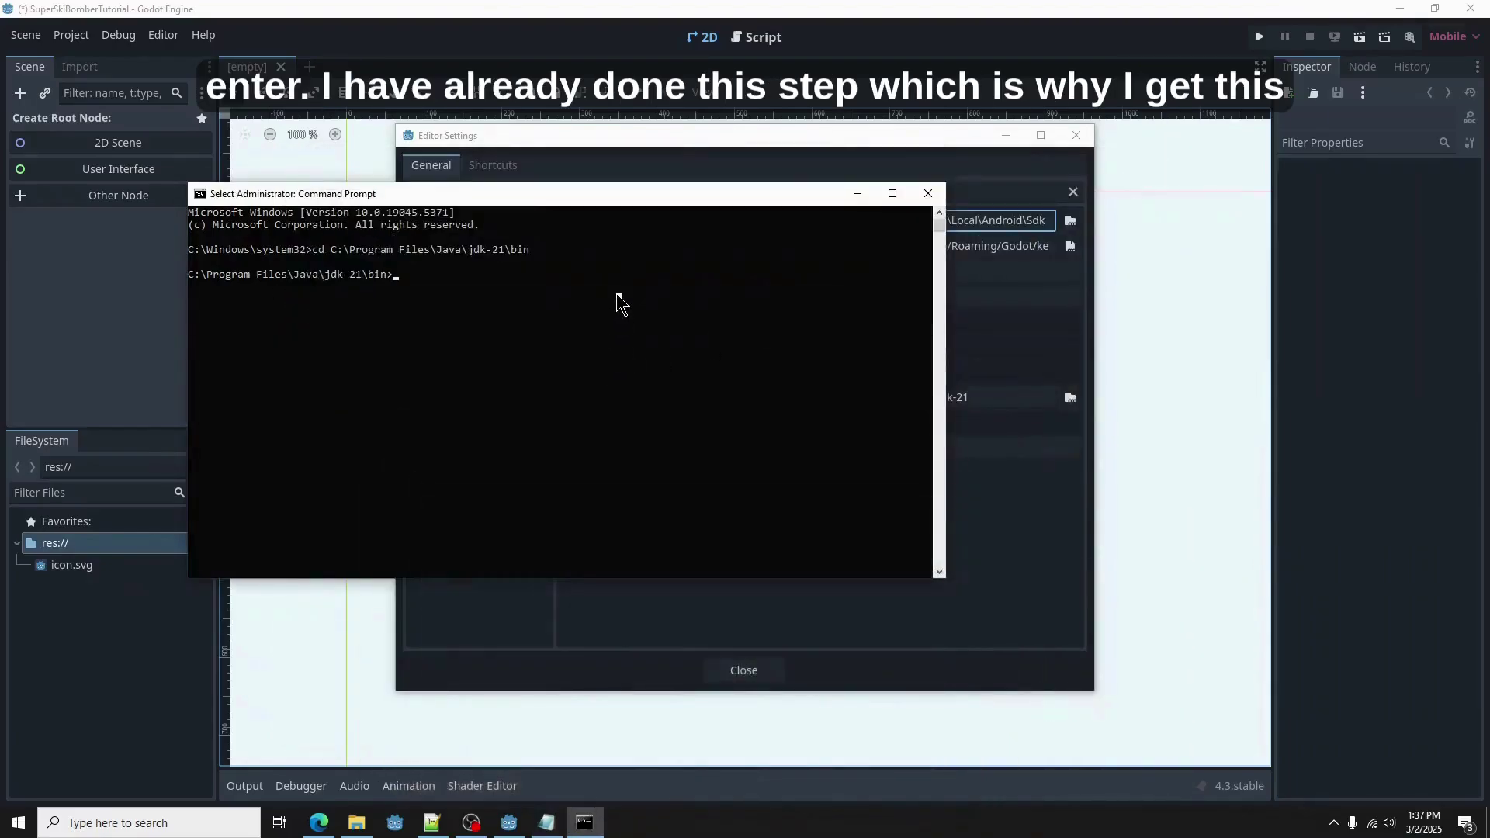
{"action": "right_click", "coordinate": [631, 359]}
{"action": "key", "text": "Return"}
{"action": "left_click_drag", "start_coordinate": [702, 302], "coordinate": [799, 303]}
{"action": "left_click", "coordinate": [929, 194]}
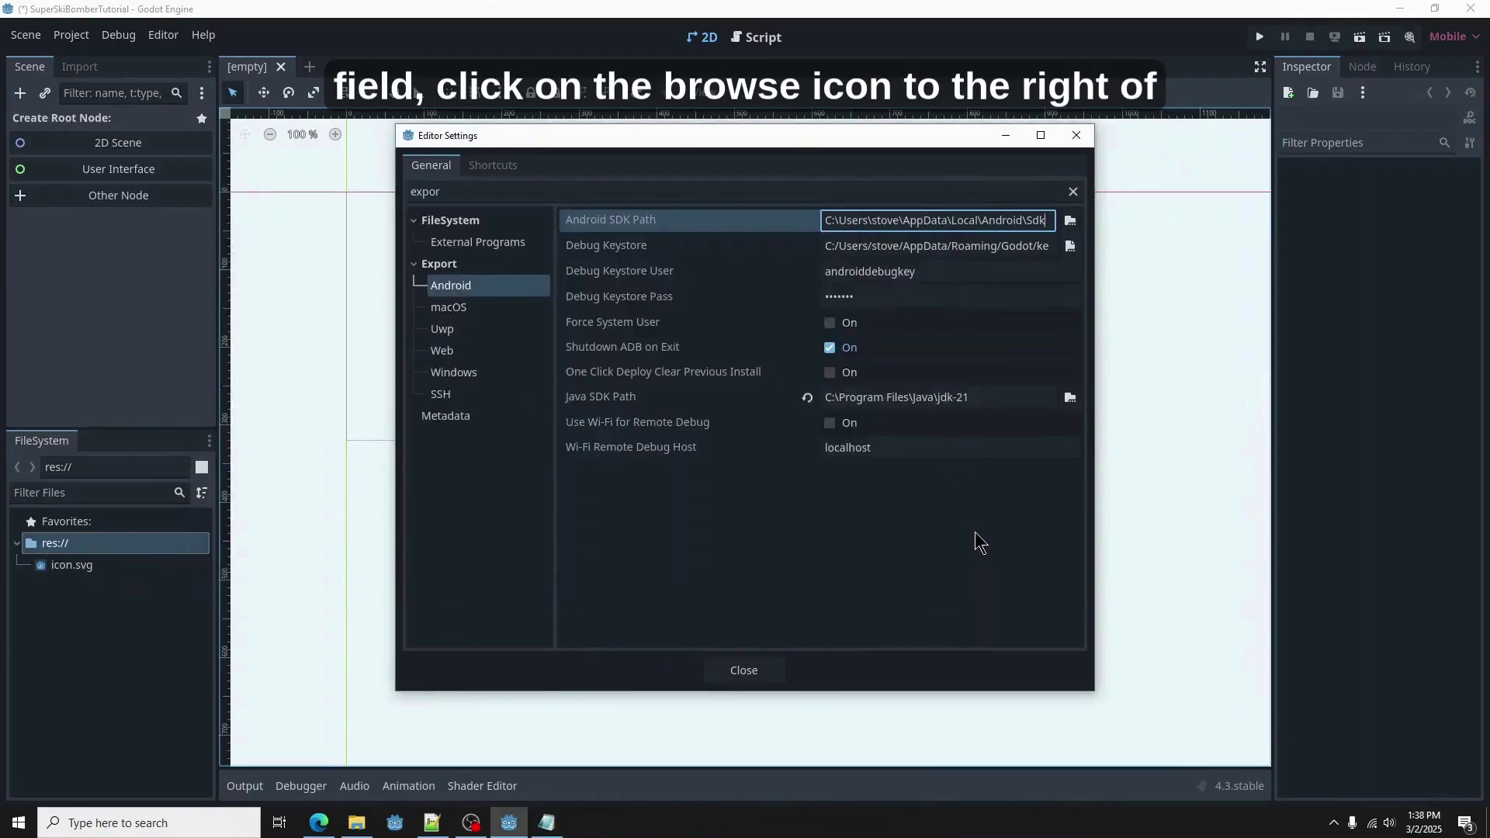
Step: Select debug.keystore from the keystores folder for Debug Keystore, then tick Clear Previous Install
{"action": "left_click", "coordinate": [1069, 247]}
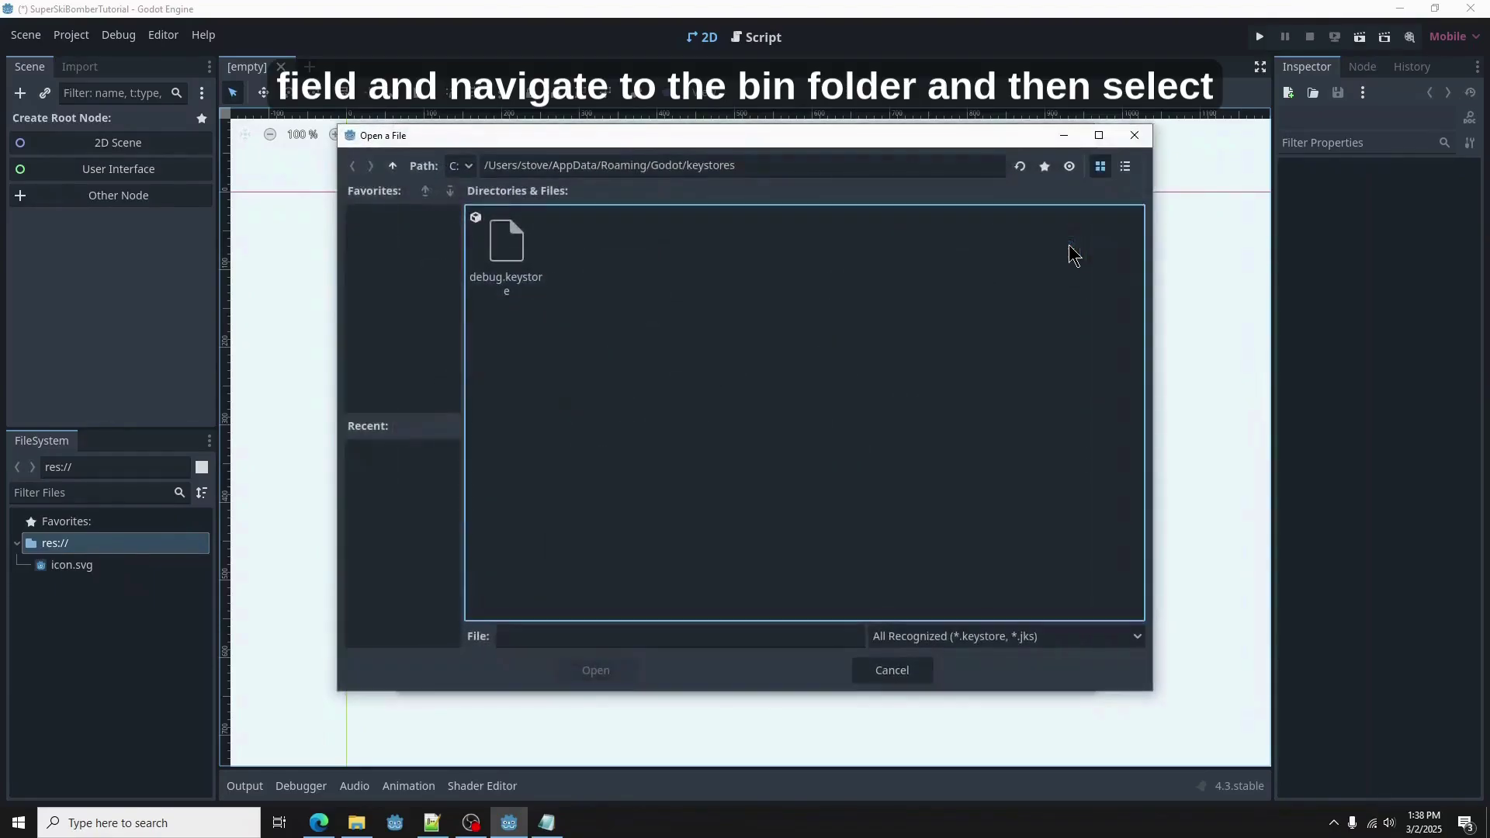
{"action": "left_click", "coordinate": [525, 264]}
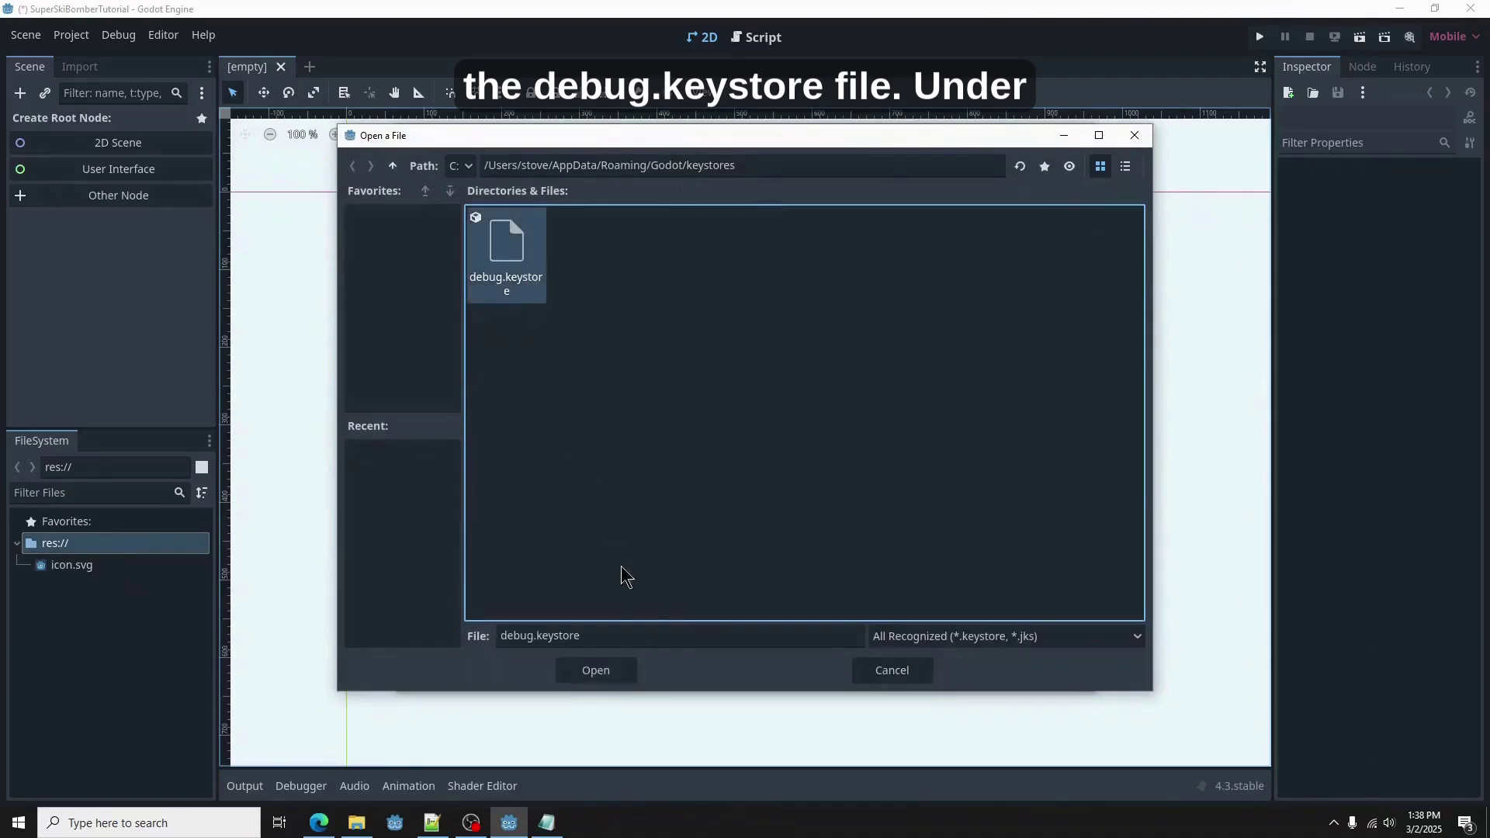
{"action": "left_click", "coordinate": [613, 672]}
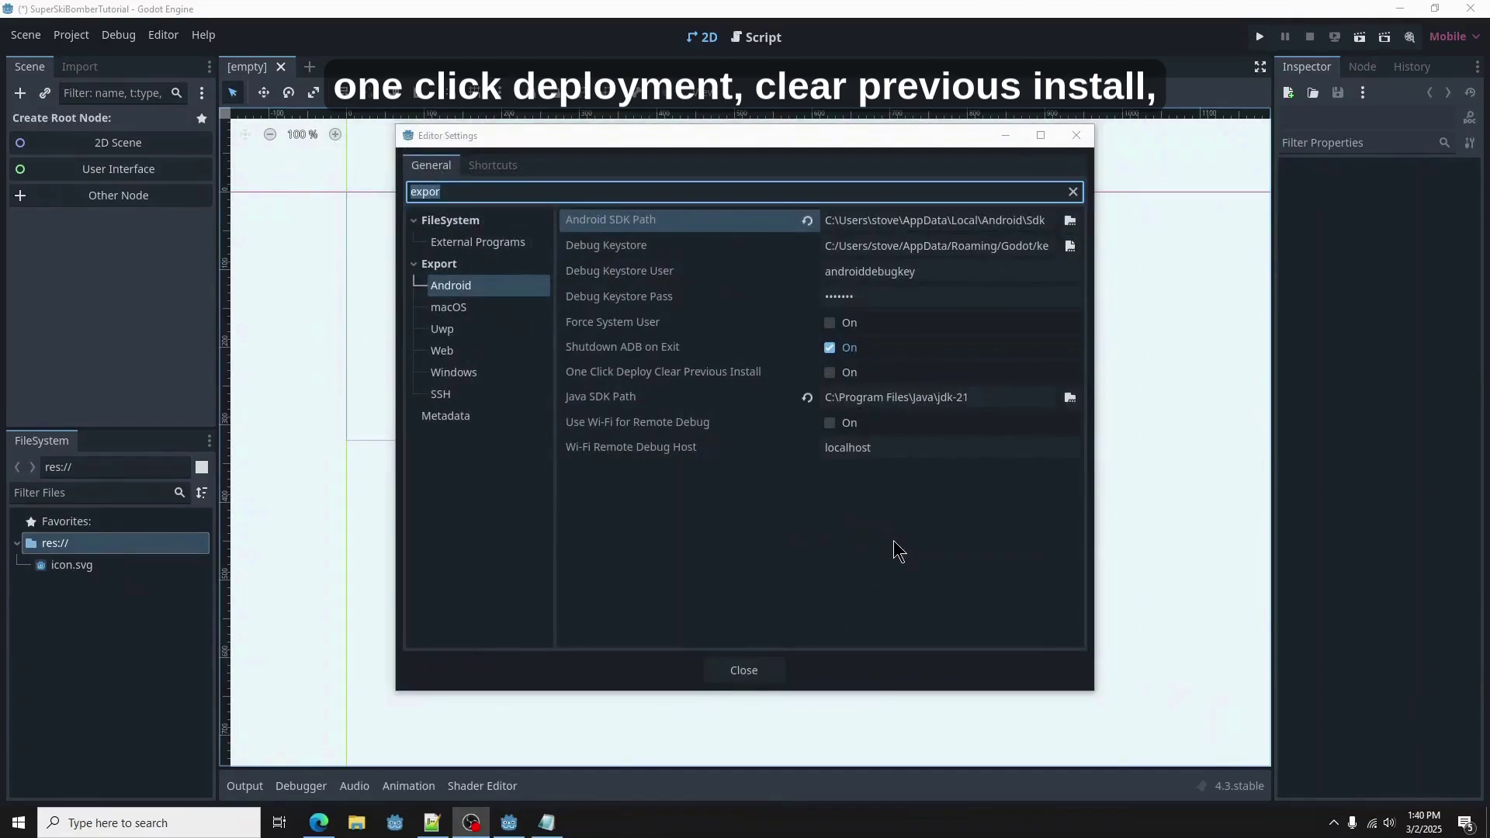
{"action": "left_click", "coordinate": [829, 376]}
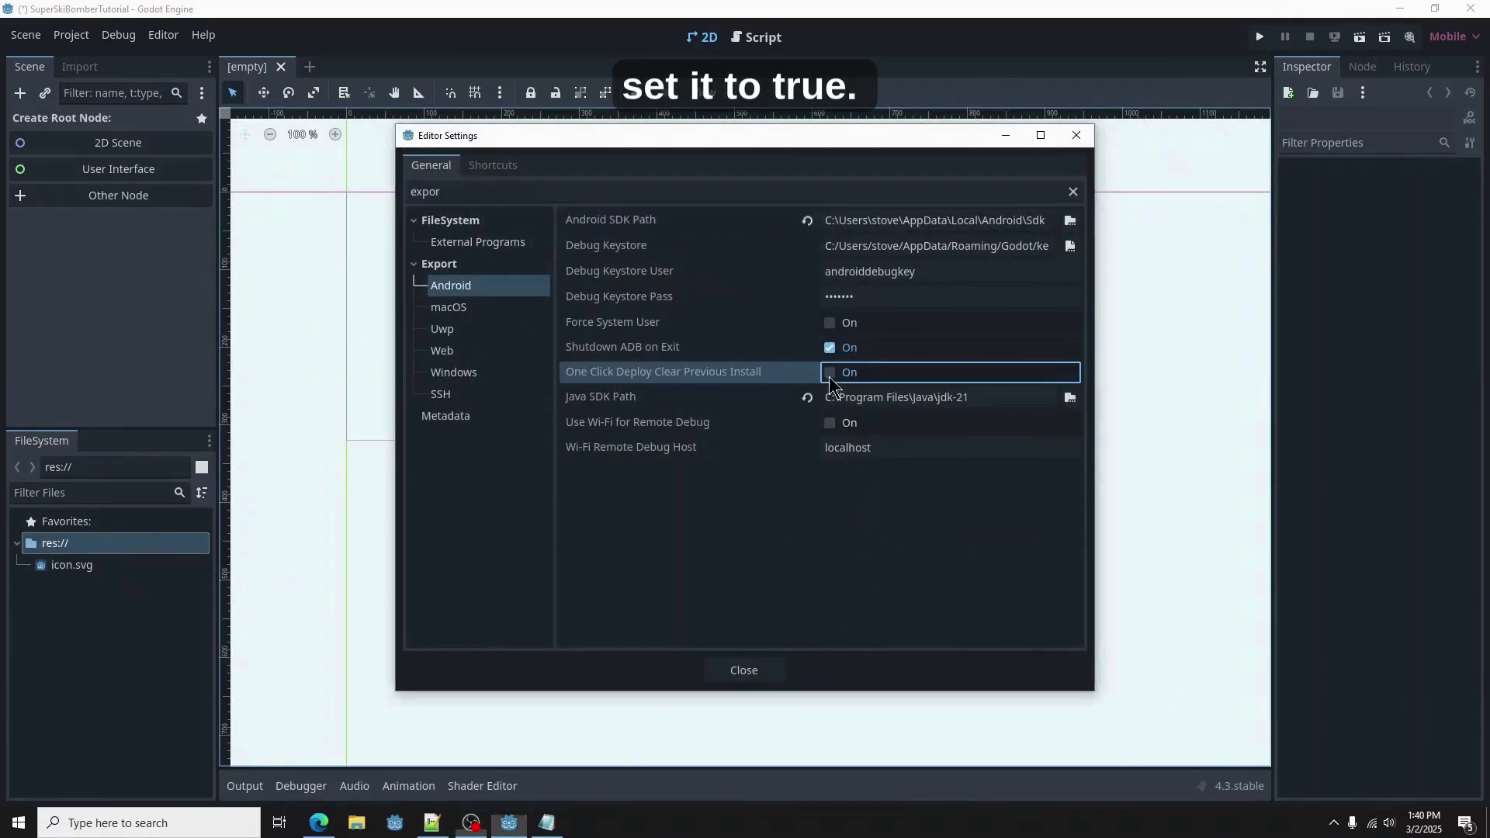
{"action": "left_click", "coordinate": [830, 375]}
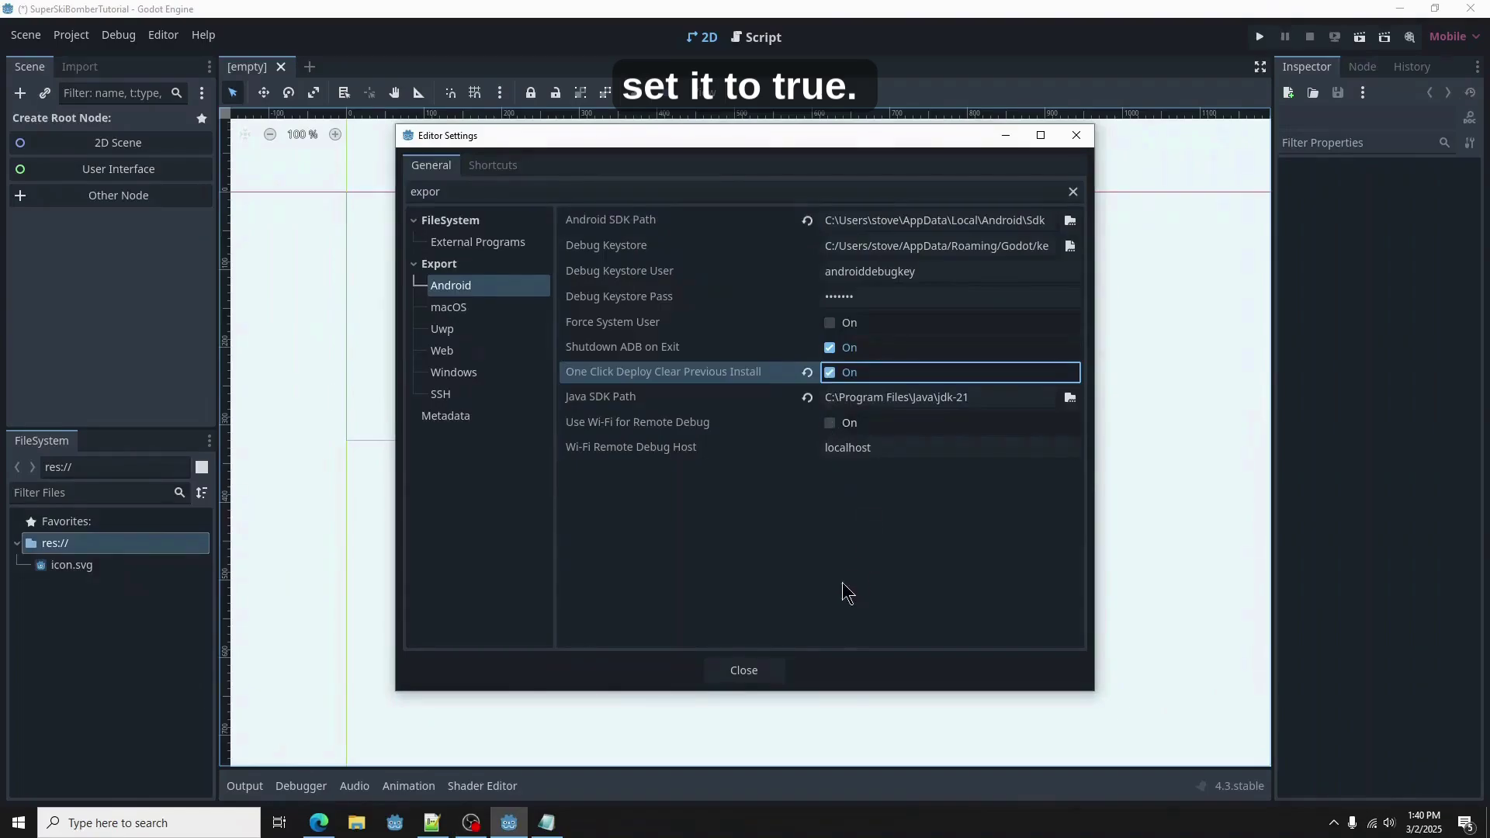
Step: Close the editor settings and add a new Android export preset
{"action": "left_click", "coordinate": [771, 672]}
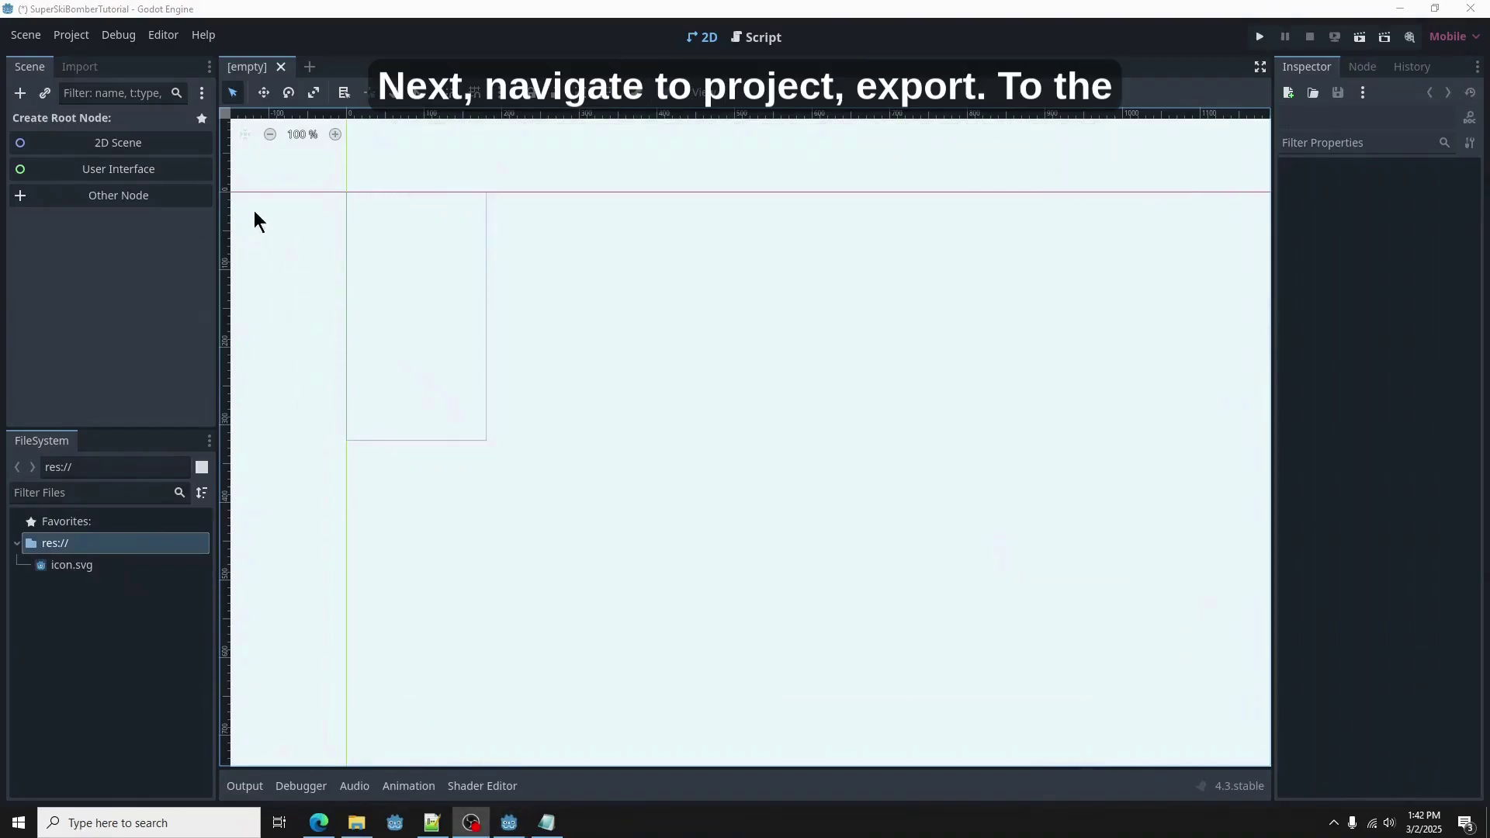
{"action": "left_click", "coordinate": [78, 42]}
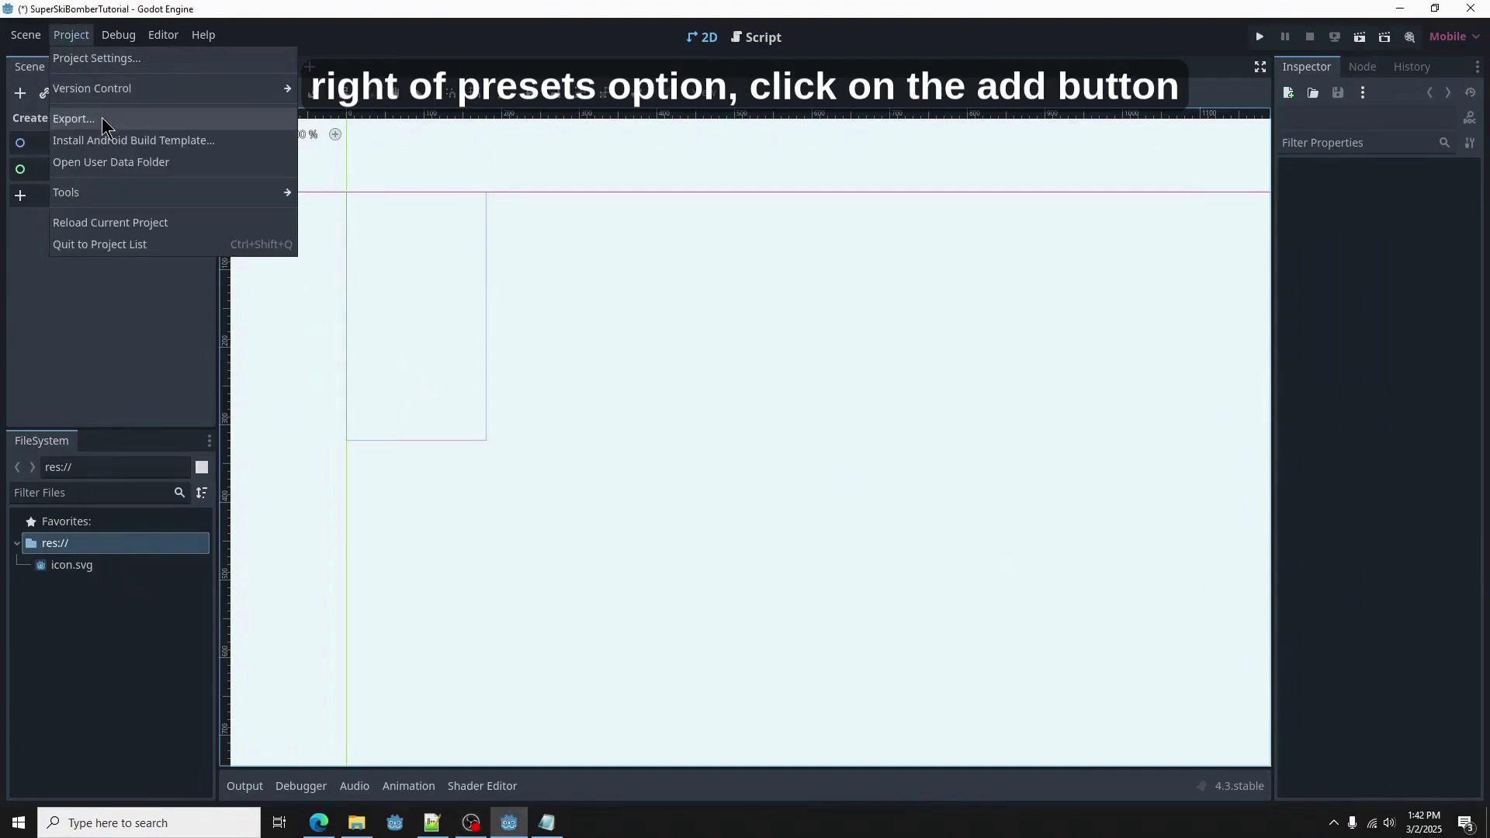
{"action": "left_click", "coordinate": [78, 119]}
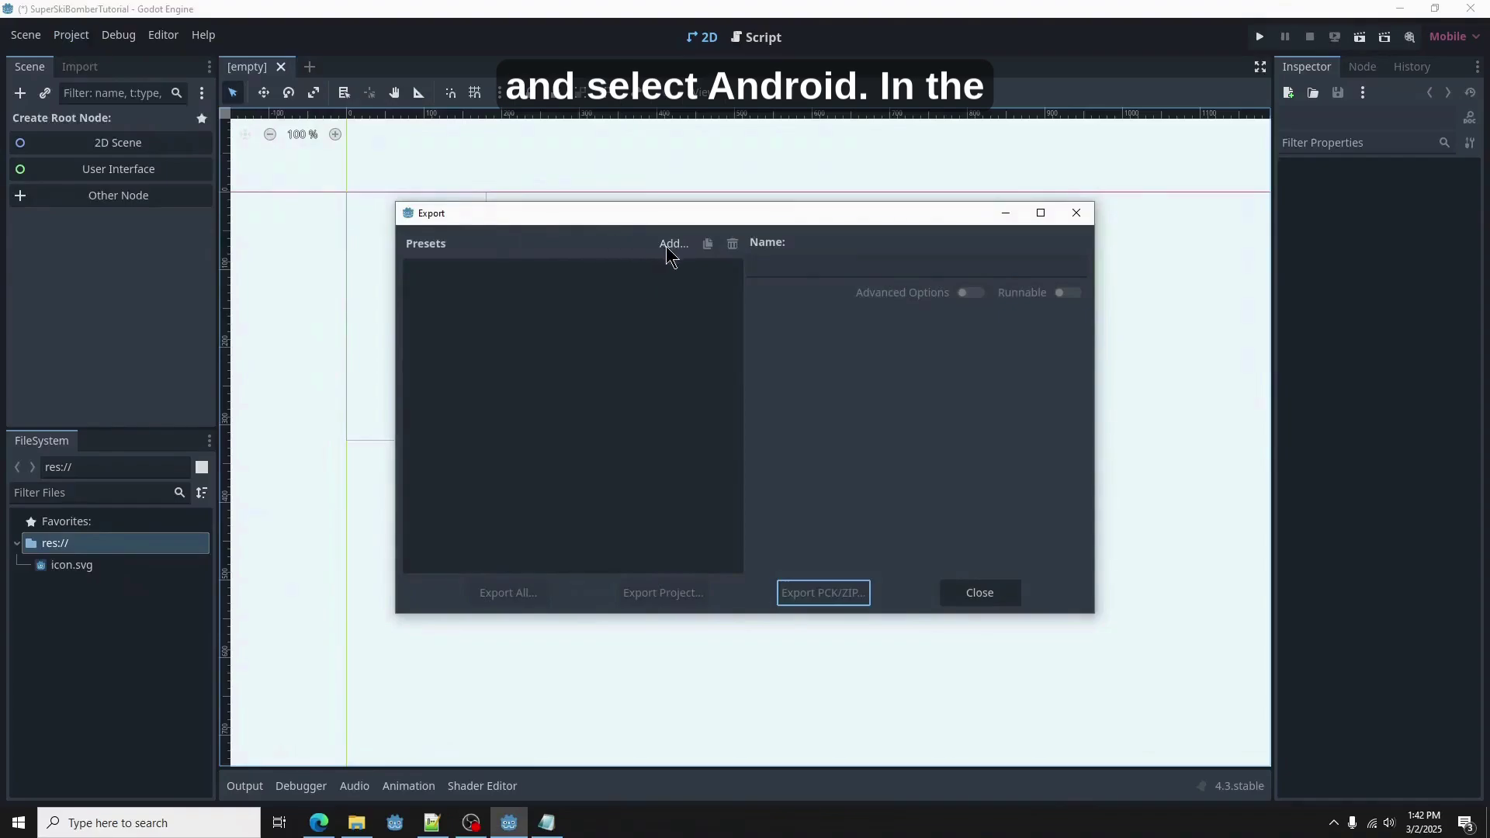
{"action": "left_click", "coordinate": [672, 245]}
{"action": "left_click", "coordinate": [686, 273]}
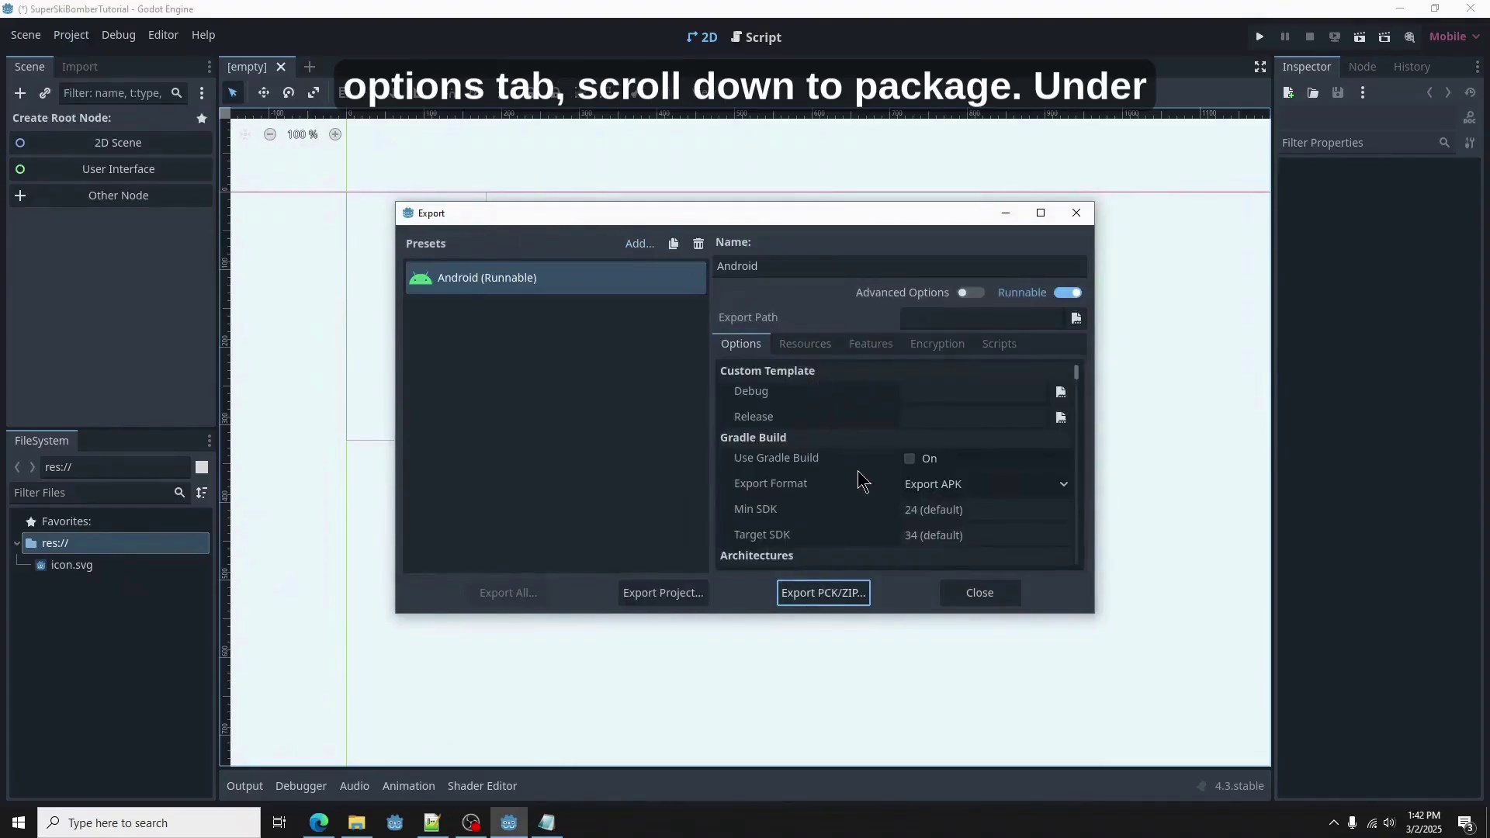
Step: Set the package unique name to a custom identifier ending in .ssb and the name to SuperSkiBomber
{"action": "scroll", "coordinate": [873, 485], "scroll_direction": "down", "scroll_amount": 2}
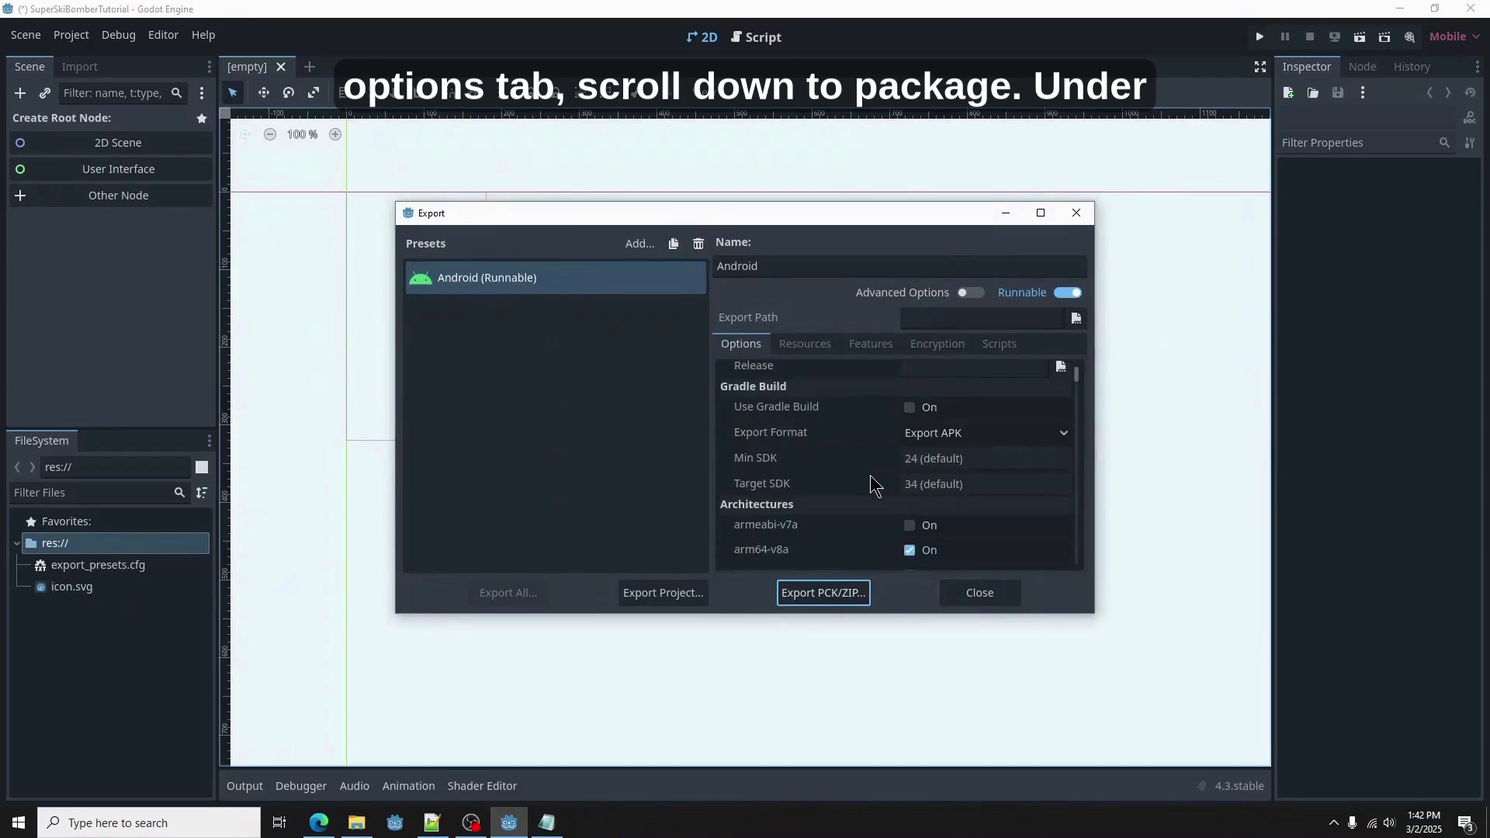
{"action": "scroll", "coordinate": [872, 485], "scroll_direction": "down", "scroll_amount": 4}
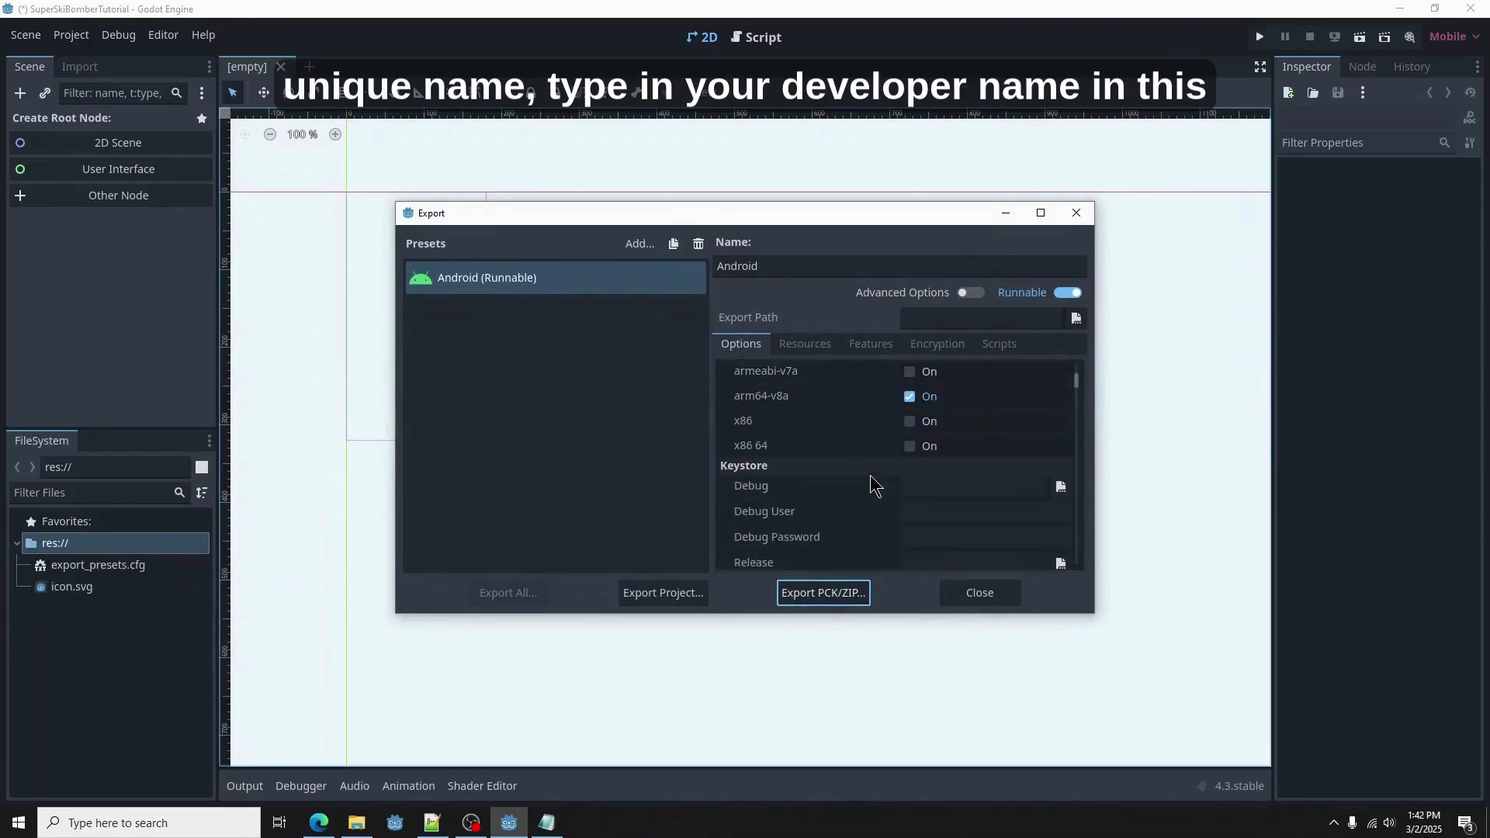
{"action": "scroll", "coordinate": [875, 485], "scroll_direction": "down", "scroll_amount": 5}
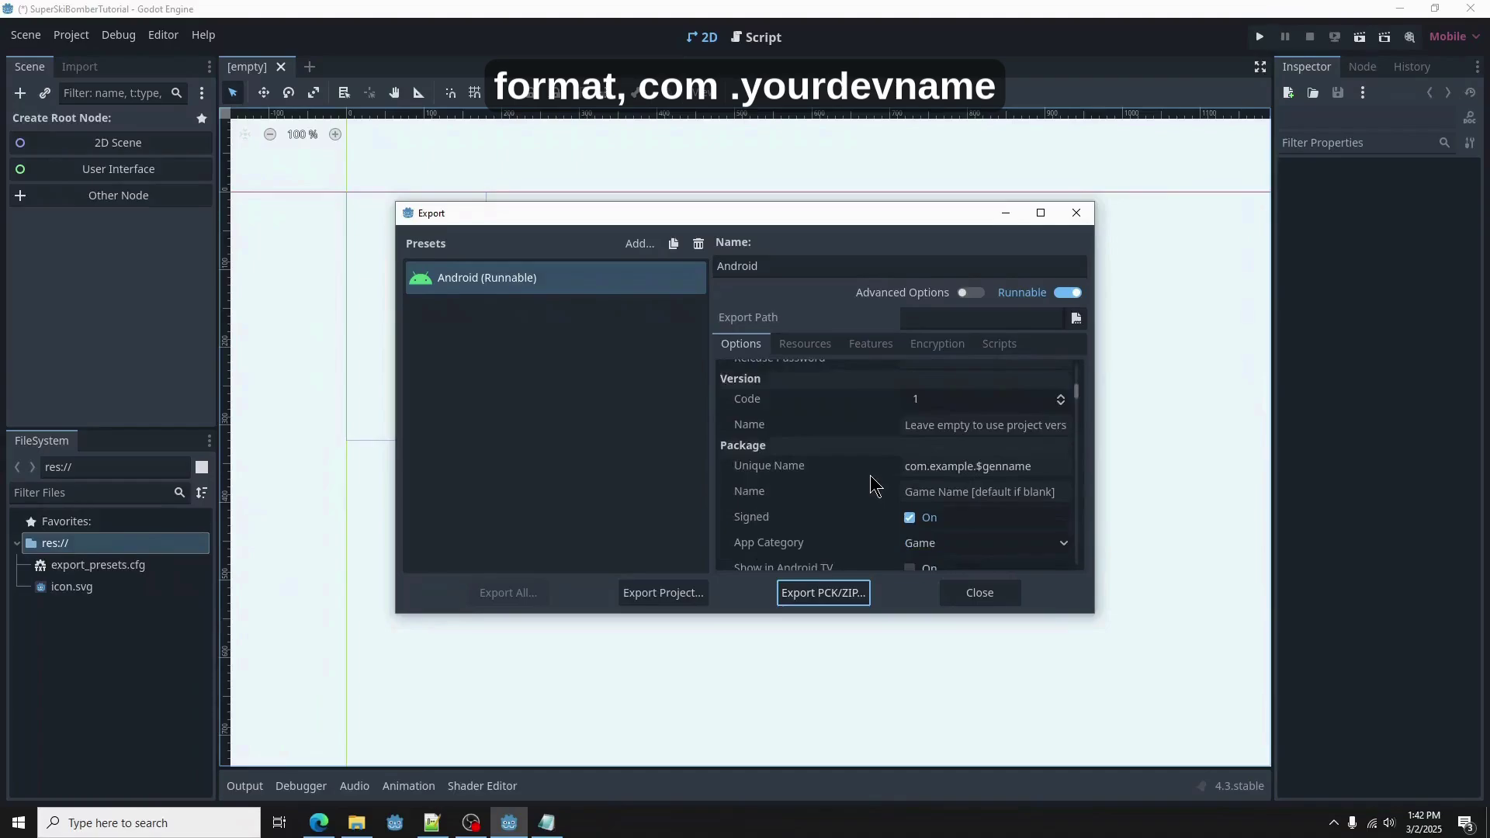
{"action": "scroll", "coordinate": [875, 485], "scroll_direction": "down", "scroll_amount": 1}
{"action": "double_click", "coordinate": [944, 442]}
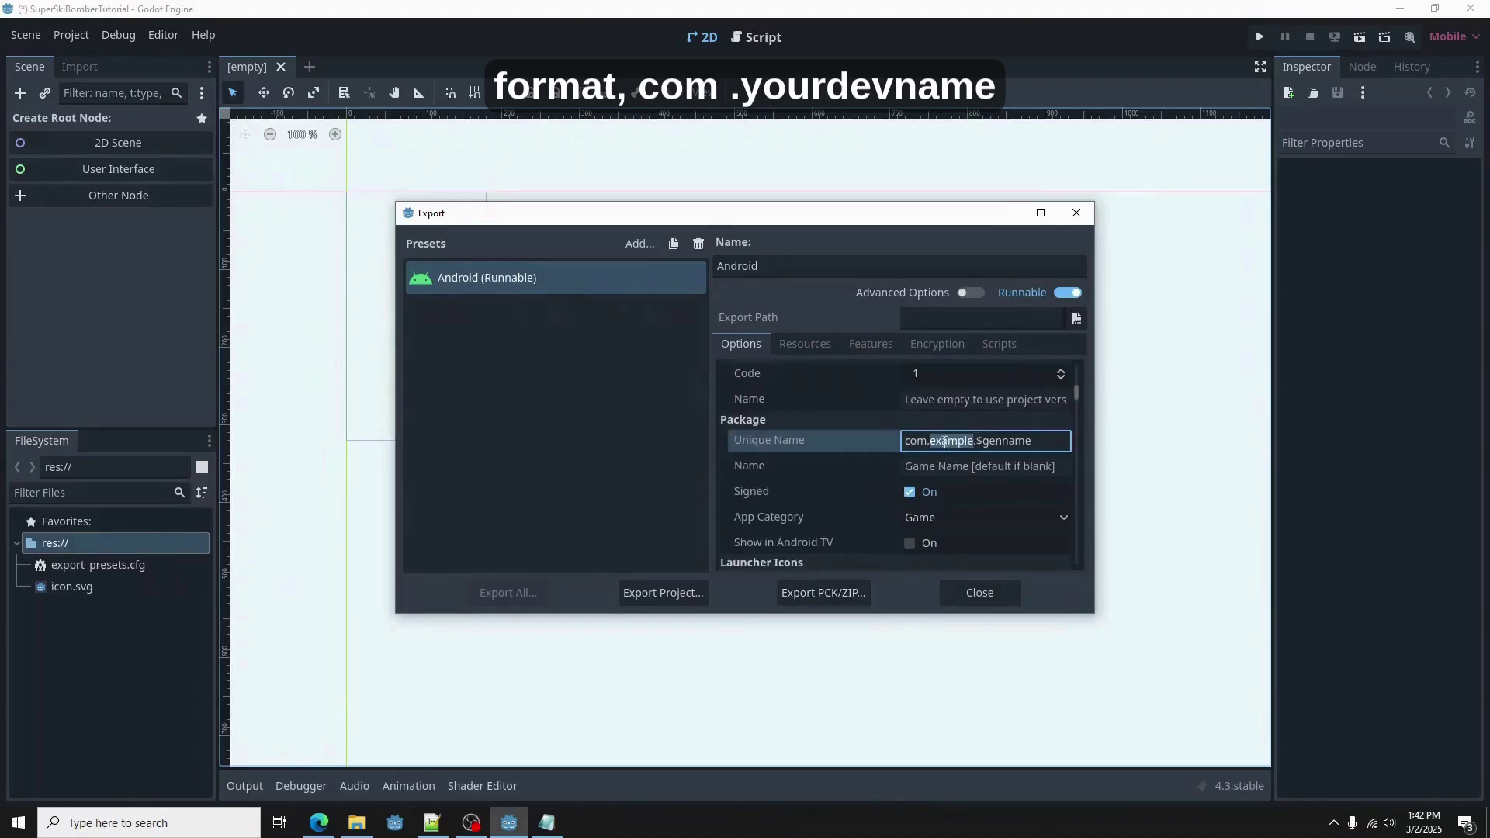
{"action": "type", "text": "pinkman"}
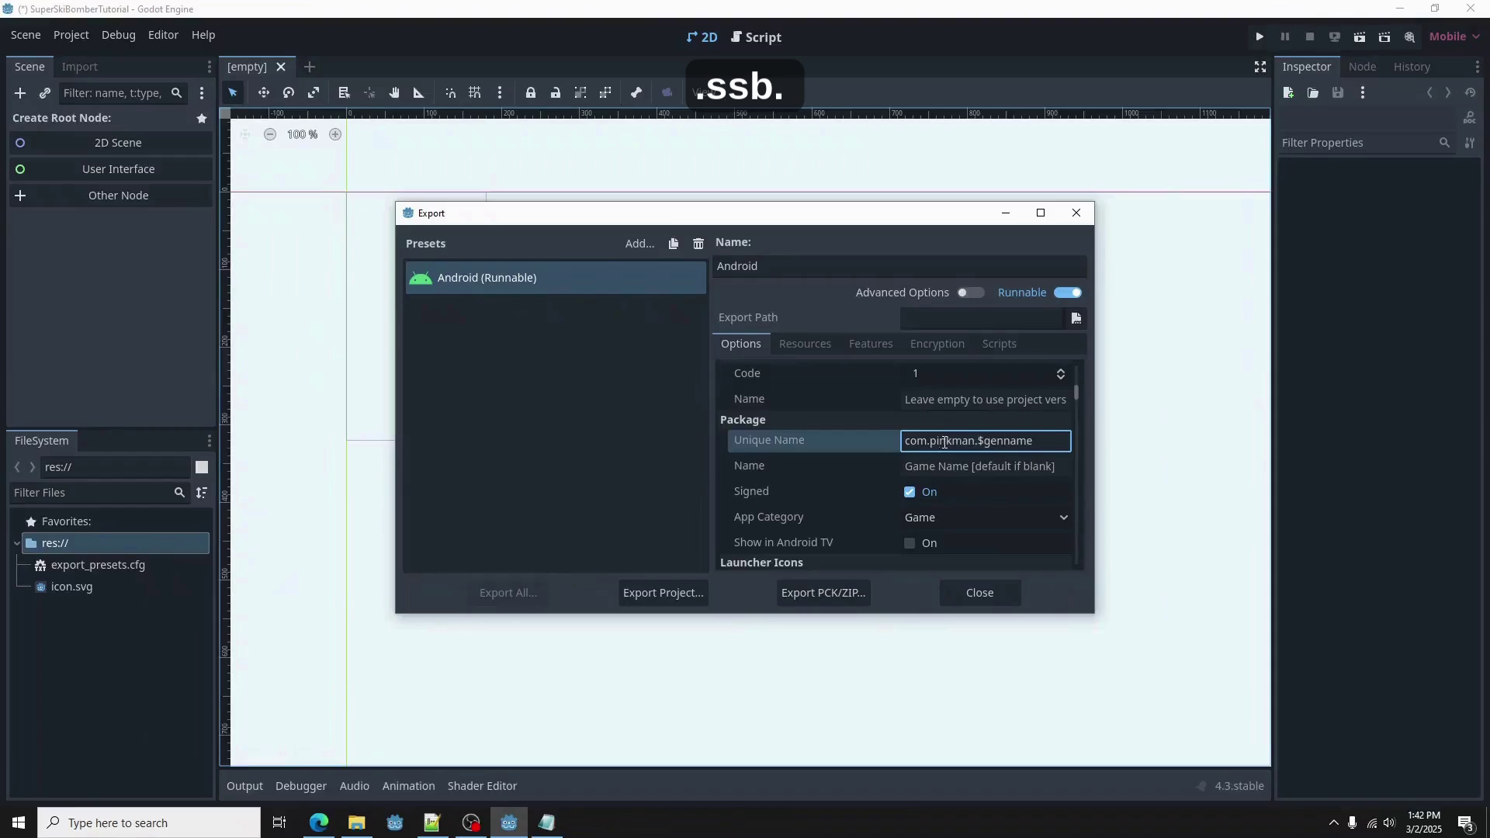
{"action": "key", "text": "shift+End"}
{"action": "type", "text": "ssb"}
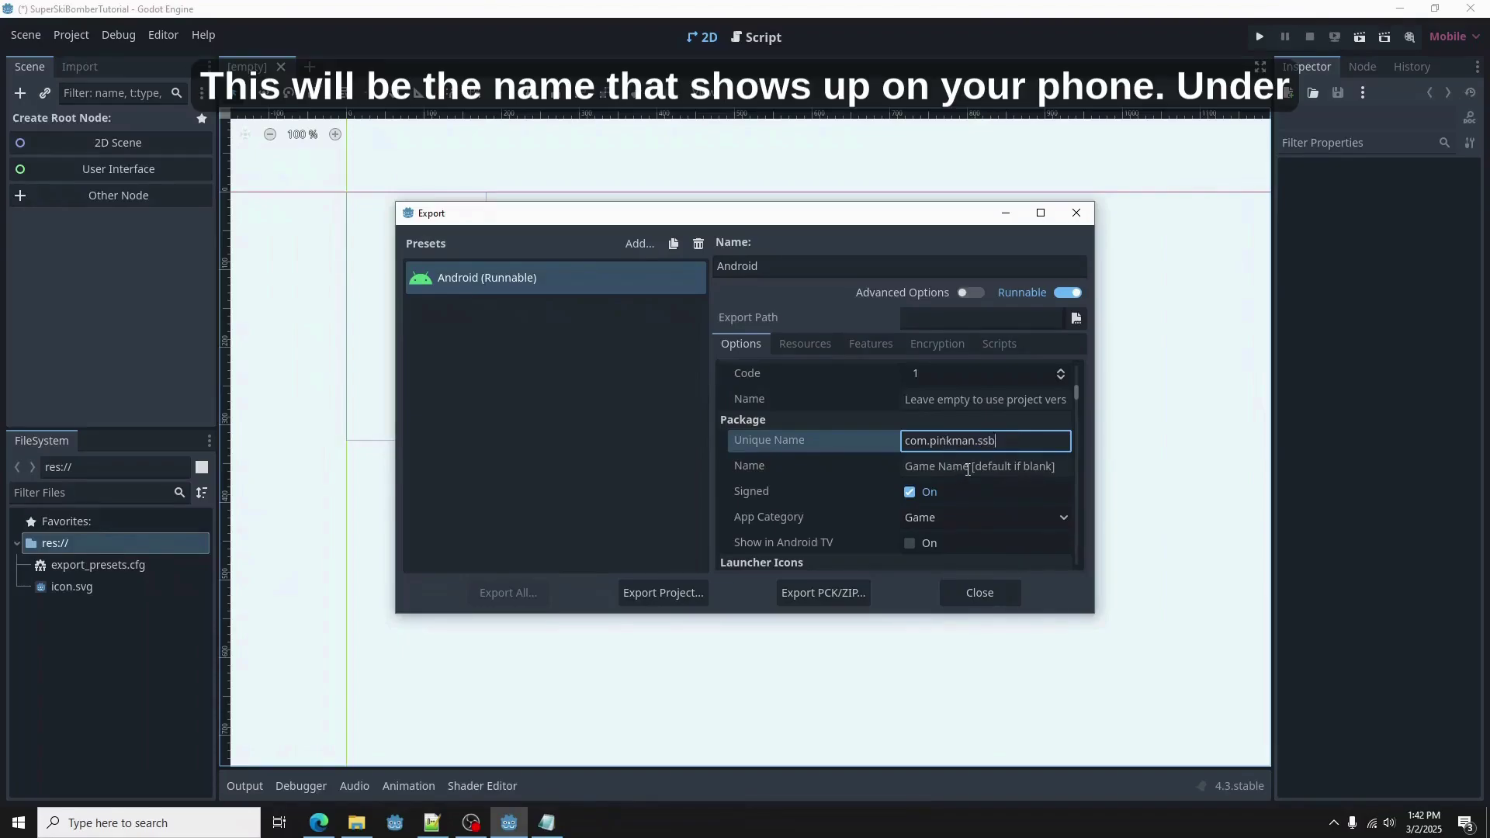
{"action": "left_click", "coordinate": [968, 467]}
{"action": "type", "text": "SuperSkiBomber"}
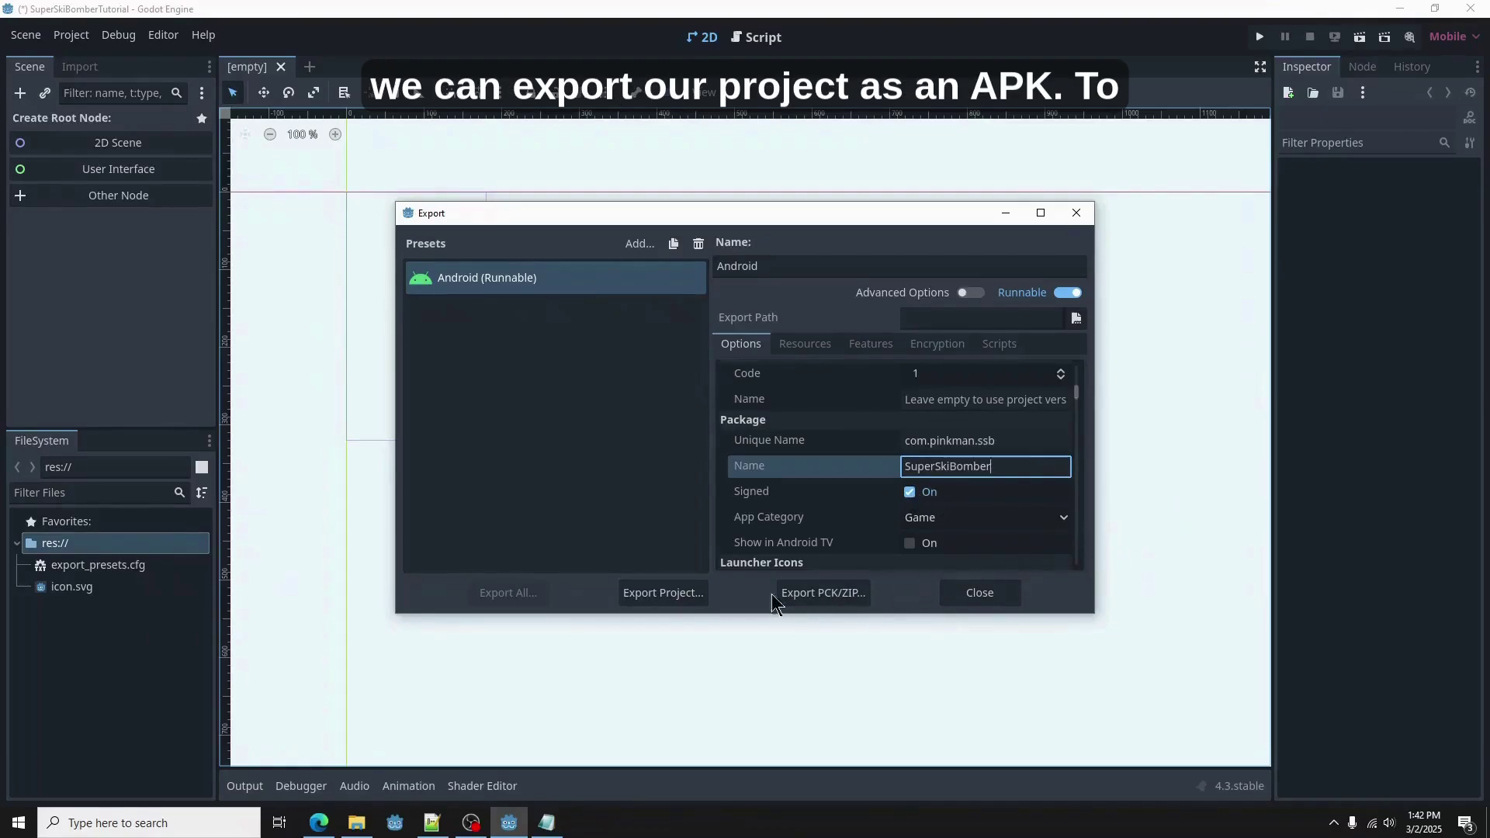
Step: Export the Android build as SuperSkiBomberTutorial.apk into the Documents/Godot folder
{"action": "left_click", "coordinate": [684, 599]}
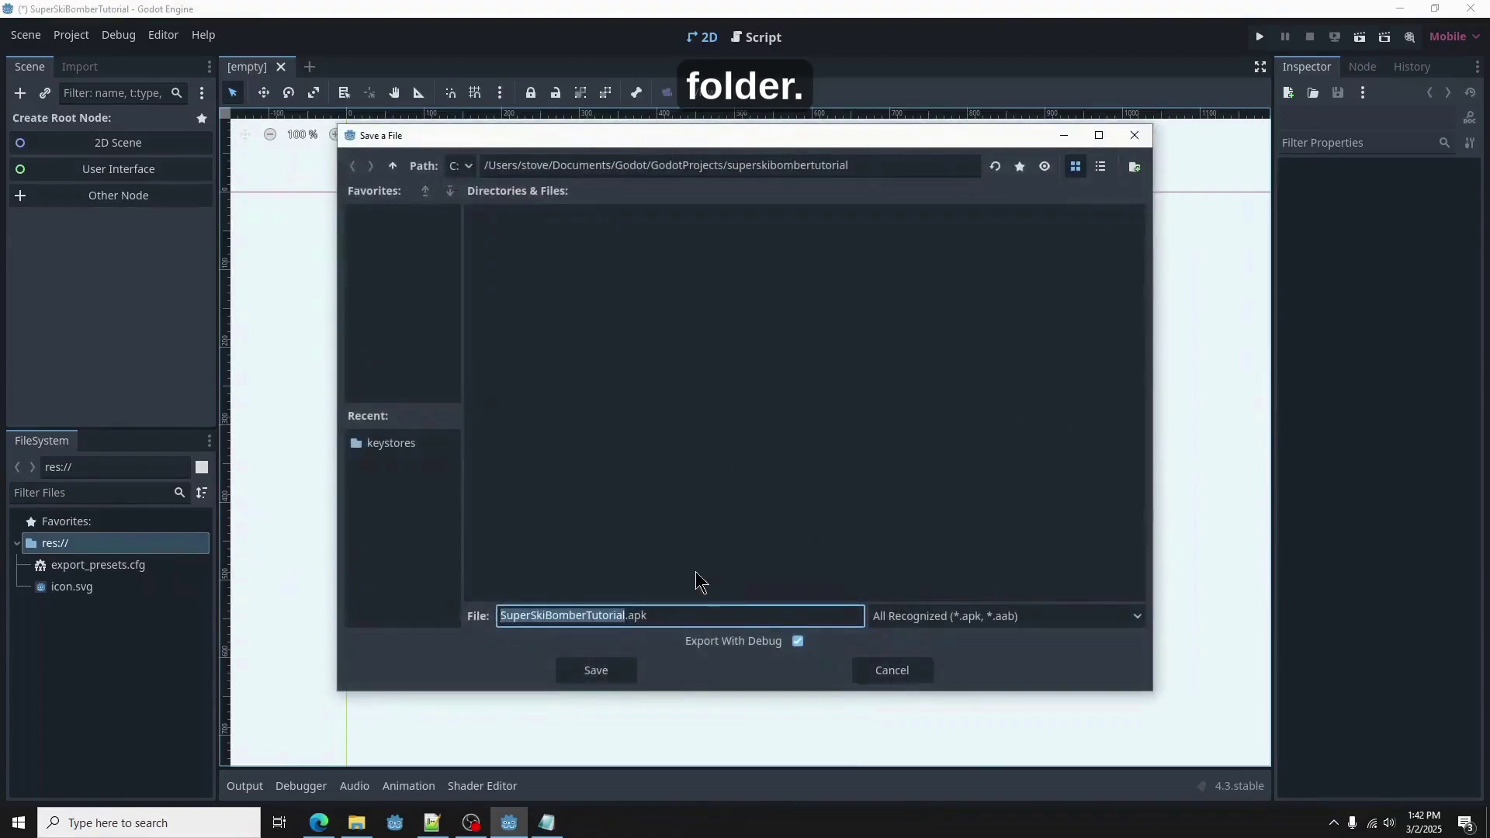
{"action": "left_click", "coordinate": [393, 166]}
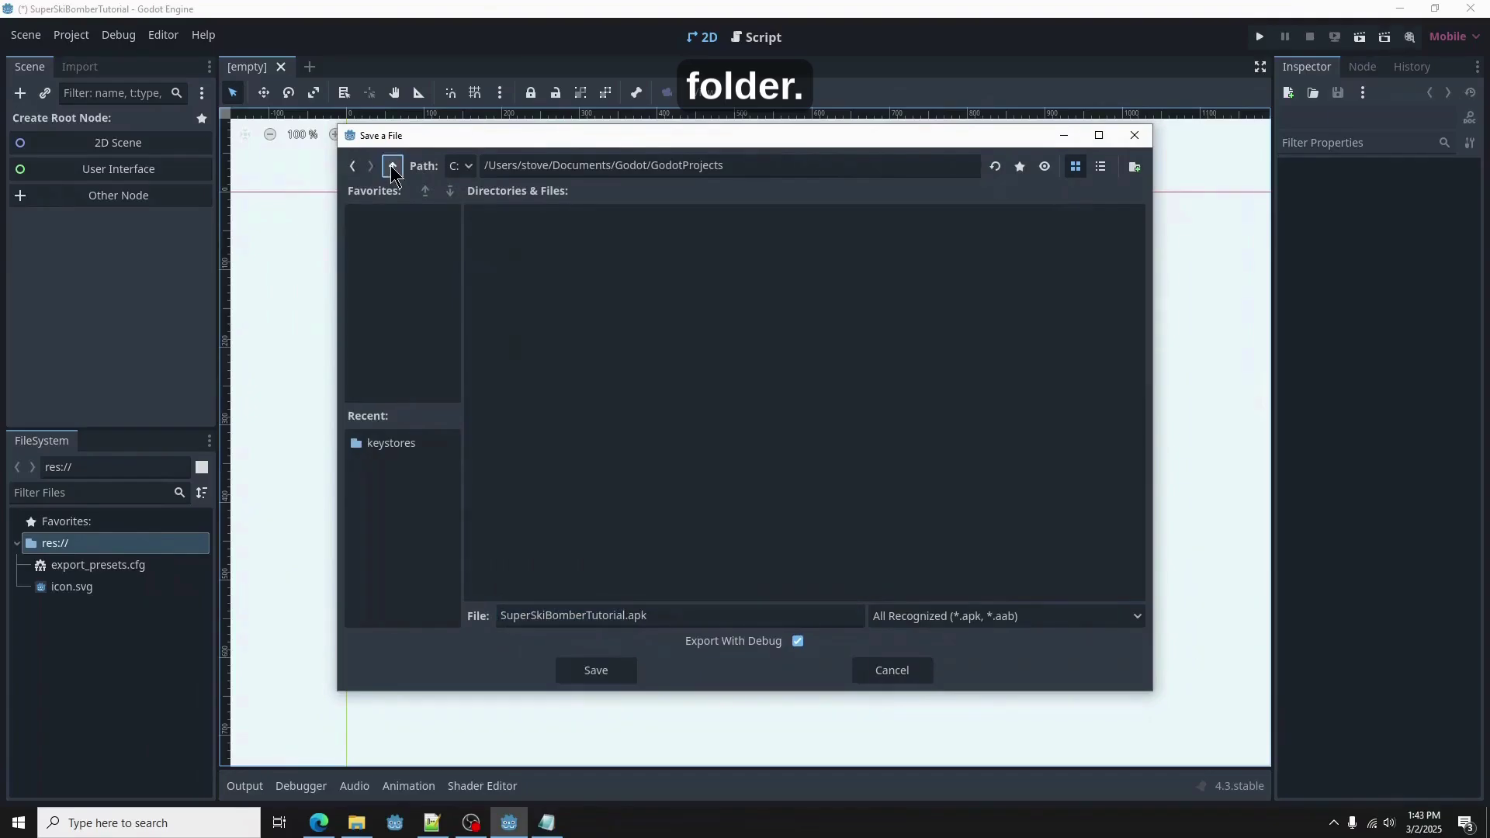
{"action": "left_click", "coordinate": [392, 166]}
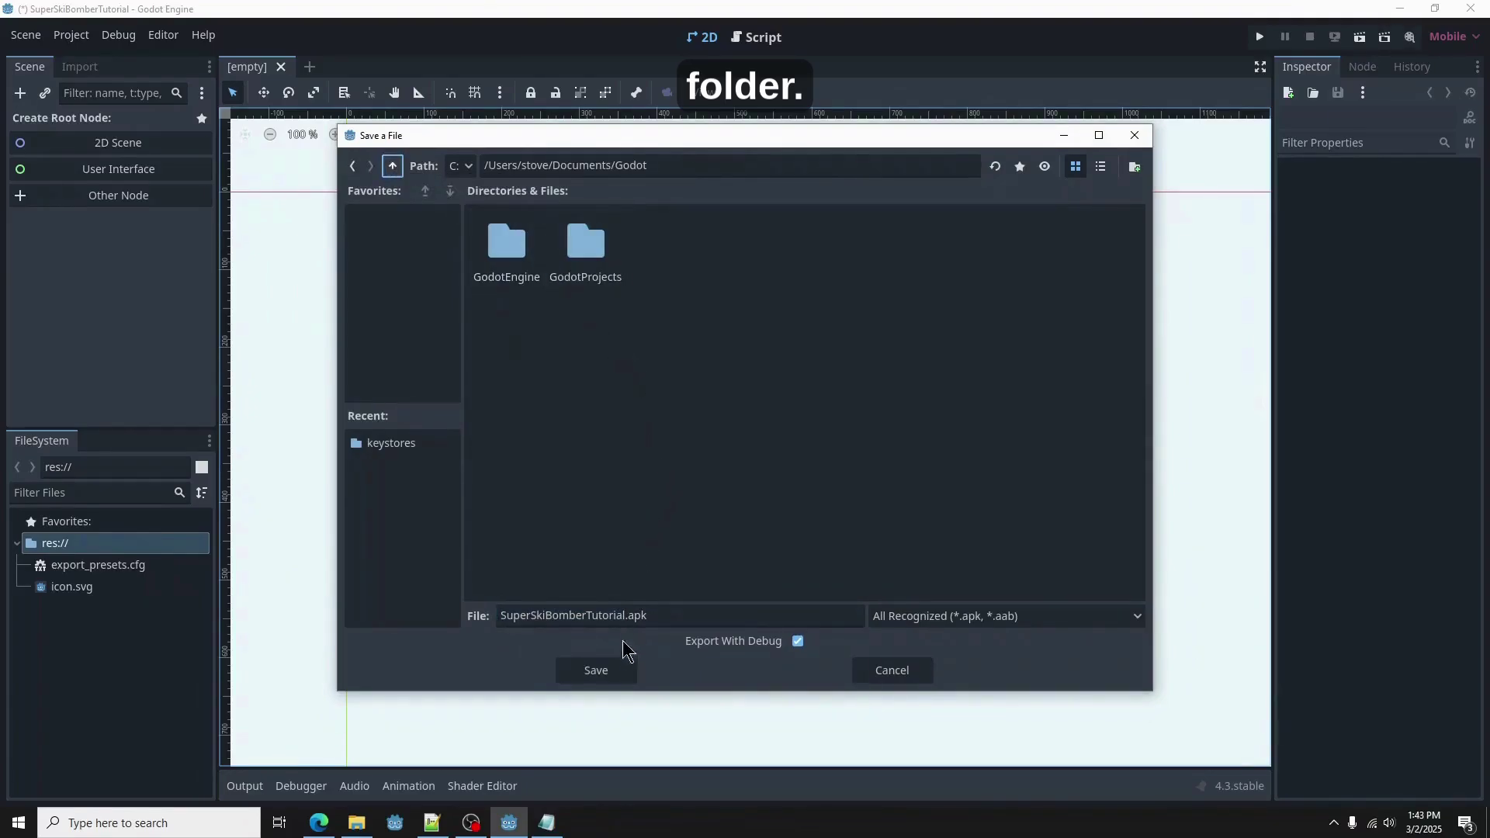
{"action": "left_click", "coordinate": [621, 681]}
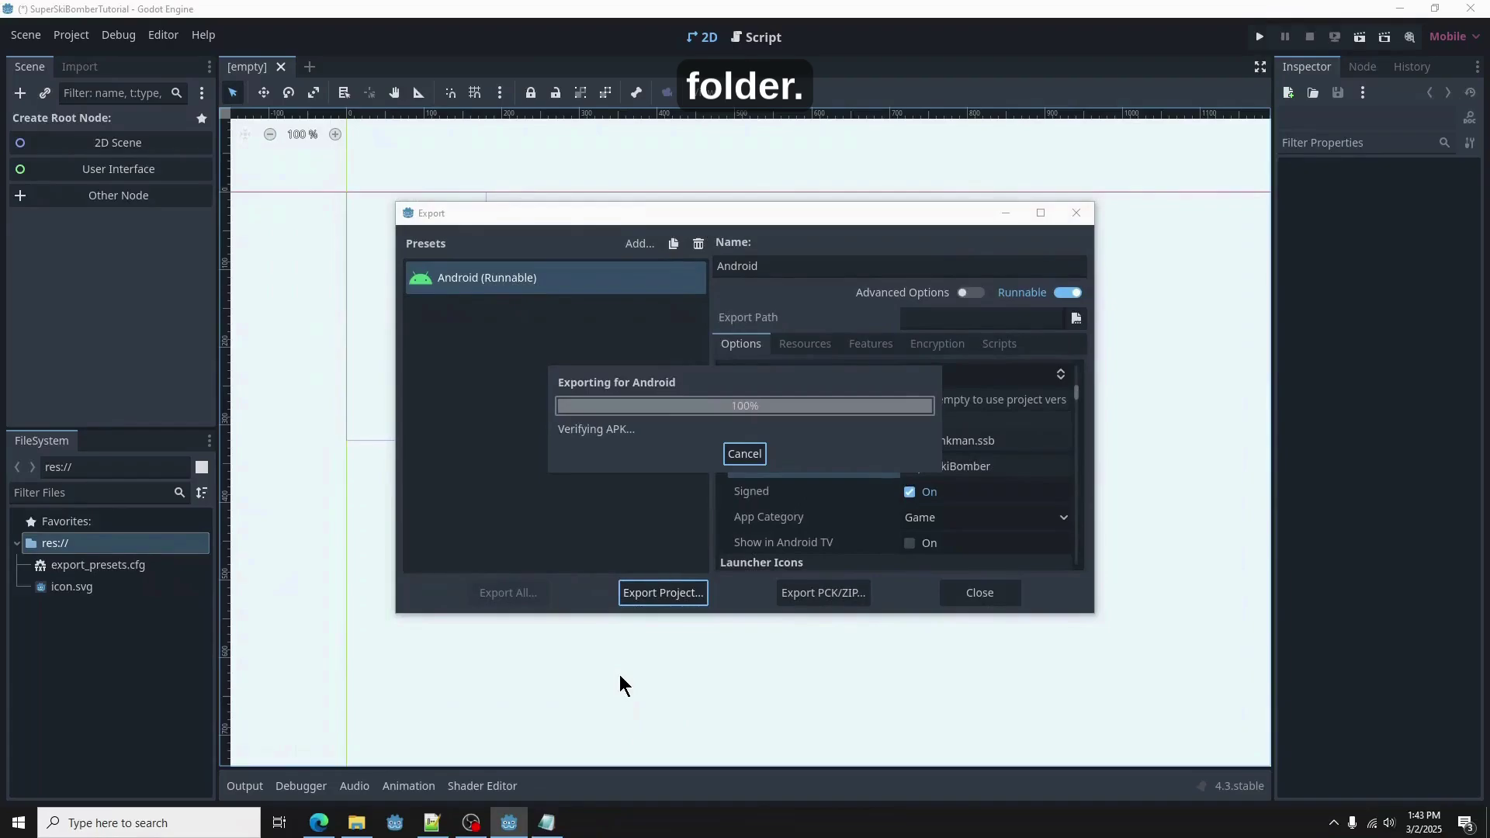
{"action": "key", "text": "super"}
Step: Launch File Explorer and open Documents > Godot to view the exported SuperSkiBomber APK files
{"action": "type", "text": "file"}
{"action": "key", "text": "Return"}
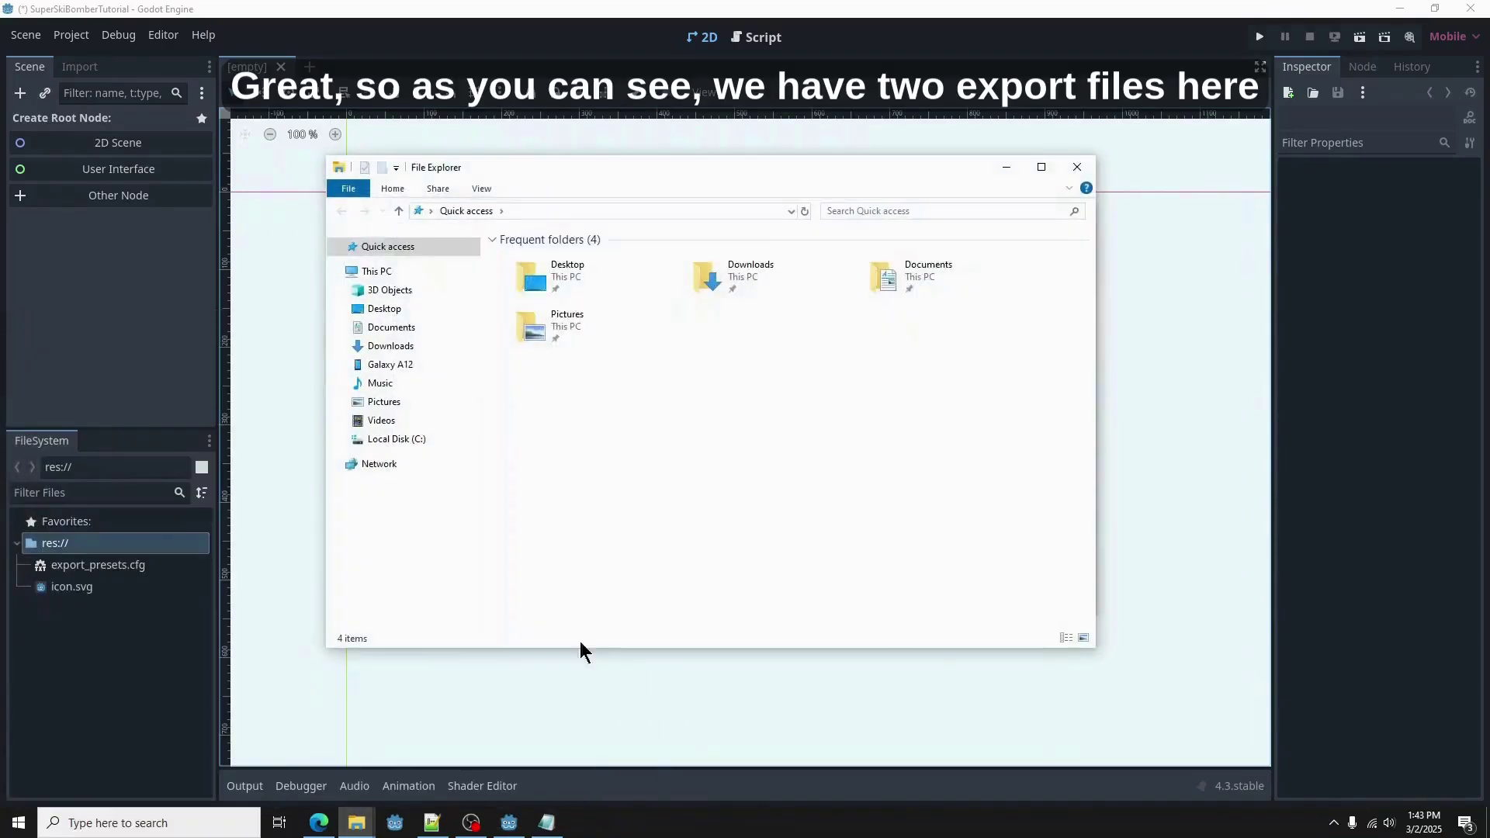
{"action": "left_click", "coordinate": [448, 329]}
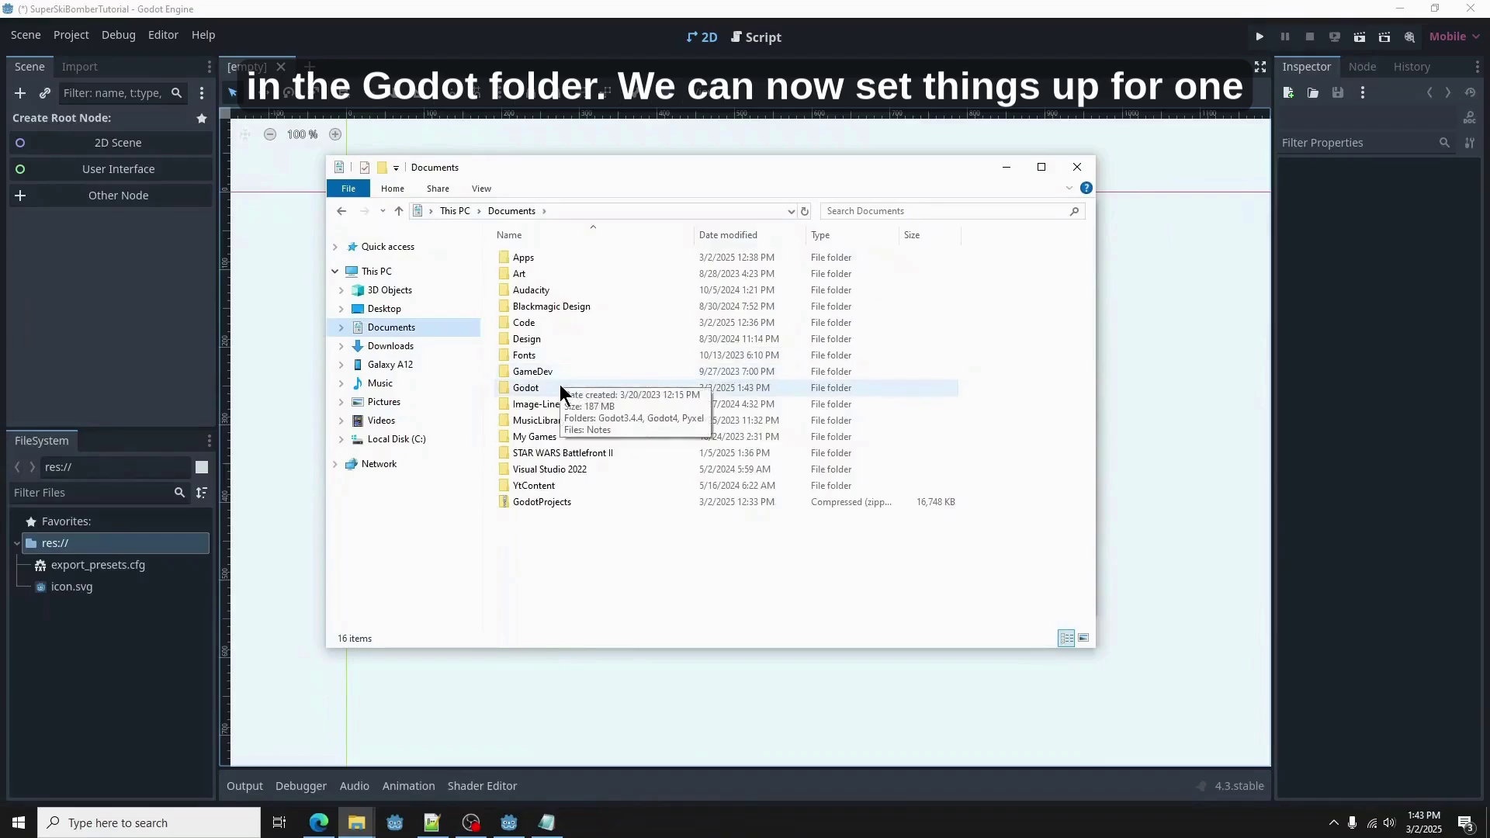
{"action": "left_click", "coordinate": [560, 390]}
{"action": "double_click", "coordinate": [560, 389]}
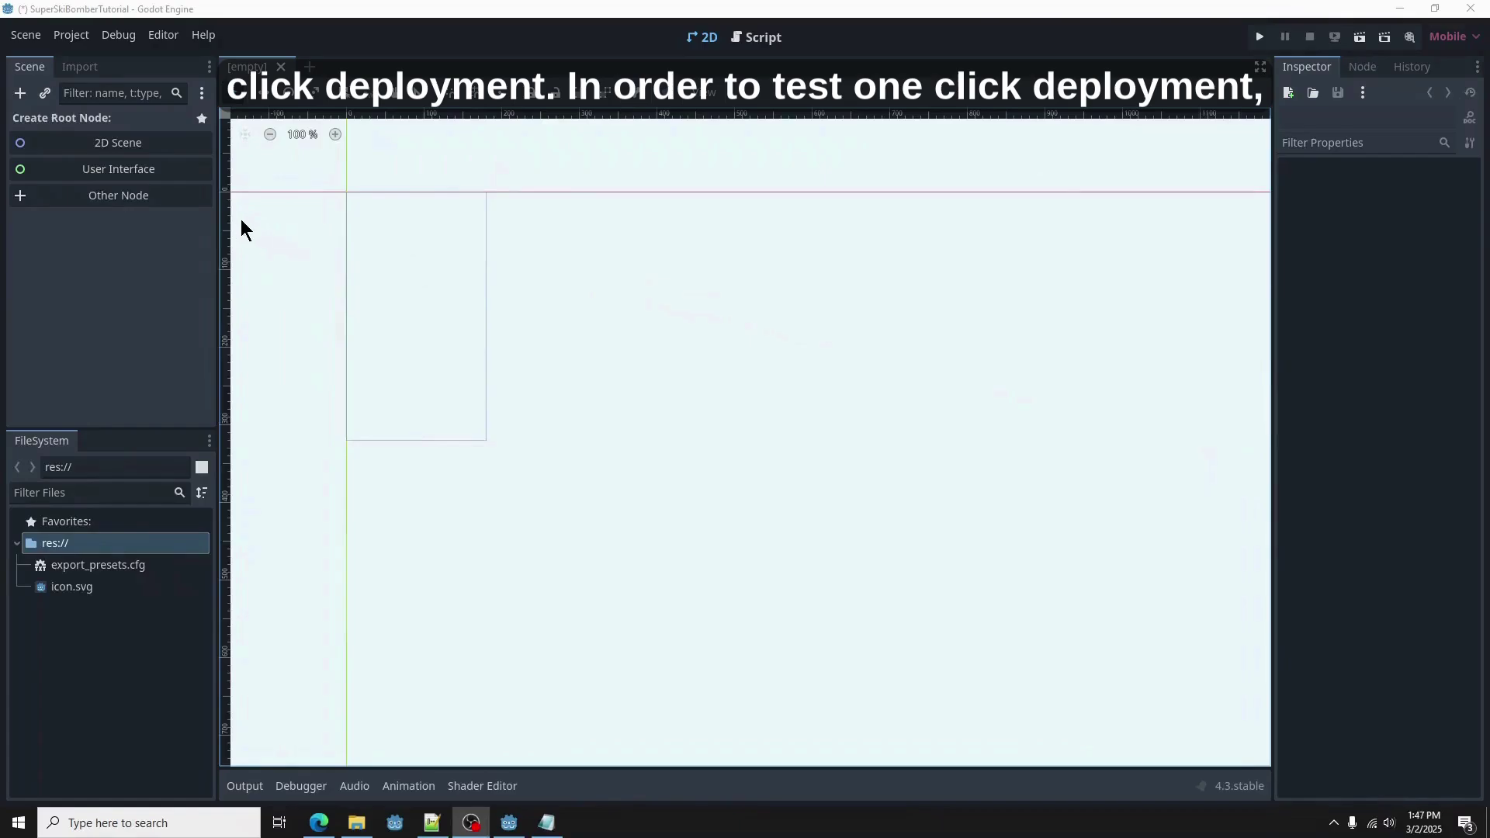
Step: Create a new User Interface scene and rename its Control root to Test
{"action": "left_click", "coordinate": [164, 175]}
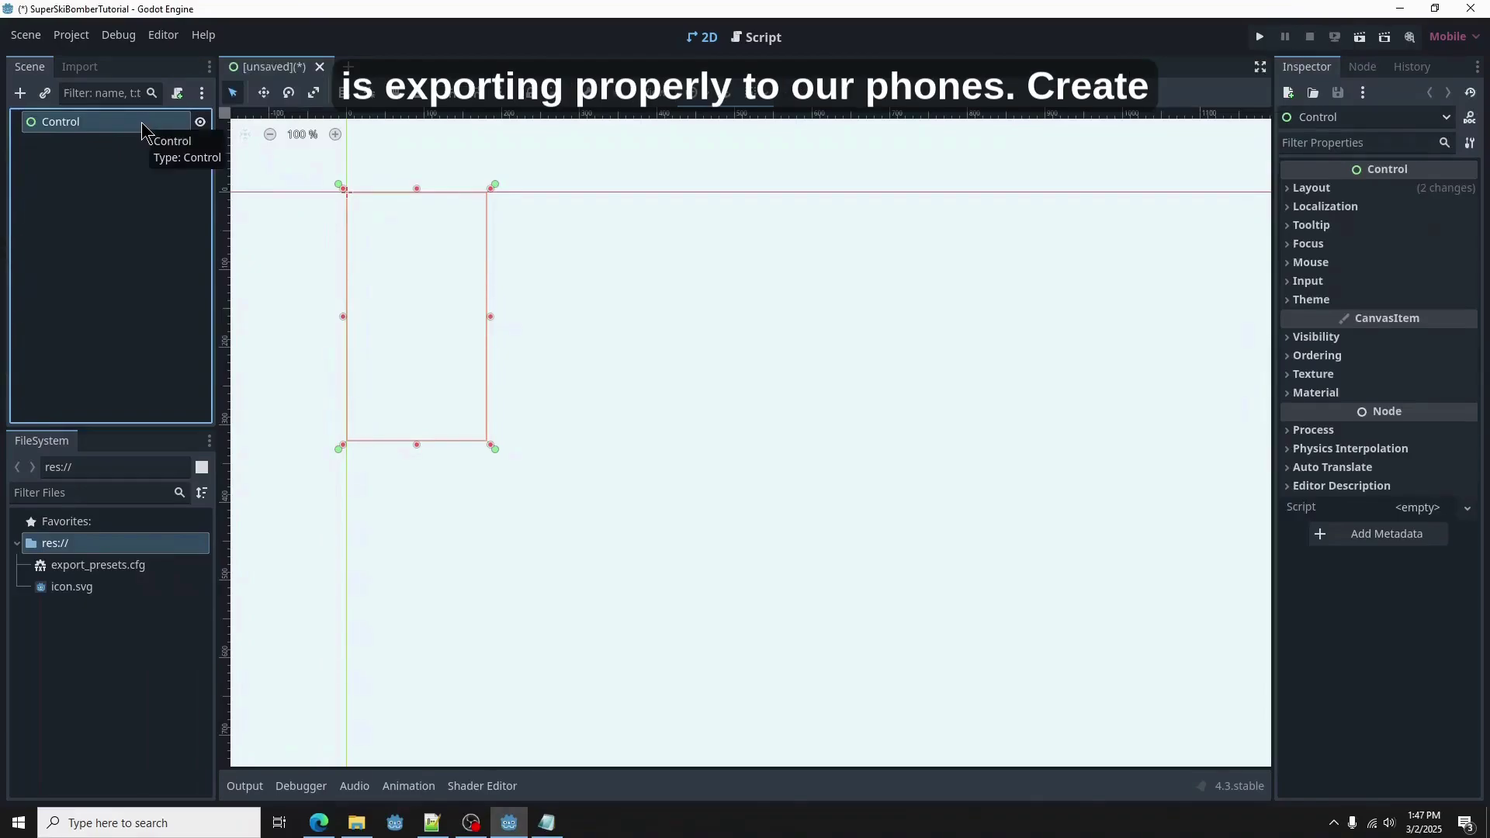
{"action": "double_click", "coordinate": [143, 122]}
{"action": "type", "text": "Test"}
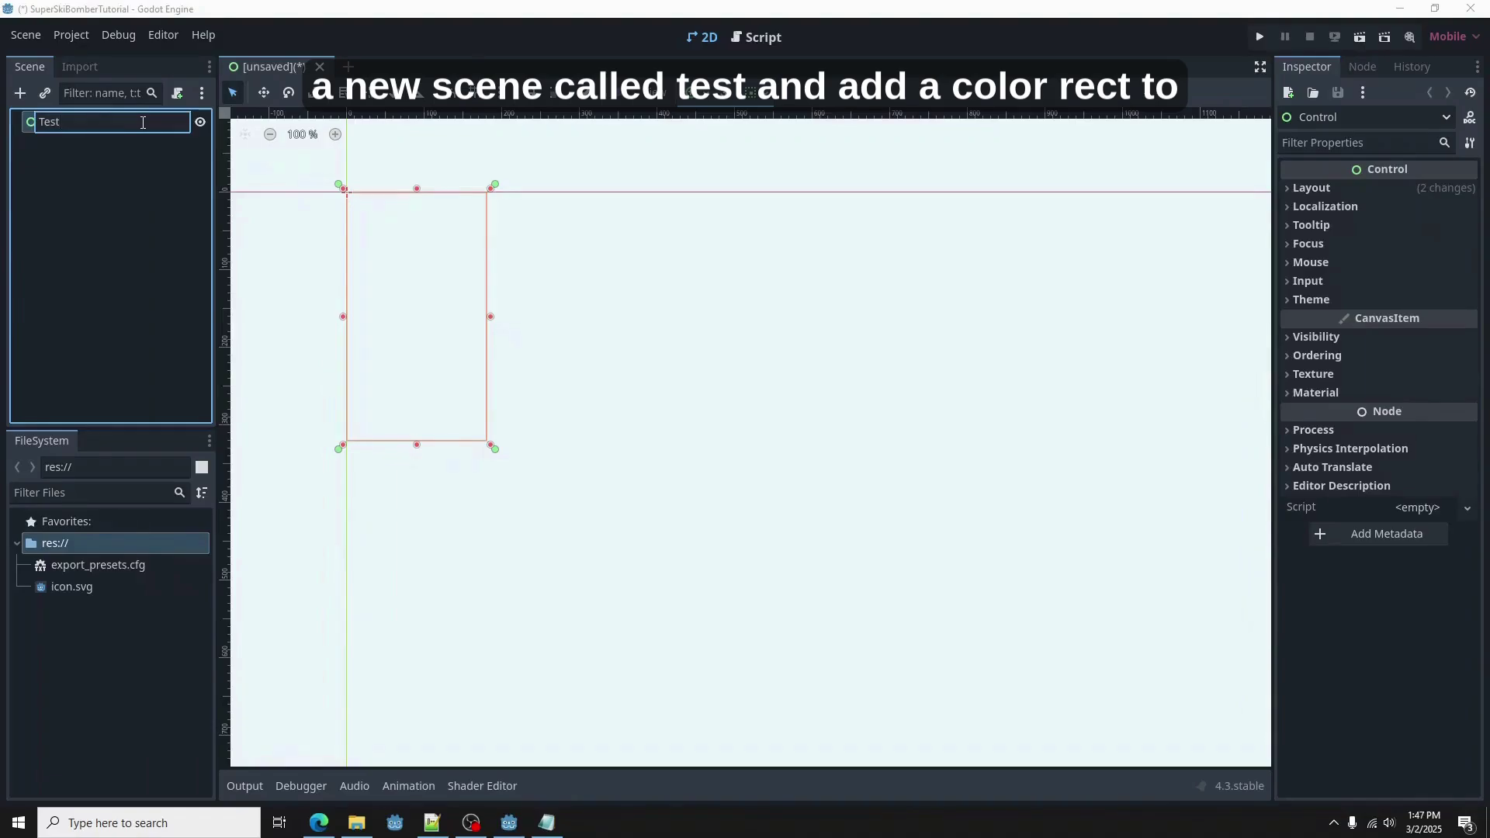
{"action": "key", "text": "Return"}
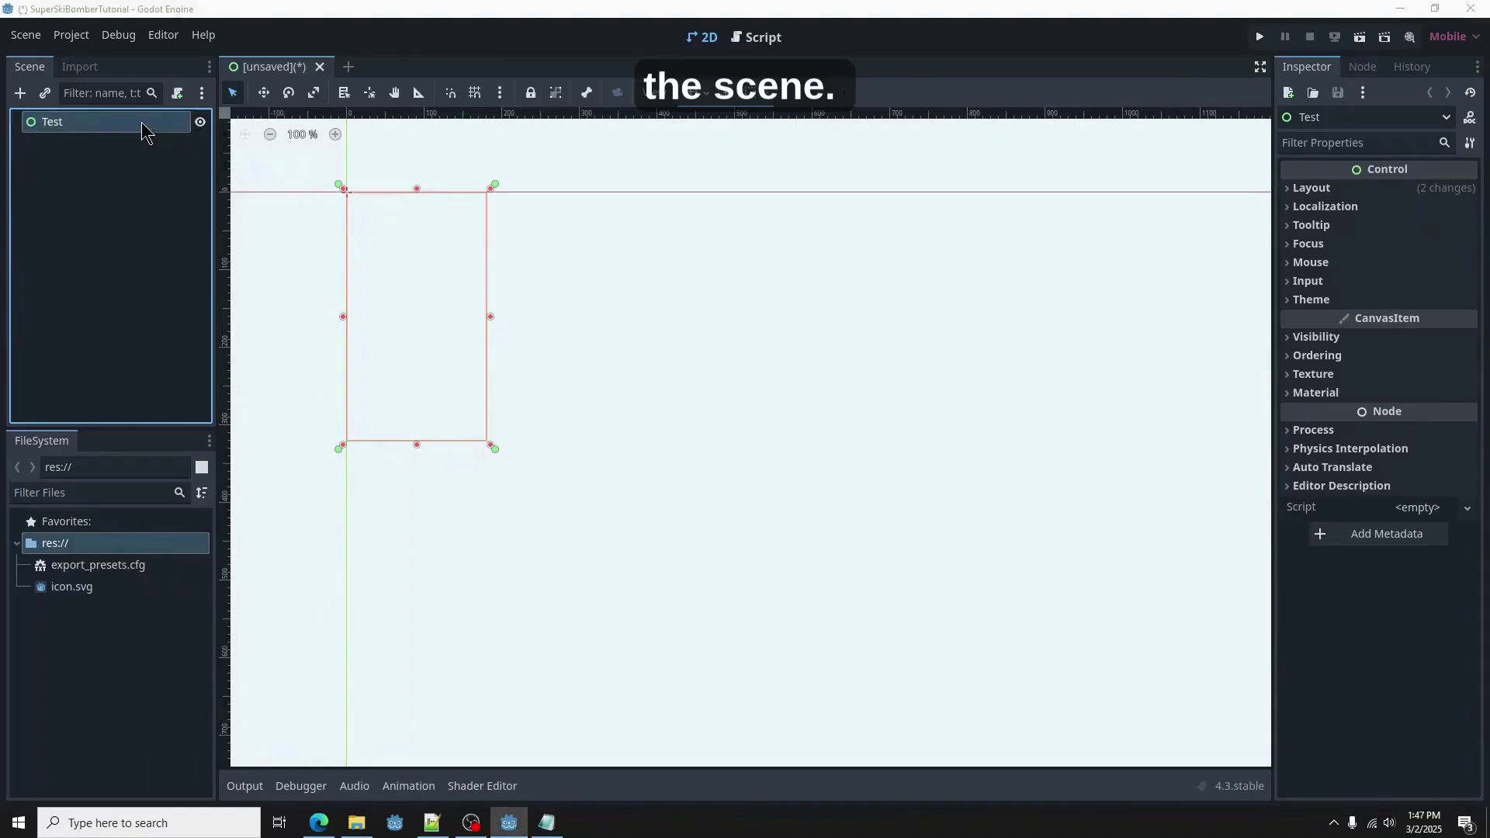
Step: Add a ColorRect child to Test and give it the Full Rect anchor preset
{"action": "key", "text": "ctrl+a"}
{"action": "type", "text": "coloe"}
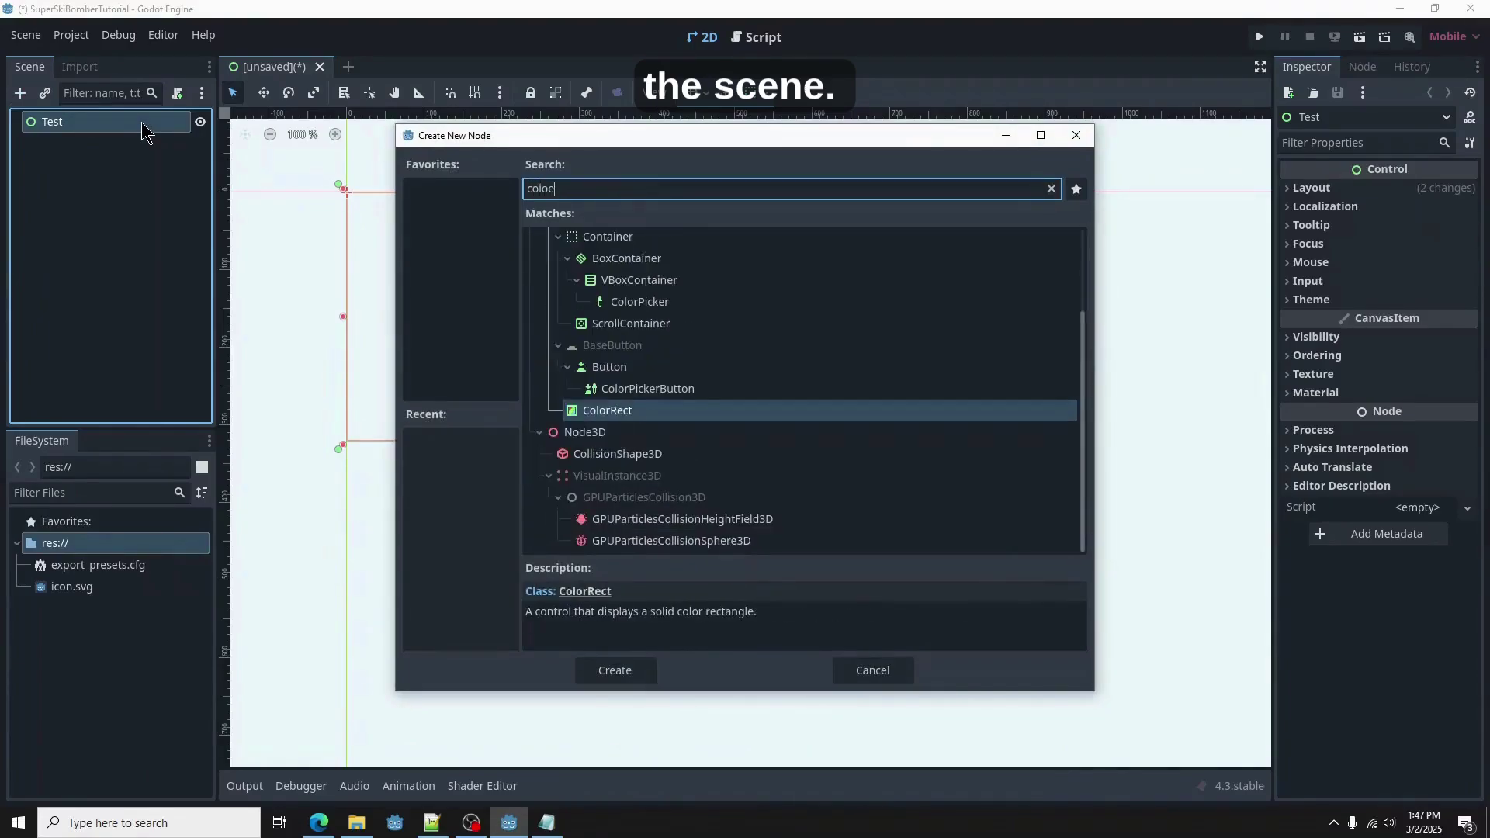
{"action": "key", "text": "Return"}
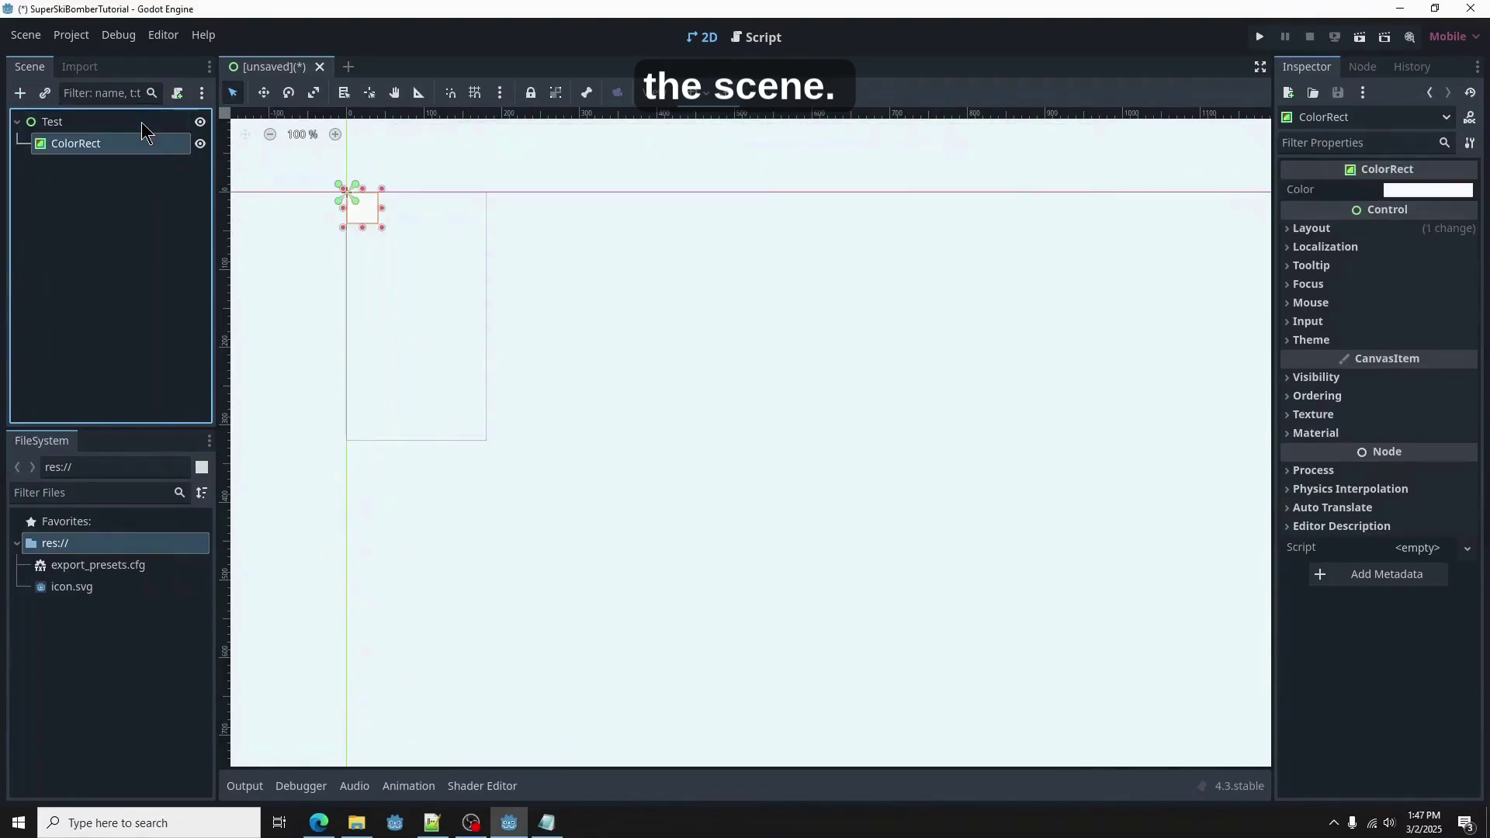
{"action": "left_click", "coordinate": [698, 99]}
{"action": "left_click", "coordinate": [781, 229]}
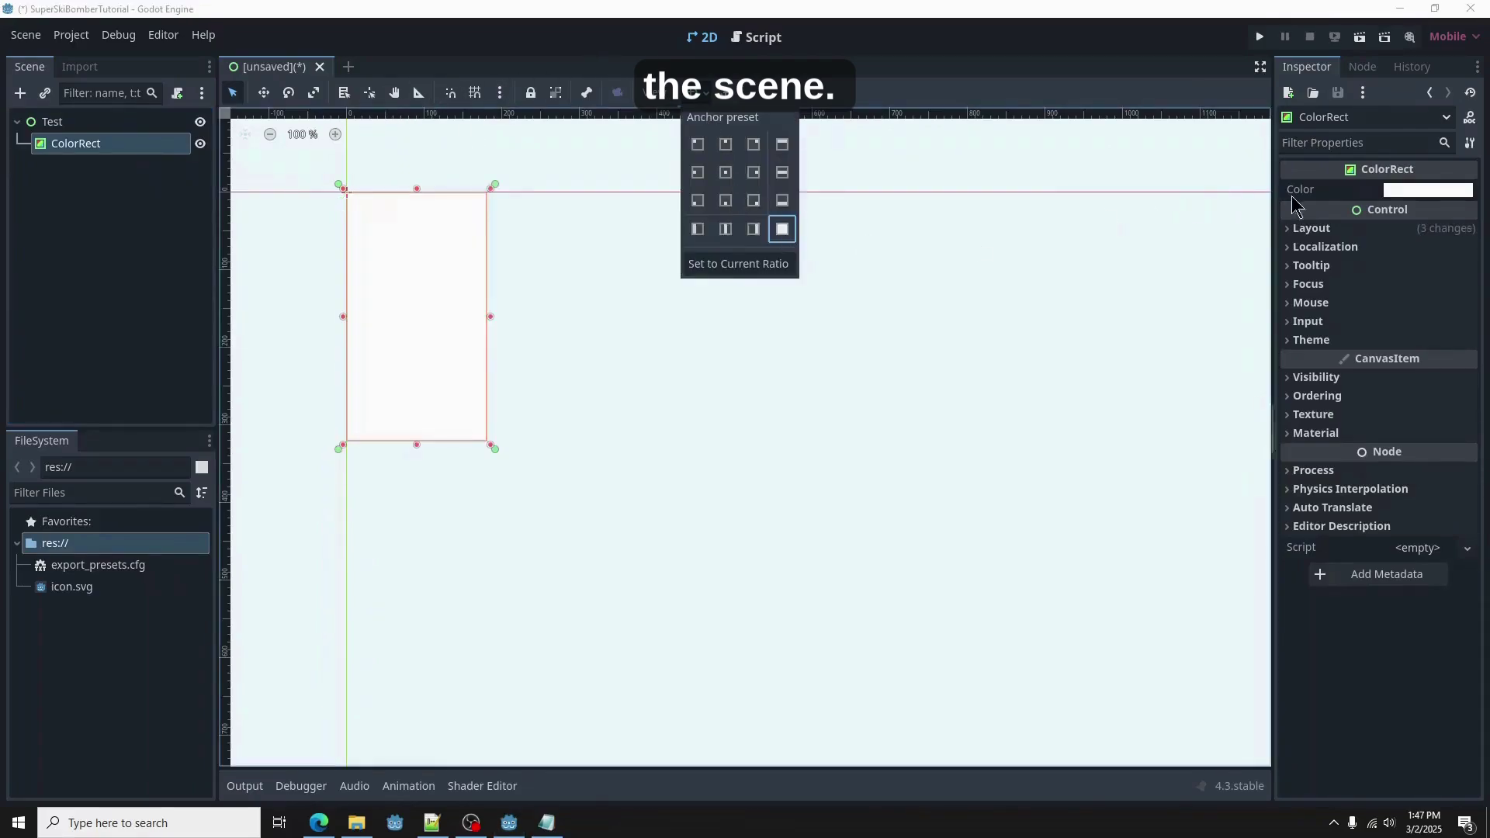
{"action": "left_click", "coordinate": [1380, 192]}
Step: Colour the ColorRect purple (9e00a4) and start saving the scene
{"action": "left_click", "coordinate": [1414, 194]}
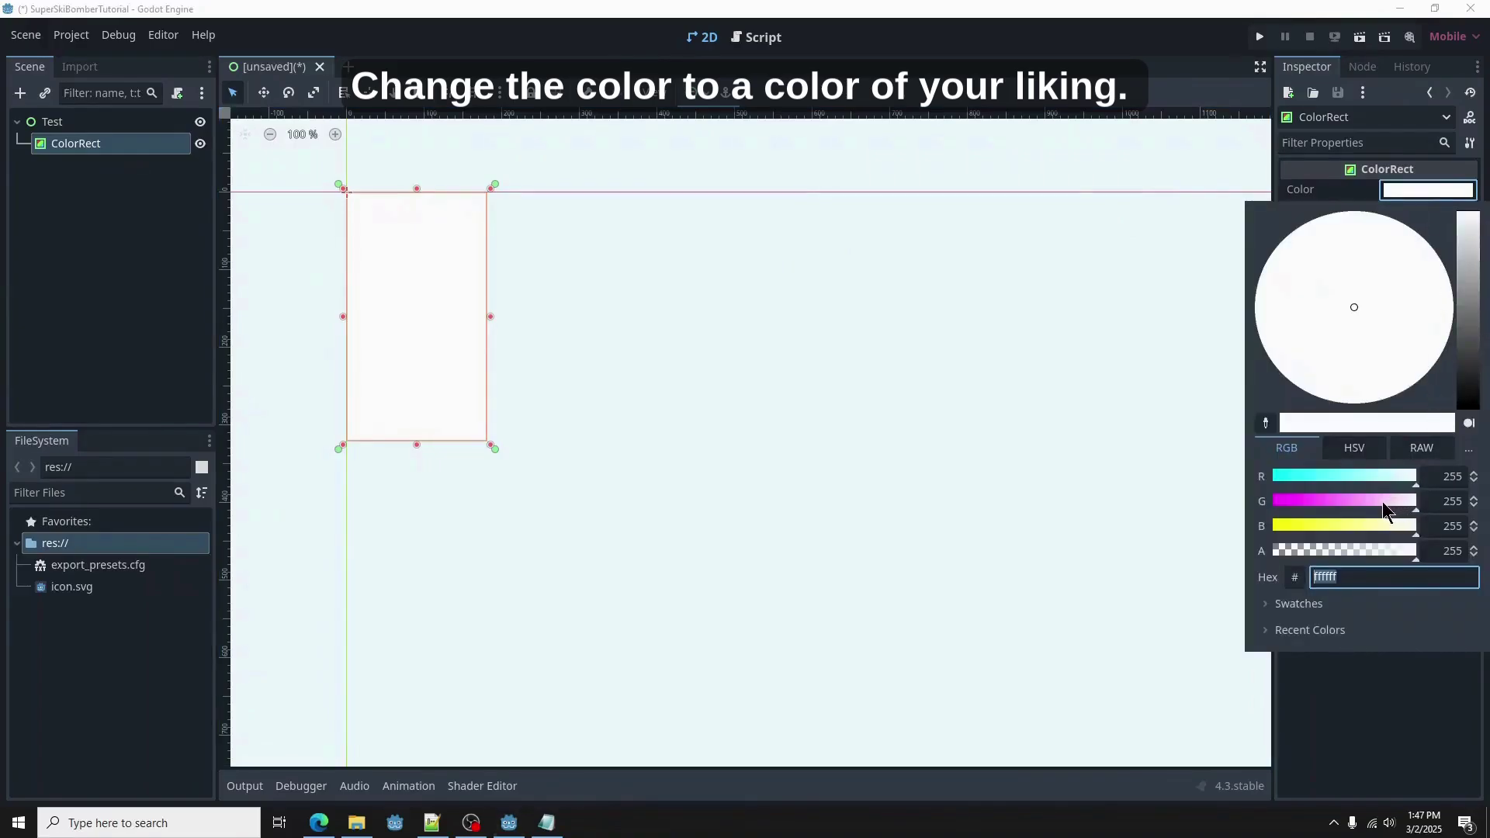
{"action": "left_click", "coordinate": [1383, 502]}
{"action": "left_click", "coordinate": [1471, 299]}
{"action": "left_click", "coordinate": [1471, 327]}
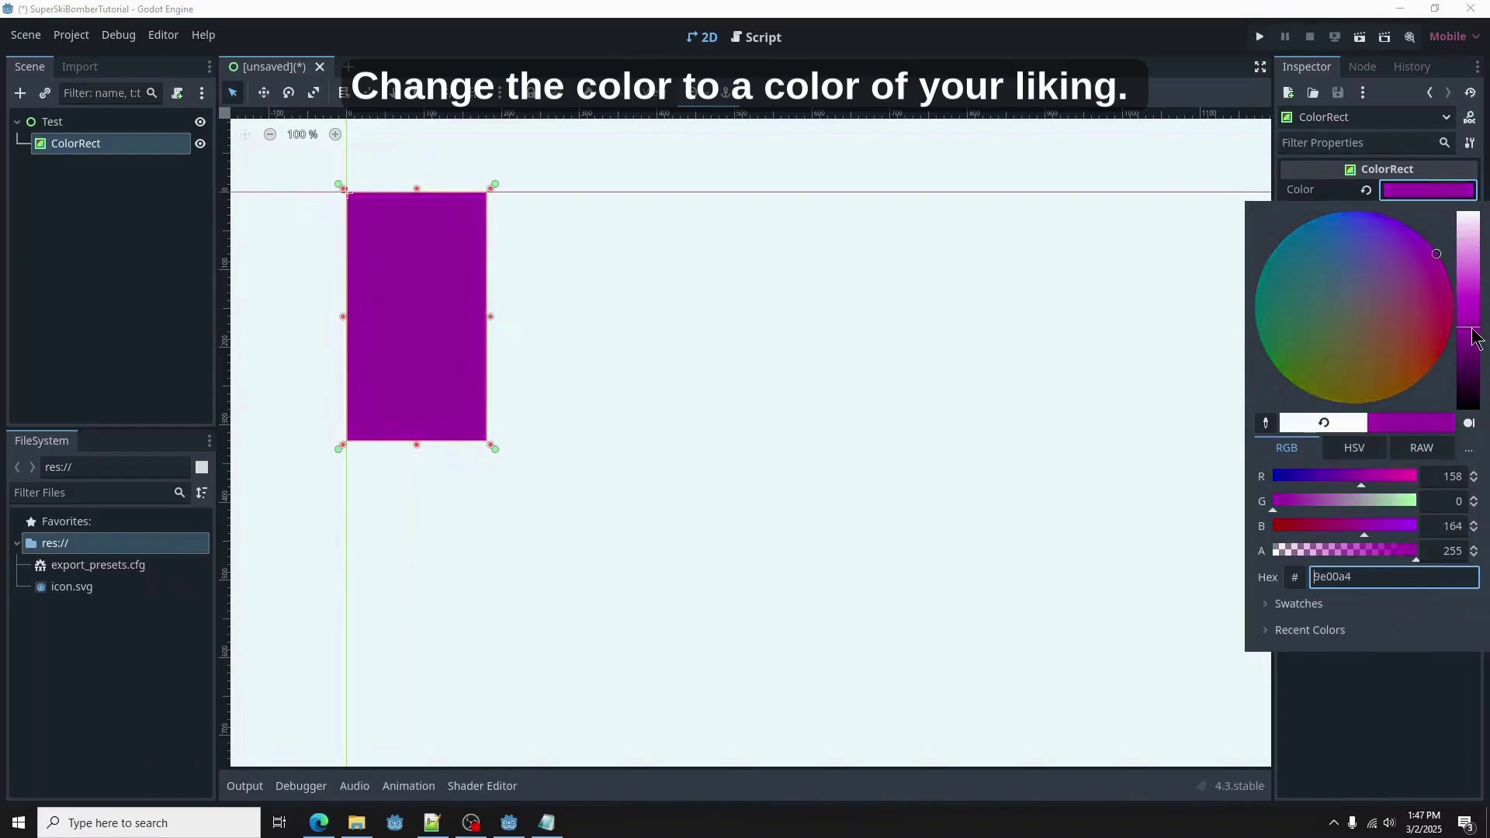
{"action": "left_click", "coordinate": [661, 468]}
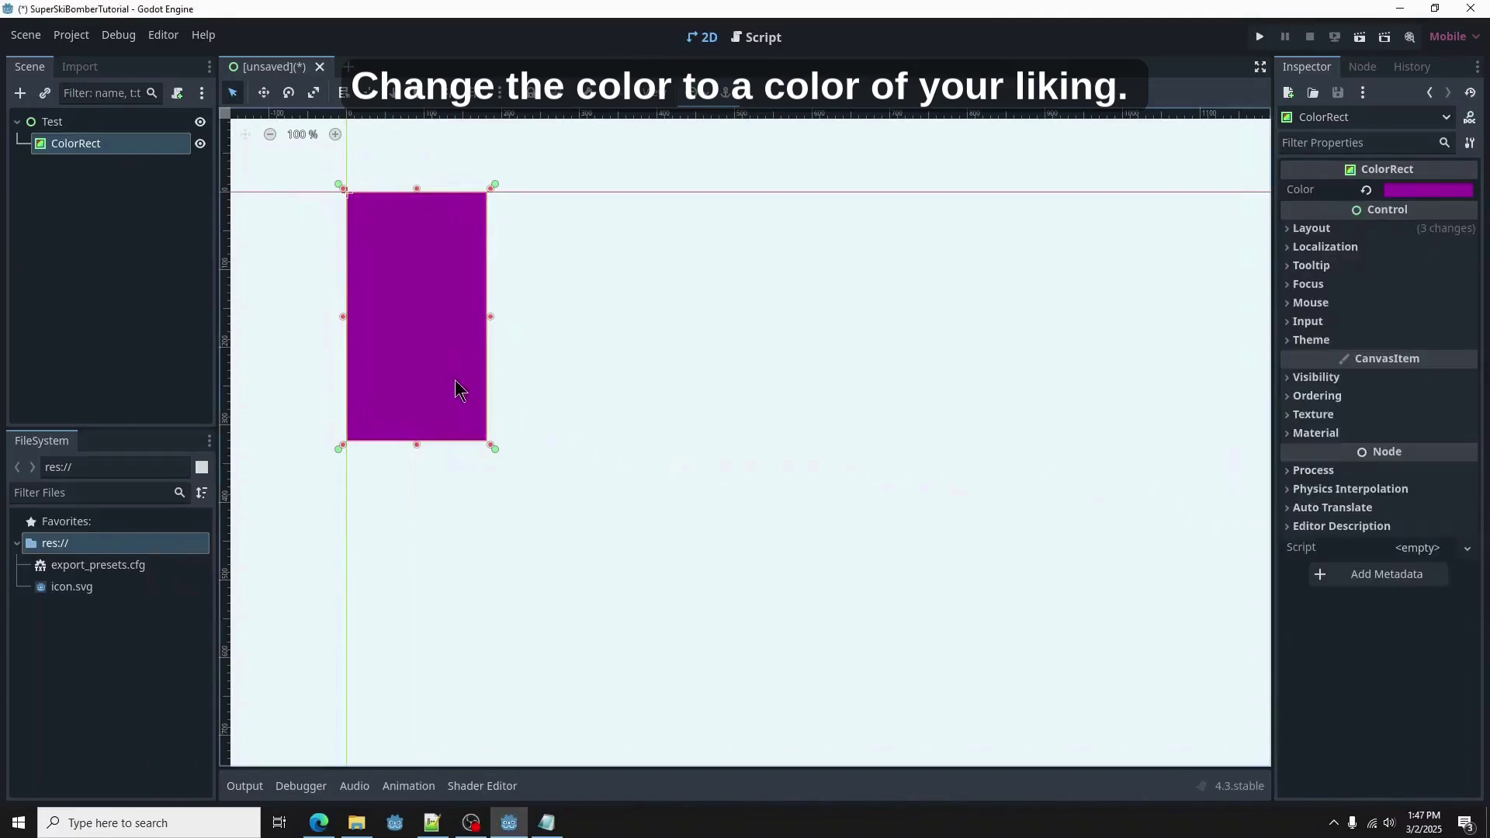
{"action": "scroll", "coordinate": [458, 388], "scroll_direction": "up", "scroll_amount": 1}
{"action": "middle_click_drag", "start_coordinate": [422, 382], "coordinate": [549, 418]}
{"action": "scroll", "coordinate": [548, 421], "scroll_direction": "up", "scroll_amount": 1}
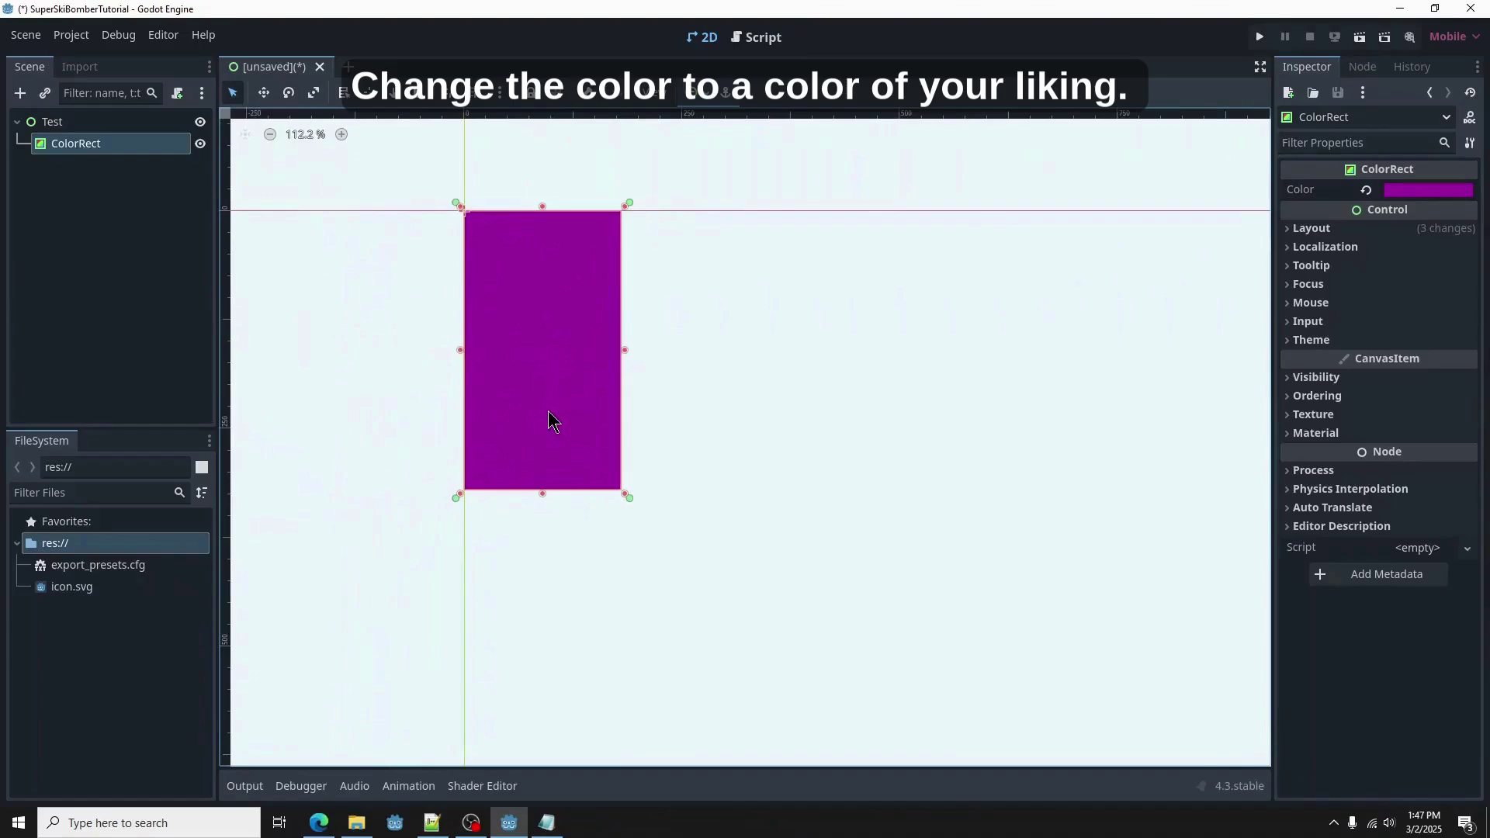
{"action": "key", "text": "ctrl+s"}
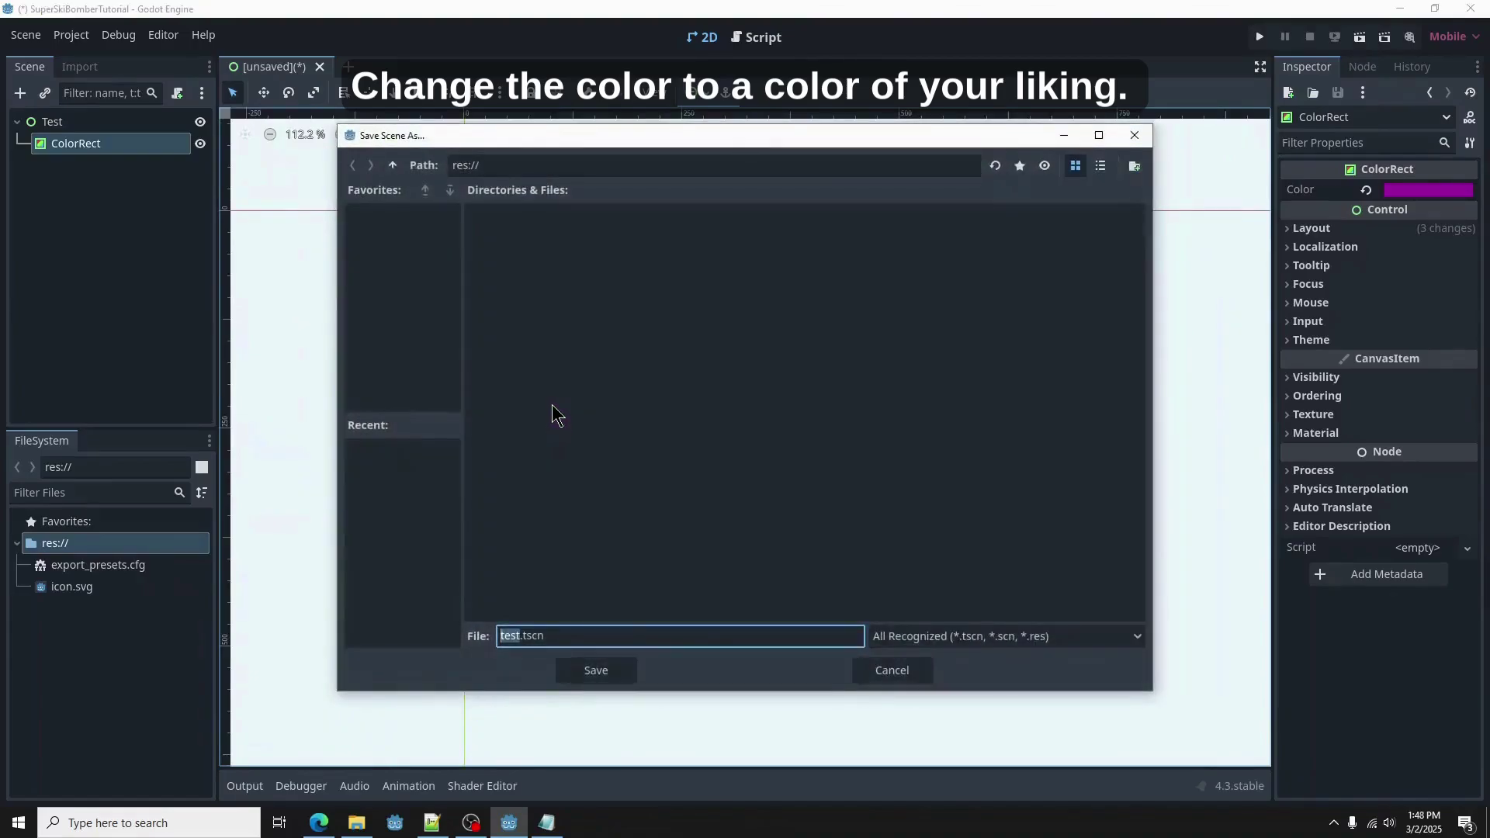
Step: Save the scene as test.tscn and set it as the project's main scene
{"action": "left_click", "coordinate": [598, 675]}
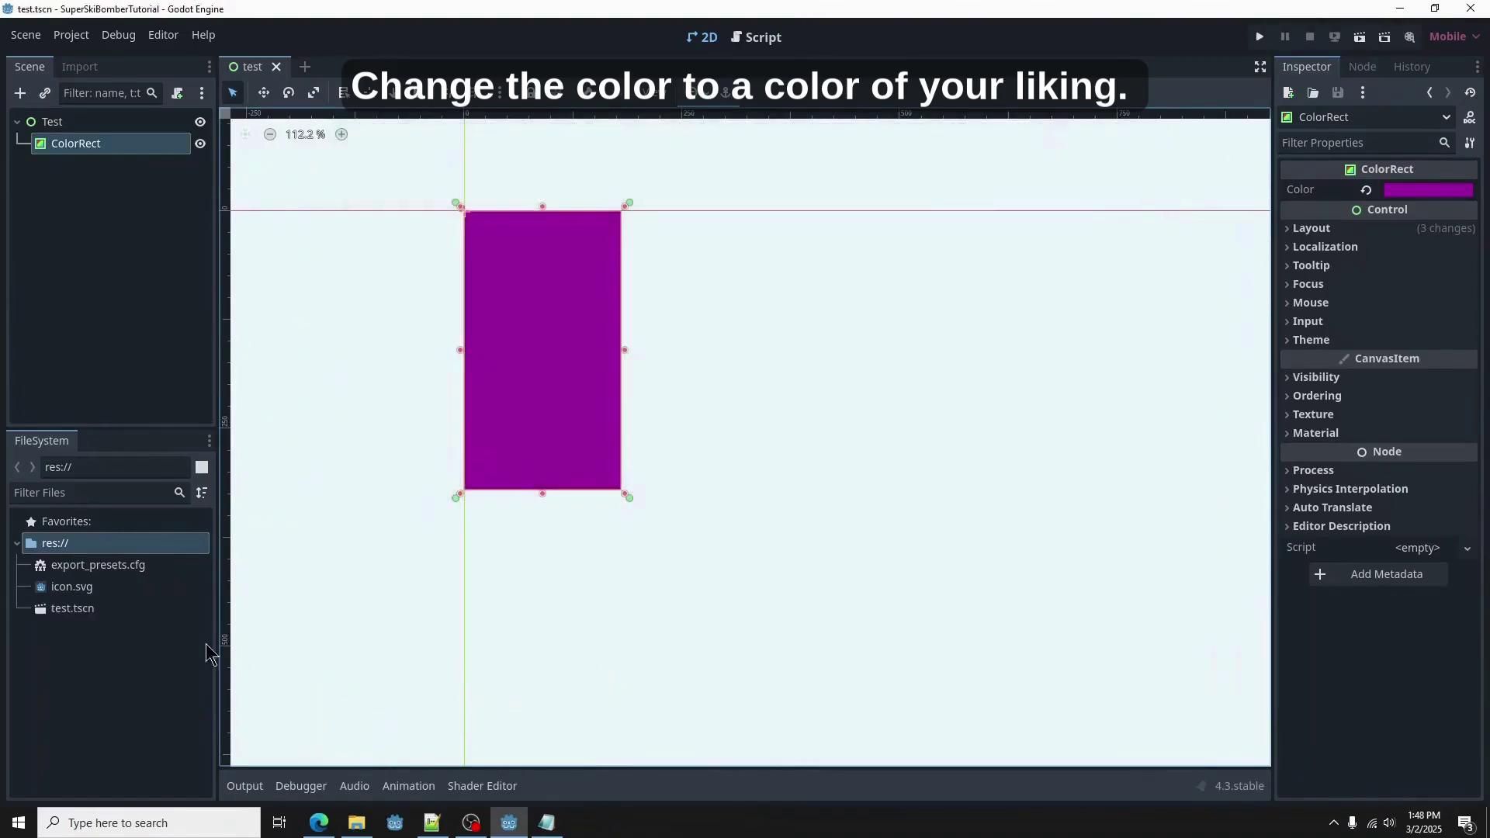
{"action": "left_click", "coordinate": [149, 617]}
{"action": "right_click", "coordinate": [149, 617]}
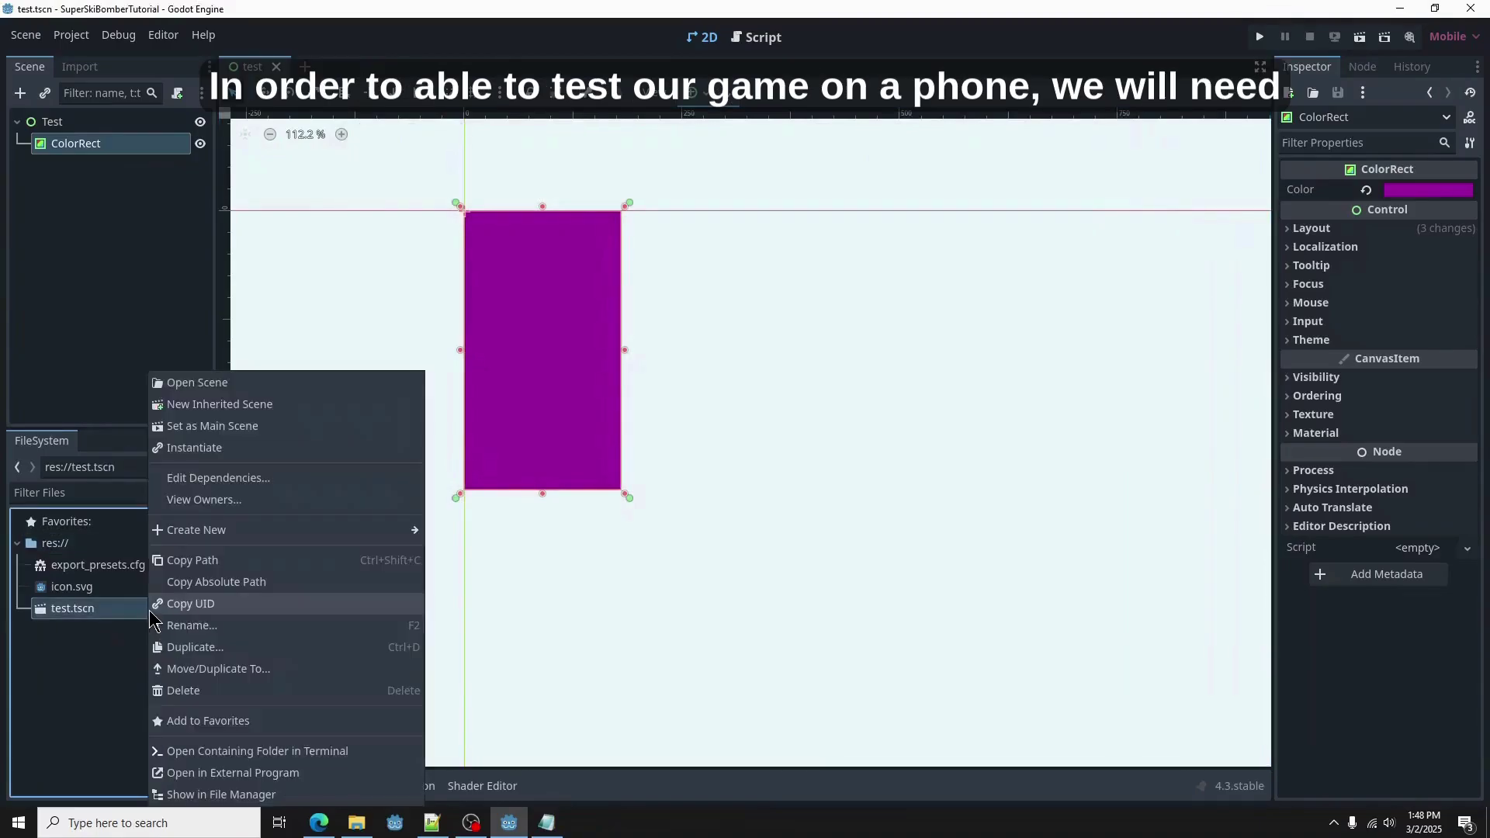
{"action": "left_click", "coordinate": [280, 428]}
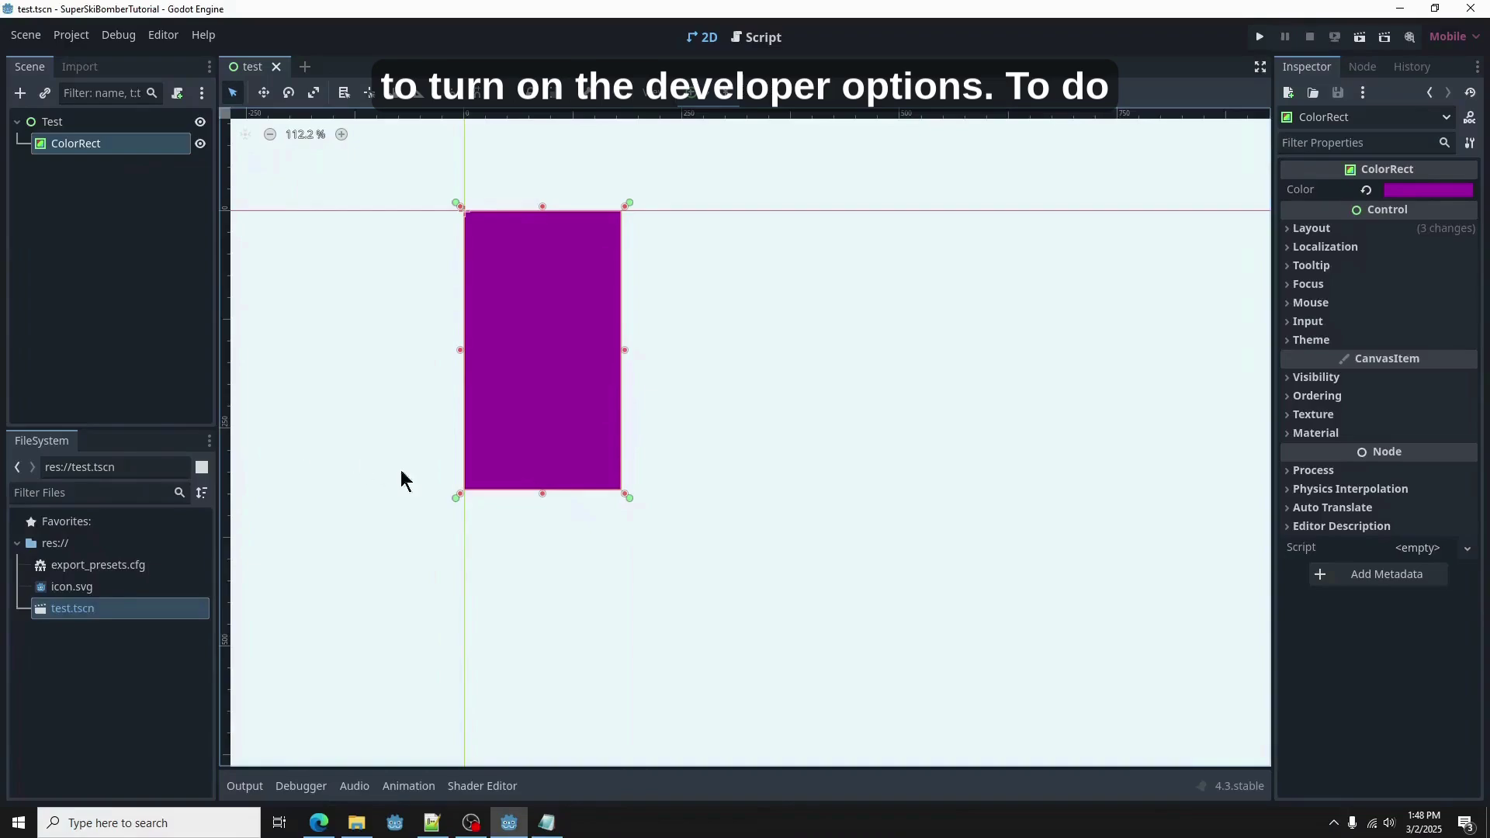
Step: Run the project to preview the purple test scene
{"action": "left_click", "coordinate": [1260, 39]}
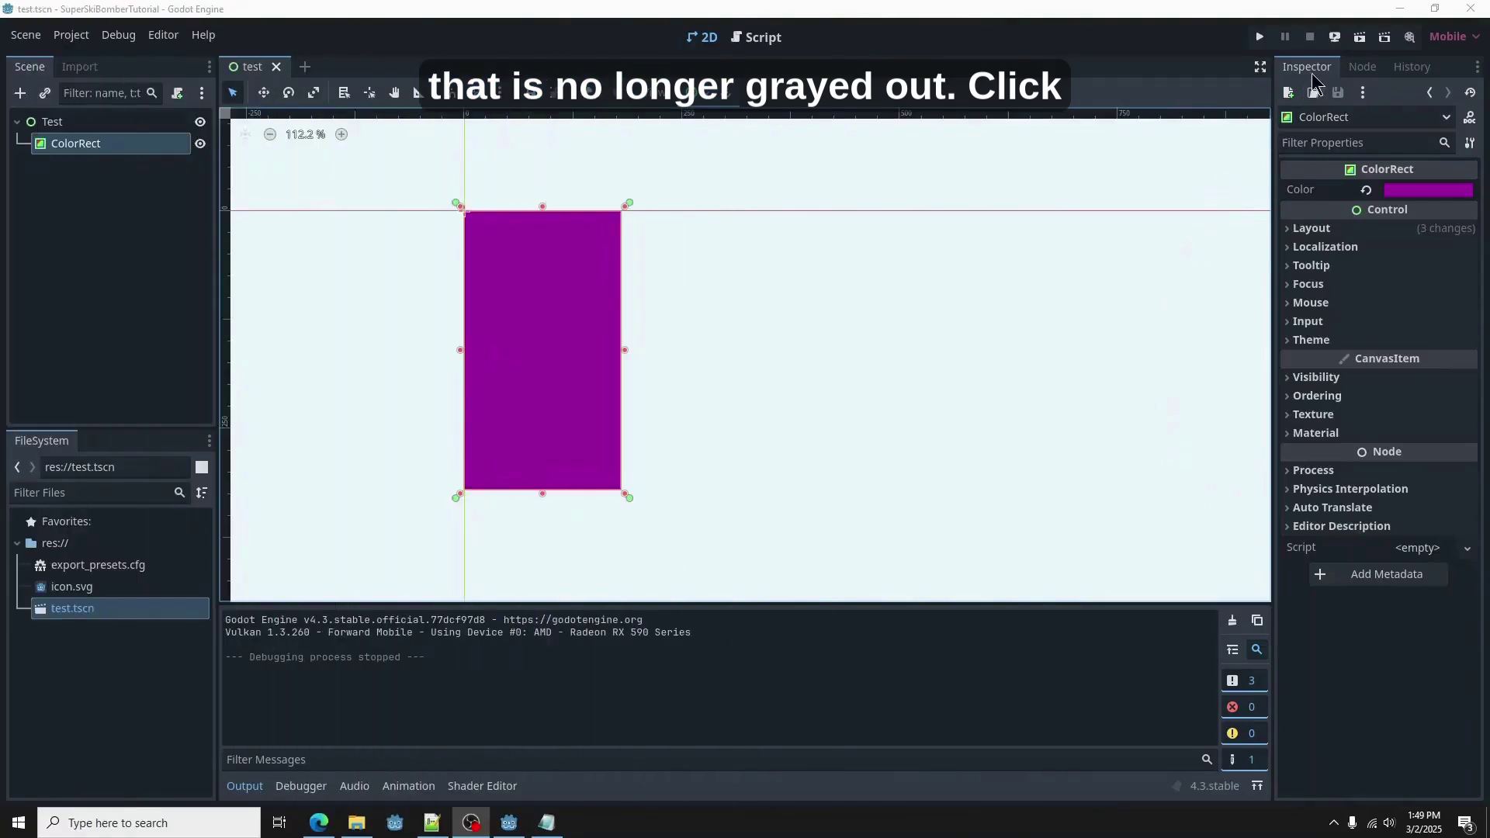
Step: Deploy and run the project on the Samsung SM-A125U Android phone via Remote Debug
{"action": "left_click", "coordinate": [1333, 38]}
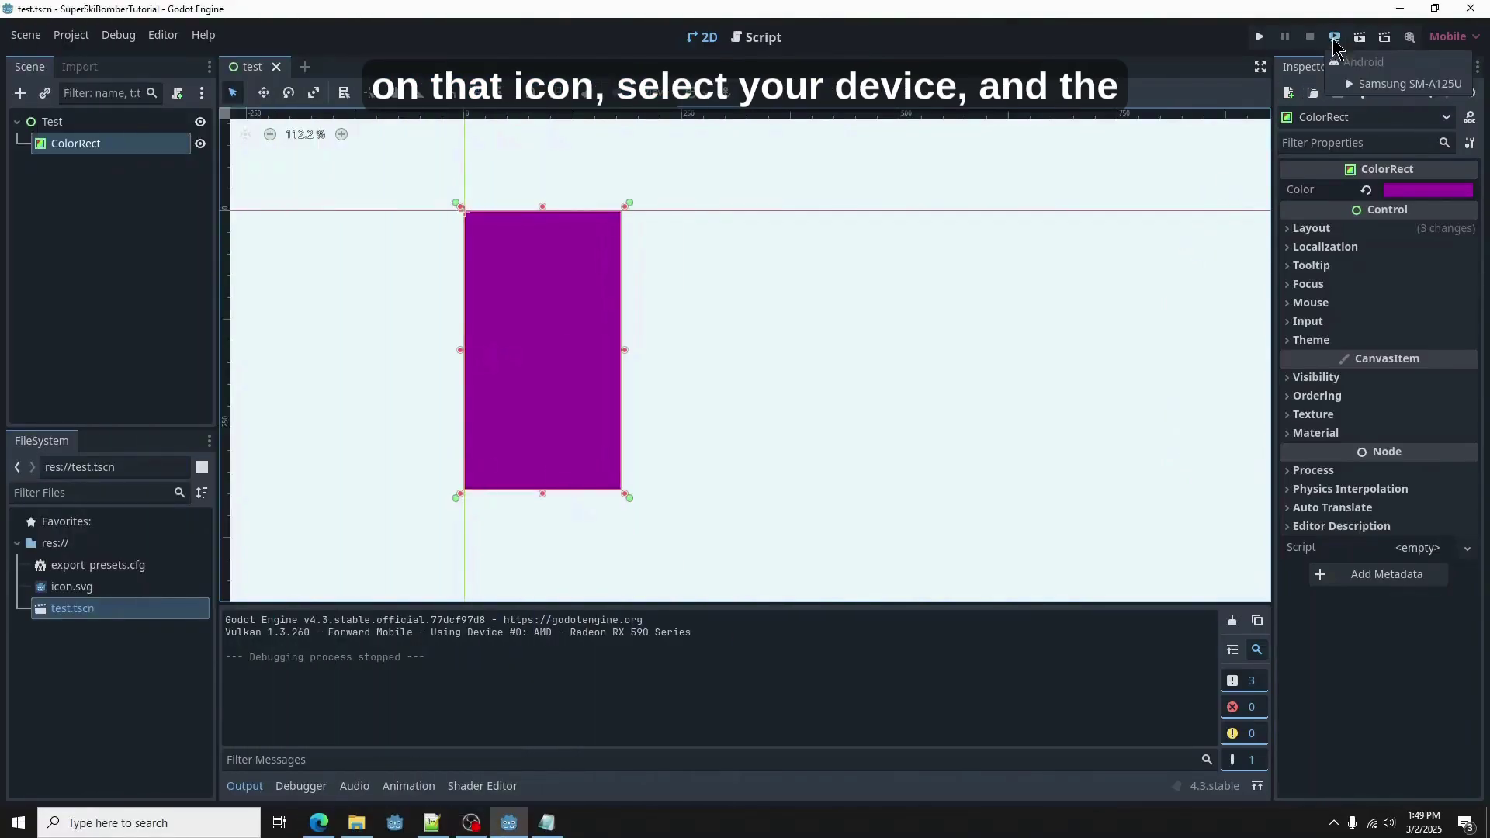
{"action": "left_click", "coordinate": [1374, 91]}
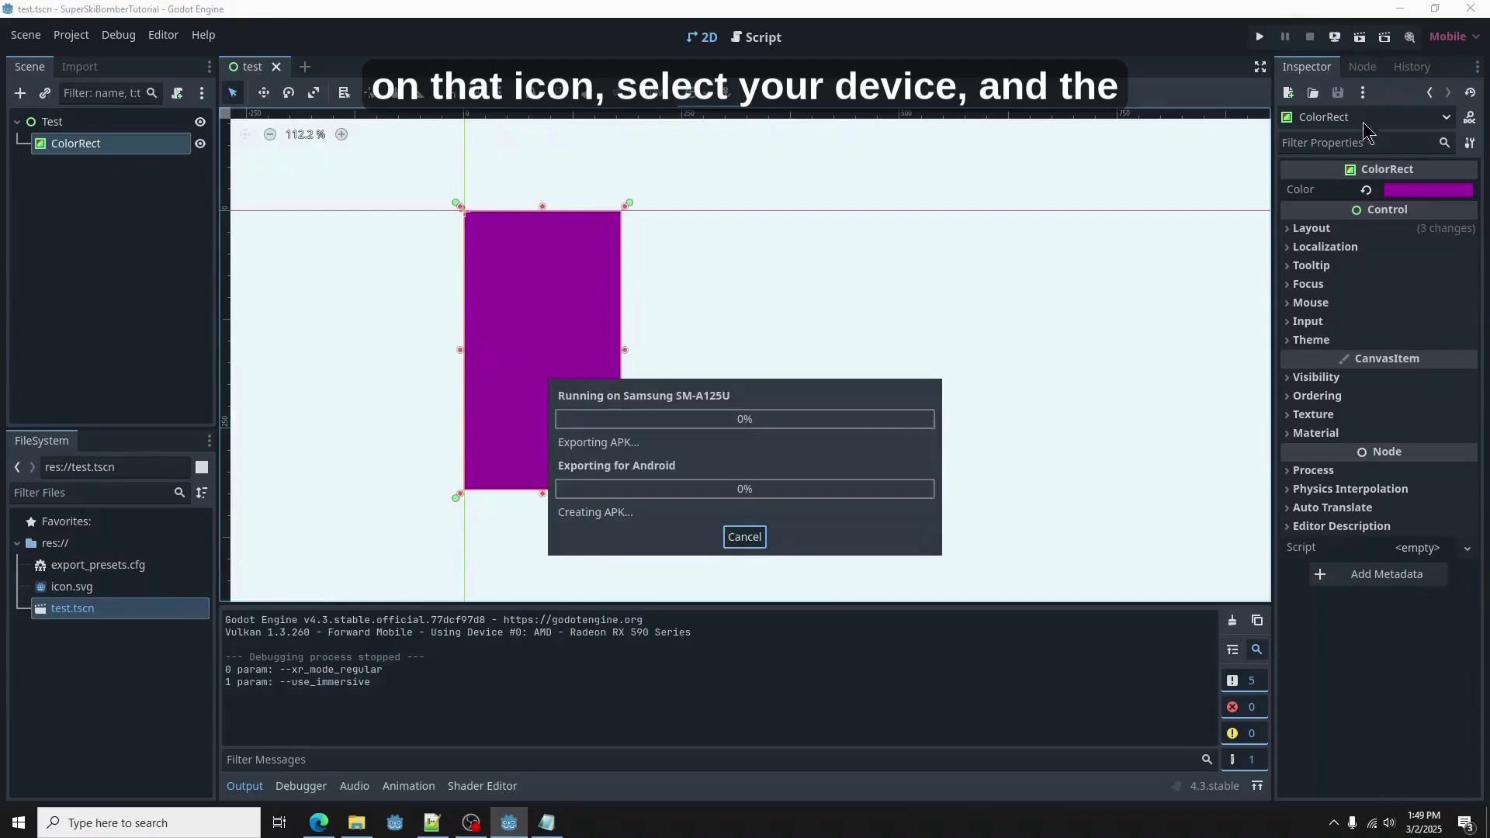